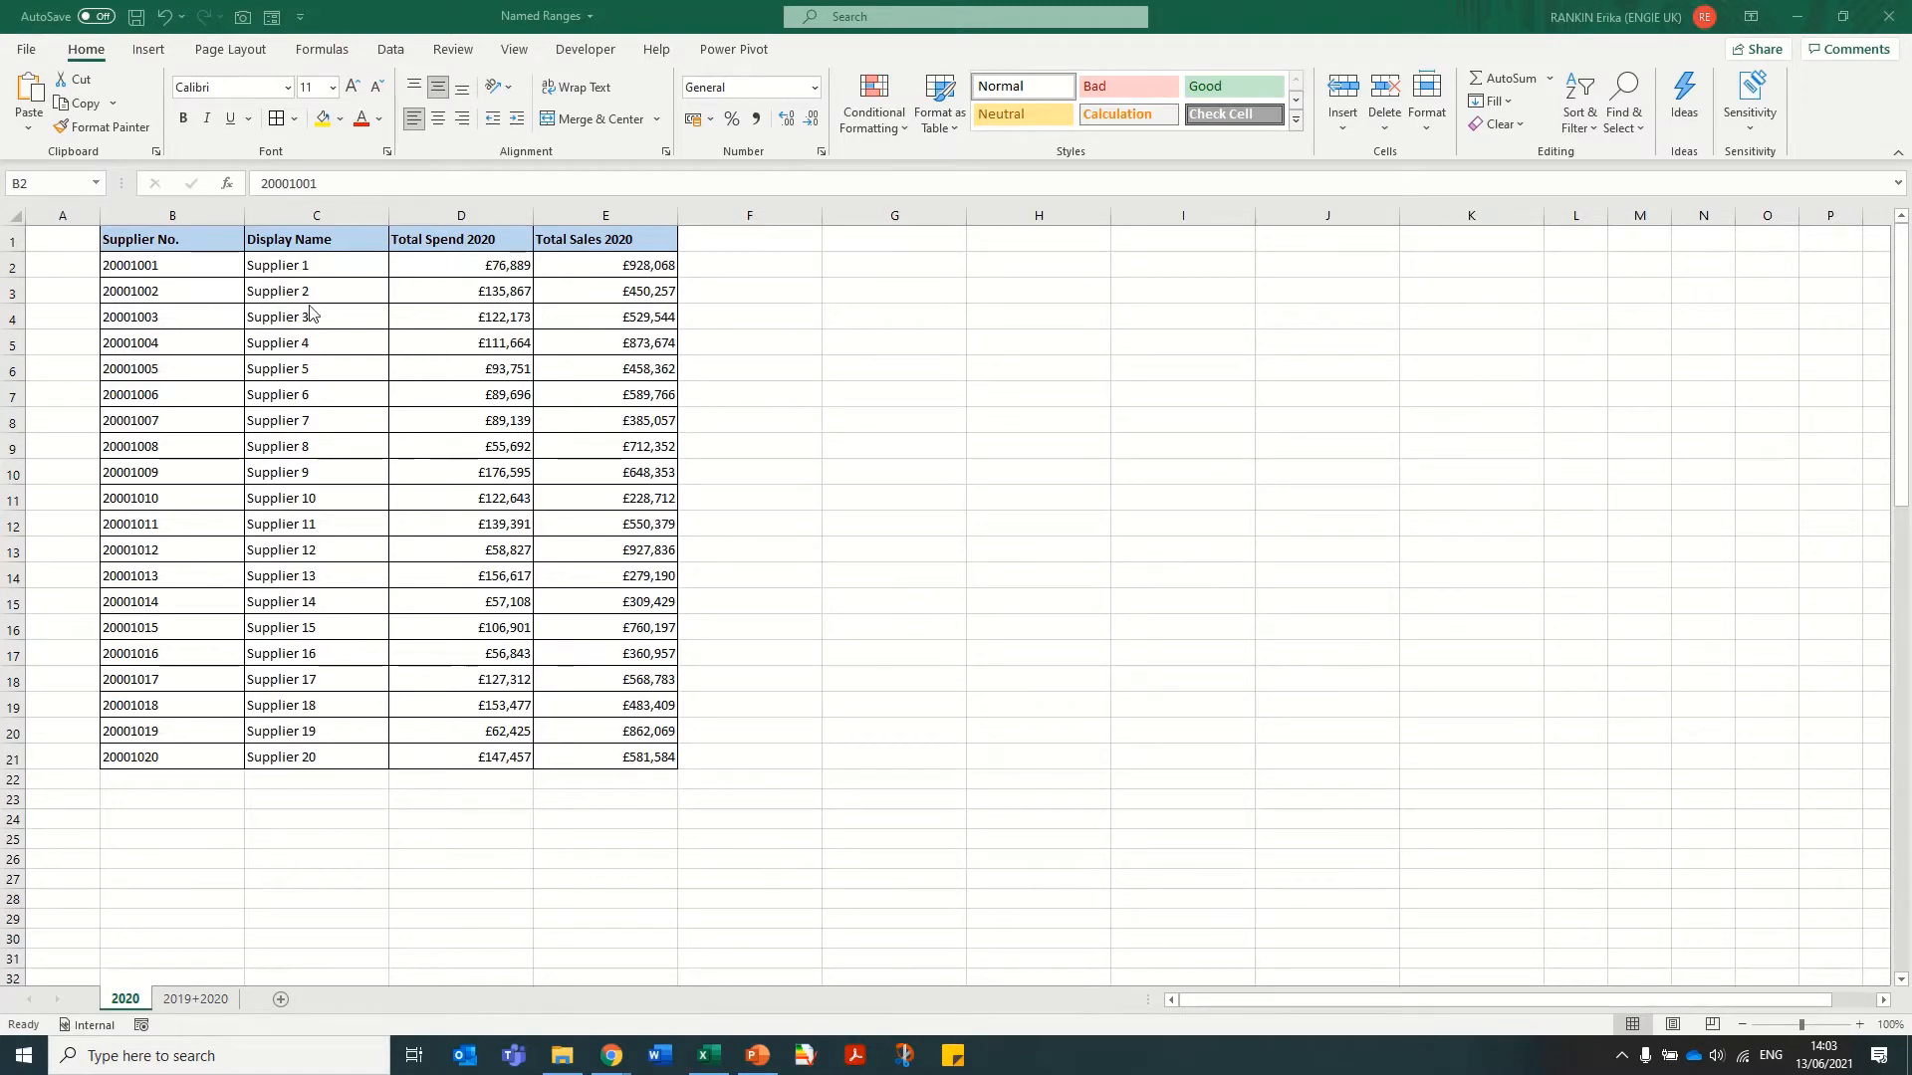
Define the workbook-scoped name Supplier_No. for the supplier numbers in cells B2:B21 of the 2020 sheet
left_click(139, 269)
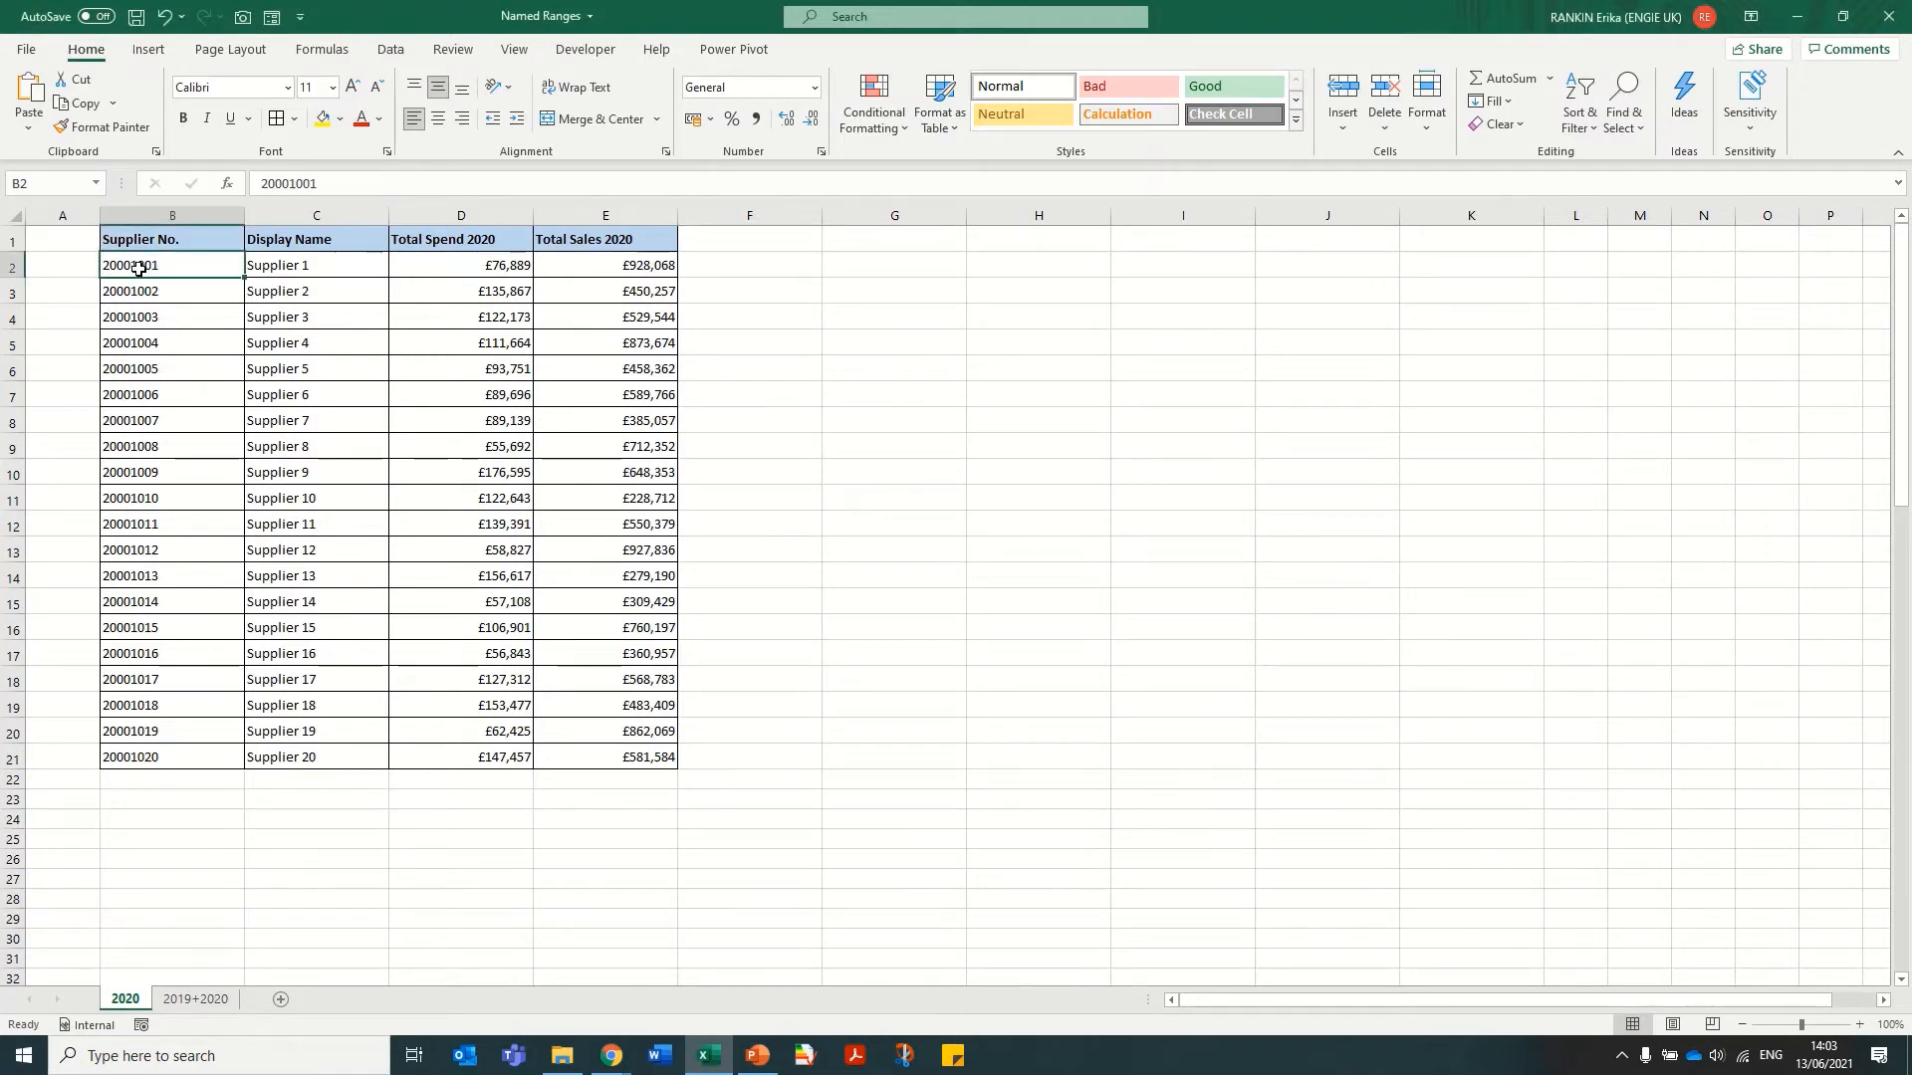
left_click(326, 50)
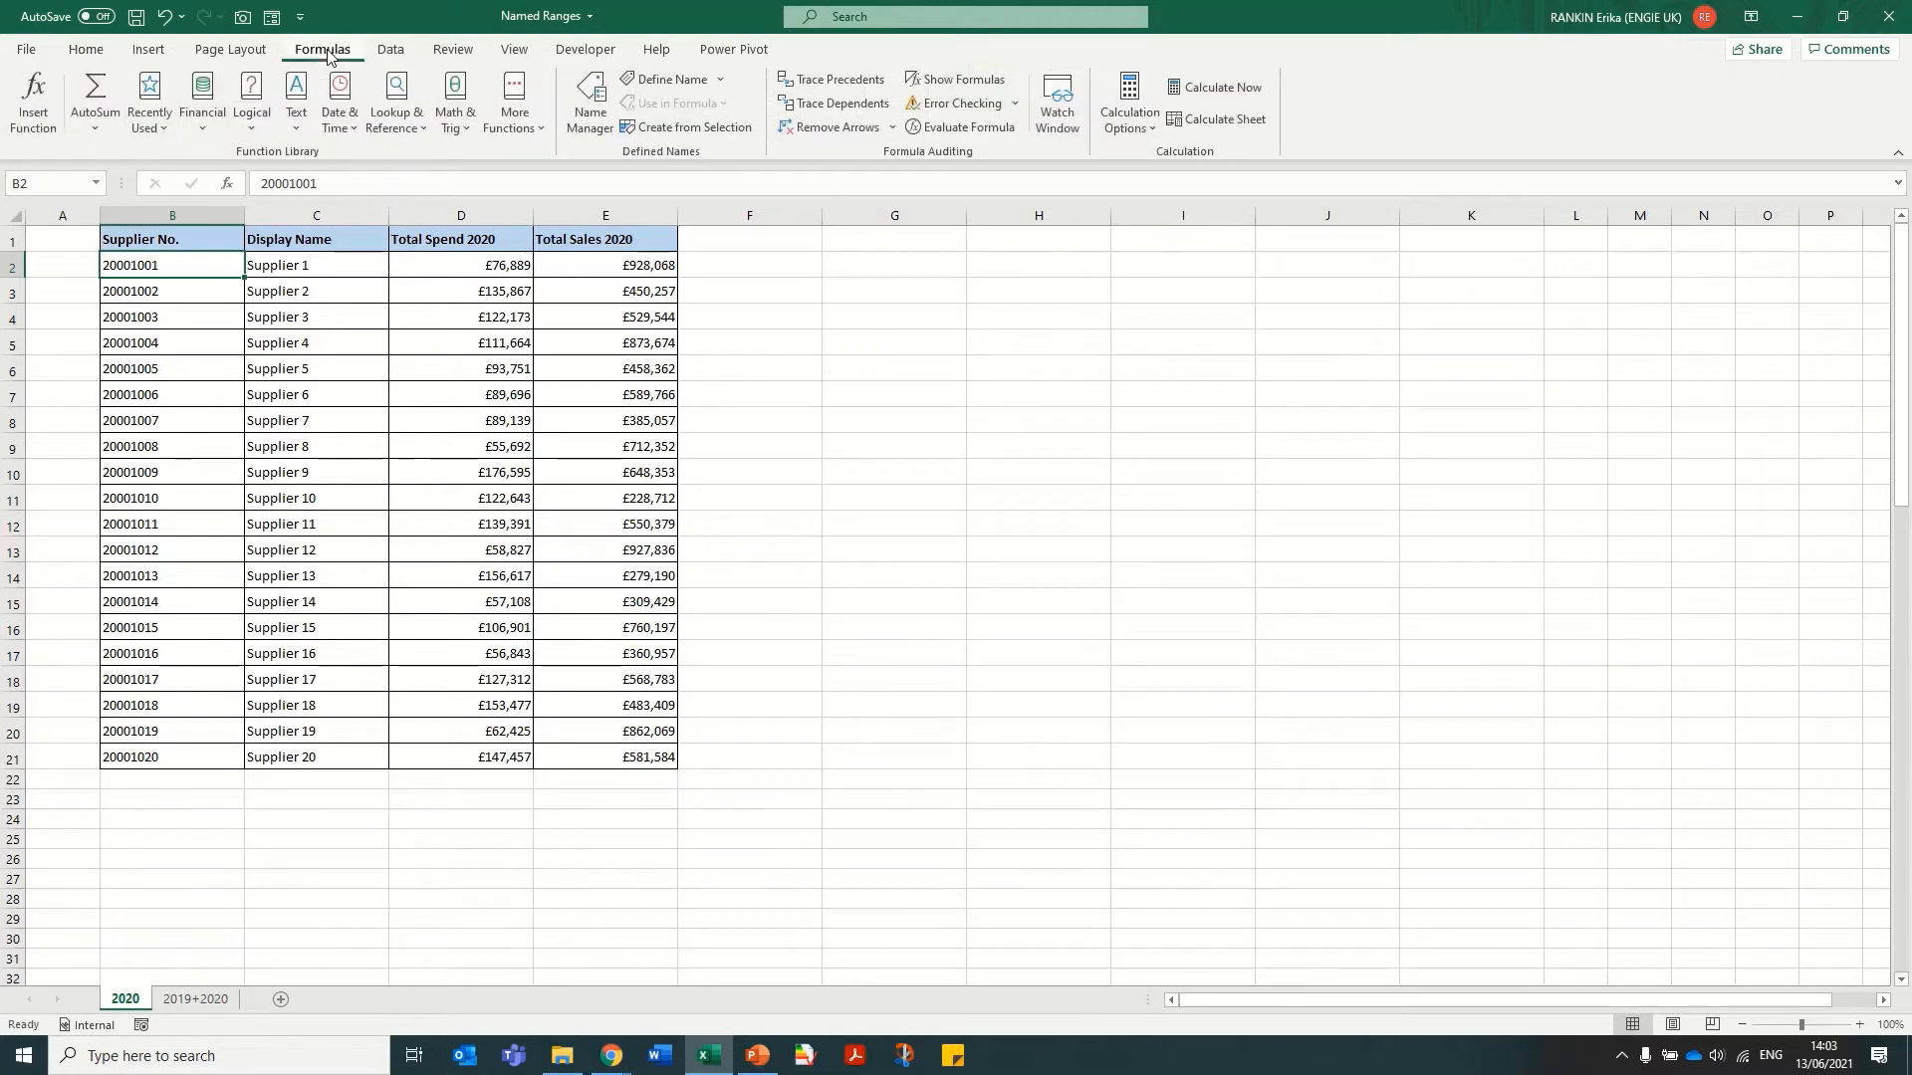
left_click(681, 88)
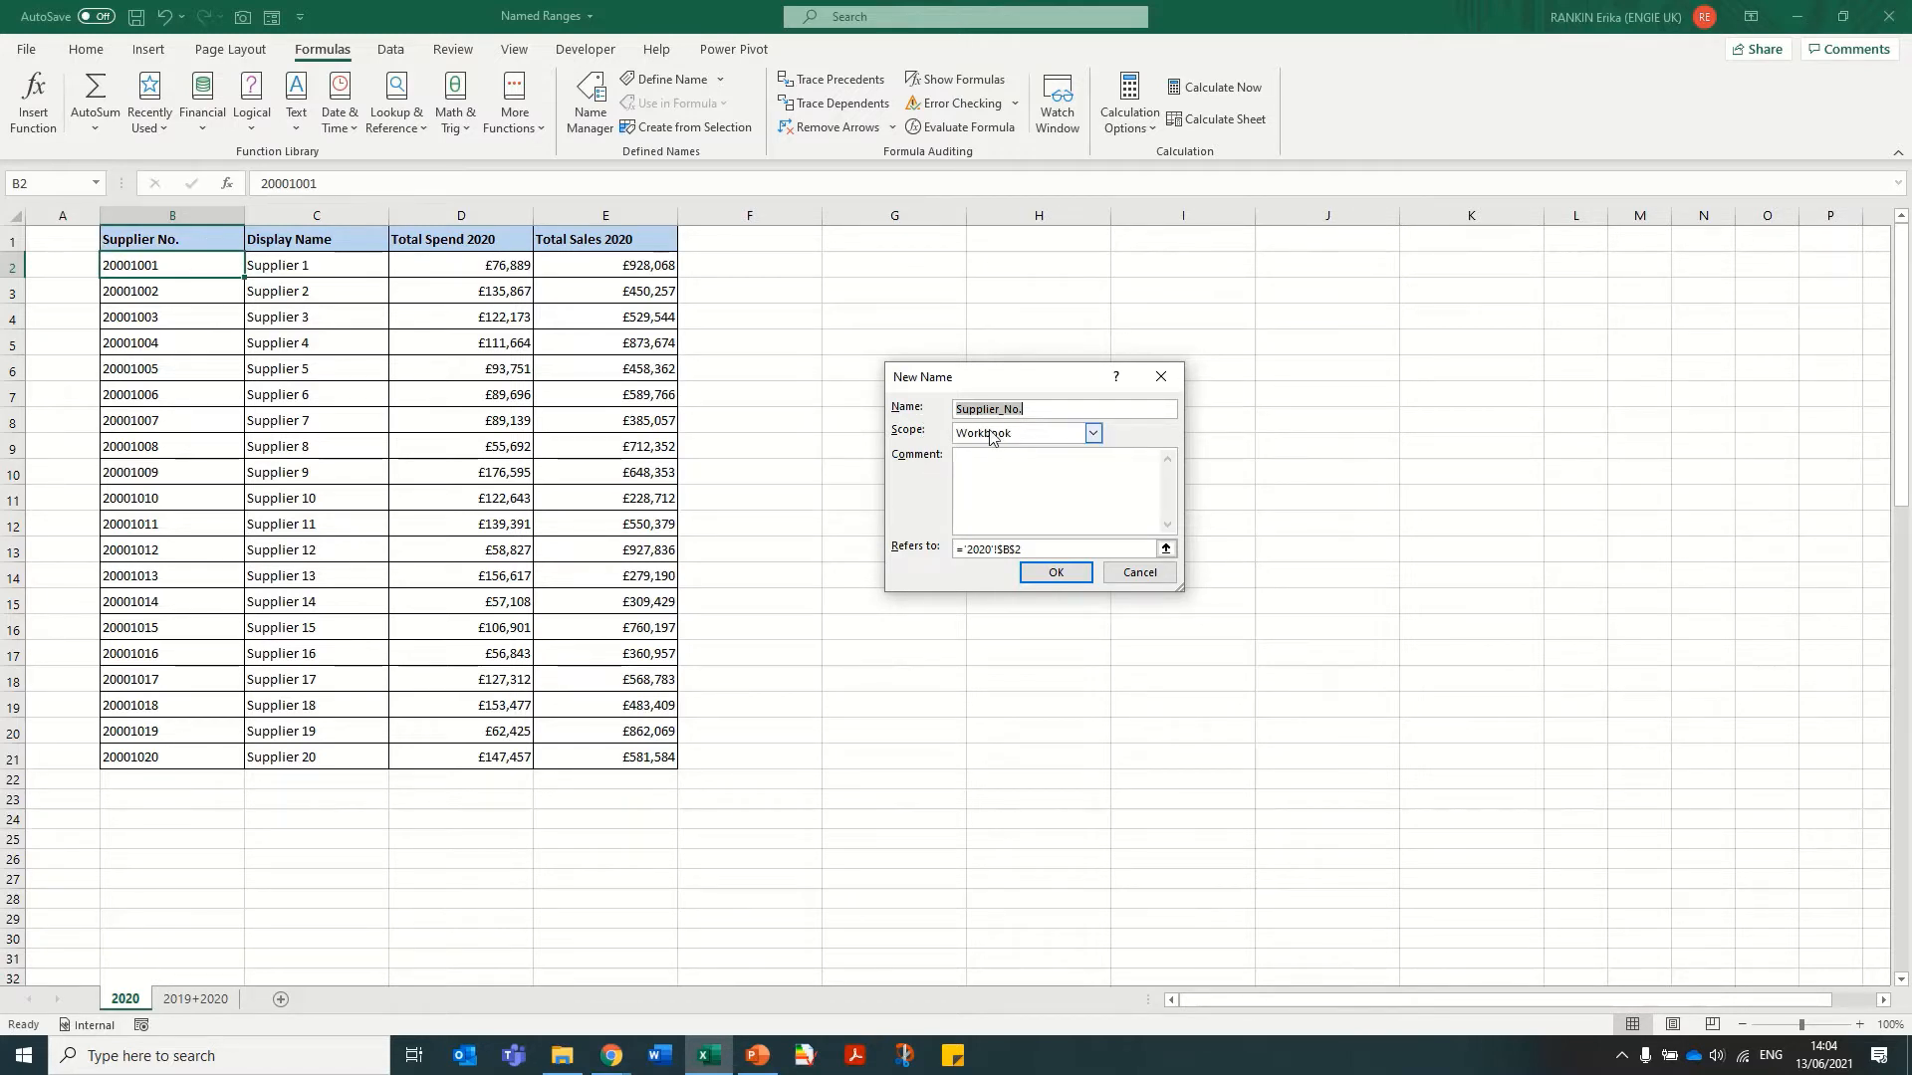
left_click(965, 552)
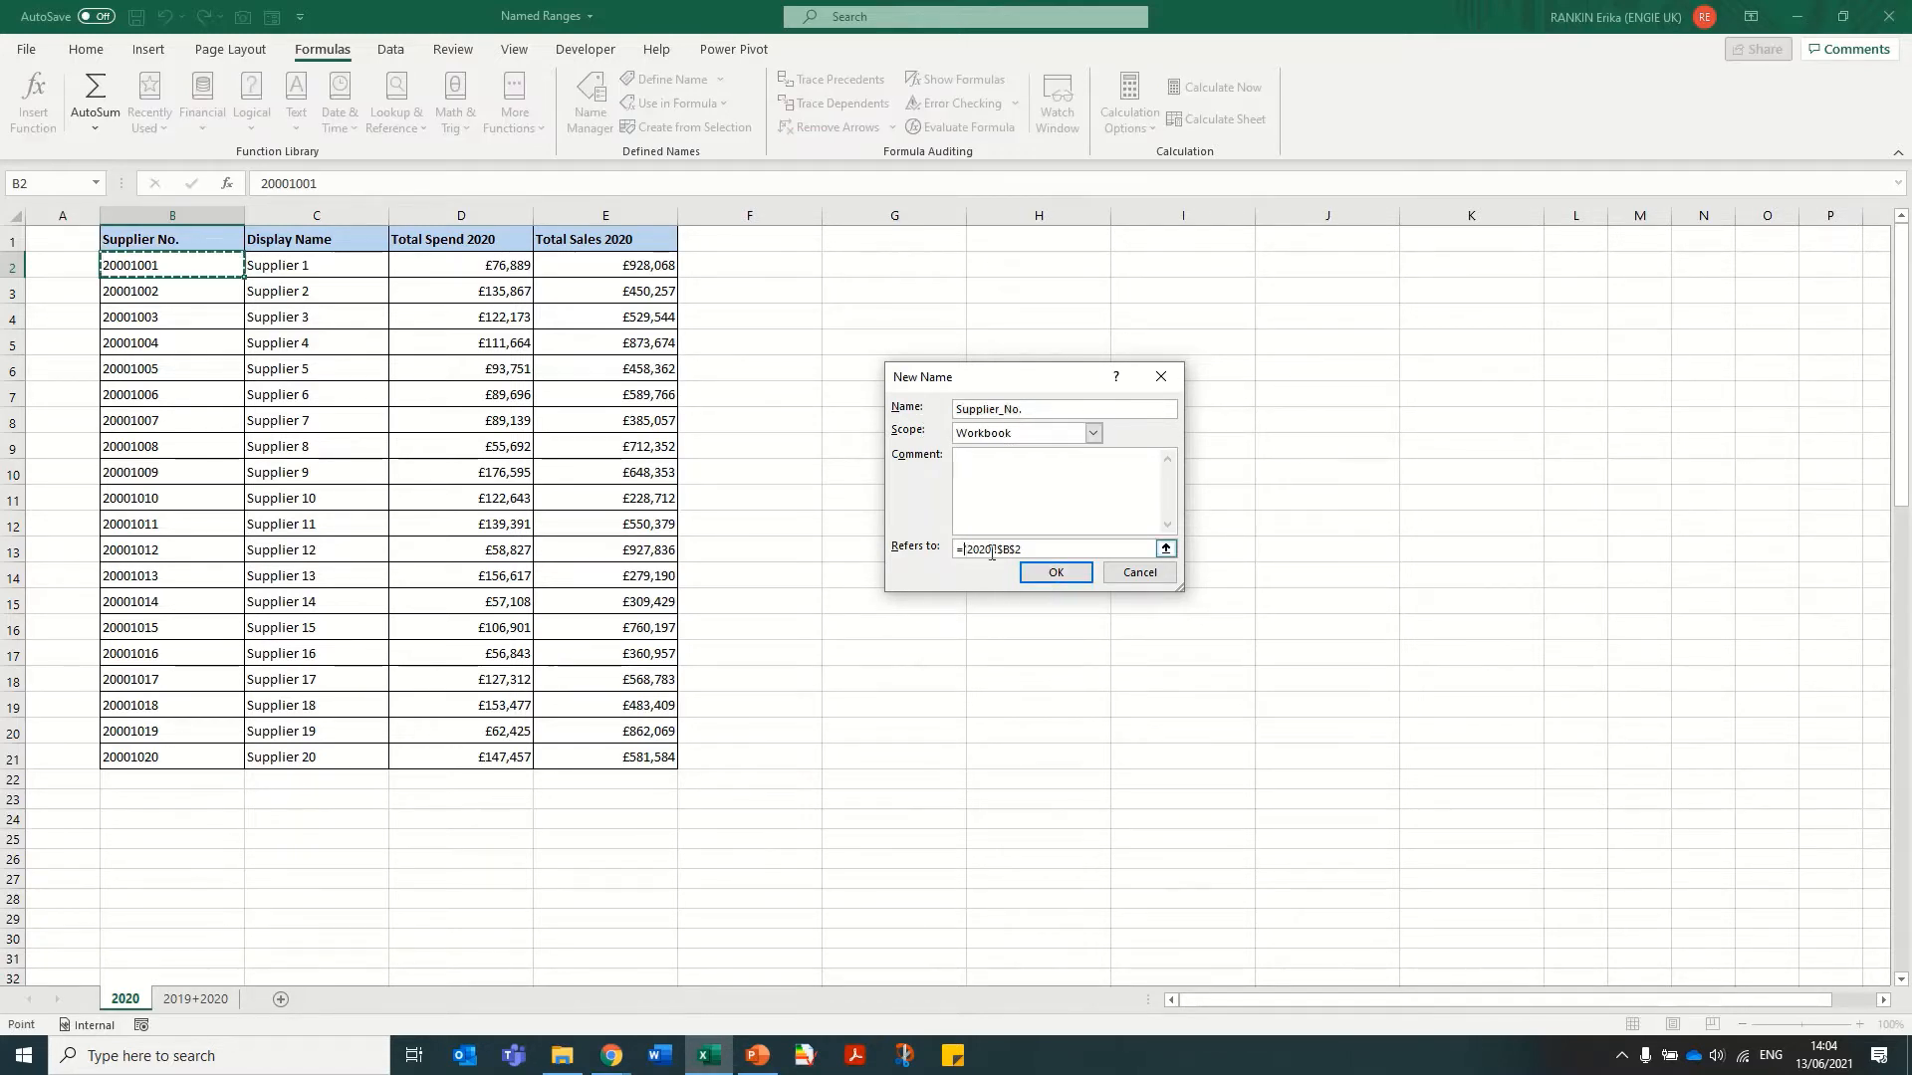
left_click_drag(1022, 551, 965, 553)
left_click_drag(166, 265, 160, 757)
left_click(1092, 434)
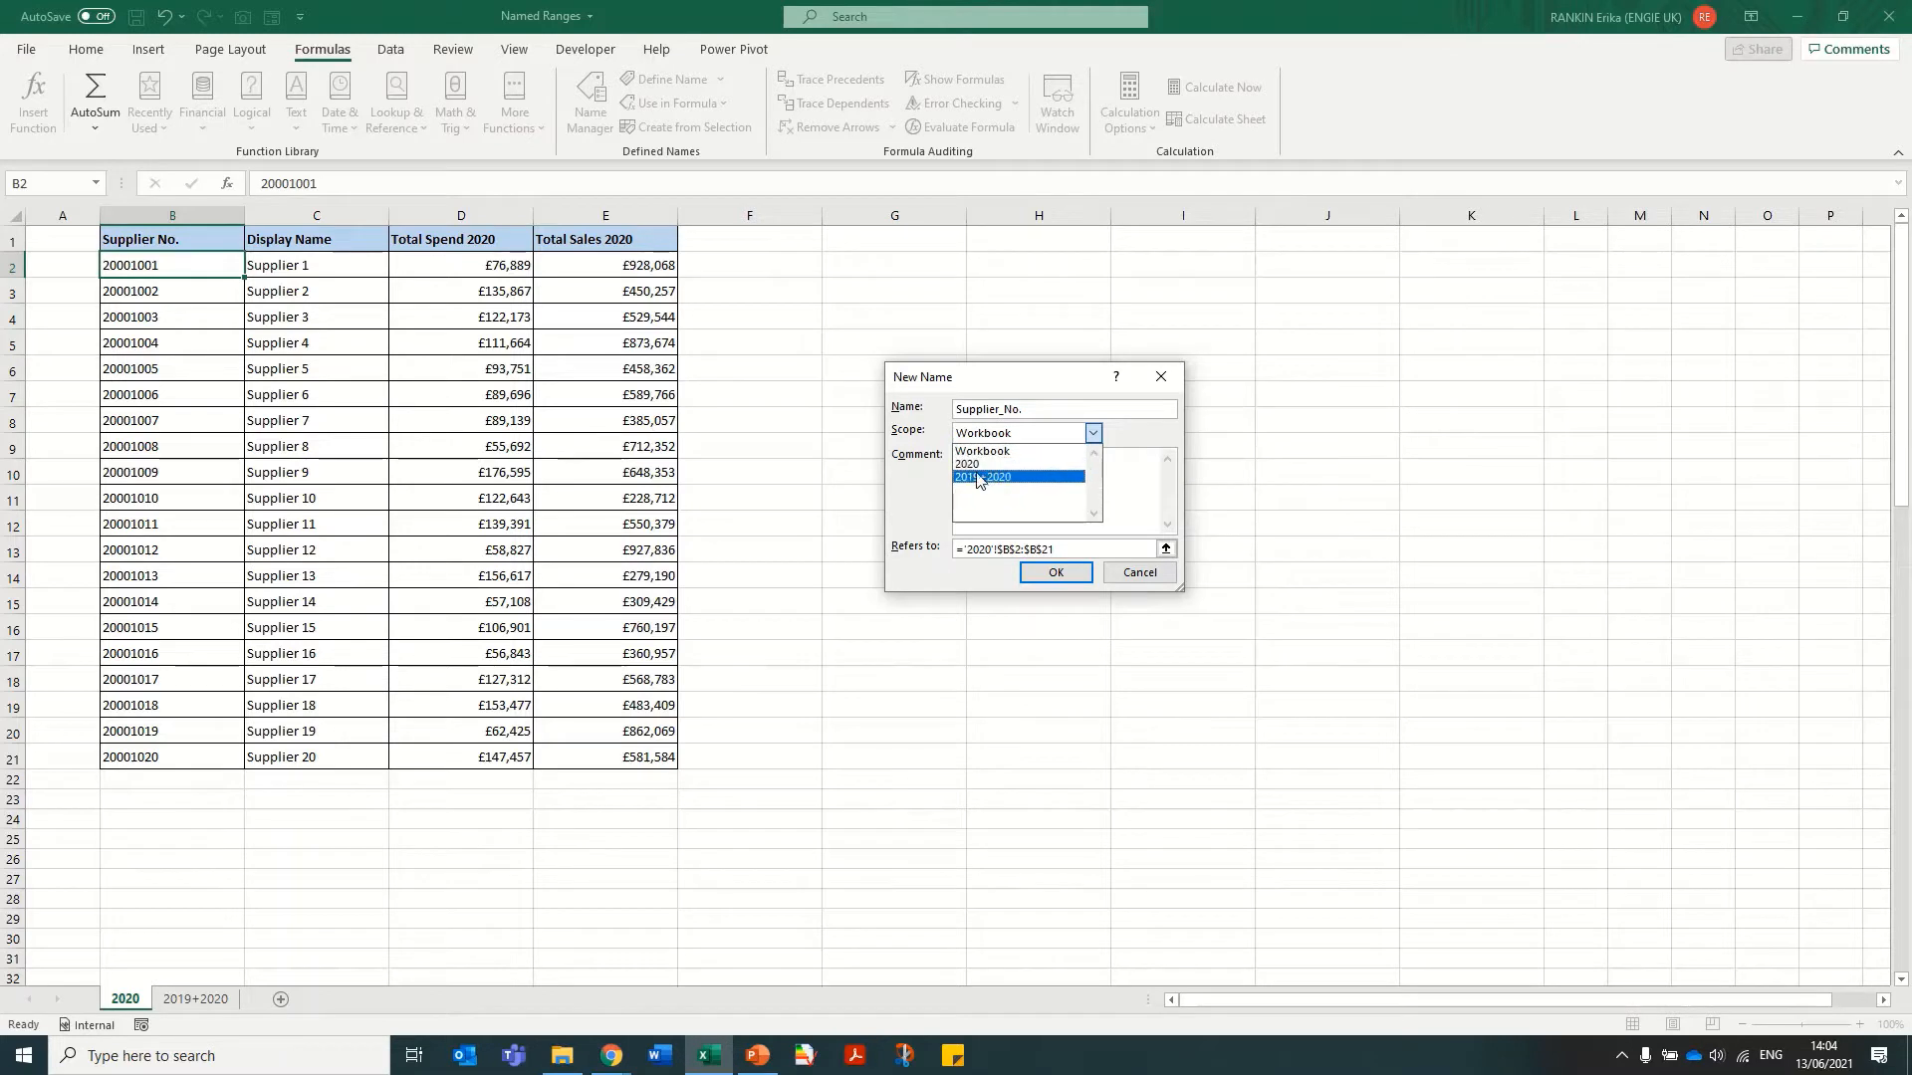
left_click(1093, 436)
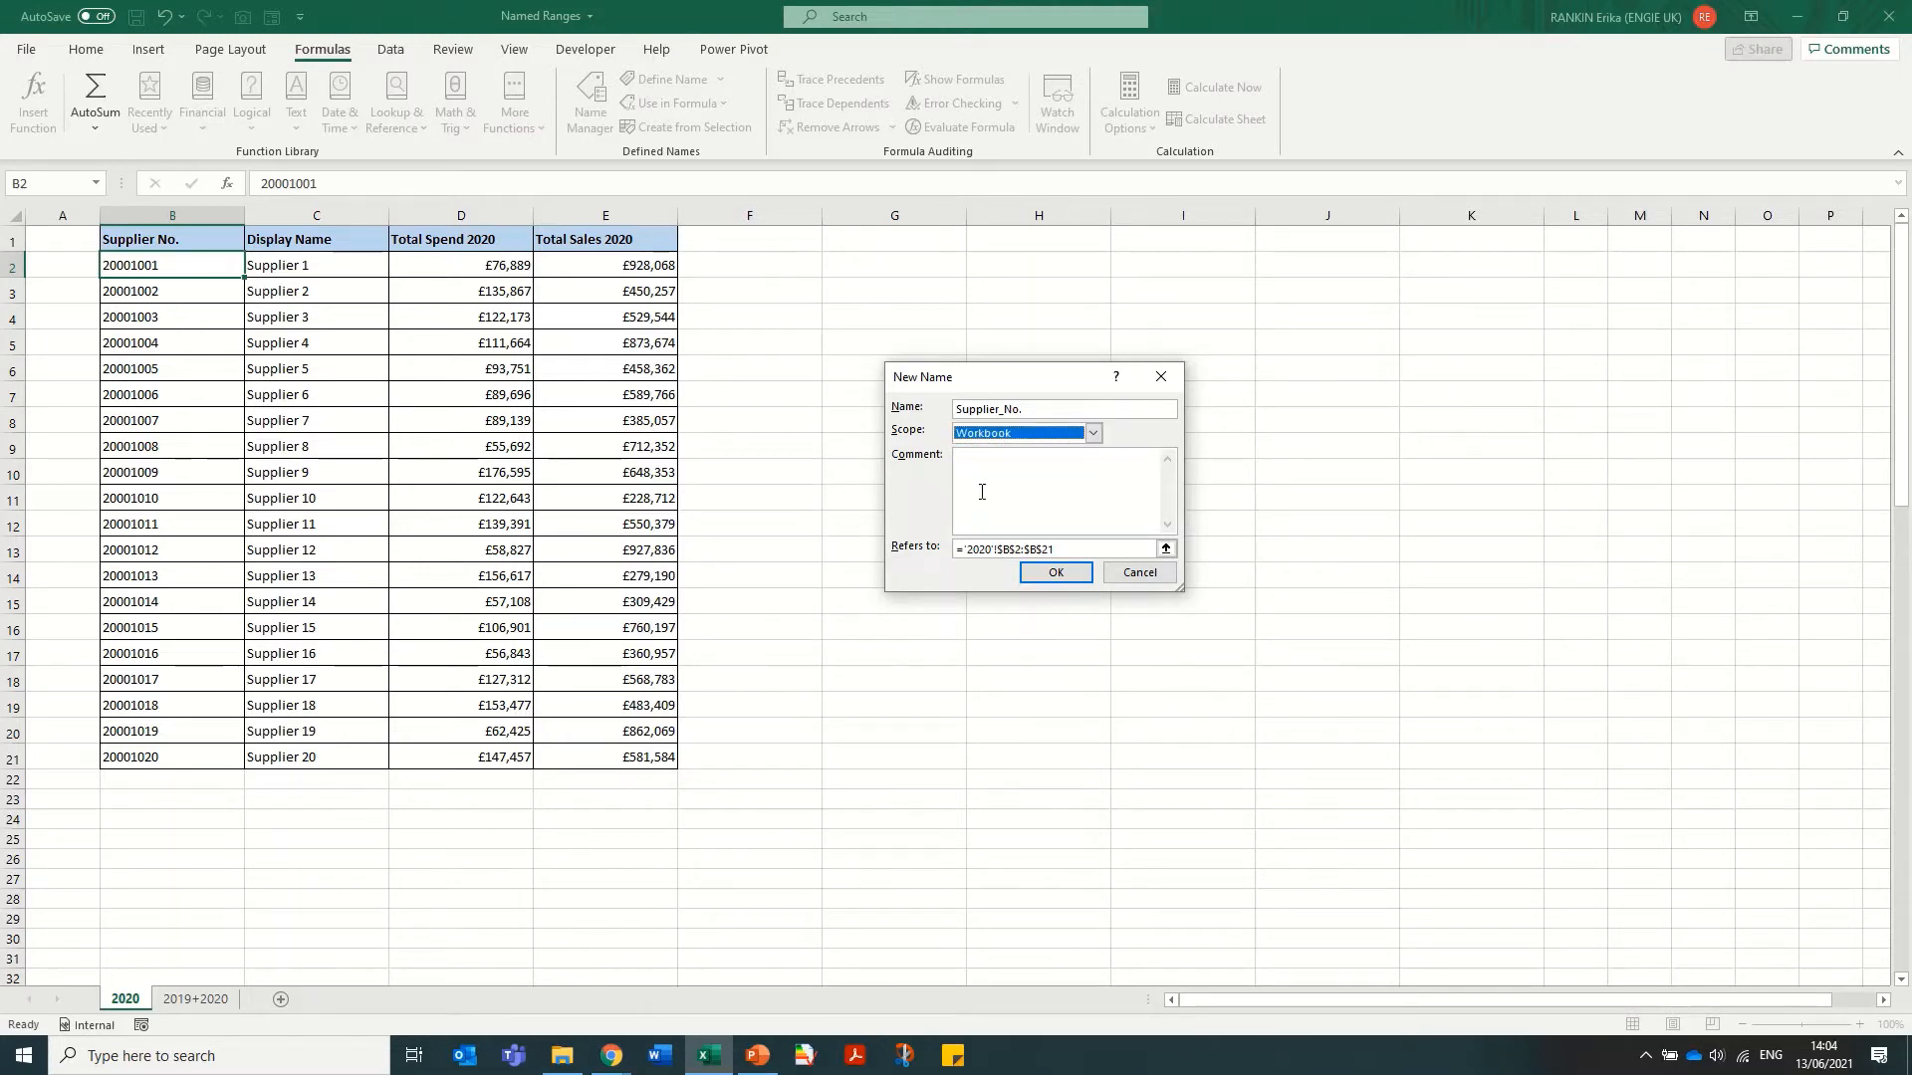
left_click(1055, 573)
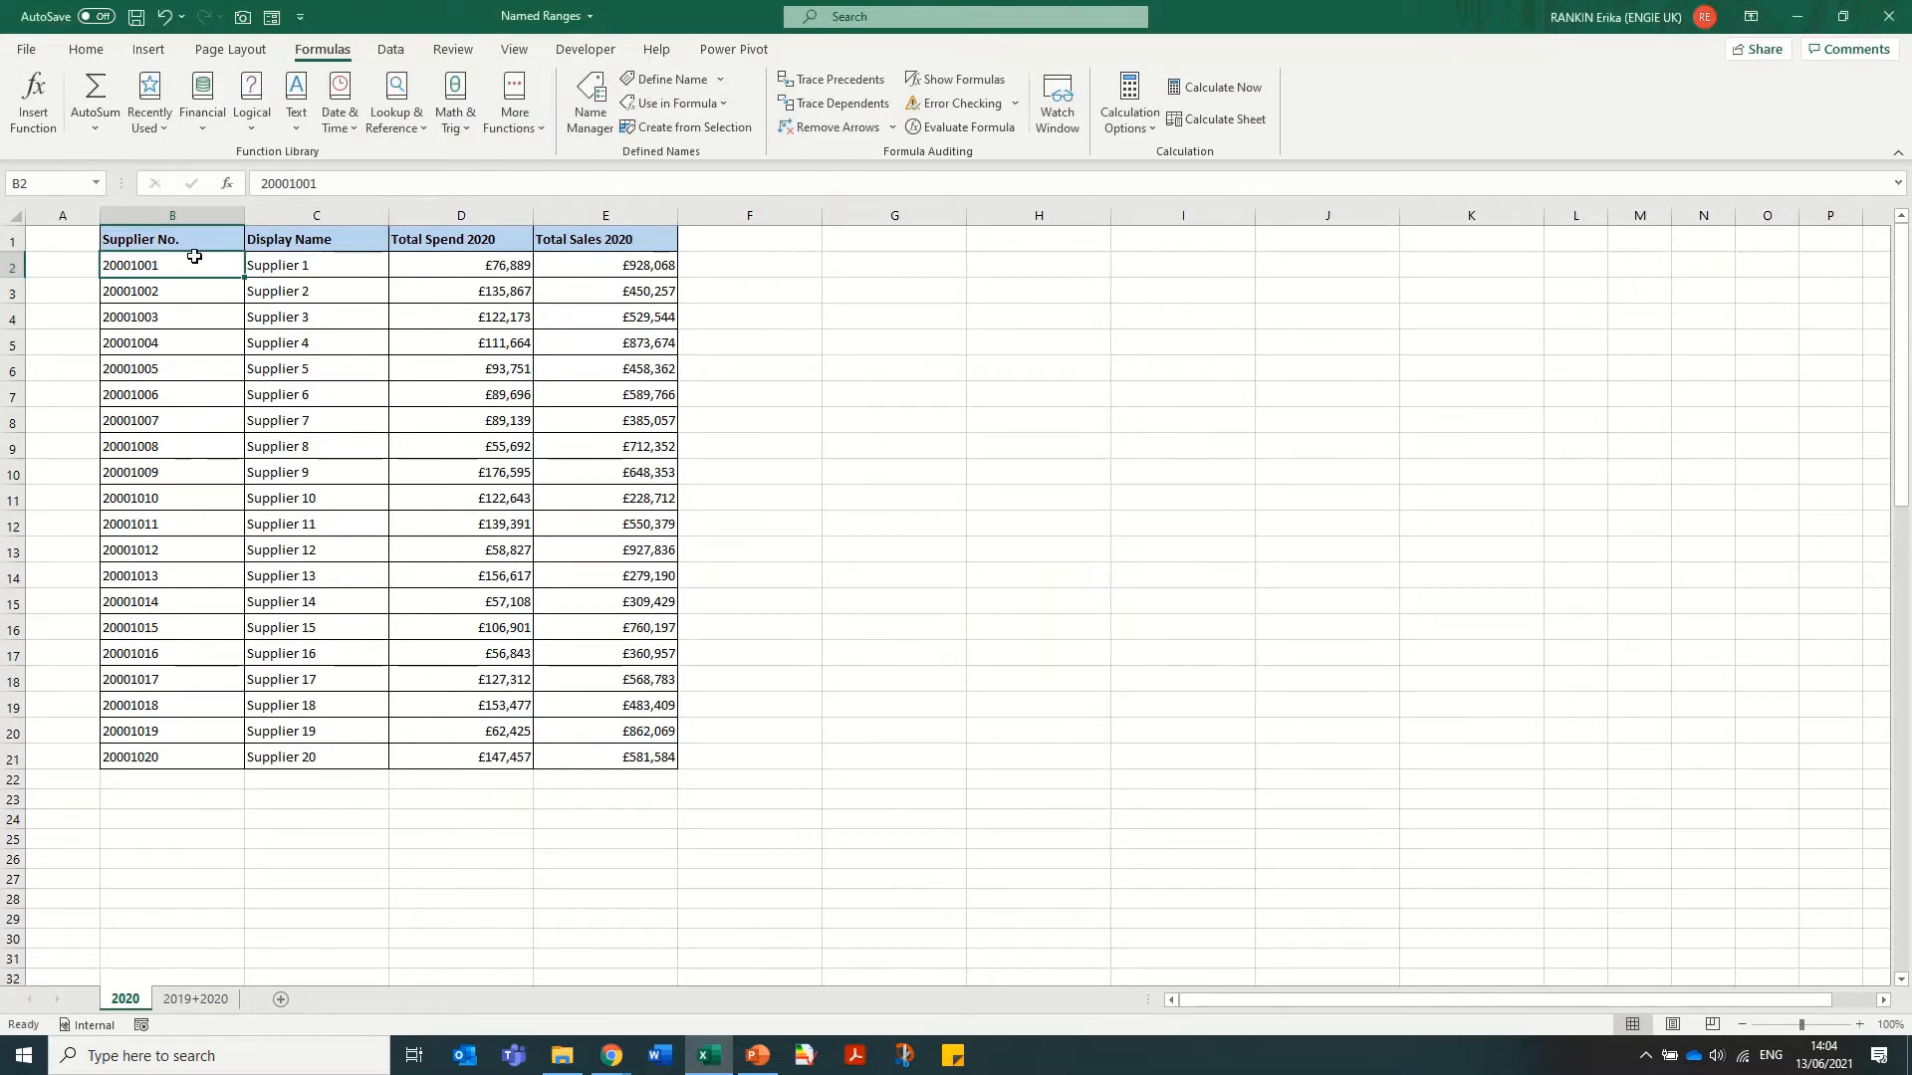
Select the supplier numbers in B2:B21 and check their assigned name in the list of defined names
left_click_drag(189, 265, 173, 755)
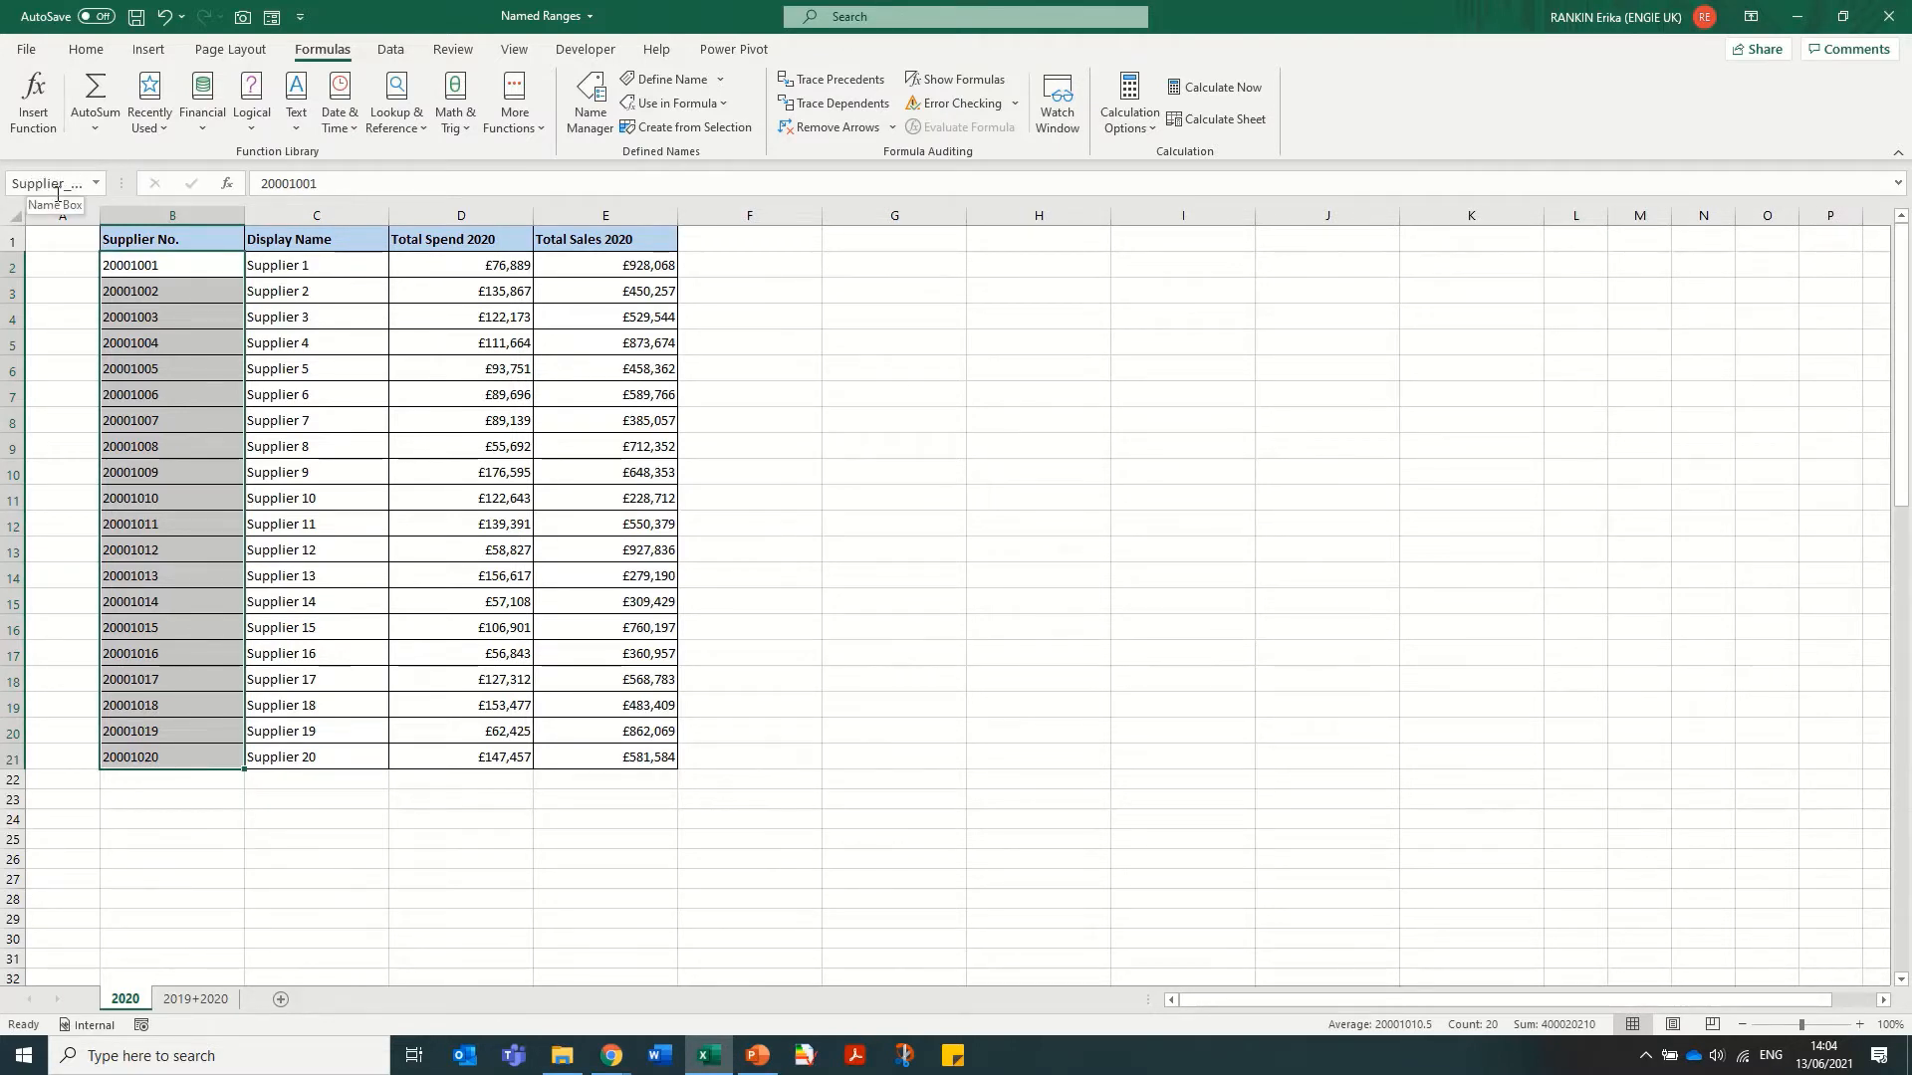
key("ctrl+q")
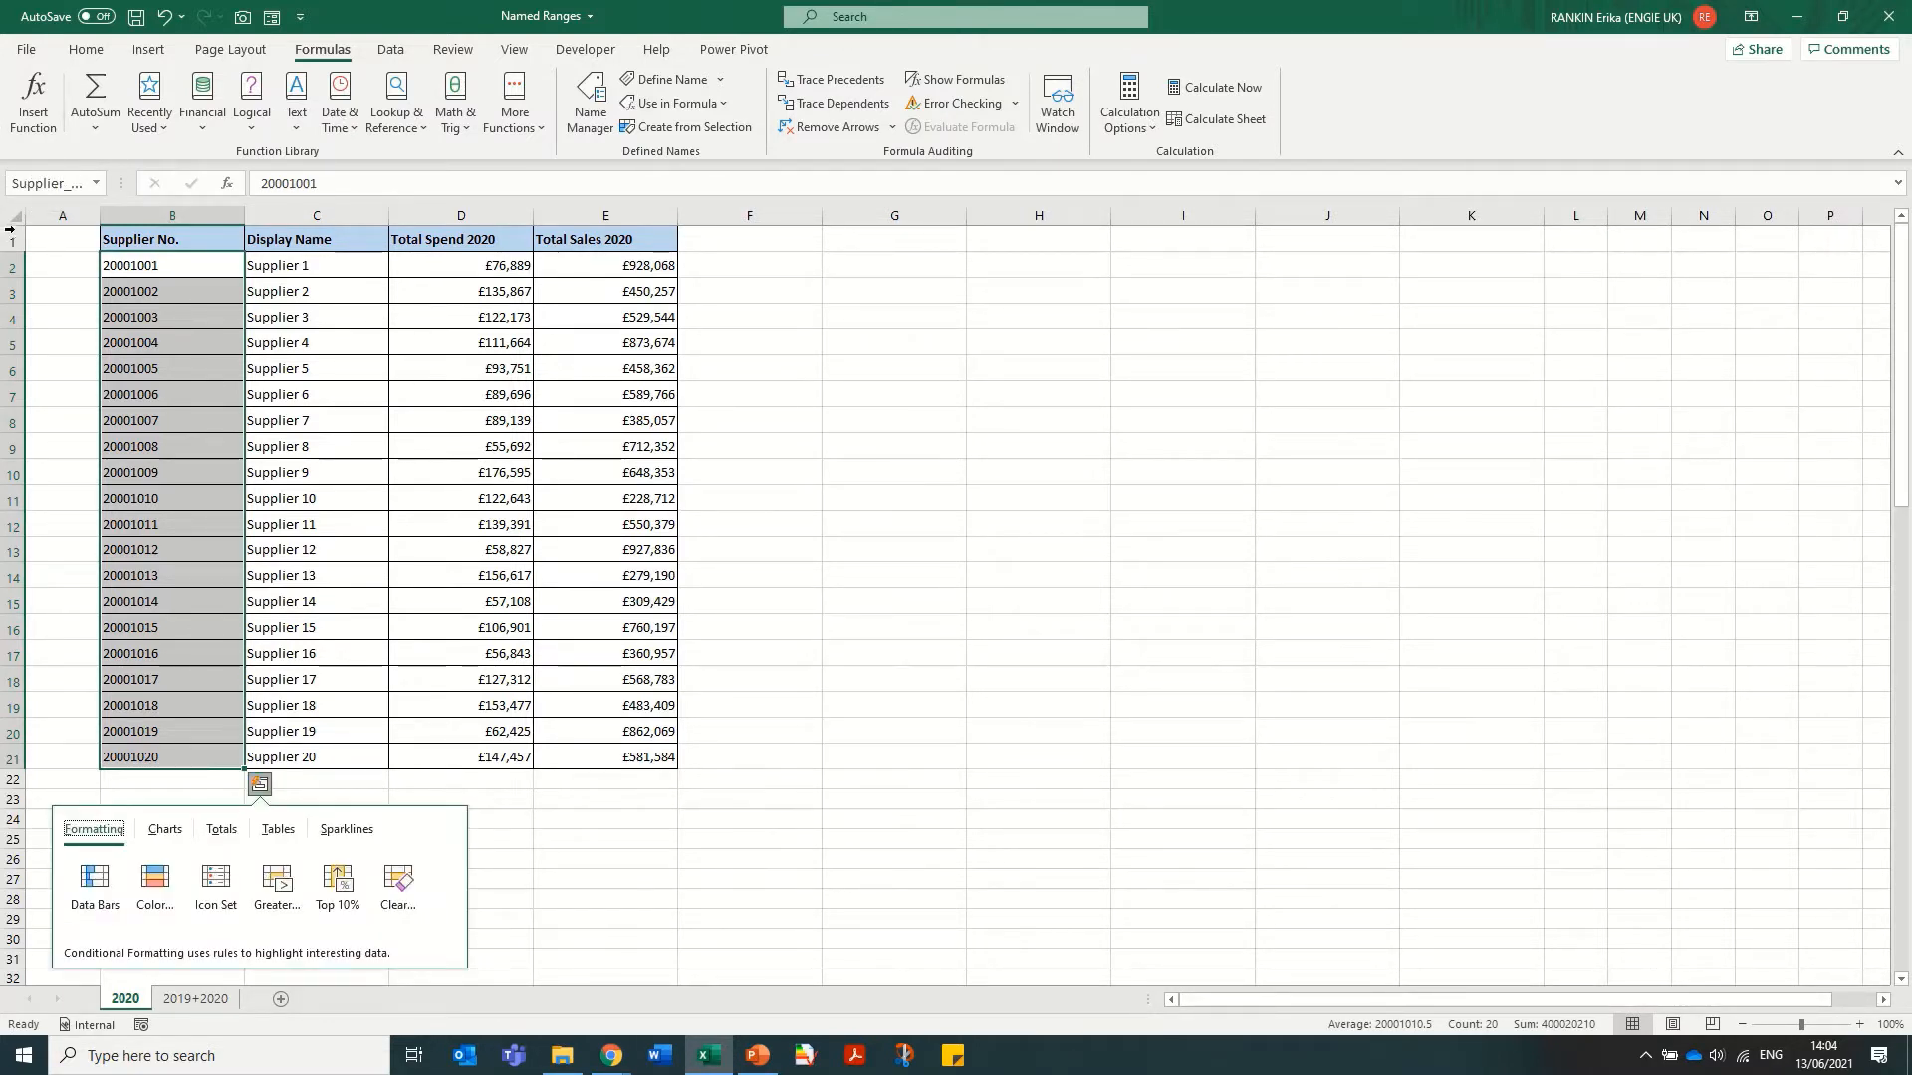
left_click(100, 185)
Name the range C2:C21 under the Display Name header Display_name
left_click_drag(319, 264, 337, 758)
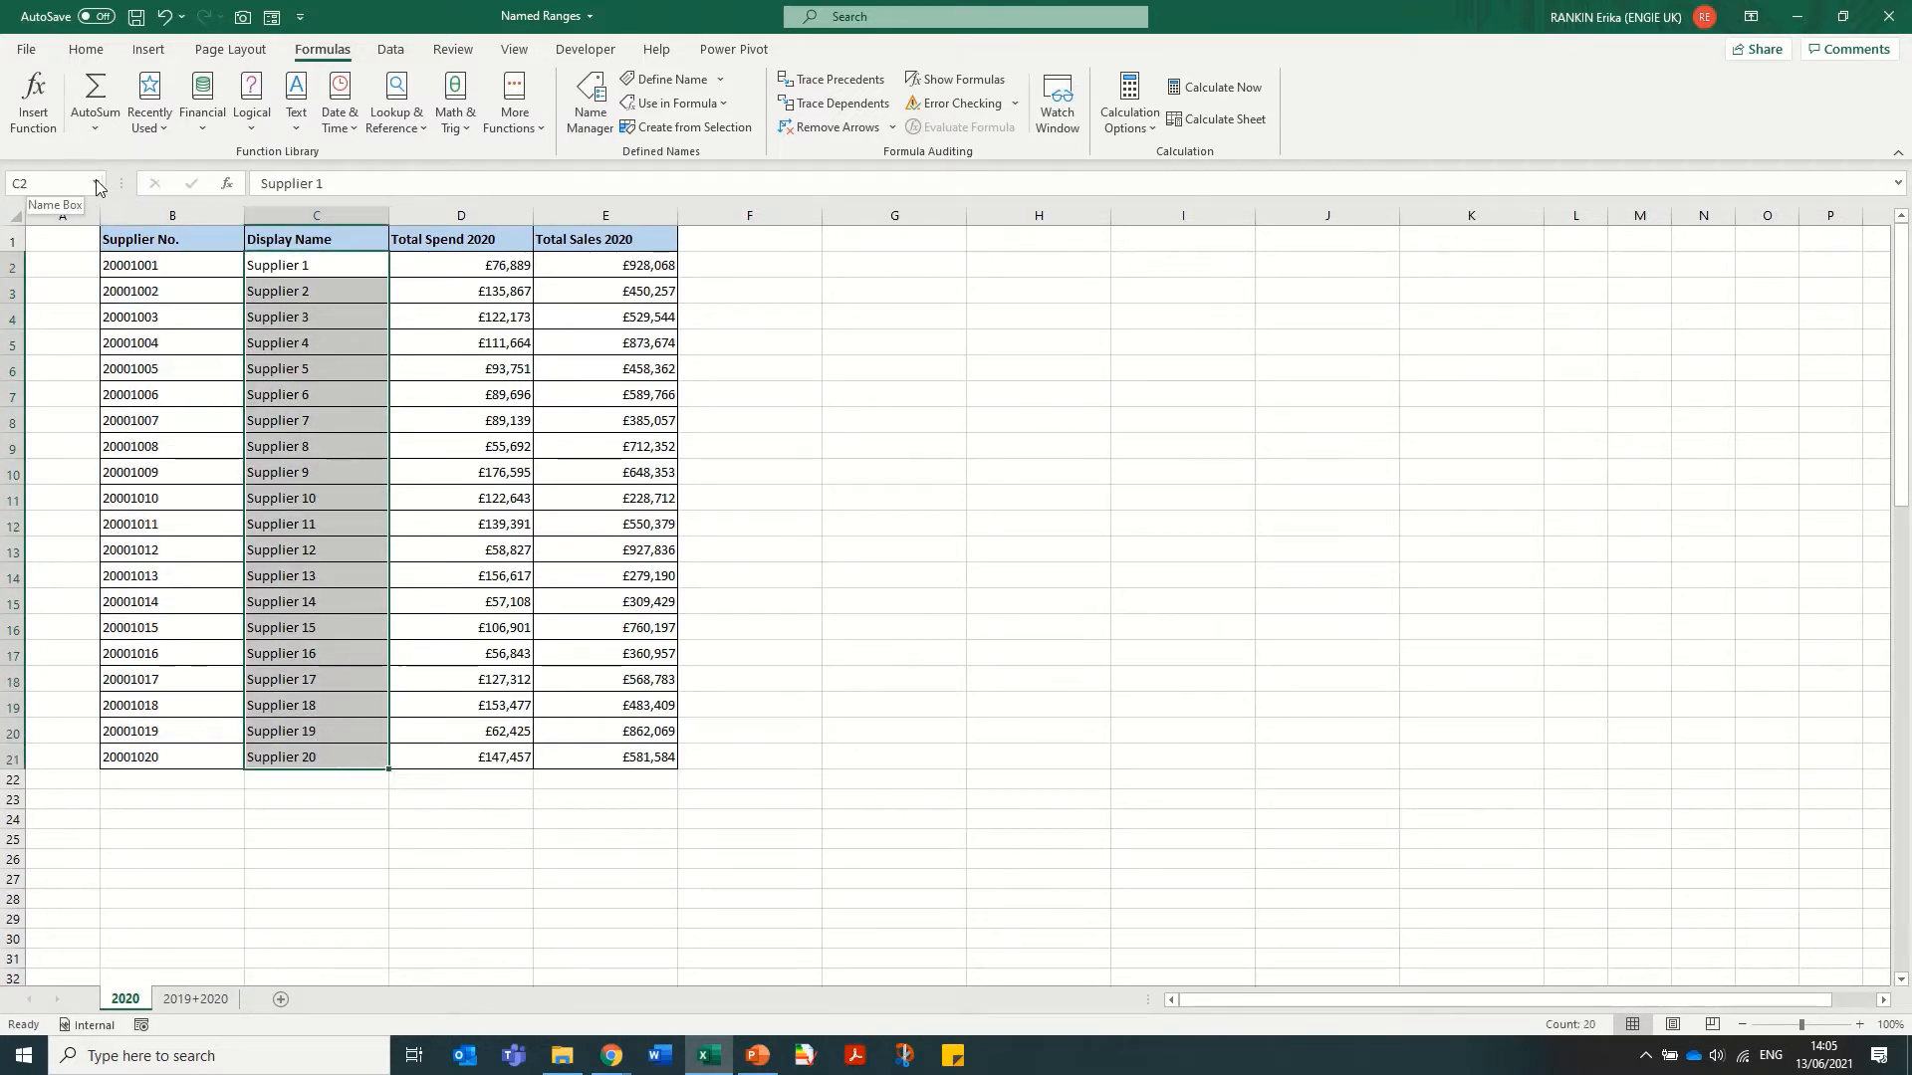
left_click(61, 181)
type("Display_name")
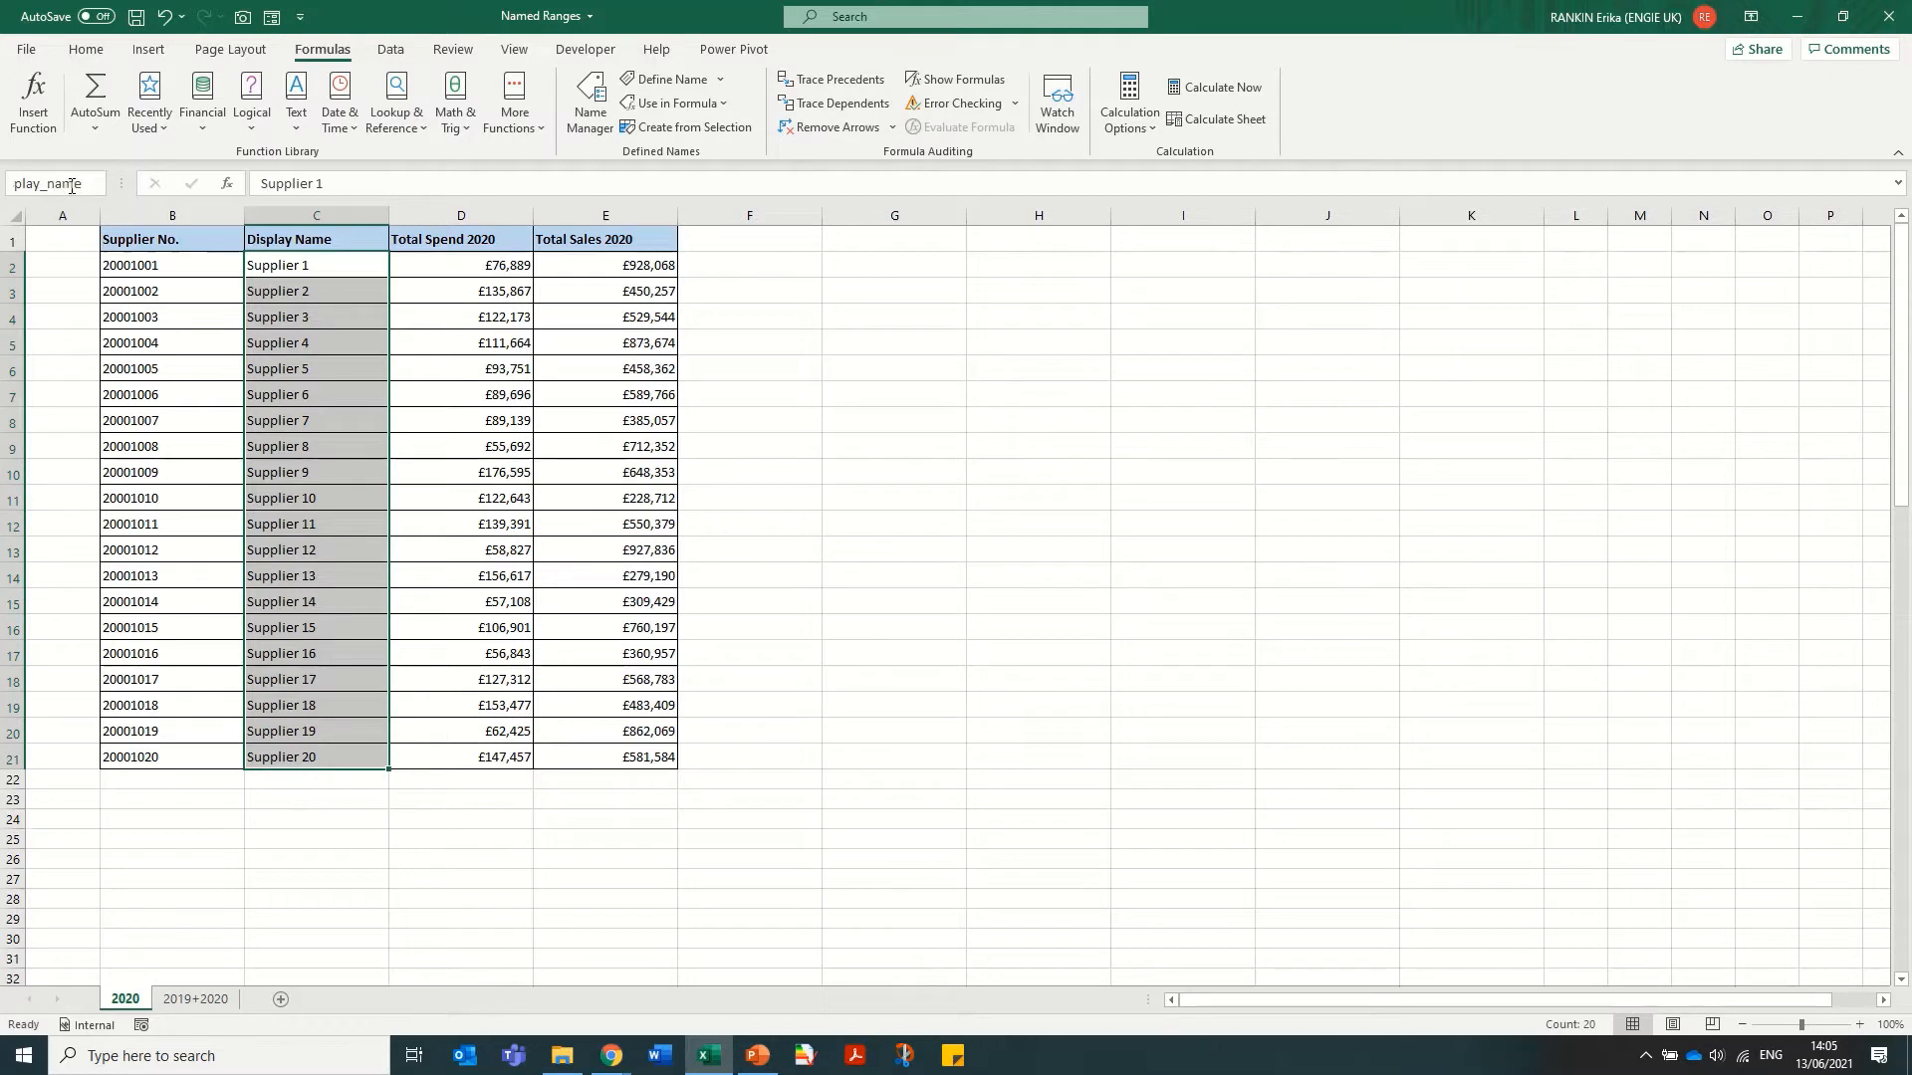
key("Return")
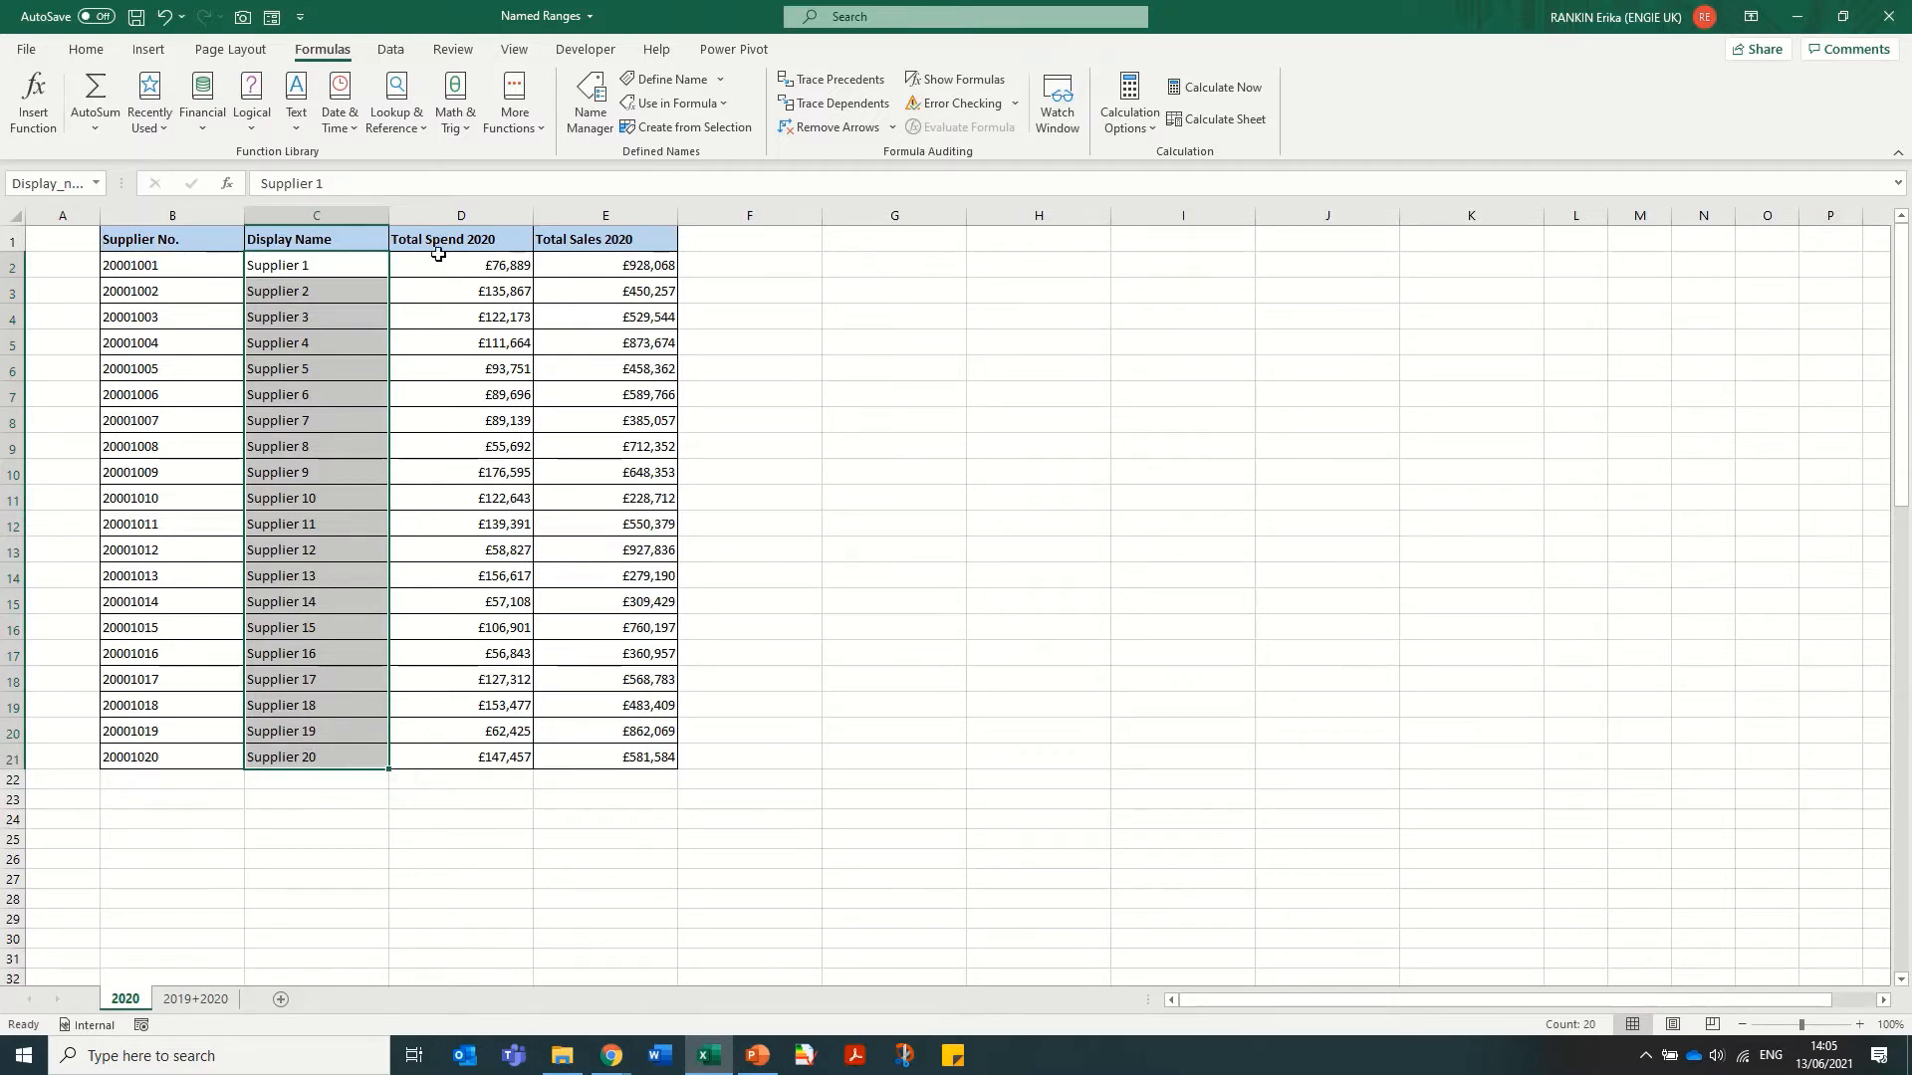
Create names for the Total Spend 2020 and Total Sales 2020 columns from the top row of D1:E21
left_click_drag(438, 241, 644, 747)
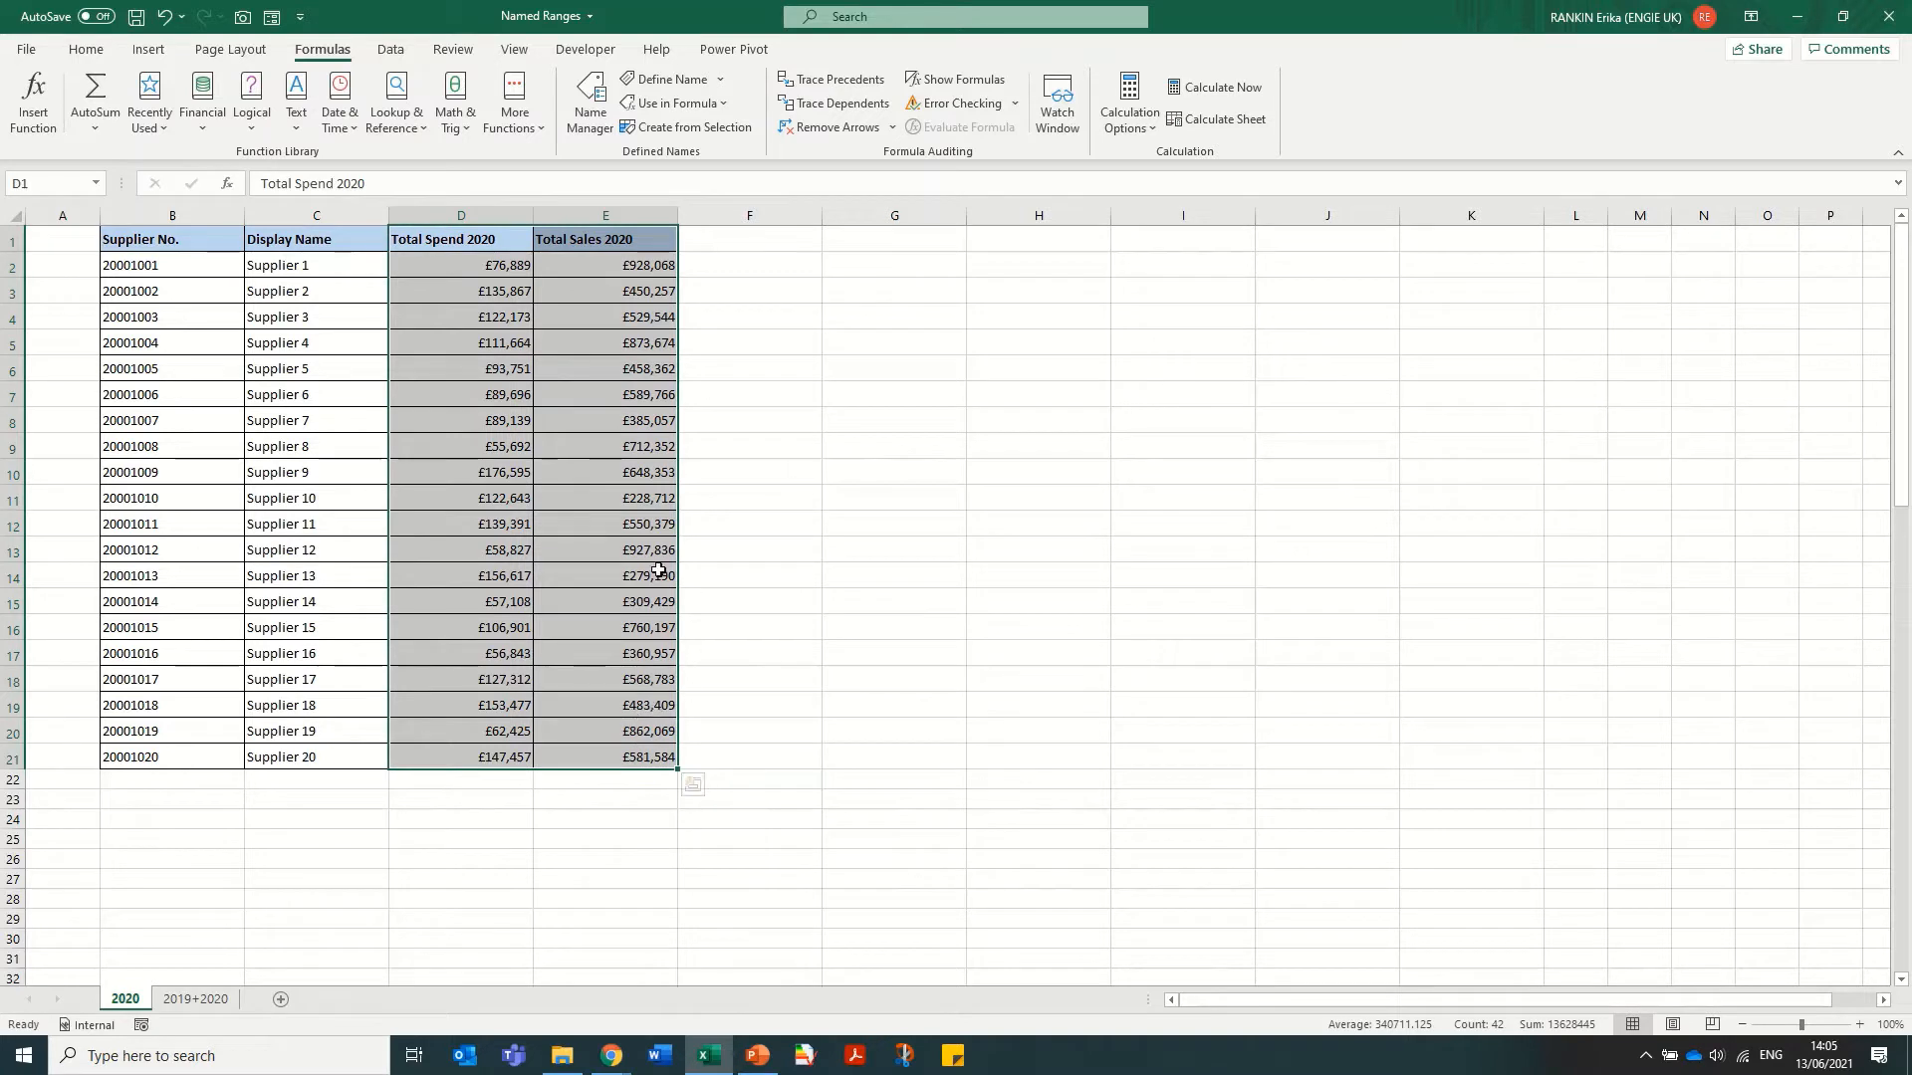
left_click(685, 127)
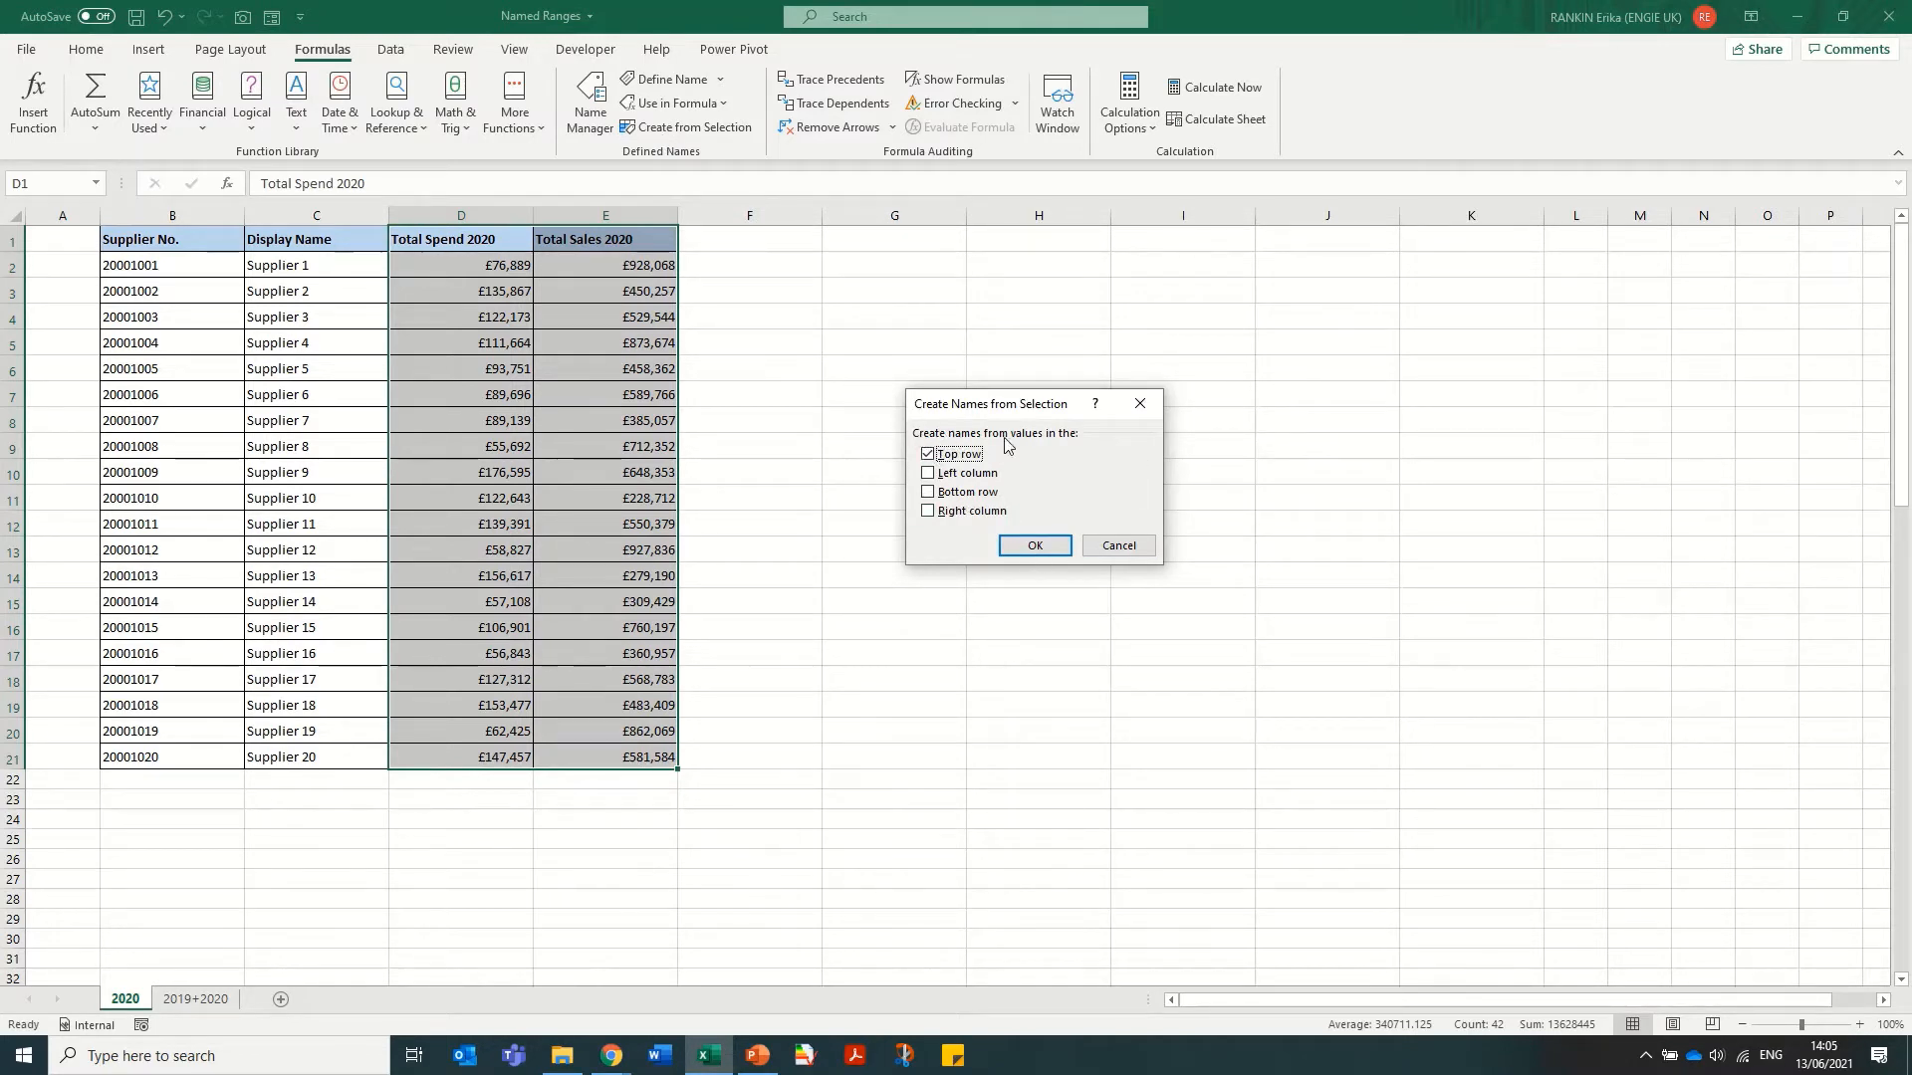
left_click(1011, 552)
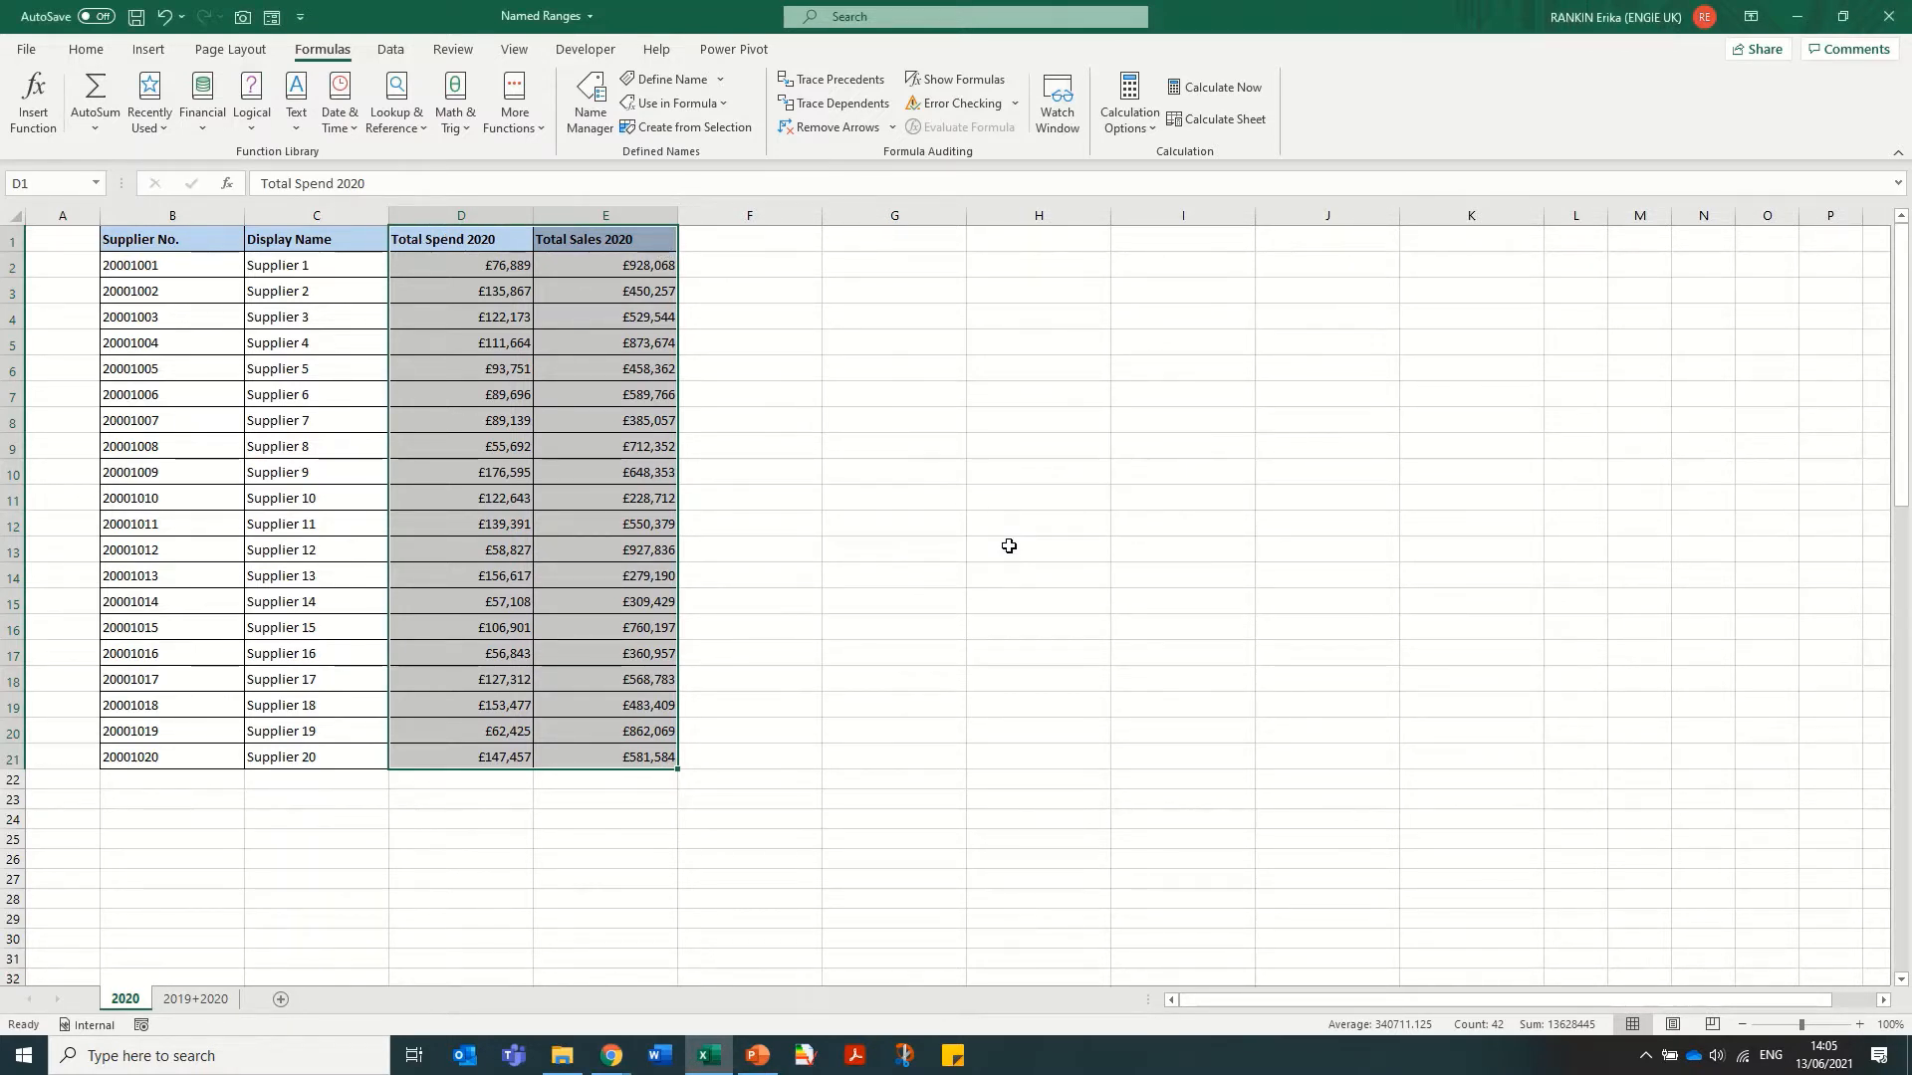
Select the spend values D2:D21 and the sales values E2:E21 in turn and check their defined names
left_click_drag(435, 264, 426, 757)
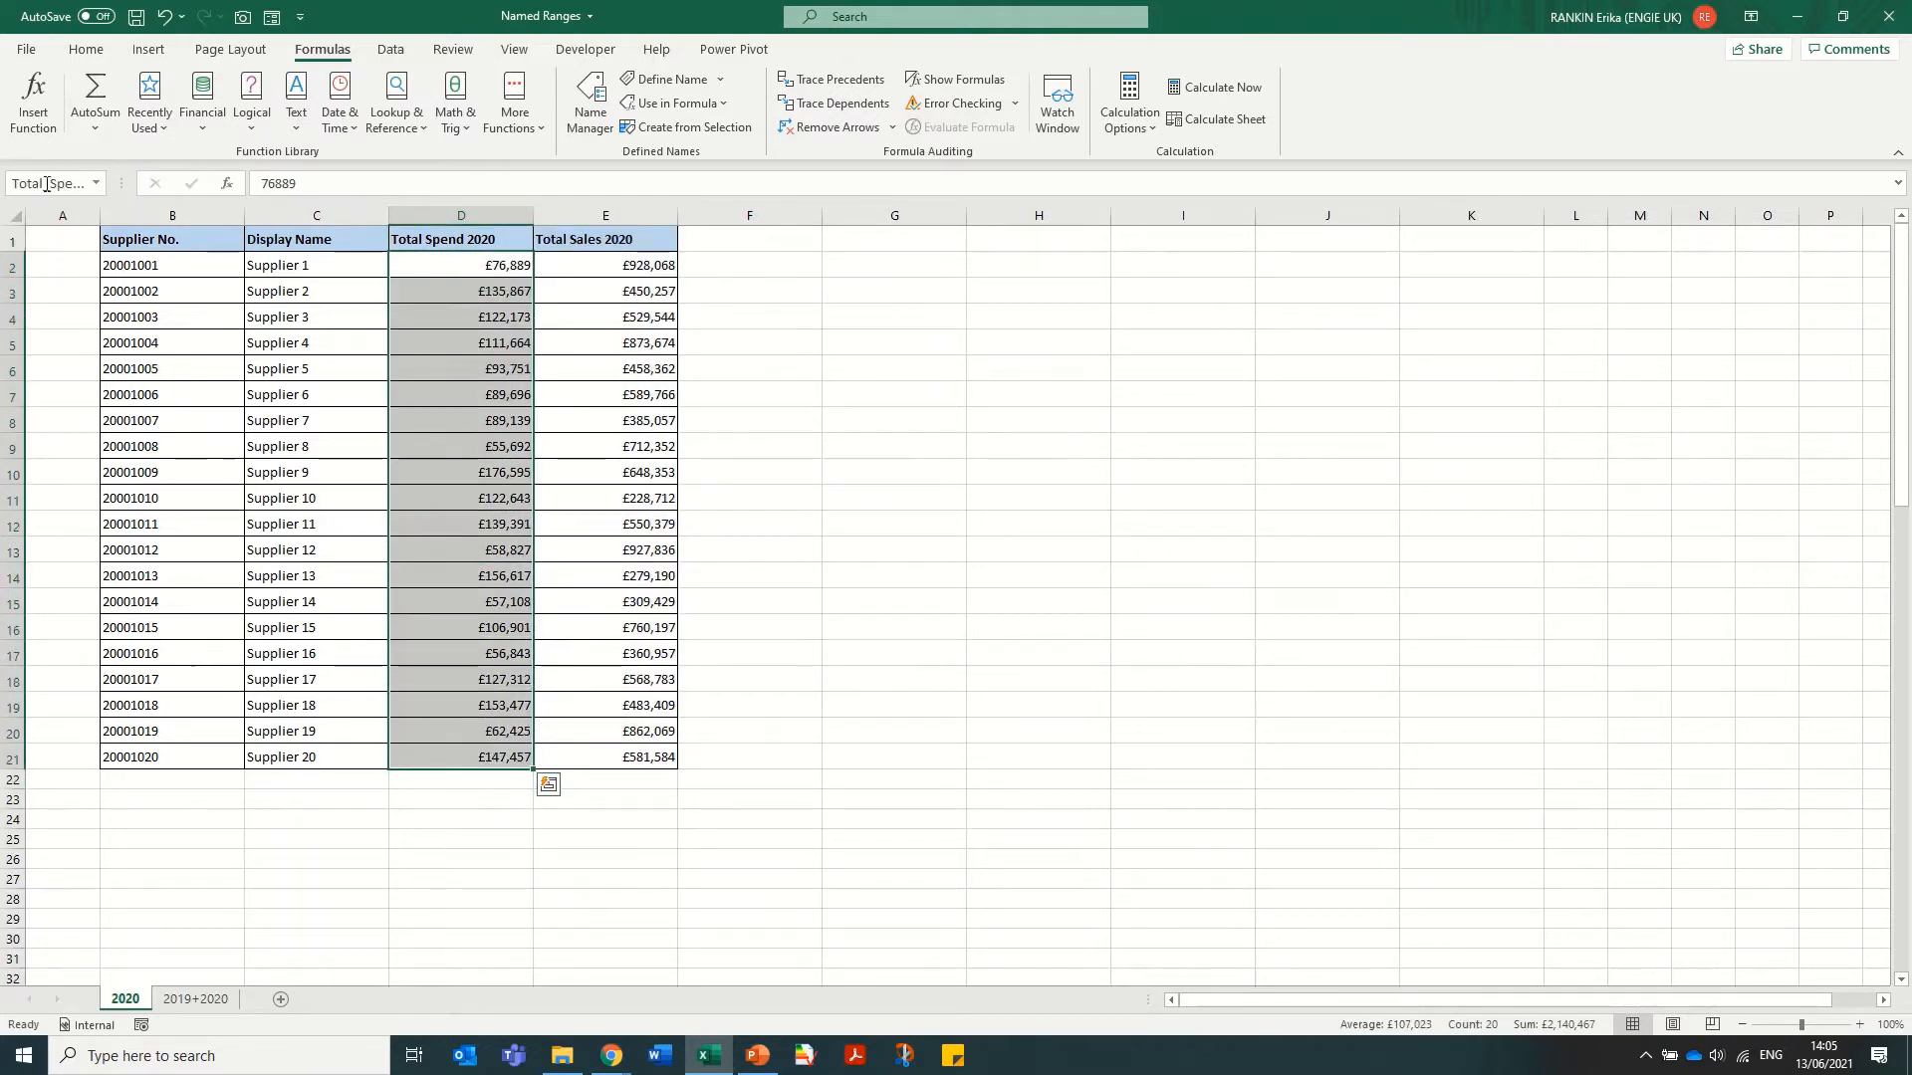
left_click(100, 184)
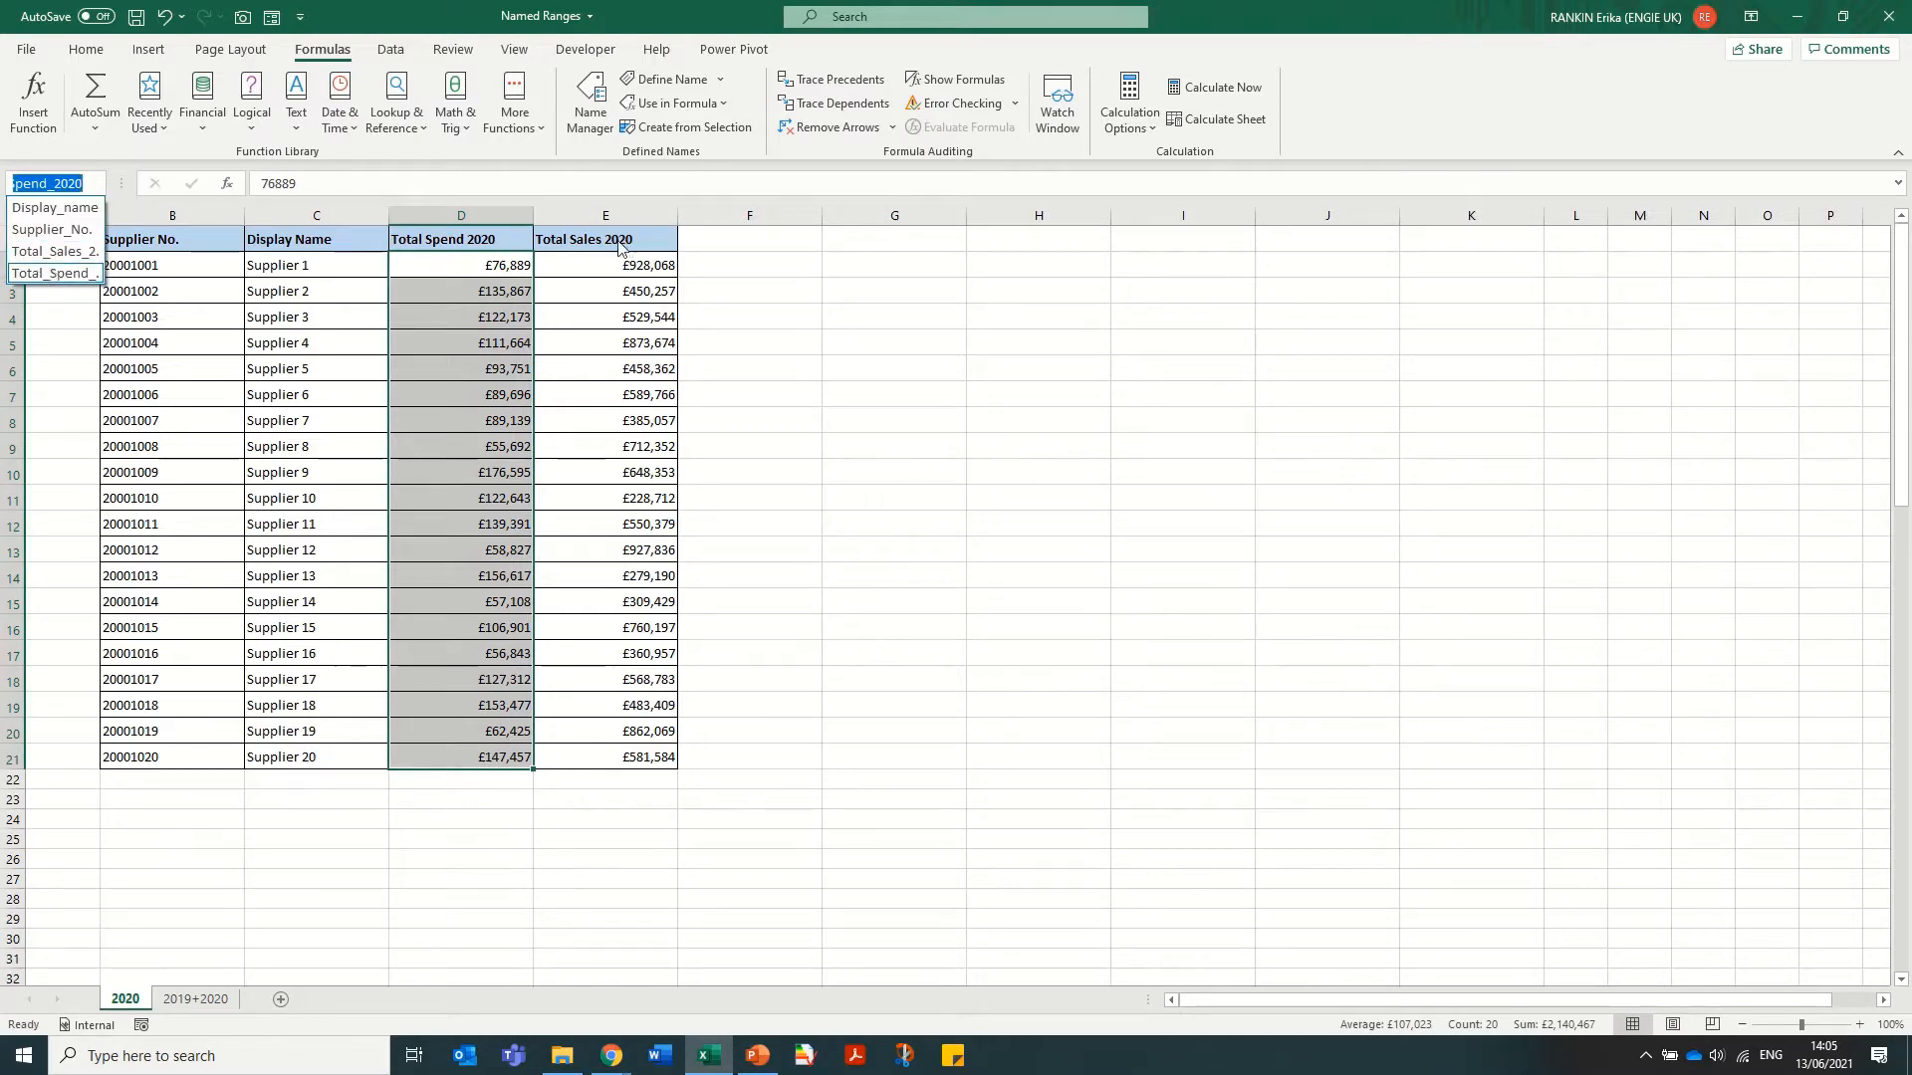
left_click_drag(601, 269, 588, 765)
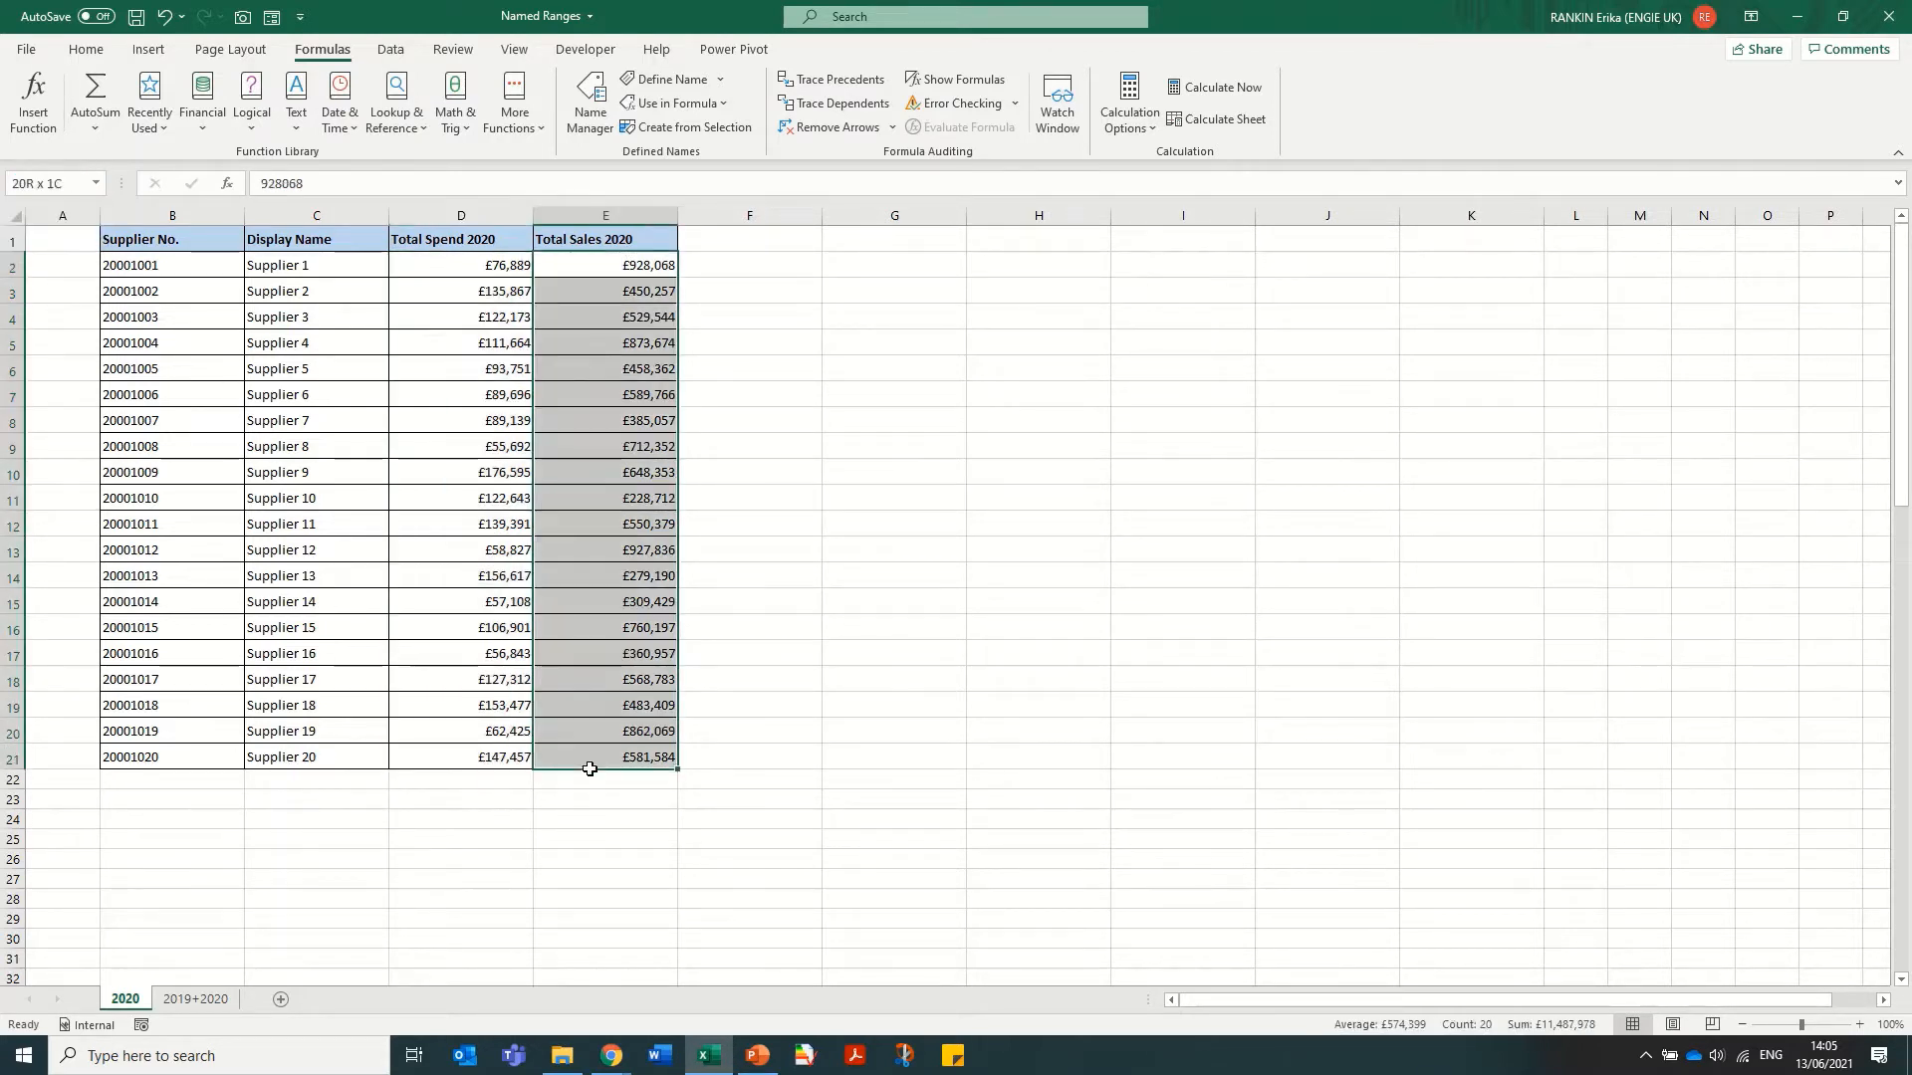
left_click(97, 183)
left_click(869, 452)
Try to edit the defined name of the sales range E2:E21 directly, and dismiss the resulting dialog
left_click(44, 183)
left_click(53, 185)
key("BackSpace")
key("Home")
type("_")
left_click_drag(85, 183, 4, 184)
key("BackSpace")
key("Return")
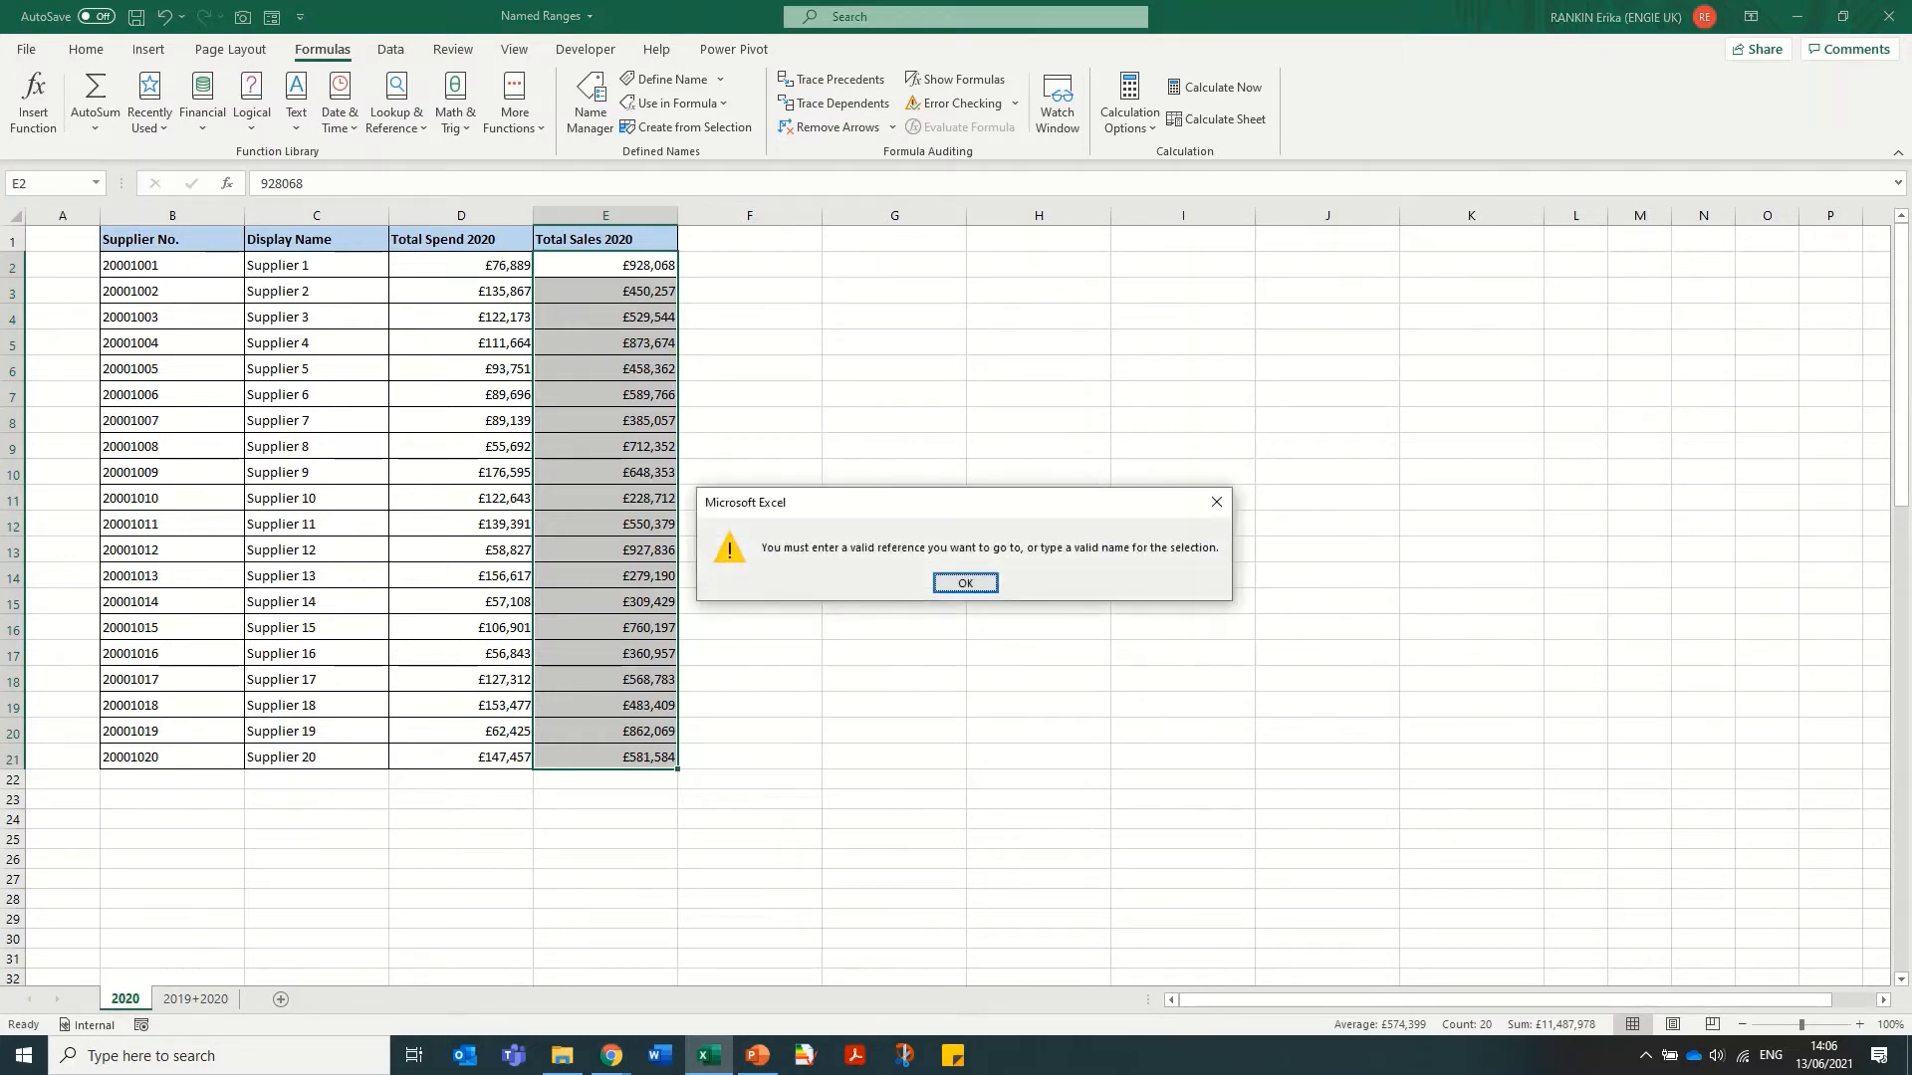
left_click(964, 584)
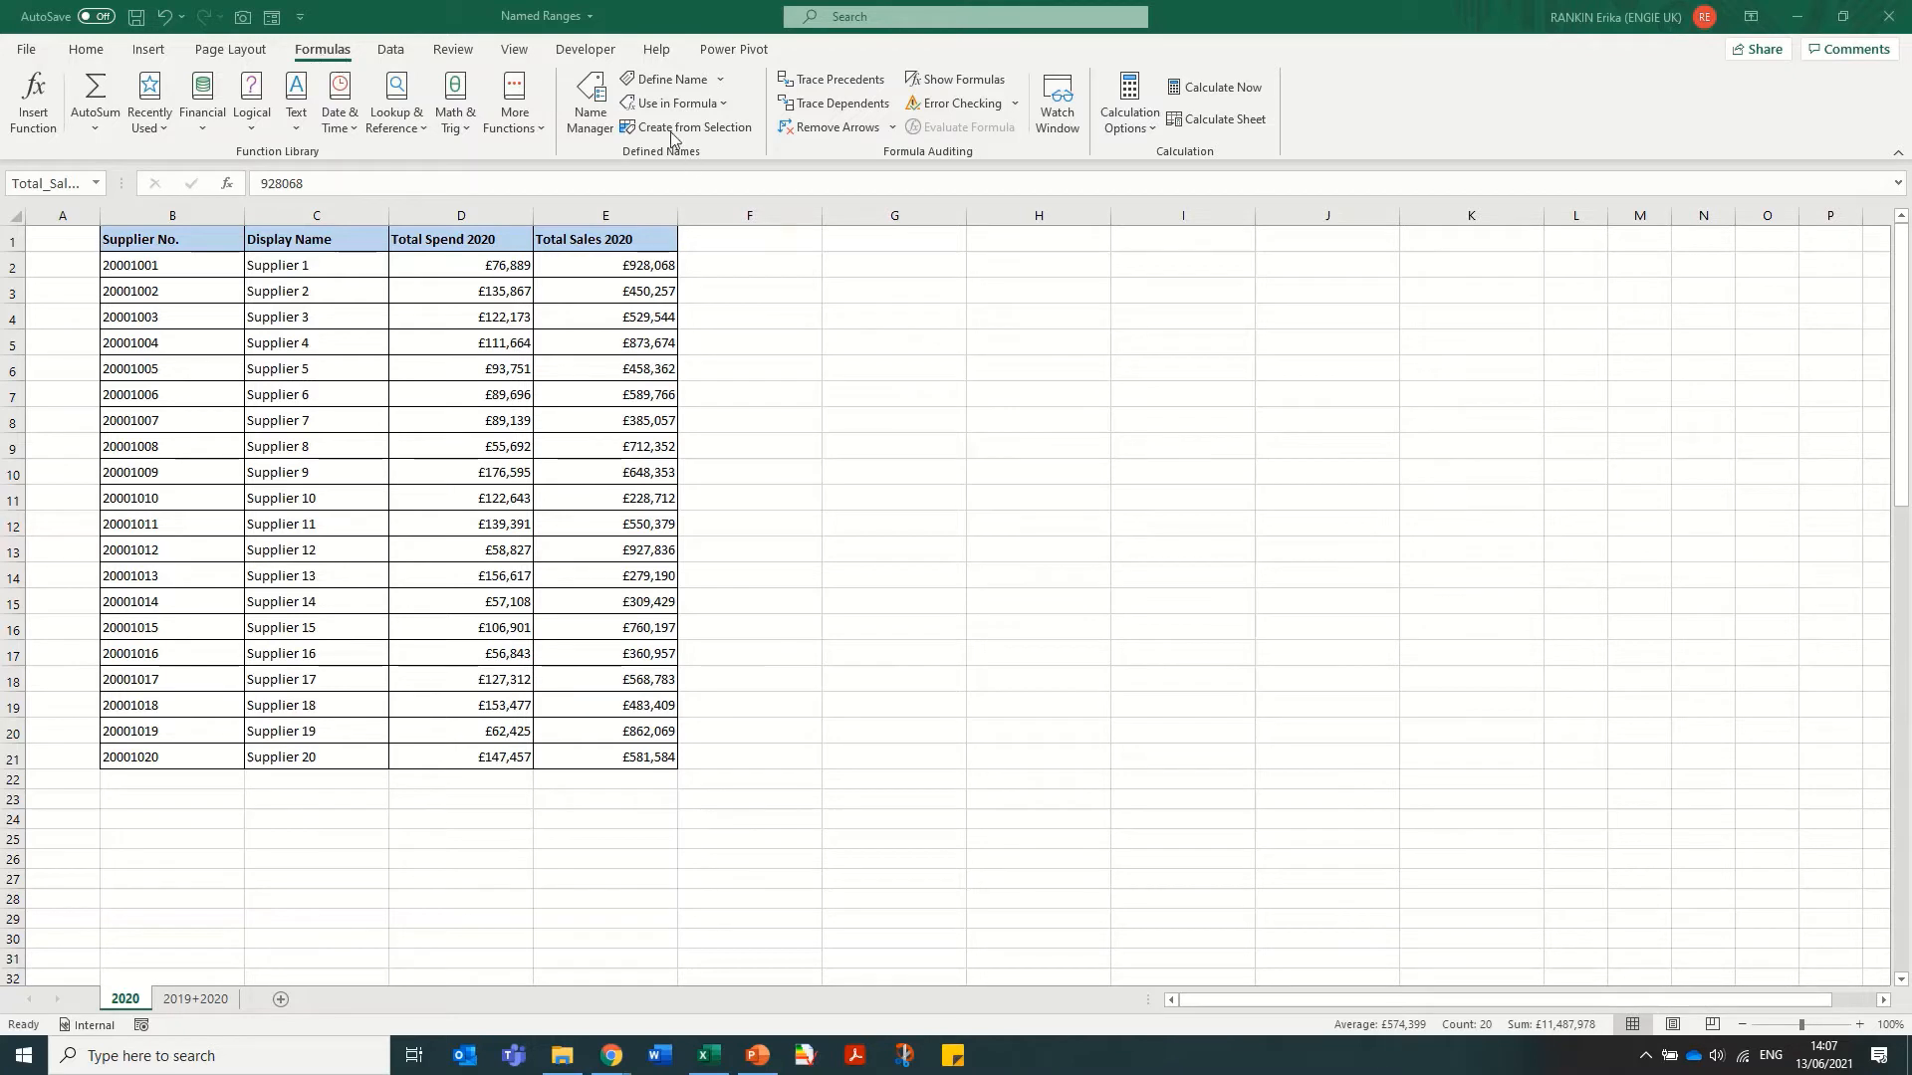
Review all defined names in the Name Manager, with the Name and Value columns widened and the list sorted by Refers To
left_click(590, 118)
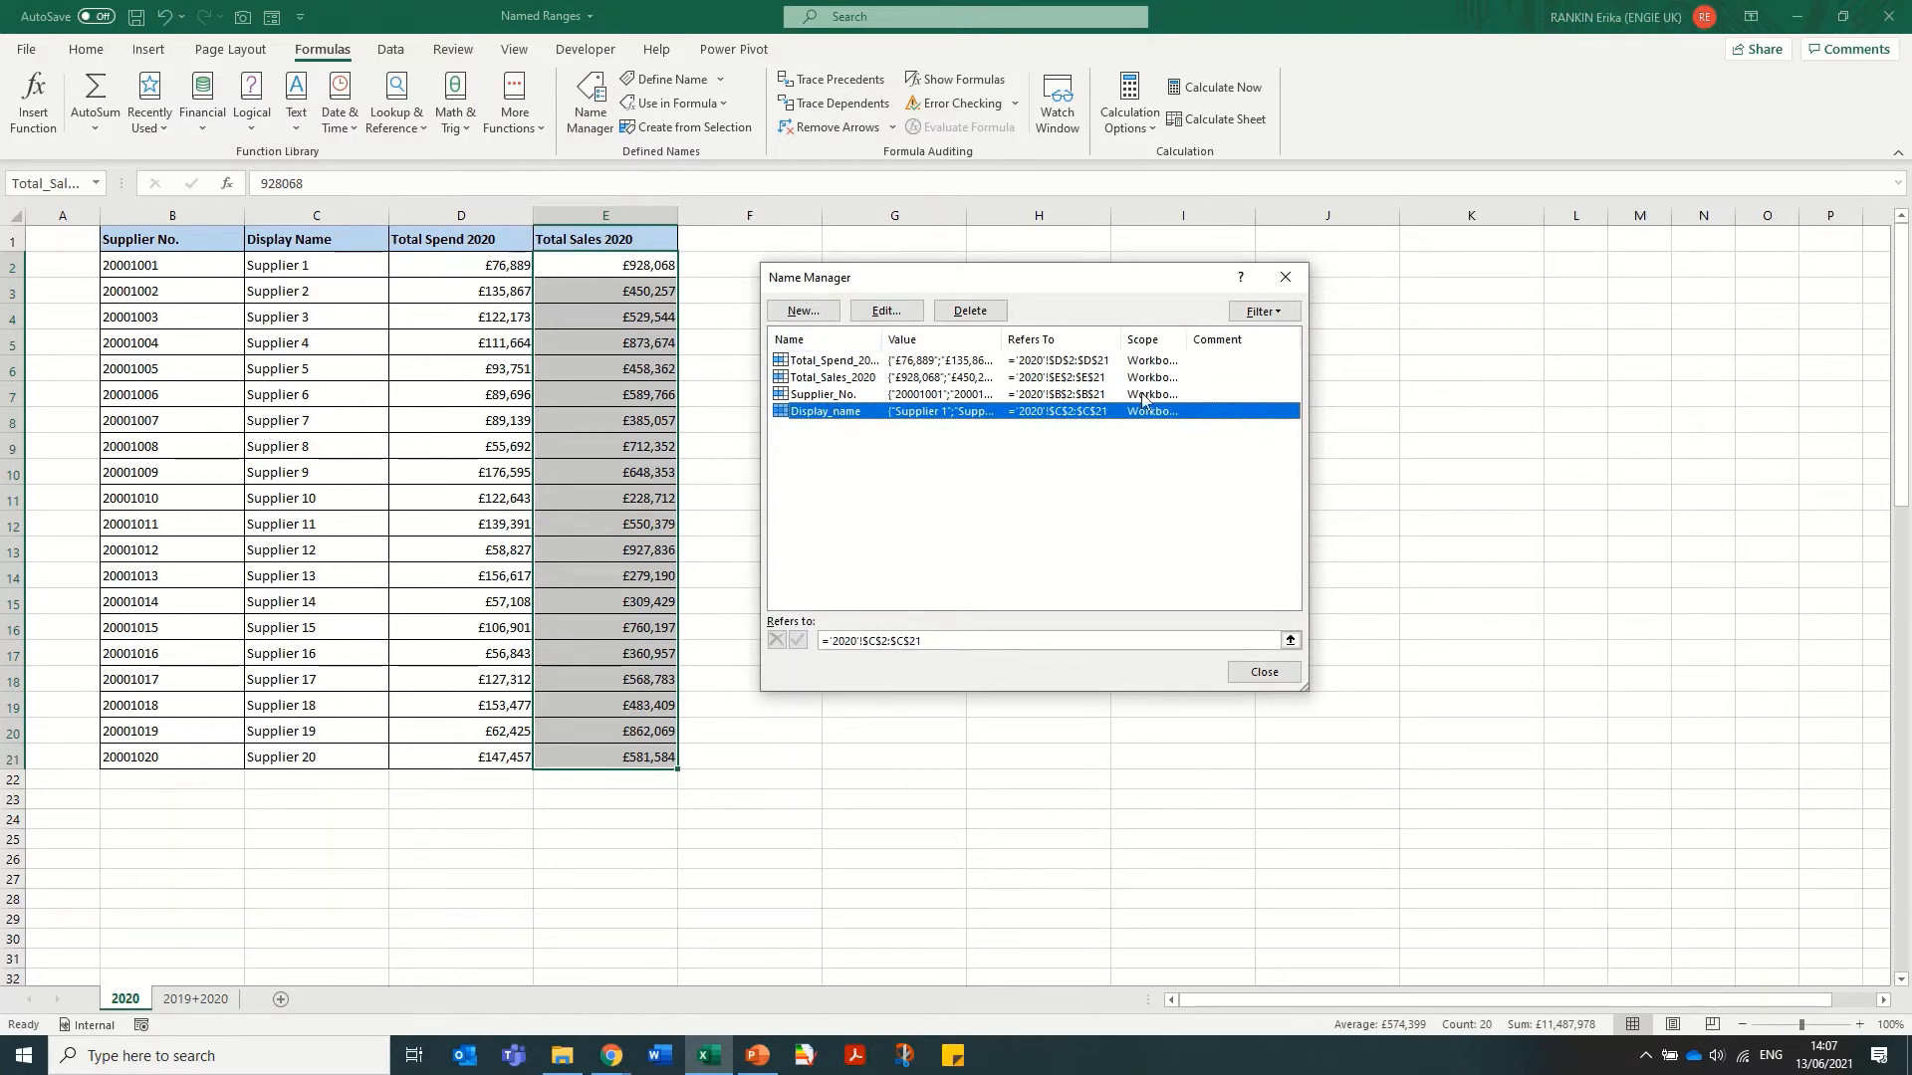
left_click_drag(894, 340, 962, 342)
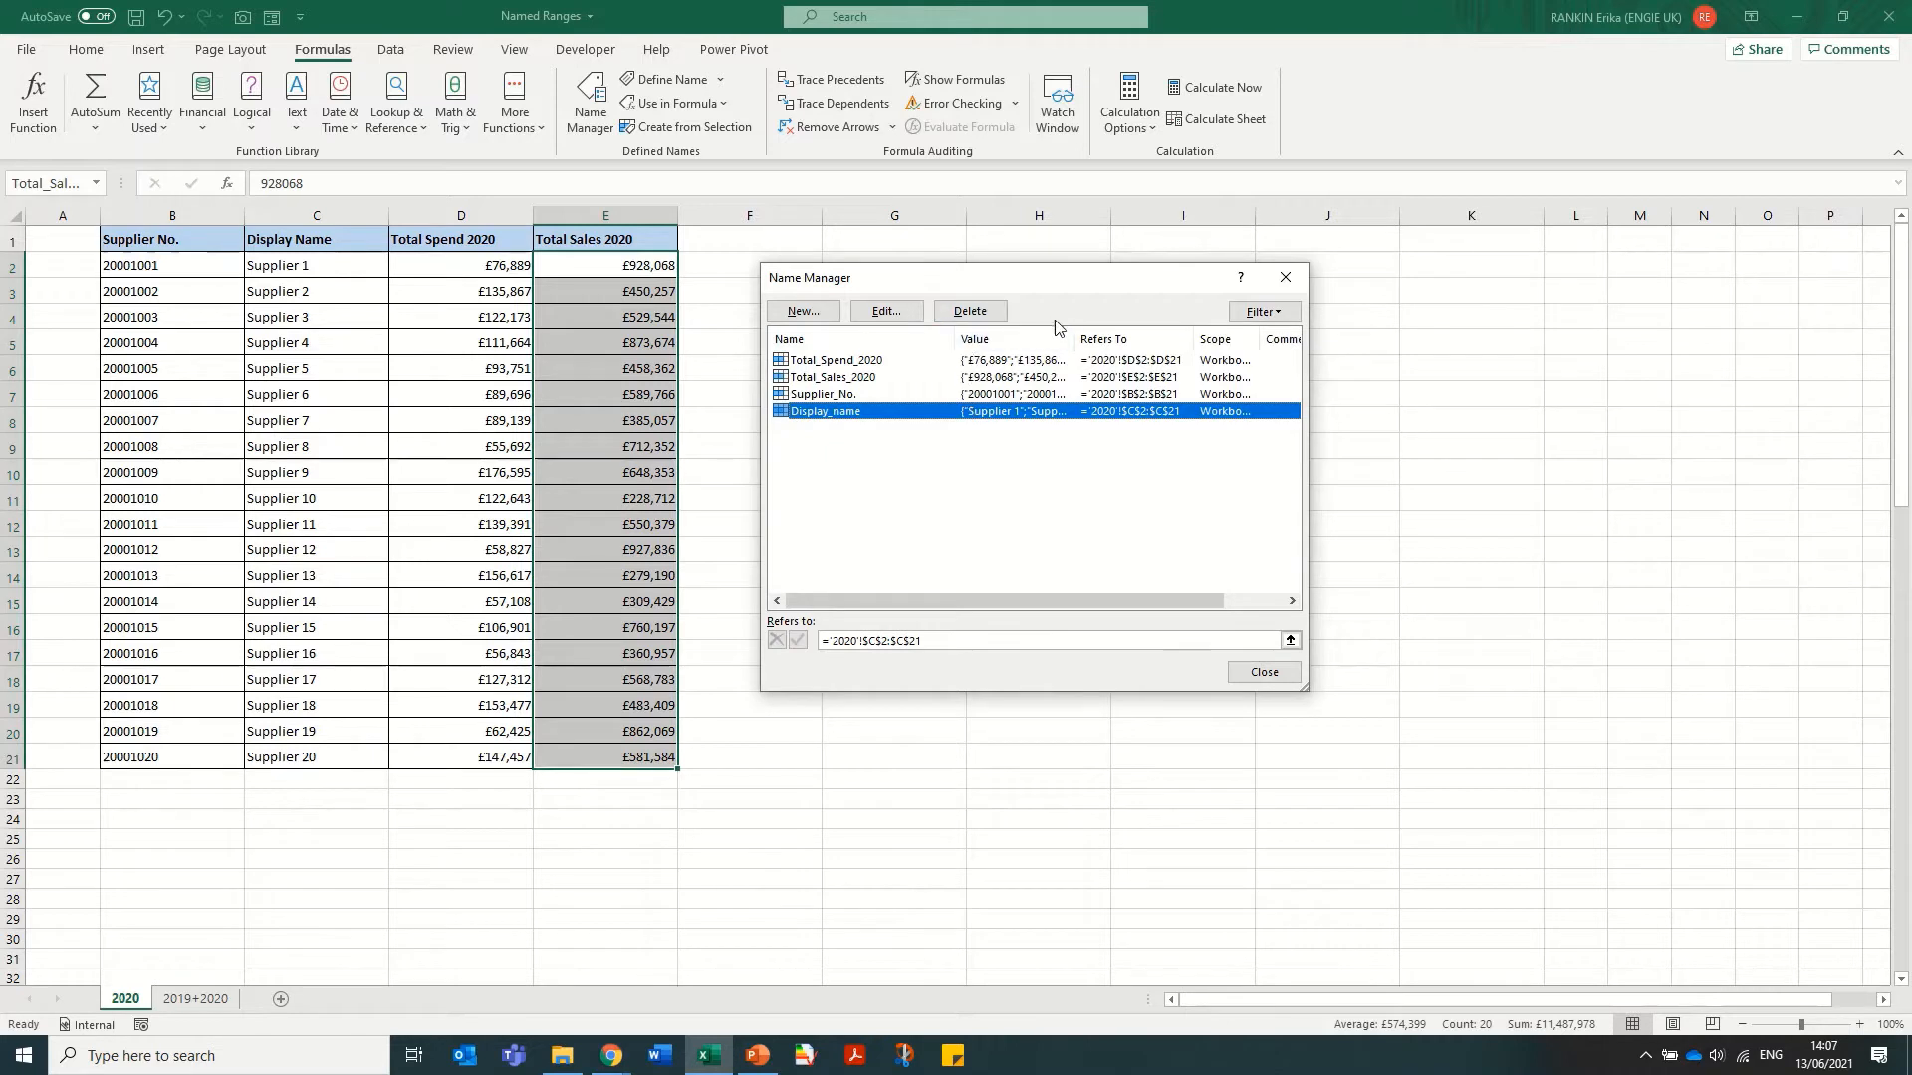
left_click_drag(1077, 340, 1102, 341)
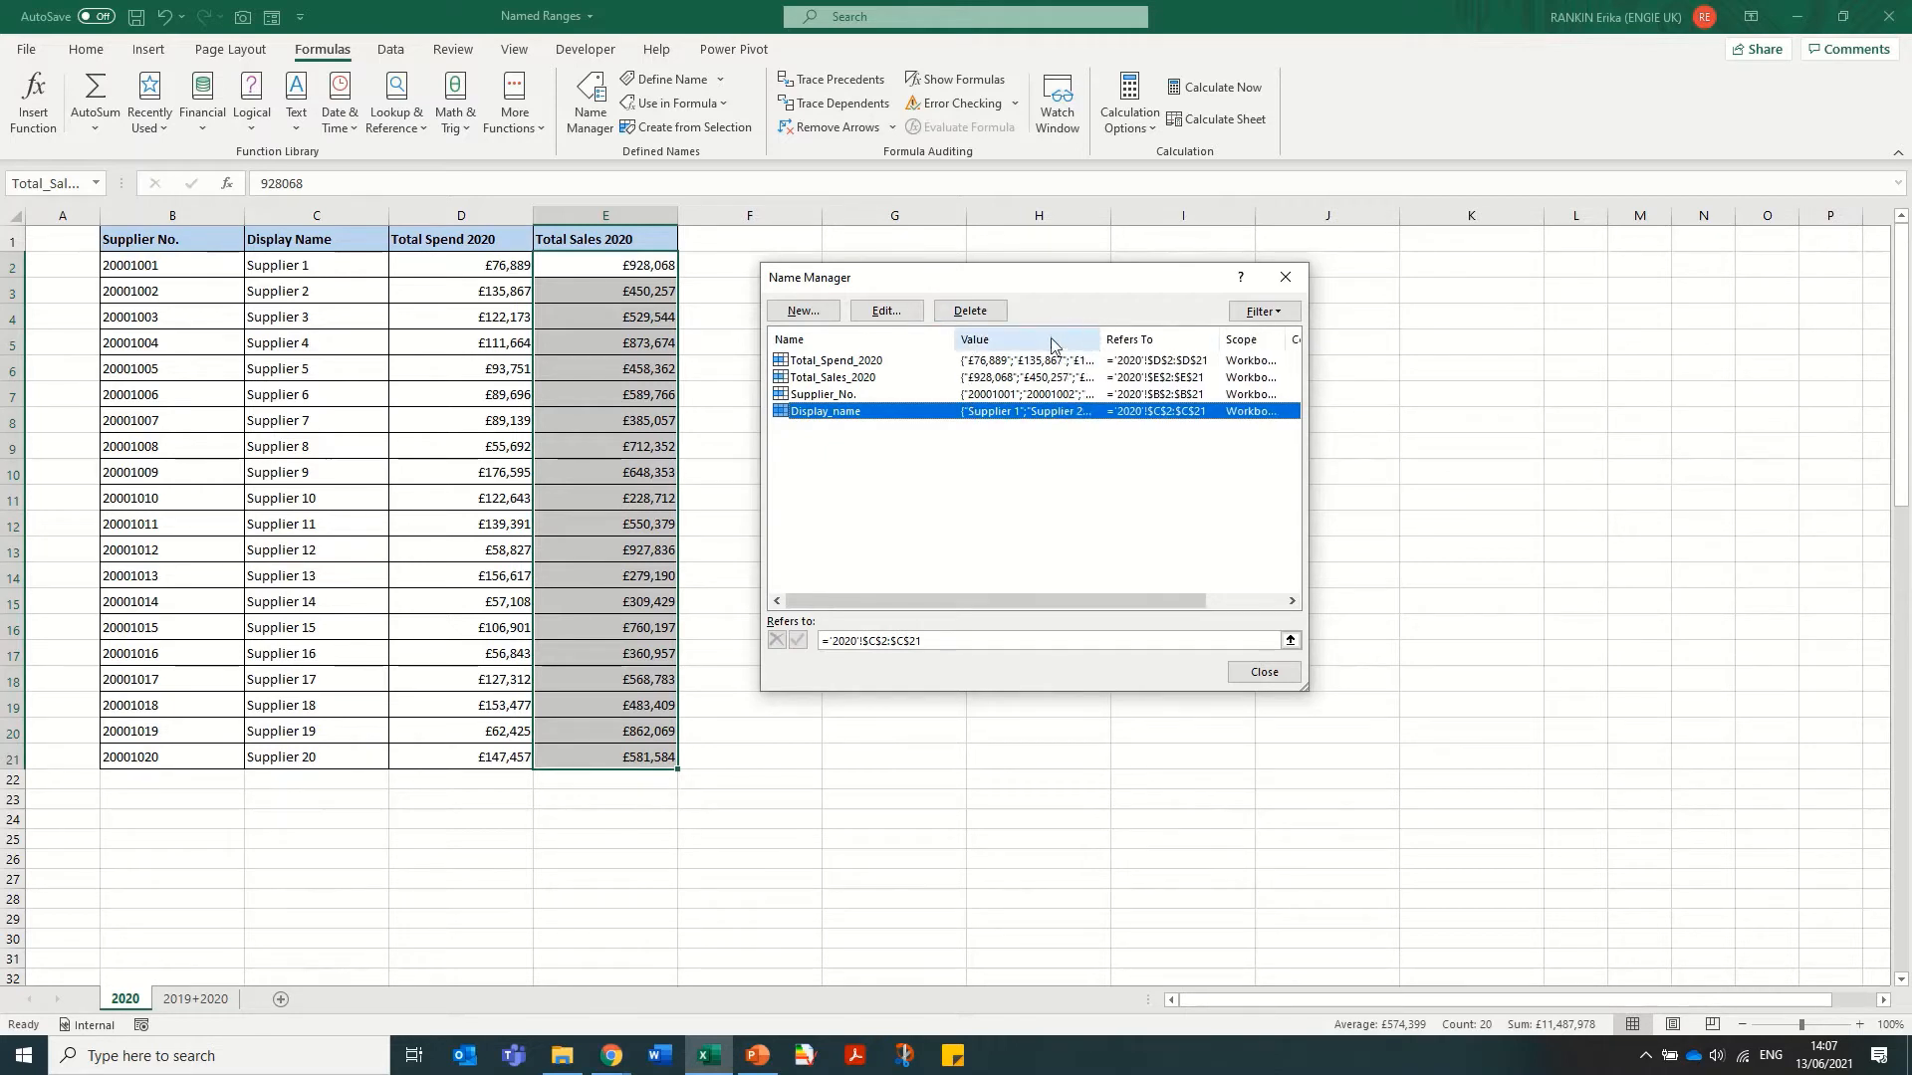
left_click(1160, 342)
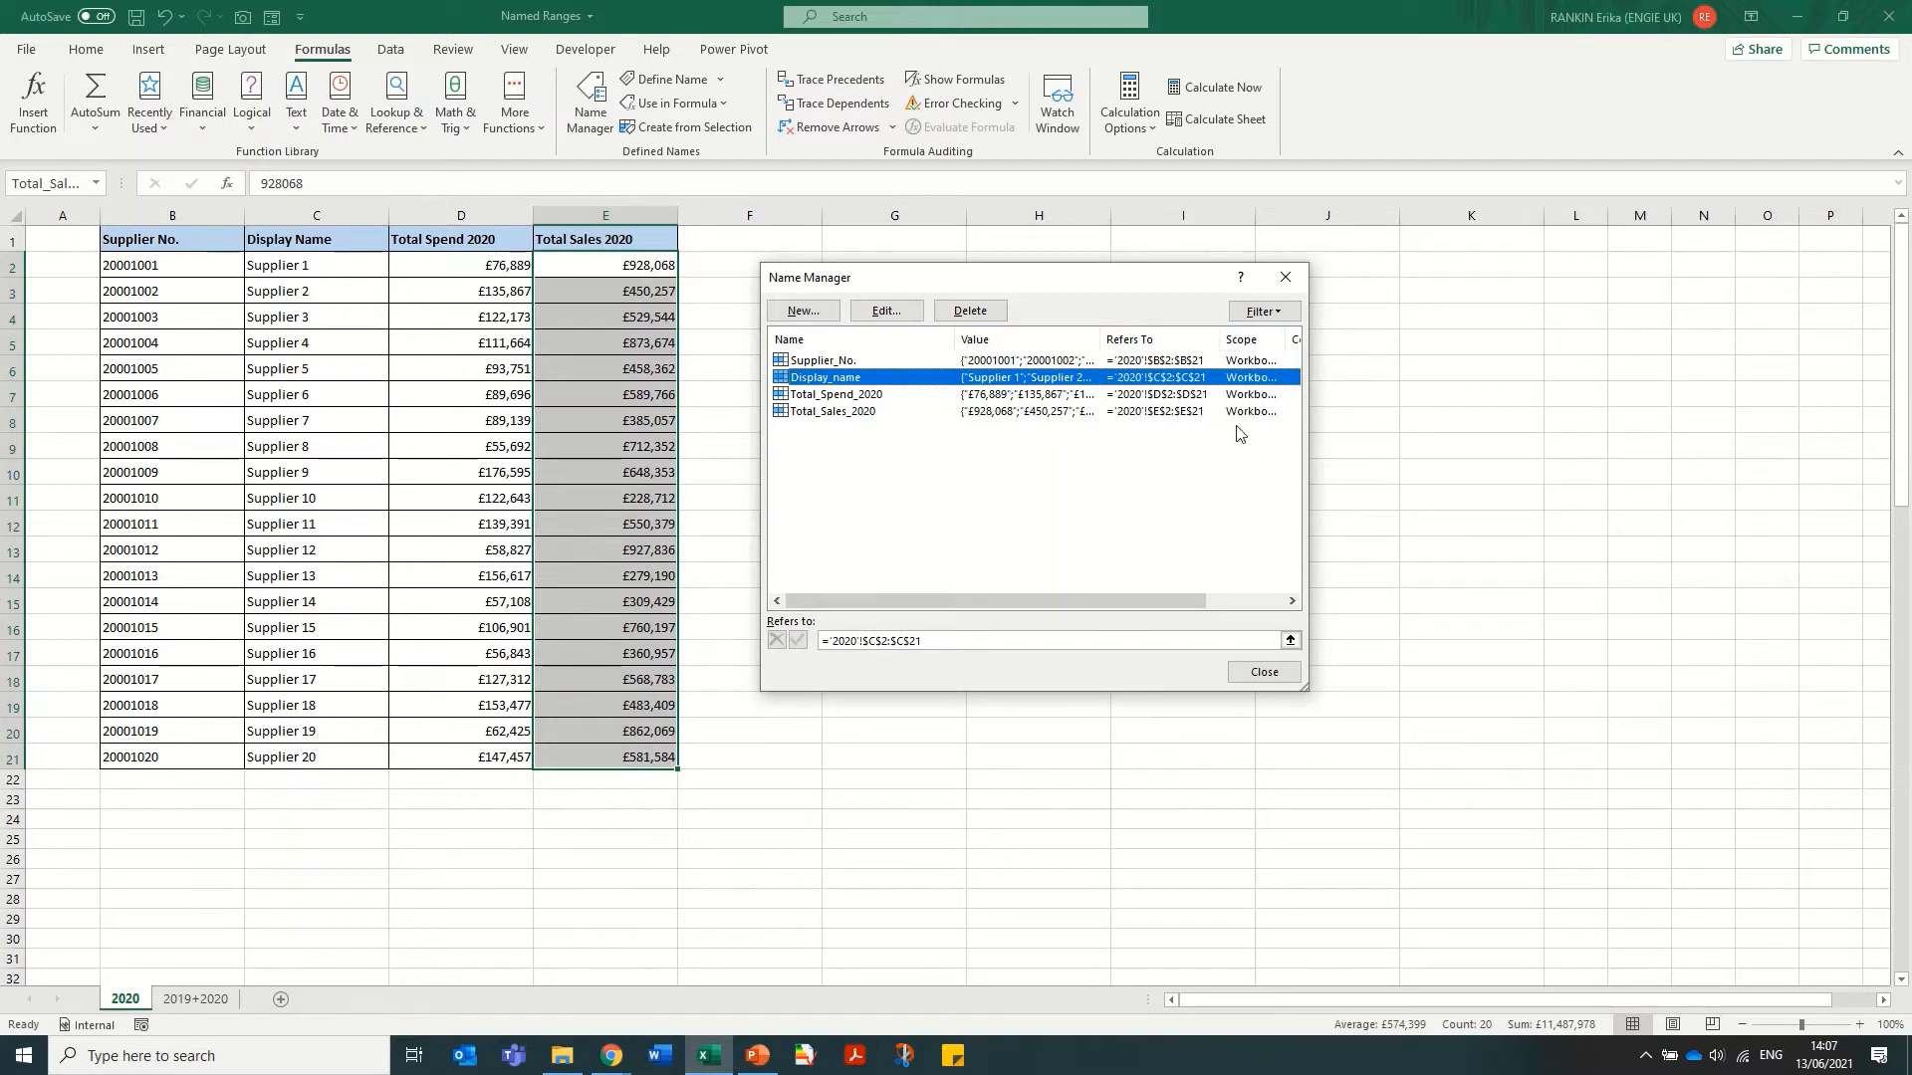
left_click_drag(1138, 604, 1194, 604)
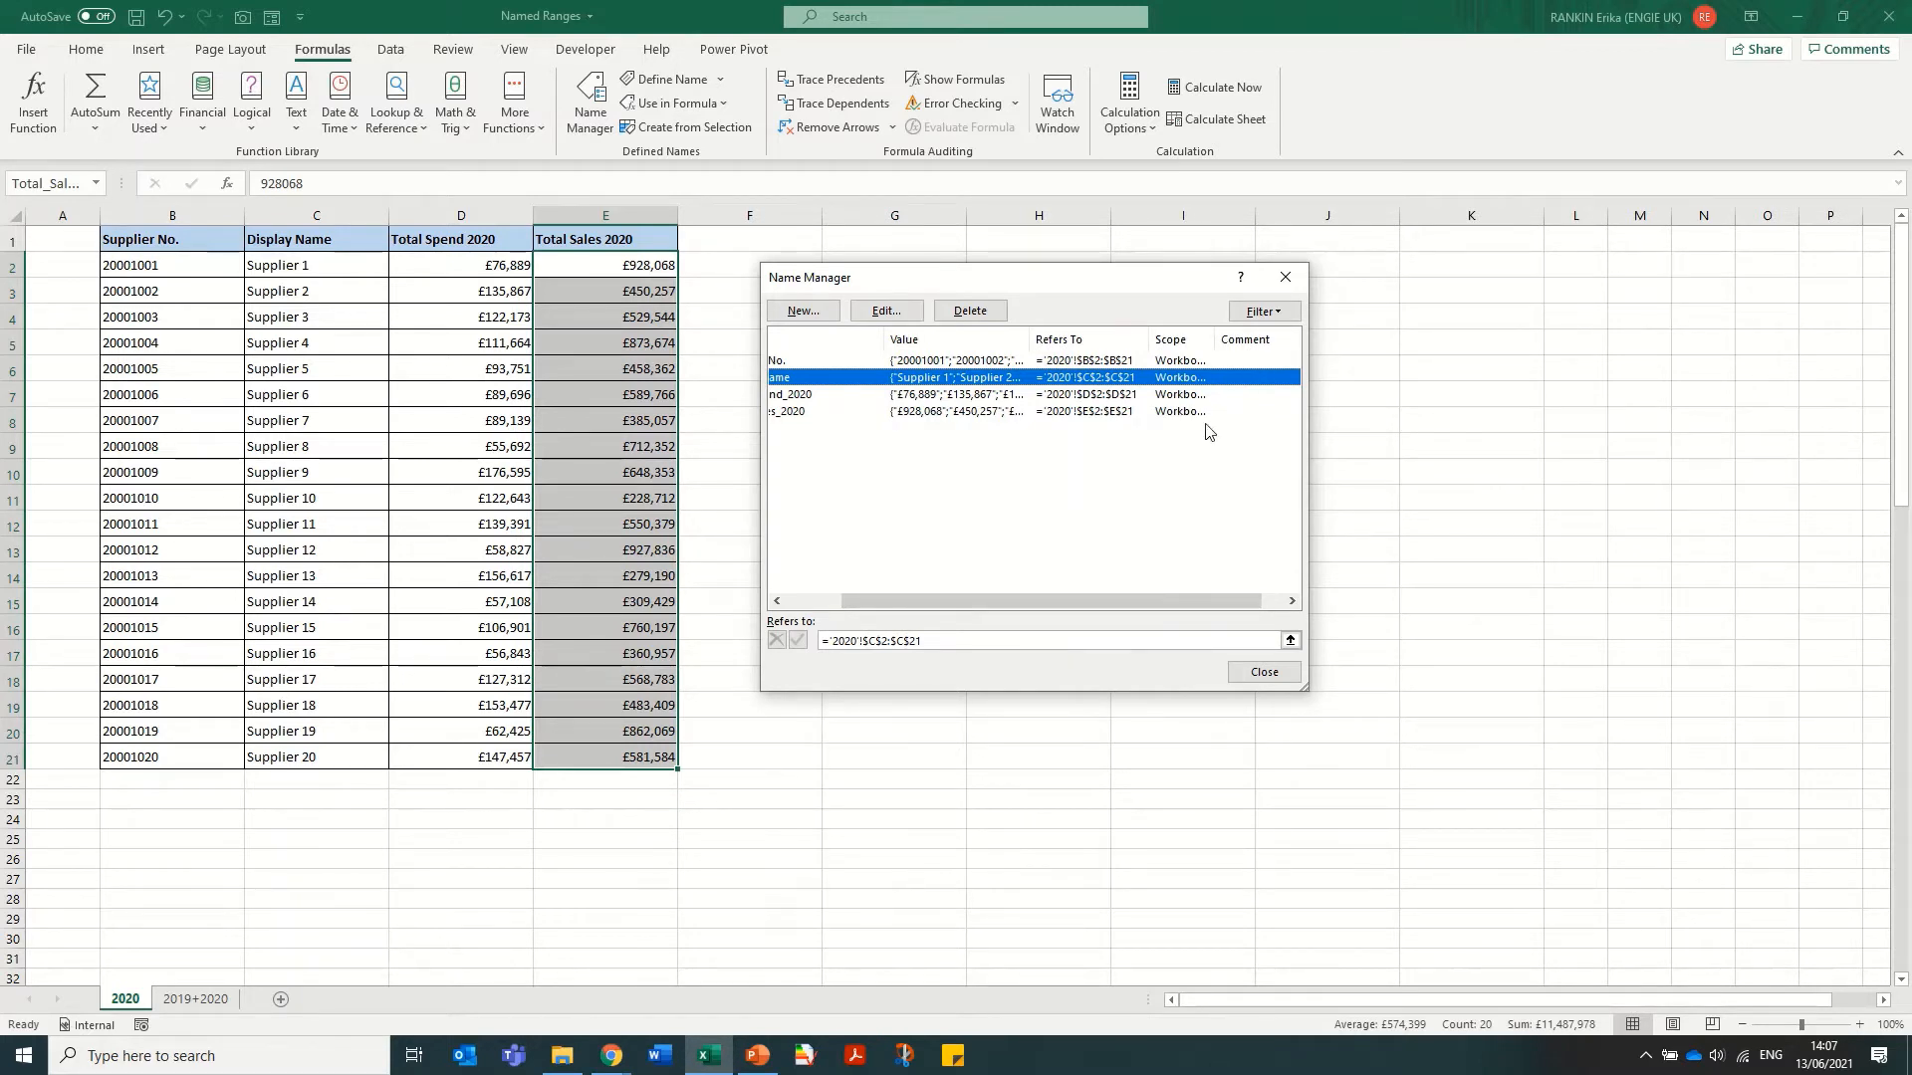
left_click_drag(990, 602, 935, 603)
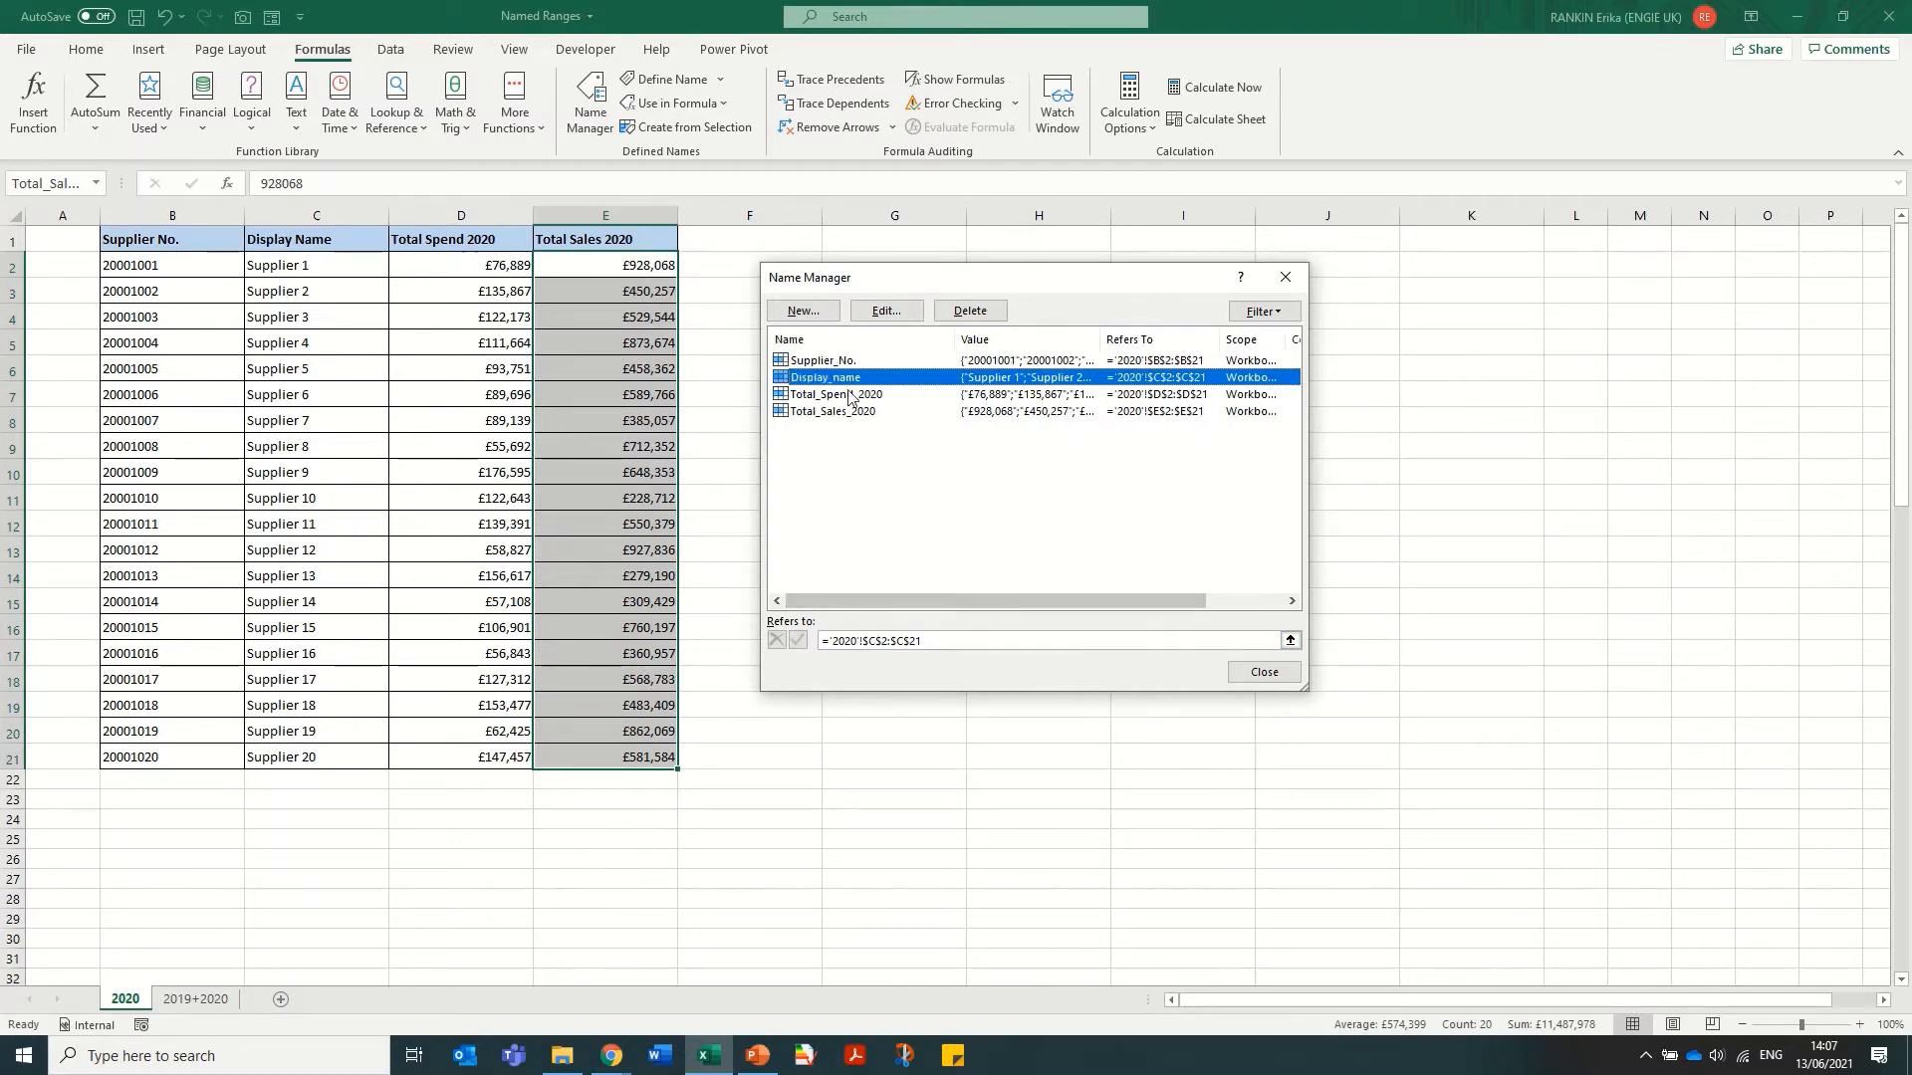
Open the Supplier_No. name for editing, inspect the range it refers to, and close it without changes
left_click(822, 362)
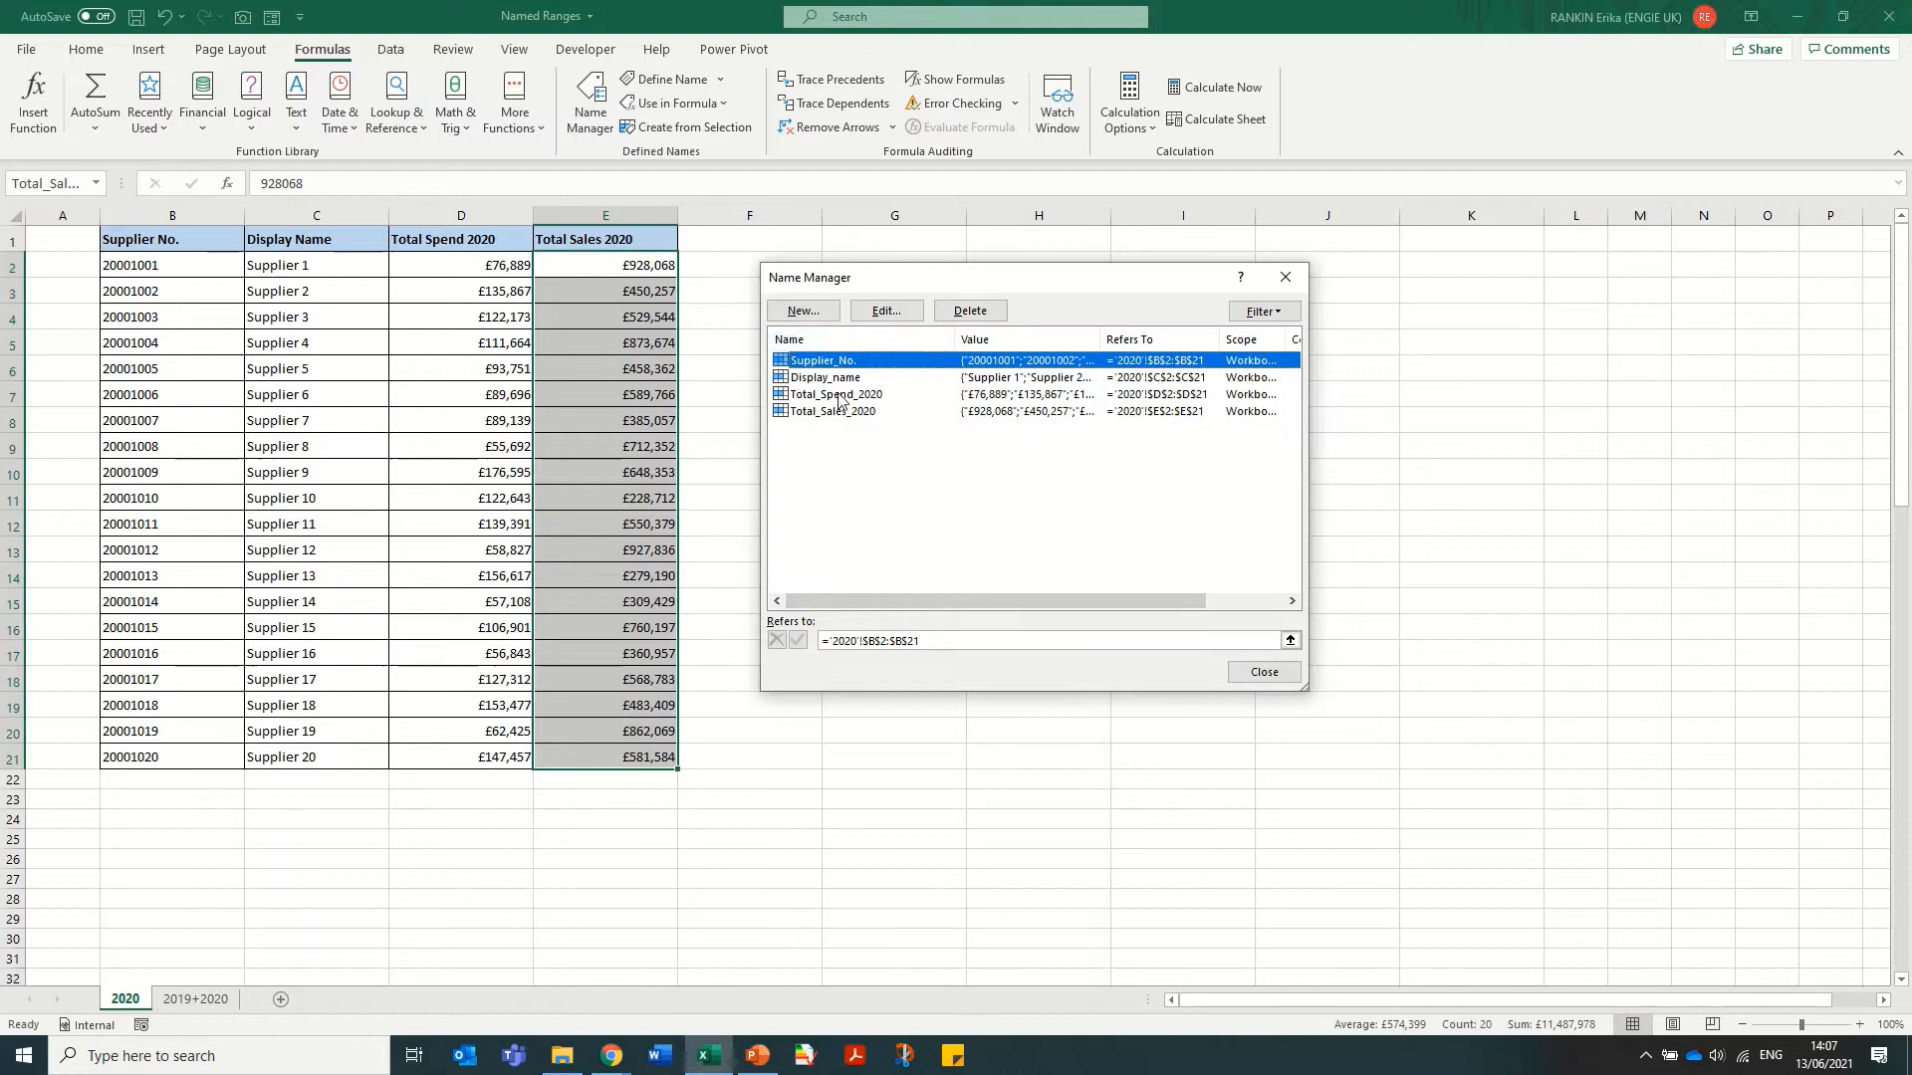
left_click(879, 311)
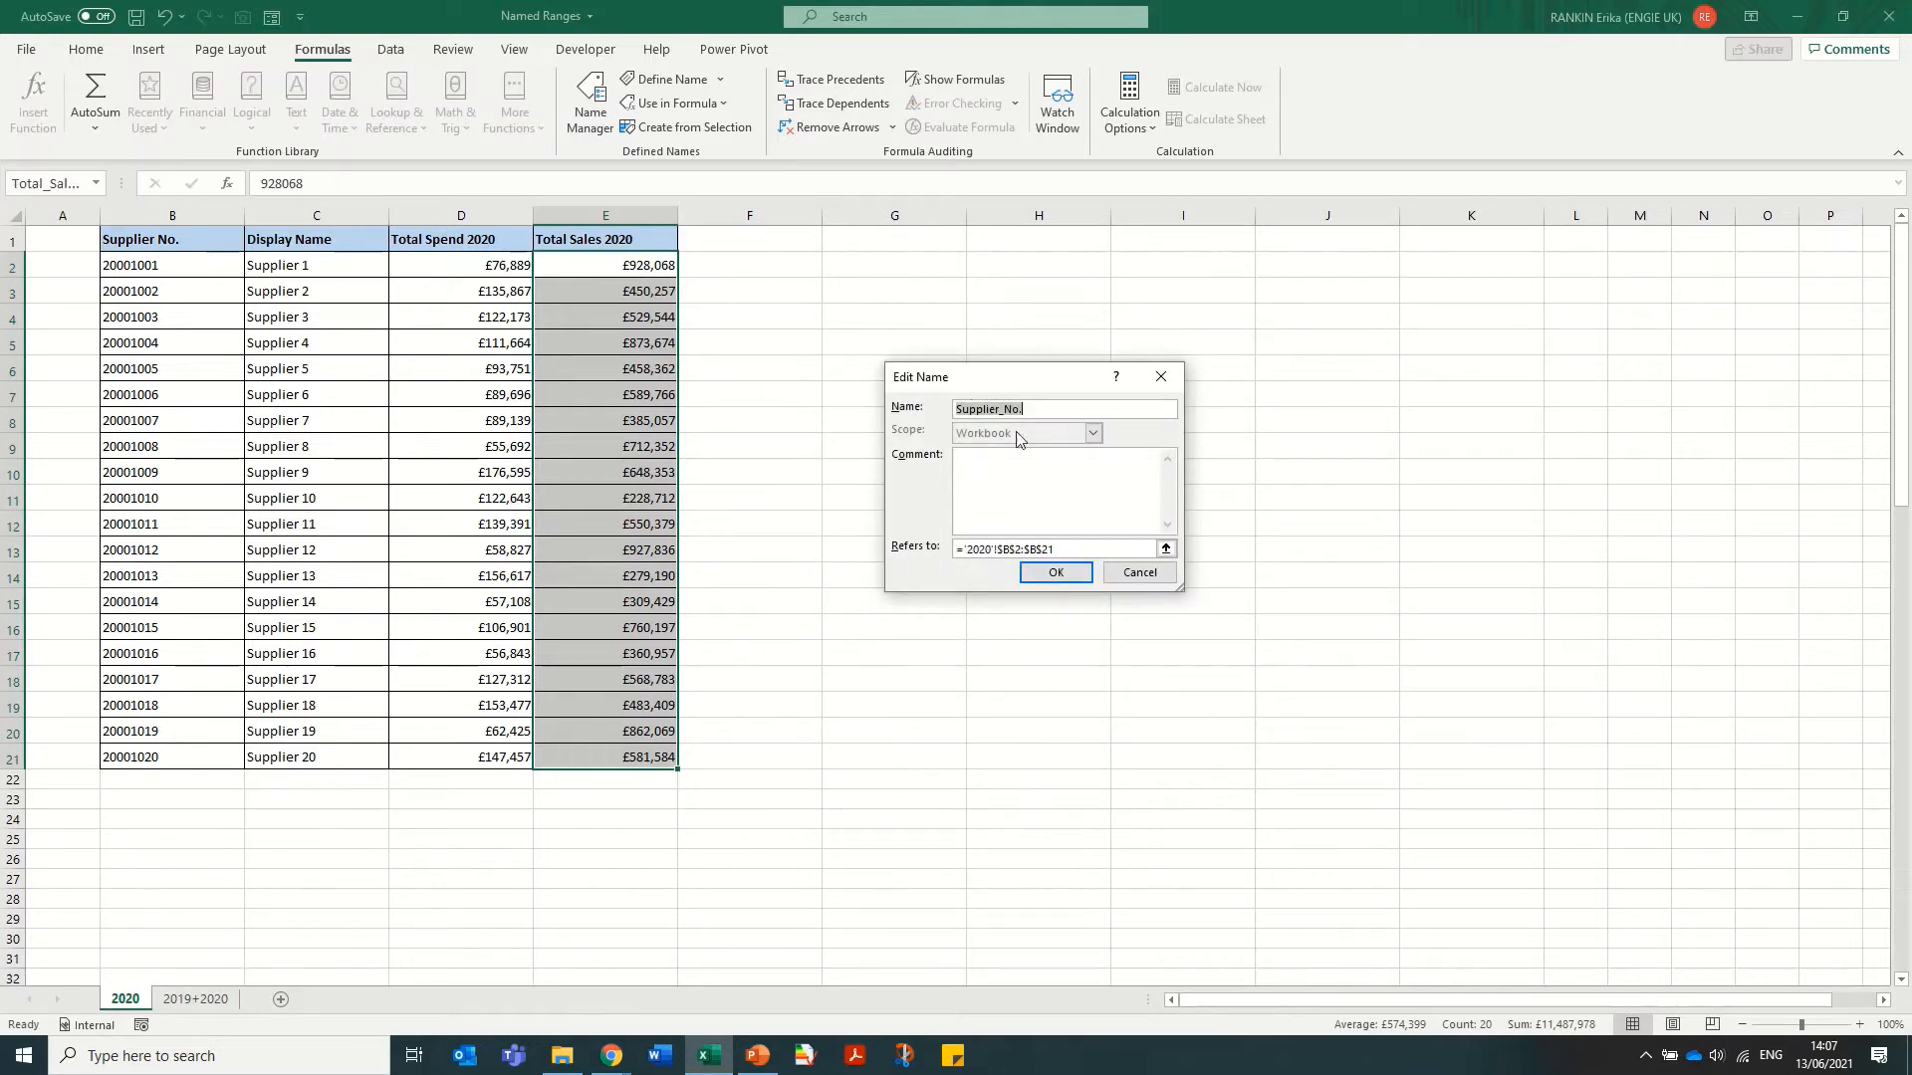
left_click(969, 548)
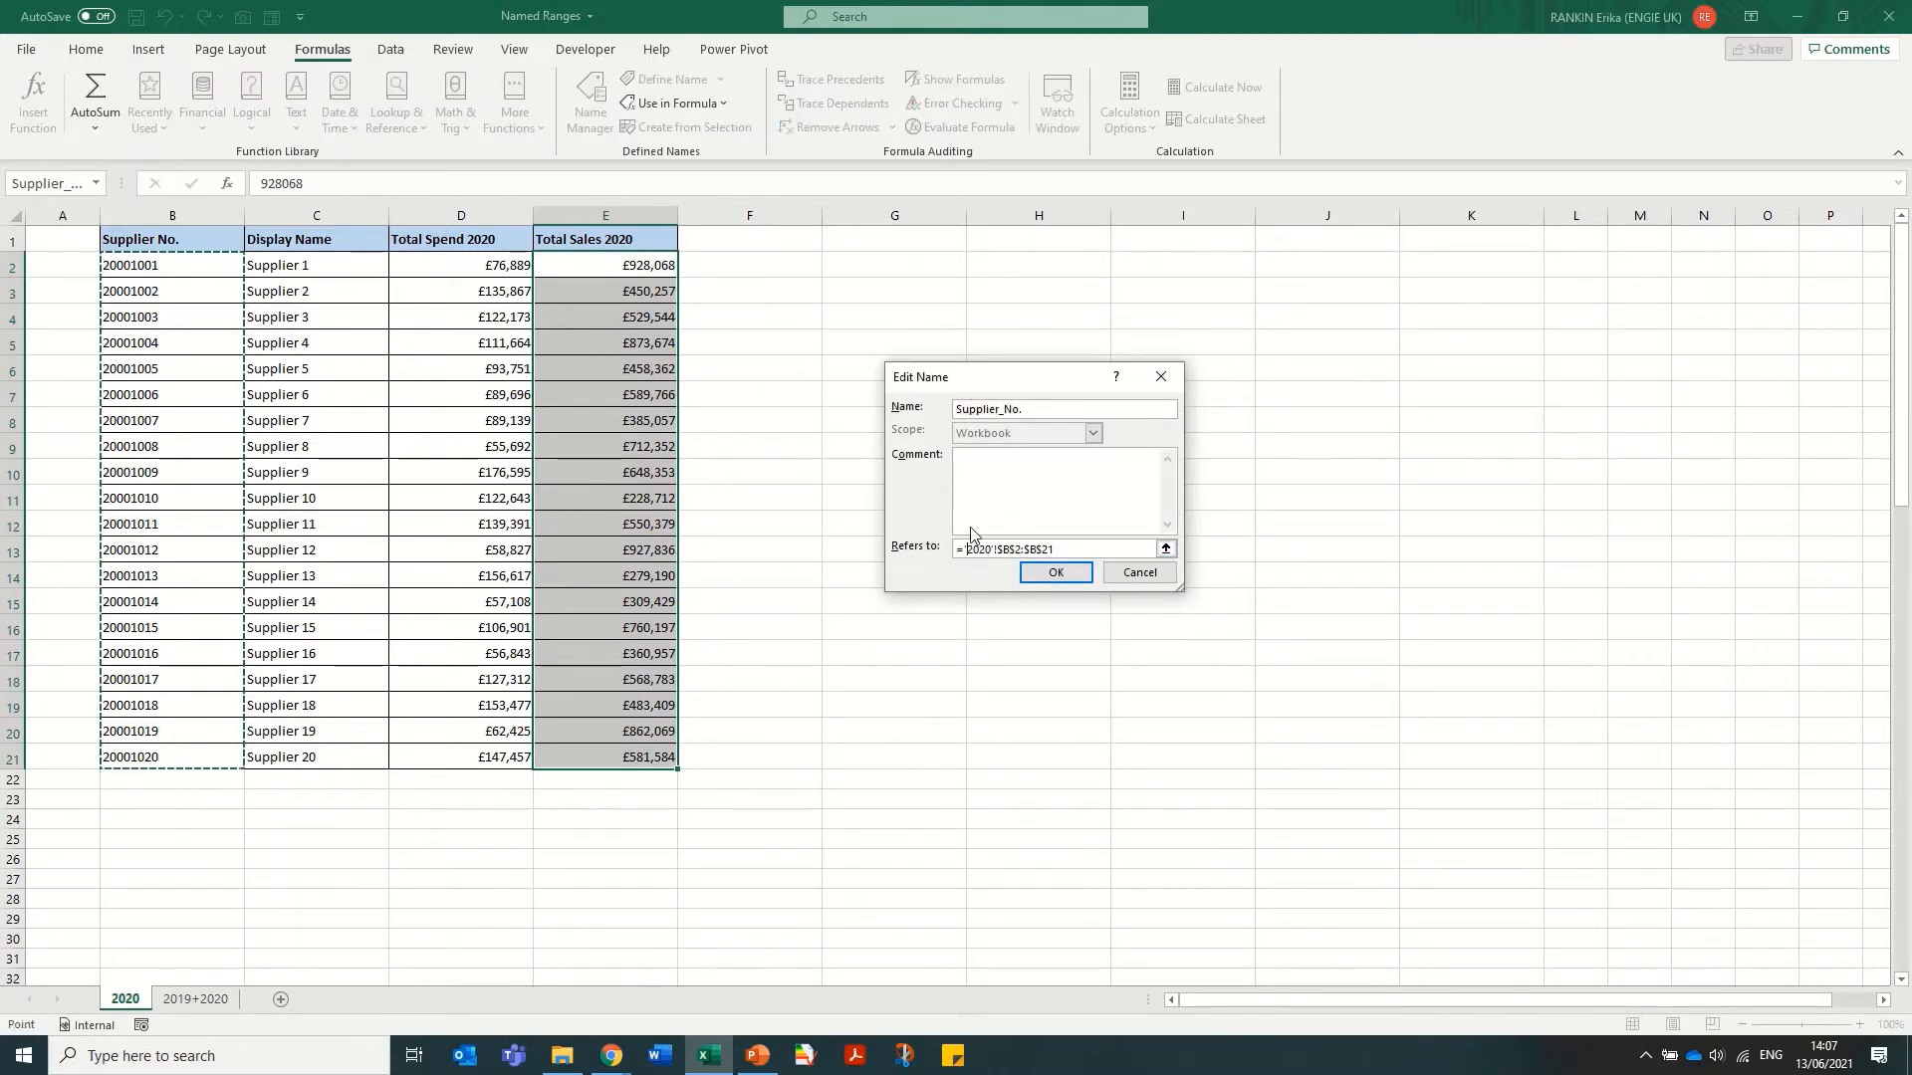
left_click(1041, 574)
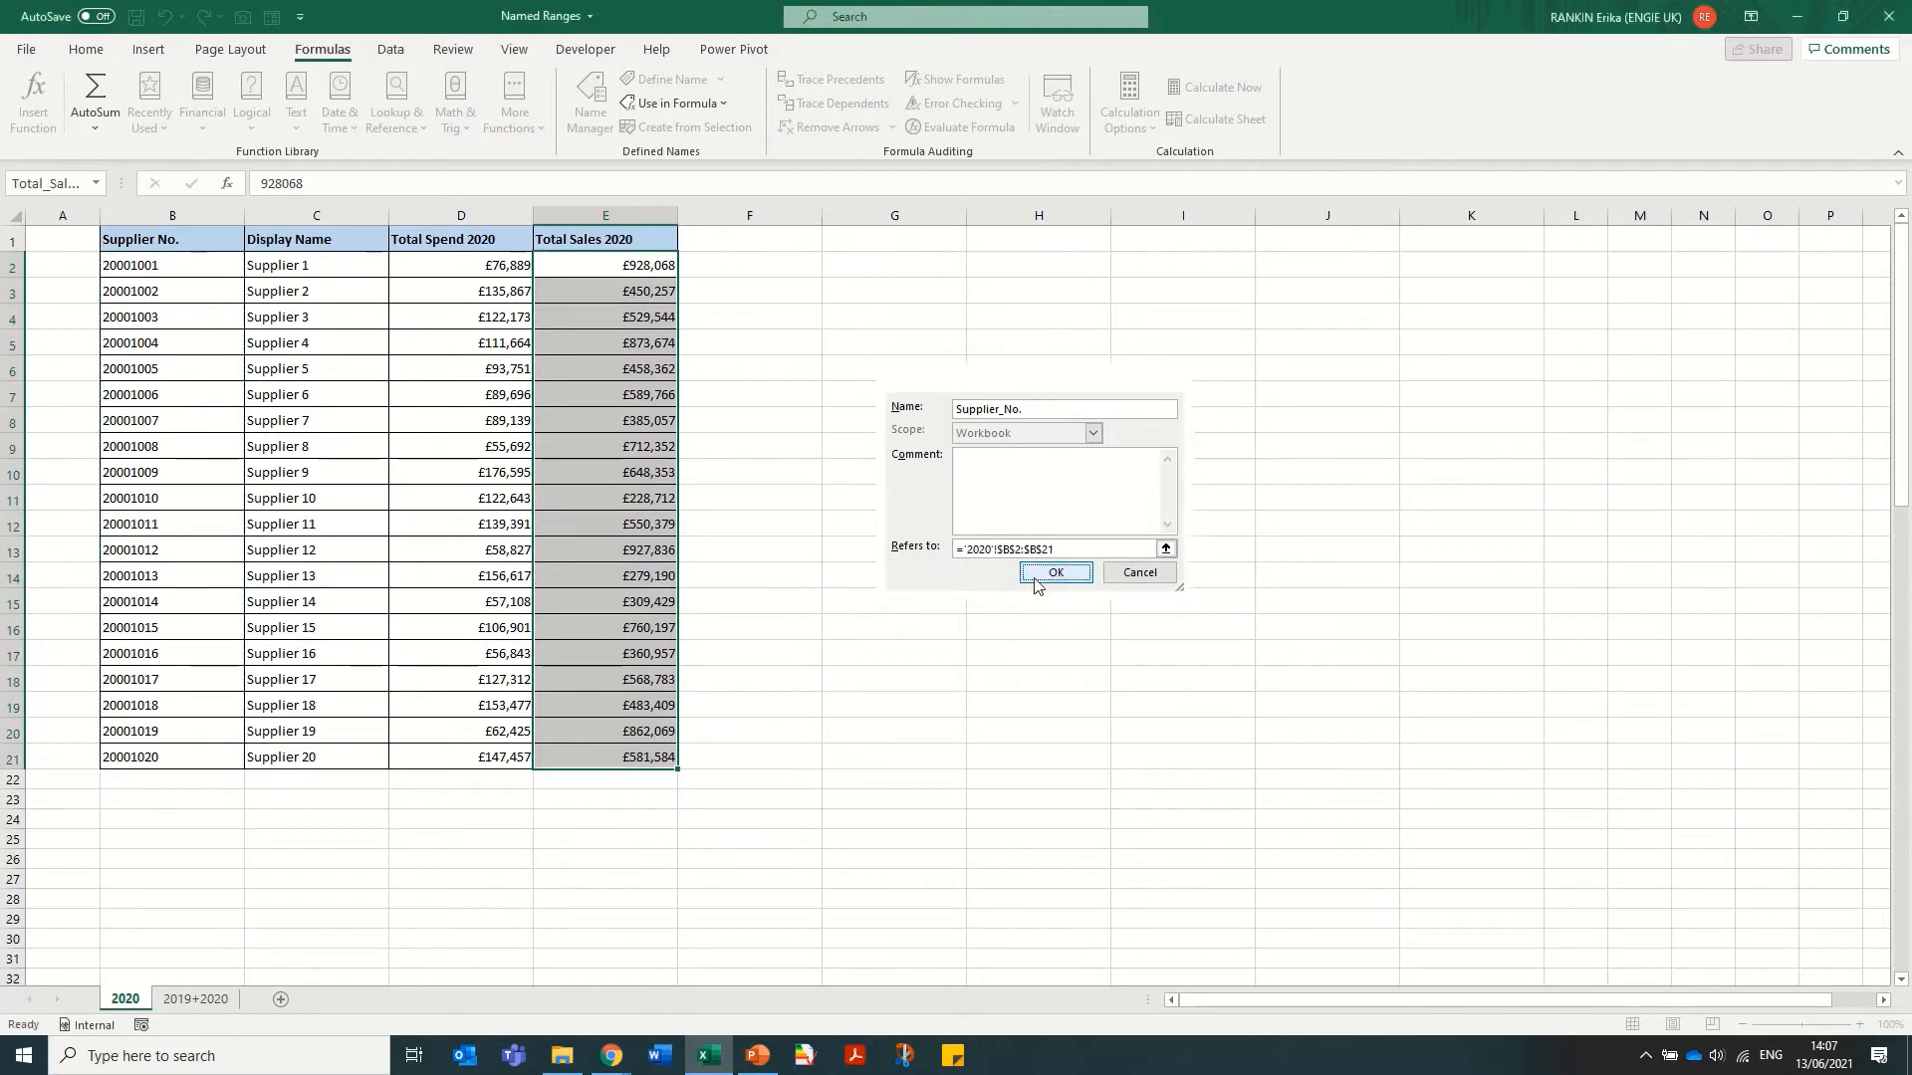
Try to change the Supplier_No. reference to ='2020'!$B$2:$B$22, discard it, and open and cancel a new name definition
left_click(954, 641)
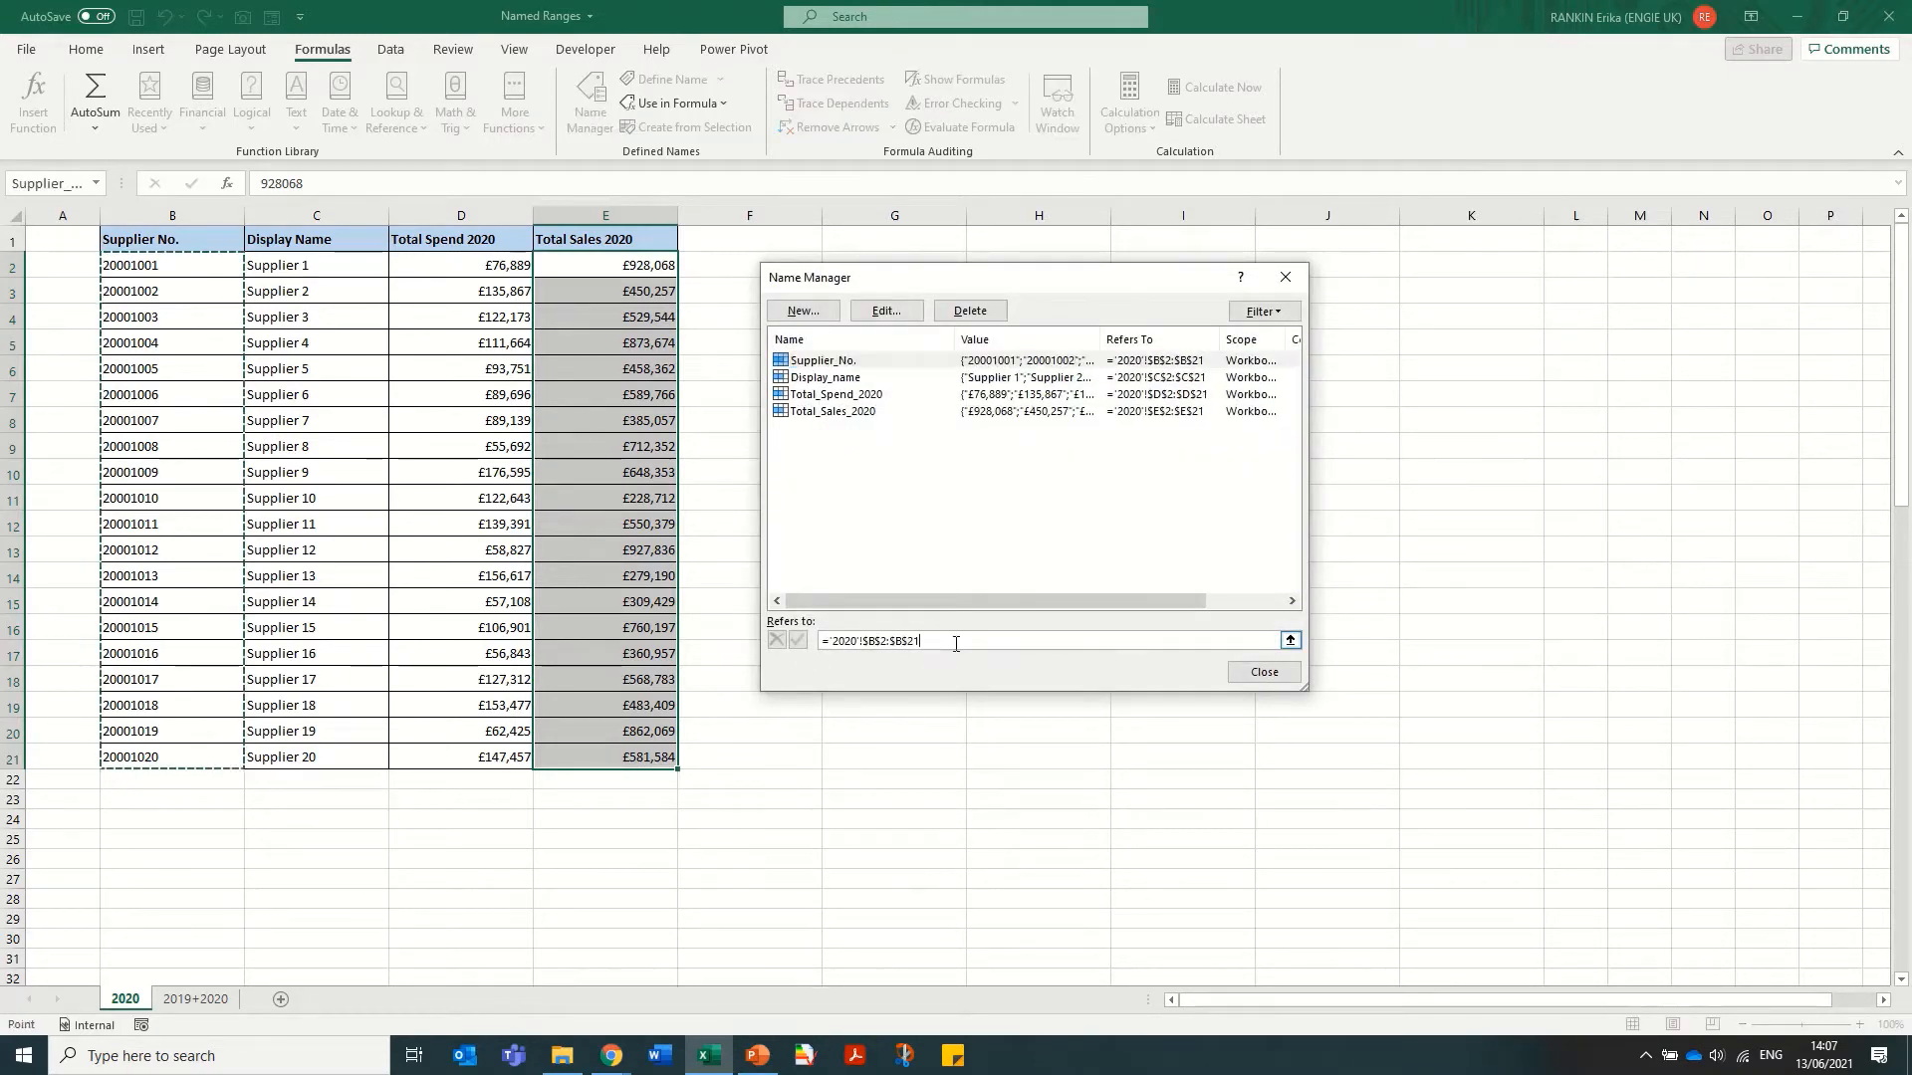
key("BackSpace")
type("2")
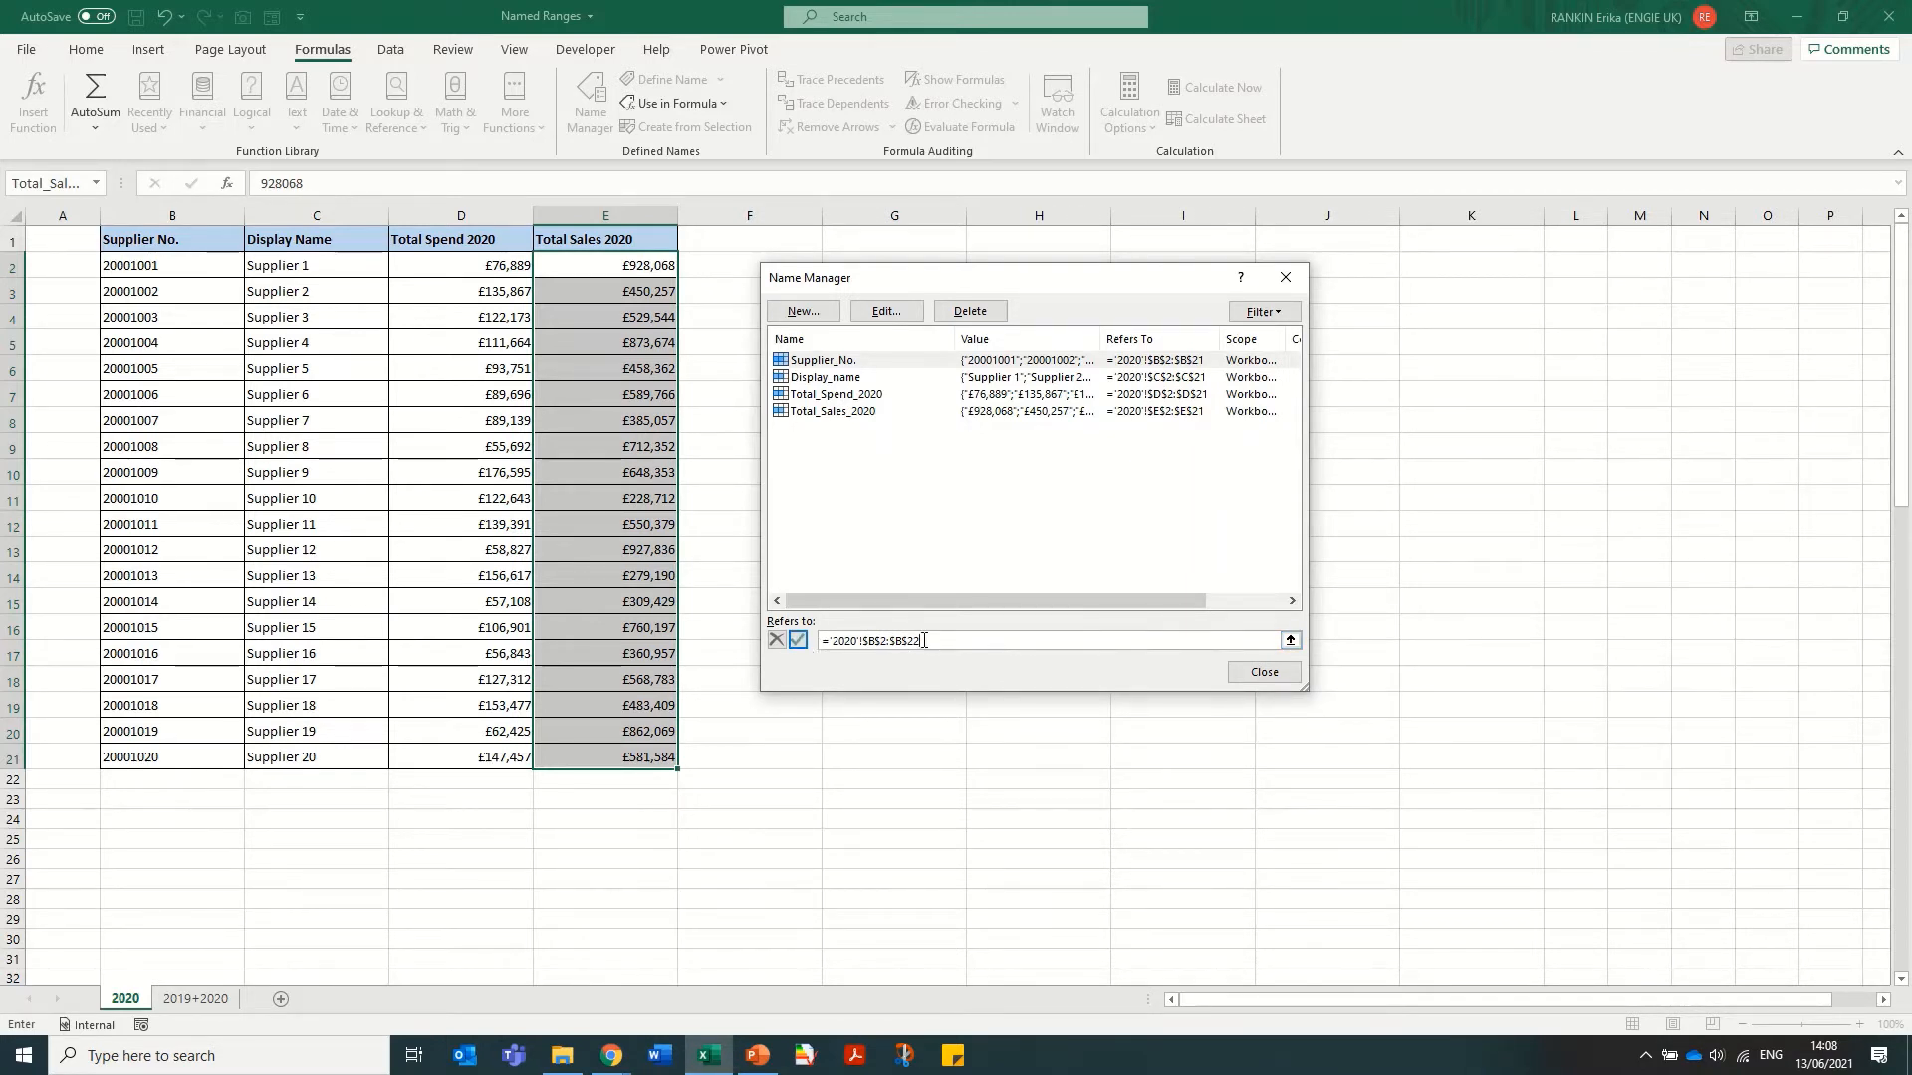
left_click(913, 546)
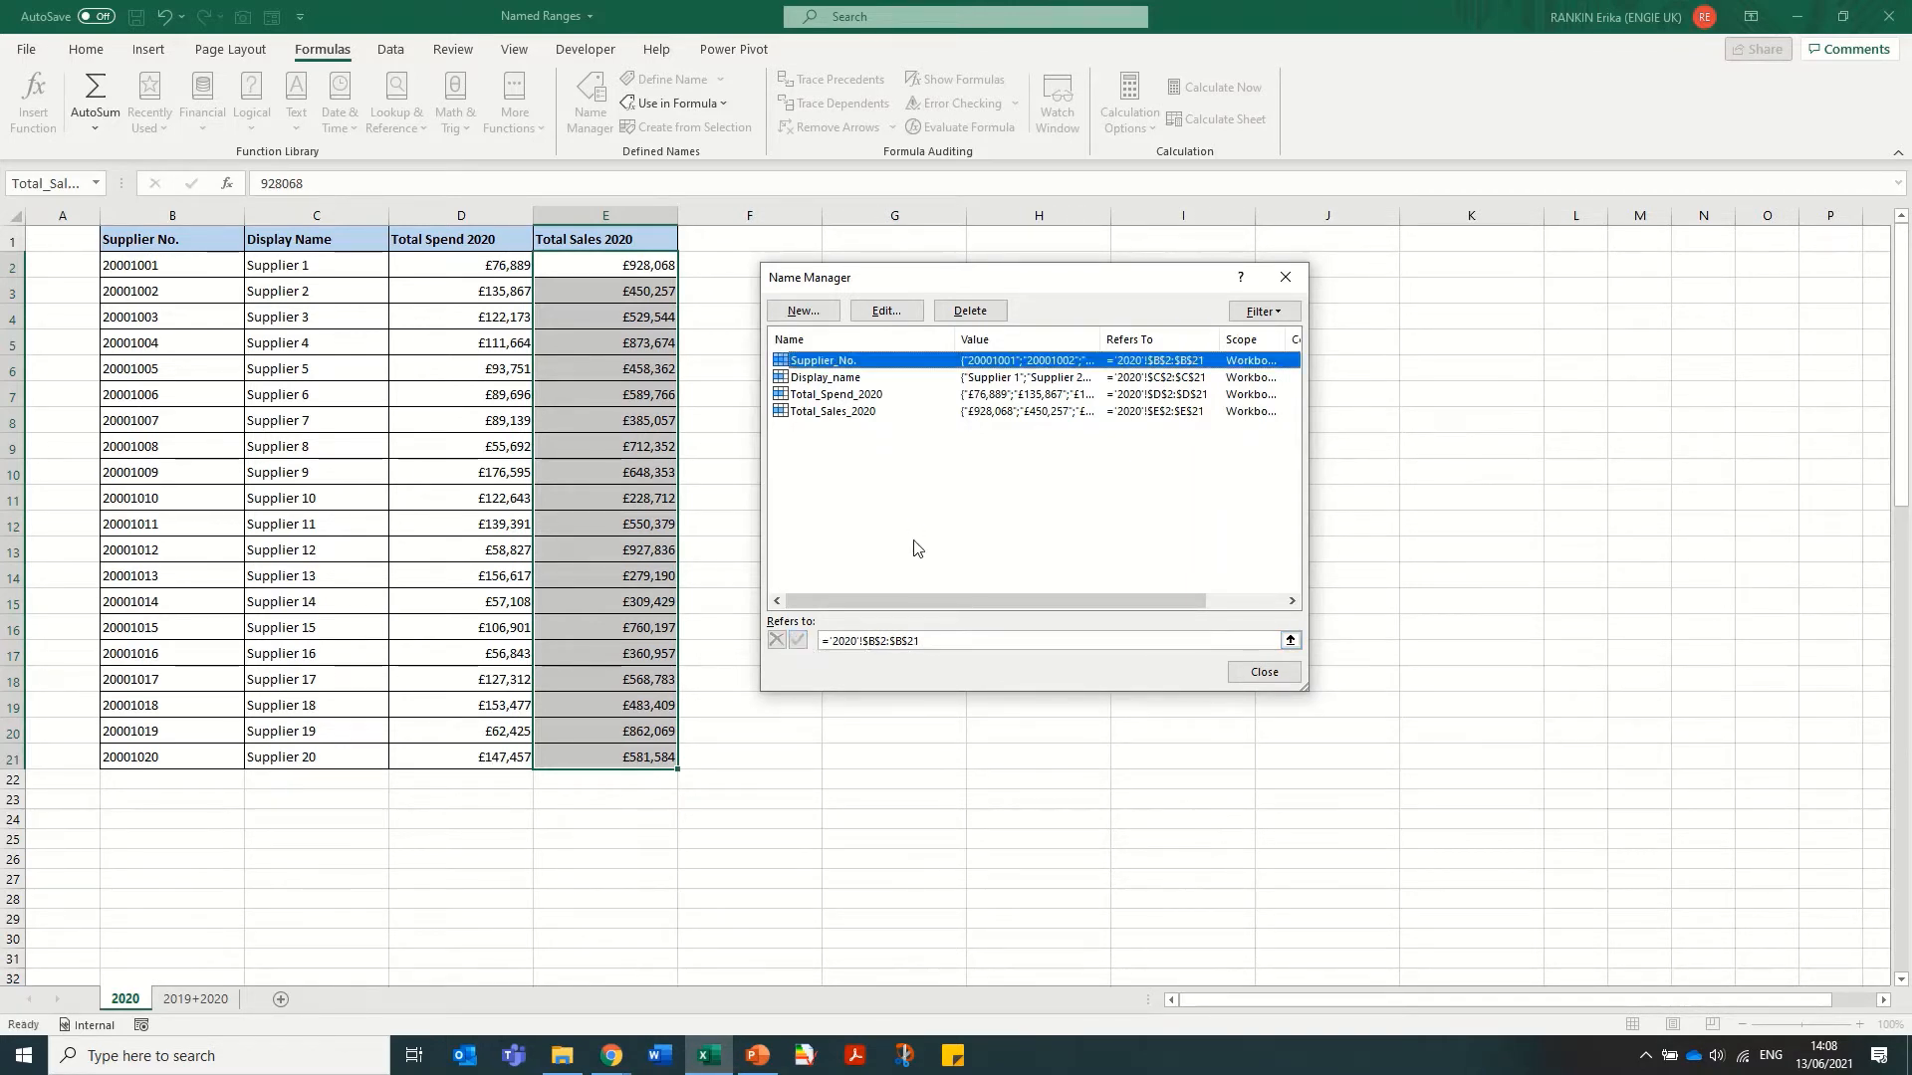
left_click(799, 313)
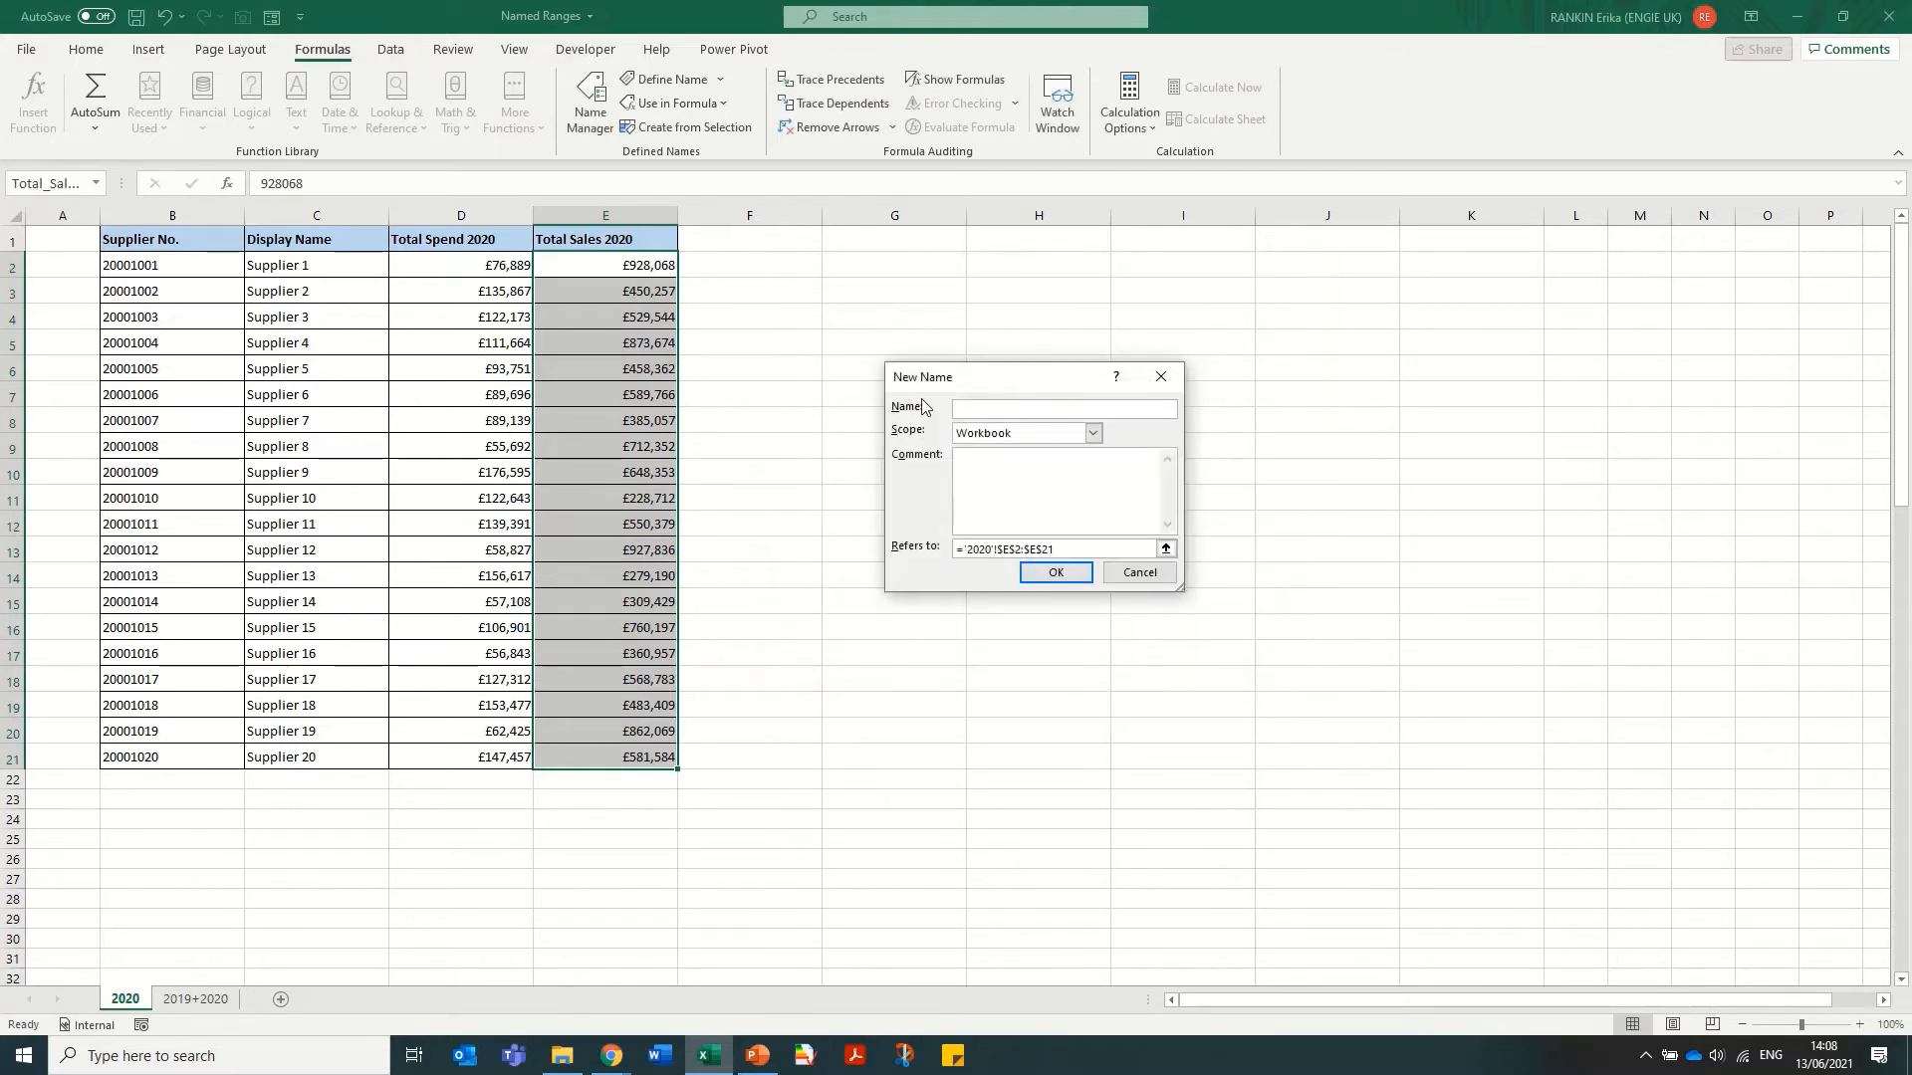
left_click(1135, 574)
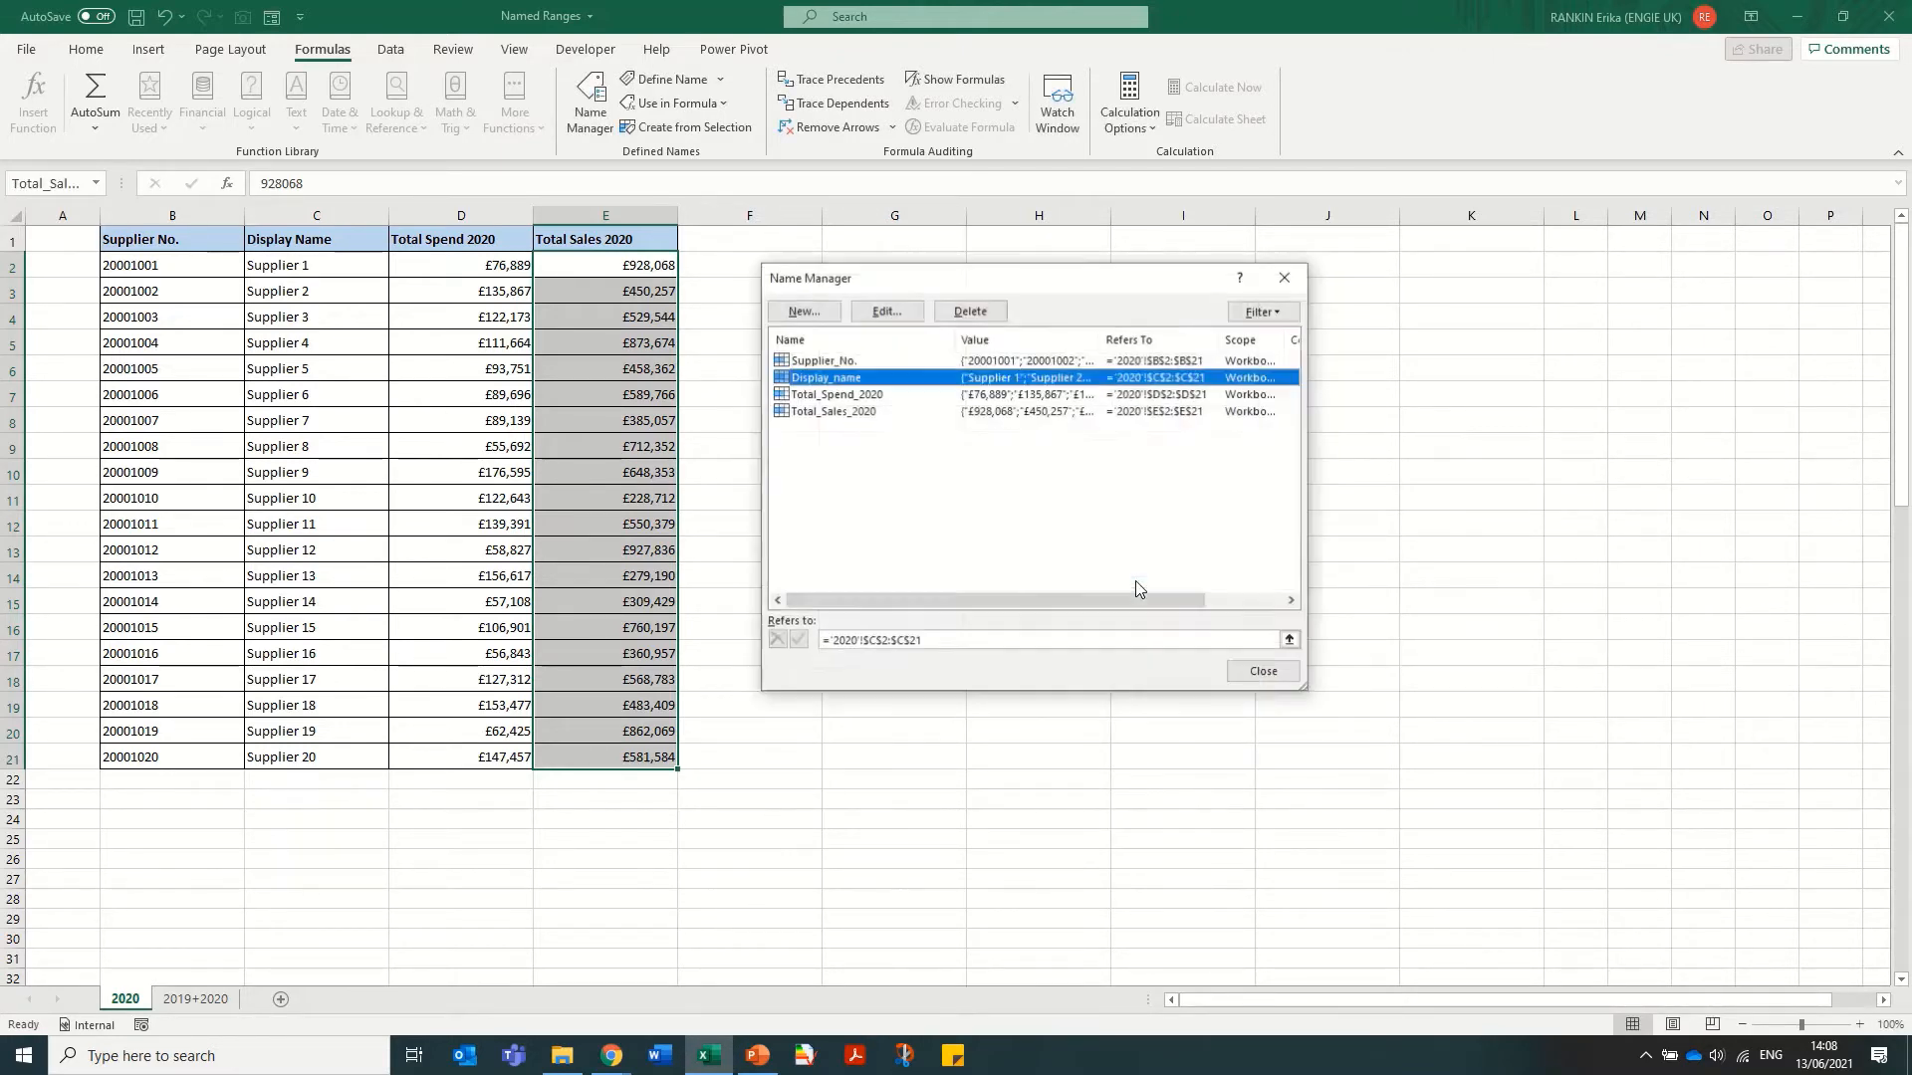
Look through the filter options for defined names and close the Name Manager
left_click(1284, 317)
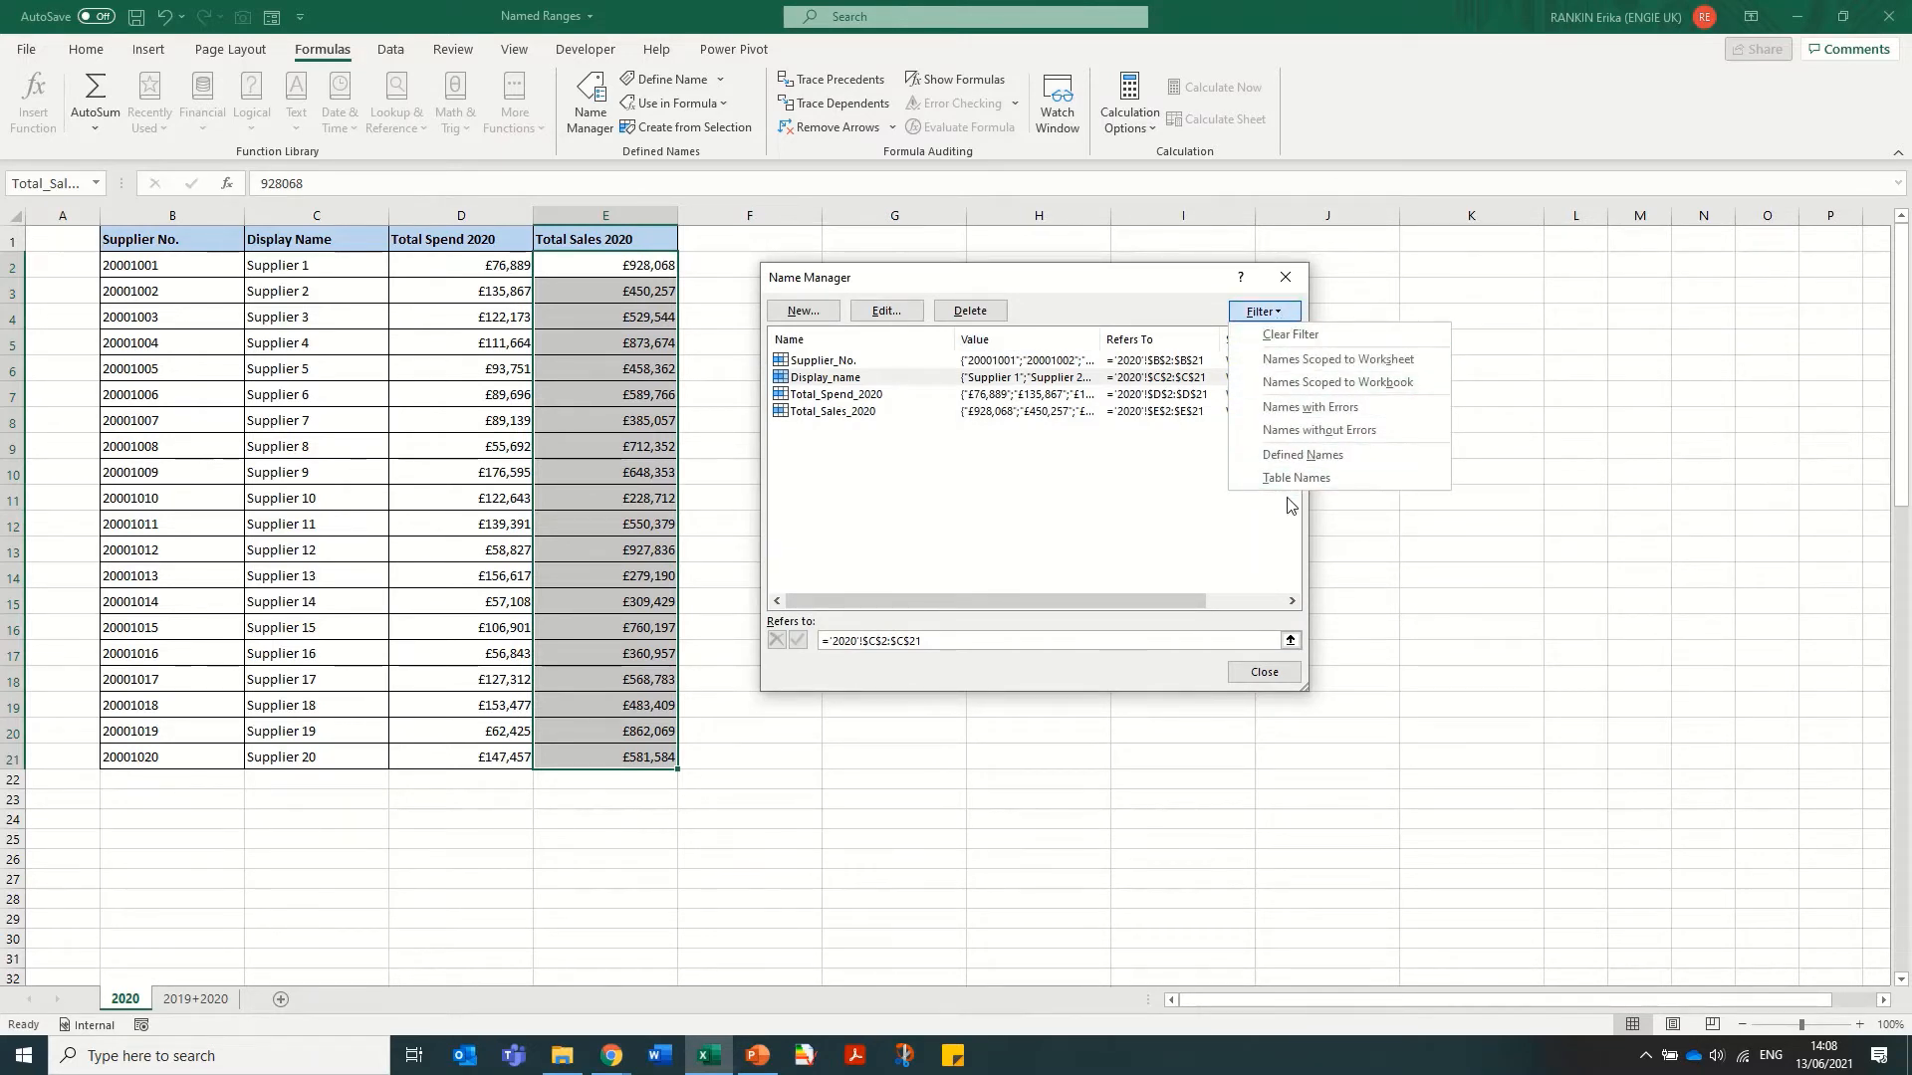
left_click(1282, 683)
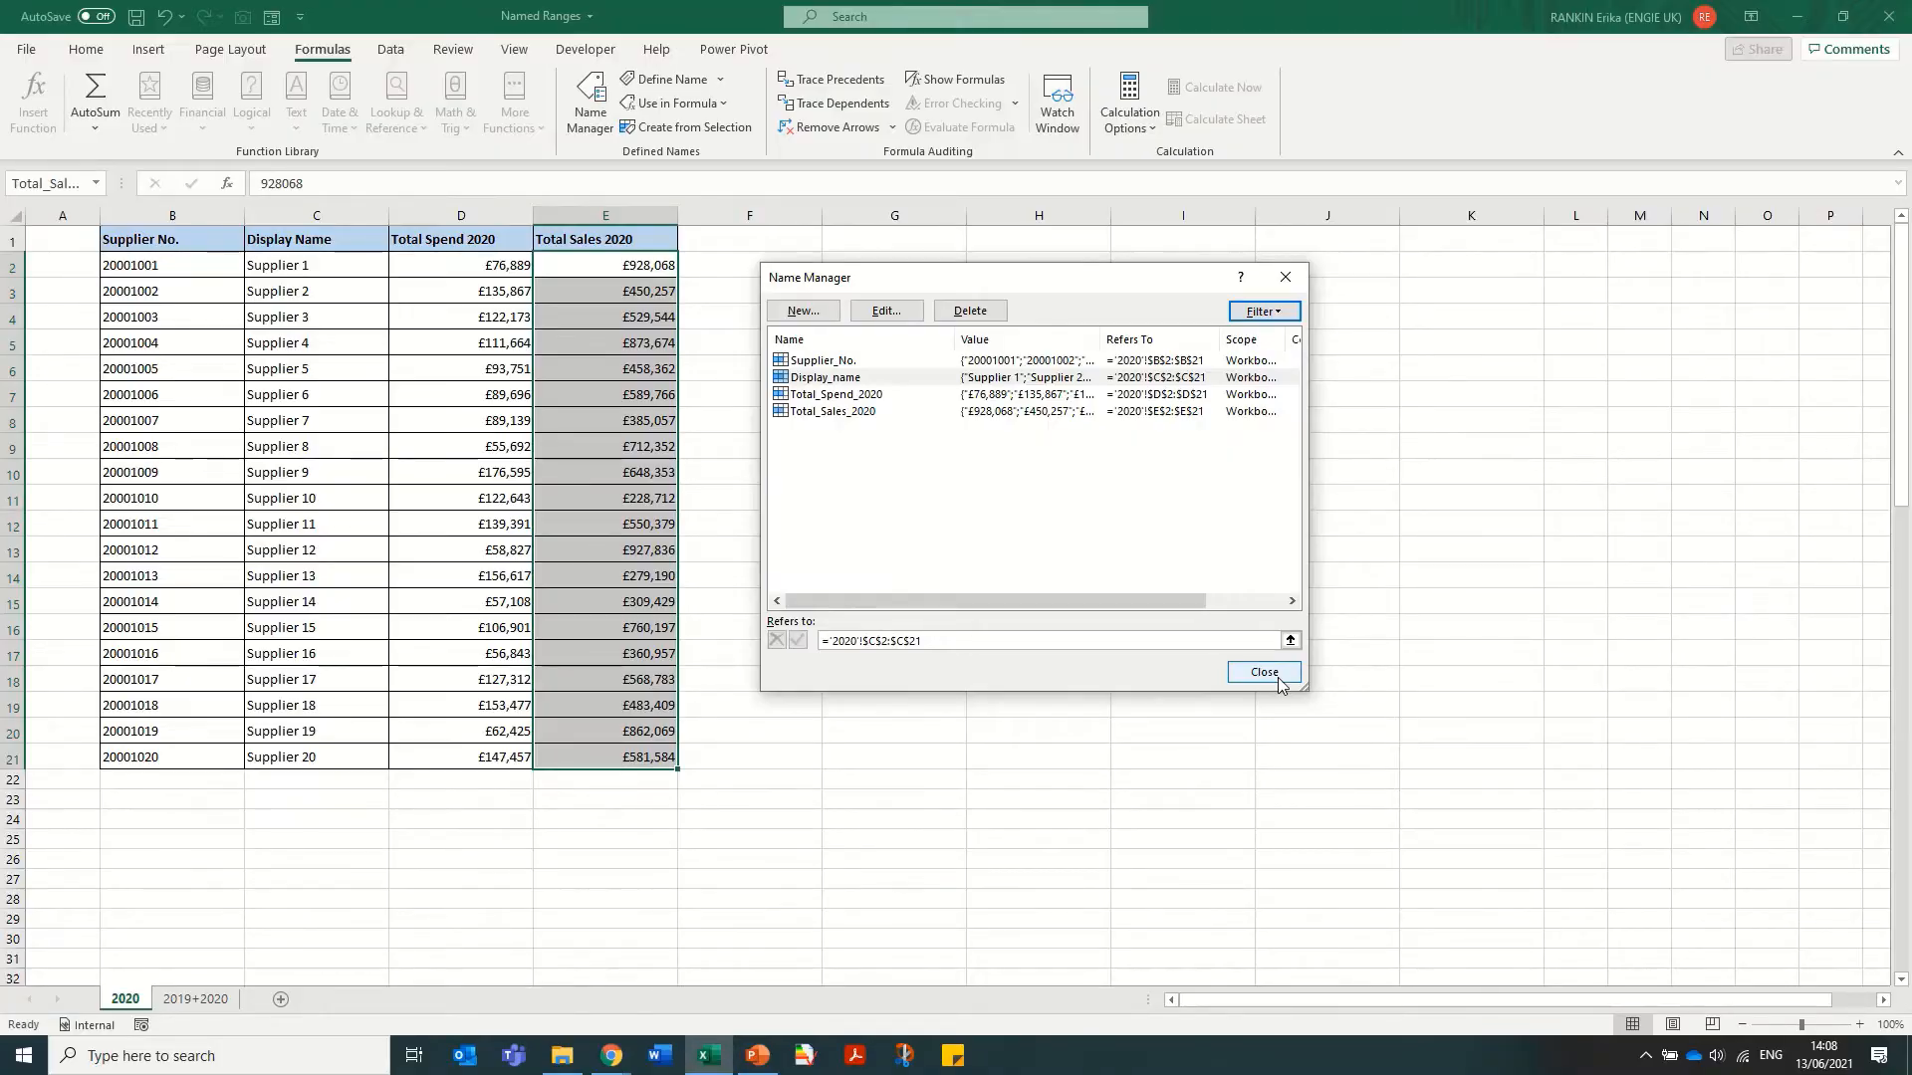
left_click(1278, 677)
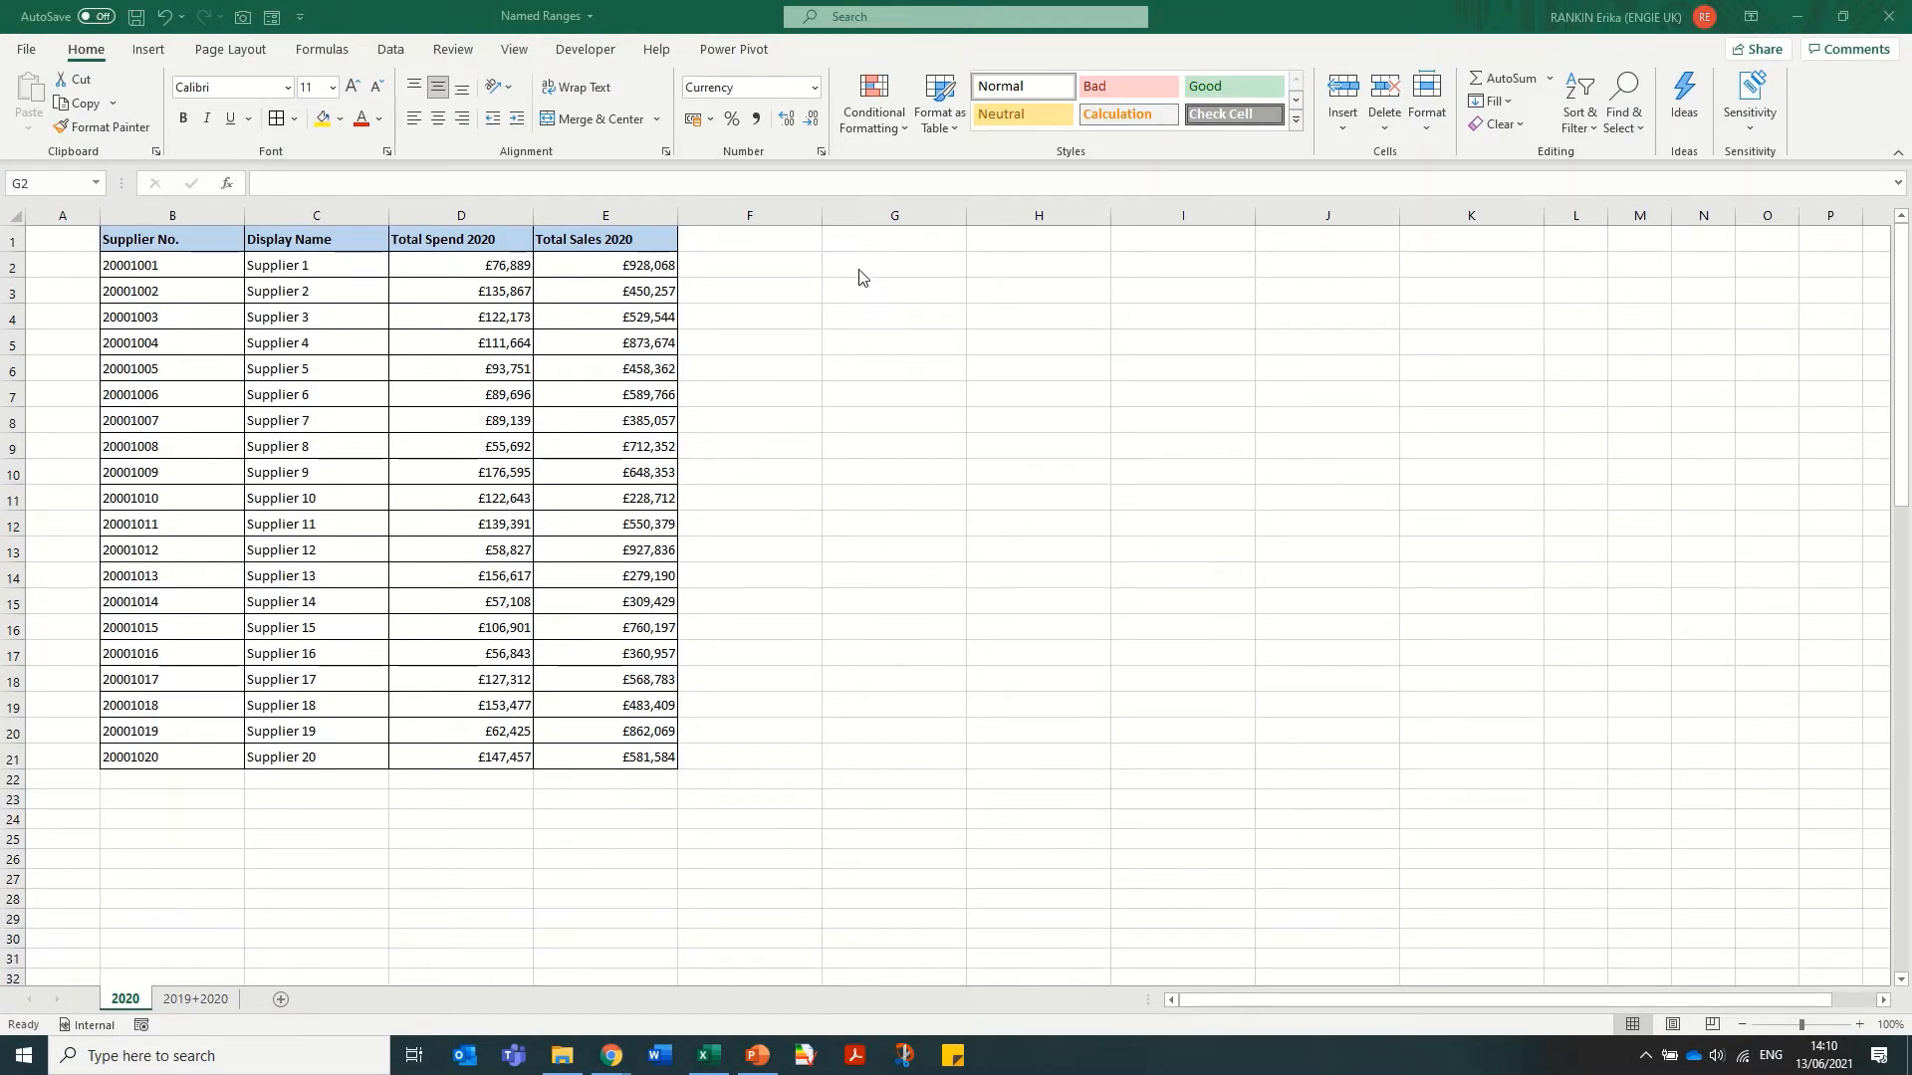
Total the spend column in cell G2 with the formula =SUM(Total_Spend_2020), and inspect the entered formula
left_click(868, 273)
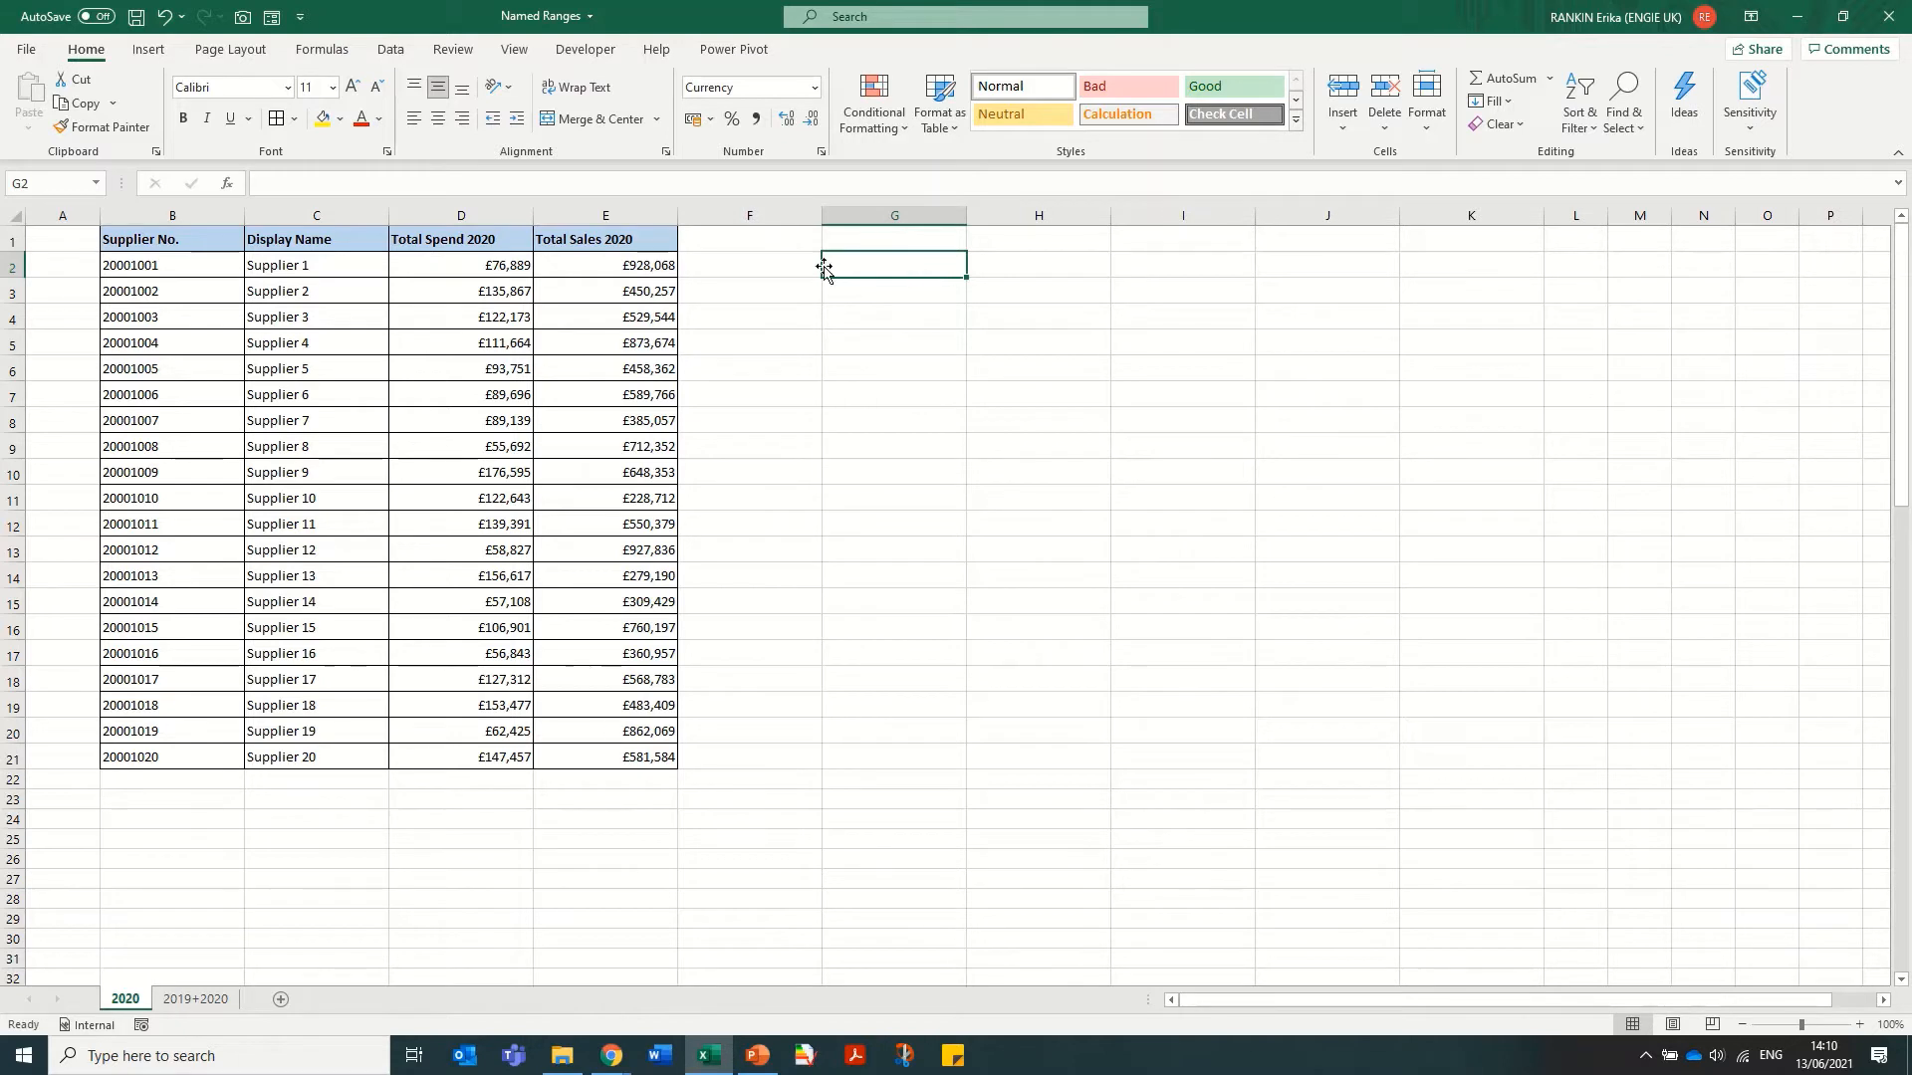
type("=")
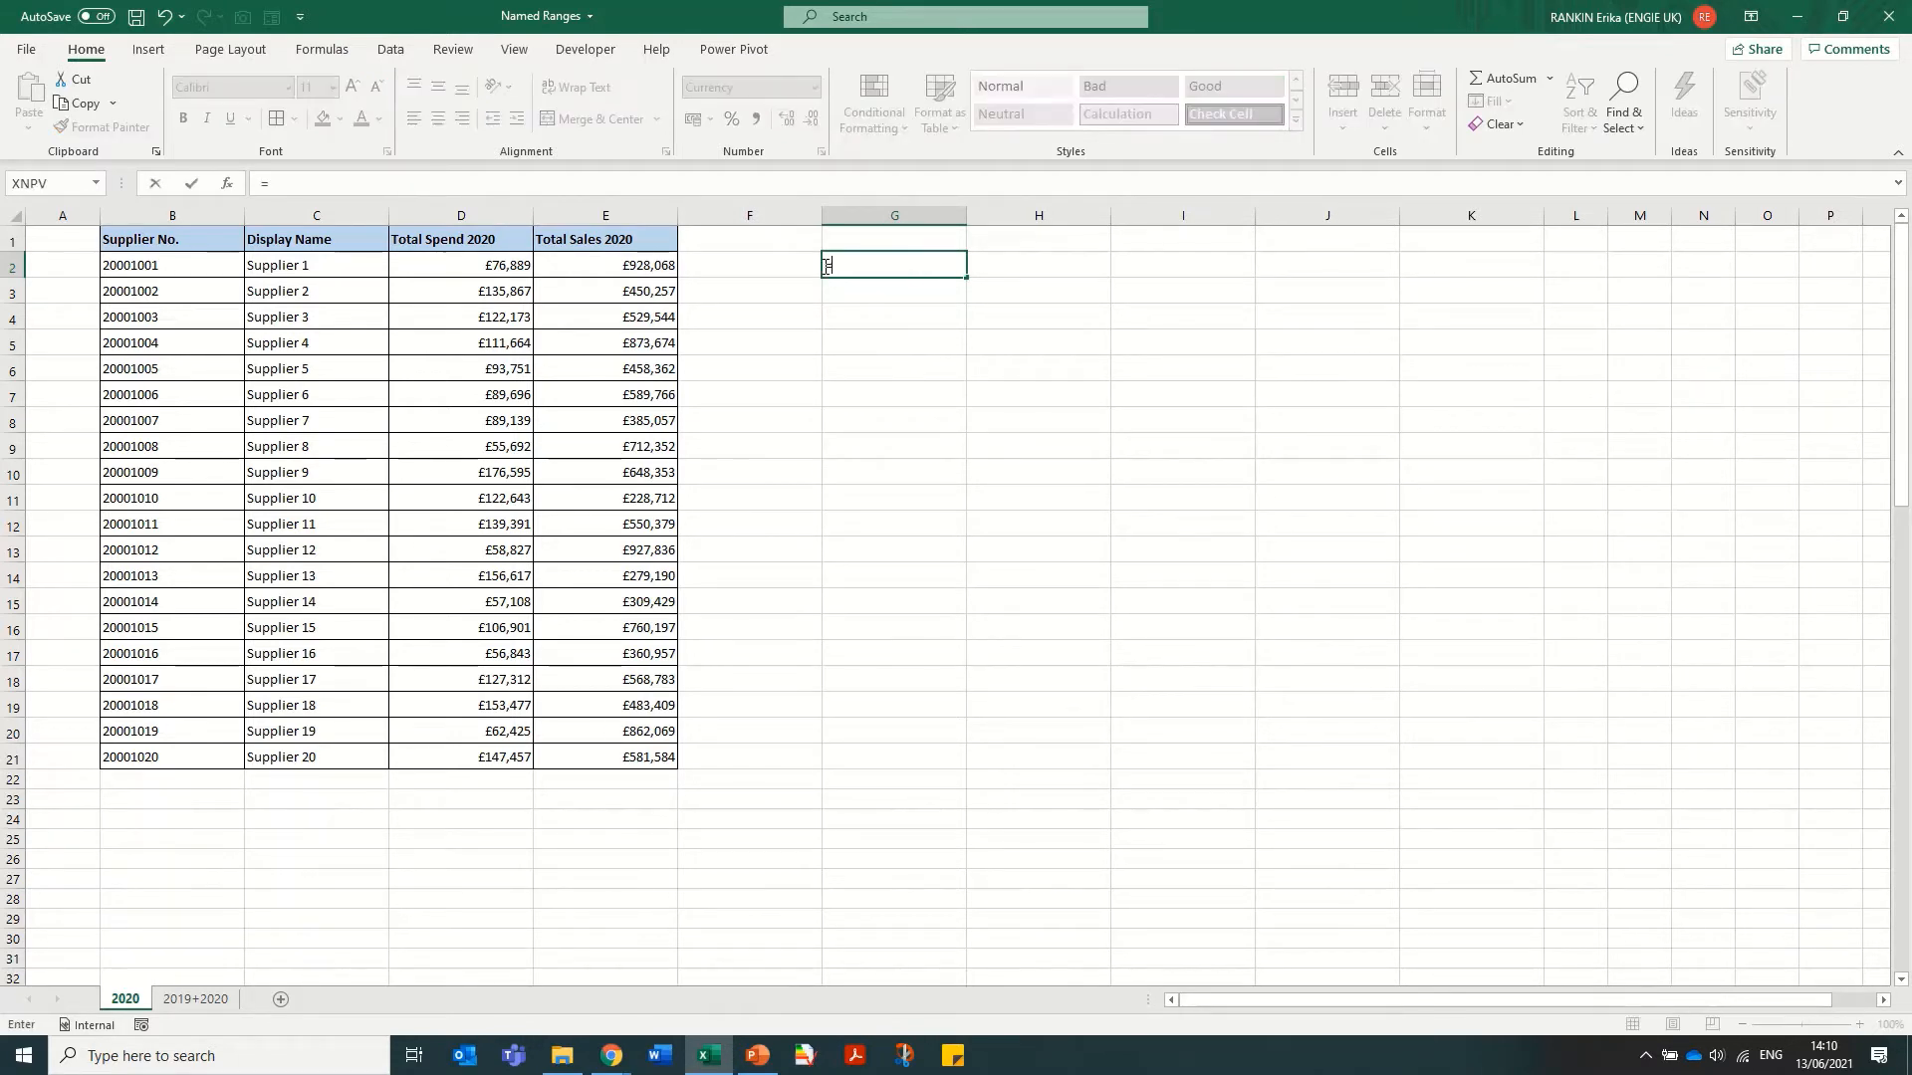
type("SUM(")
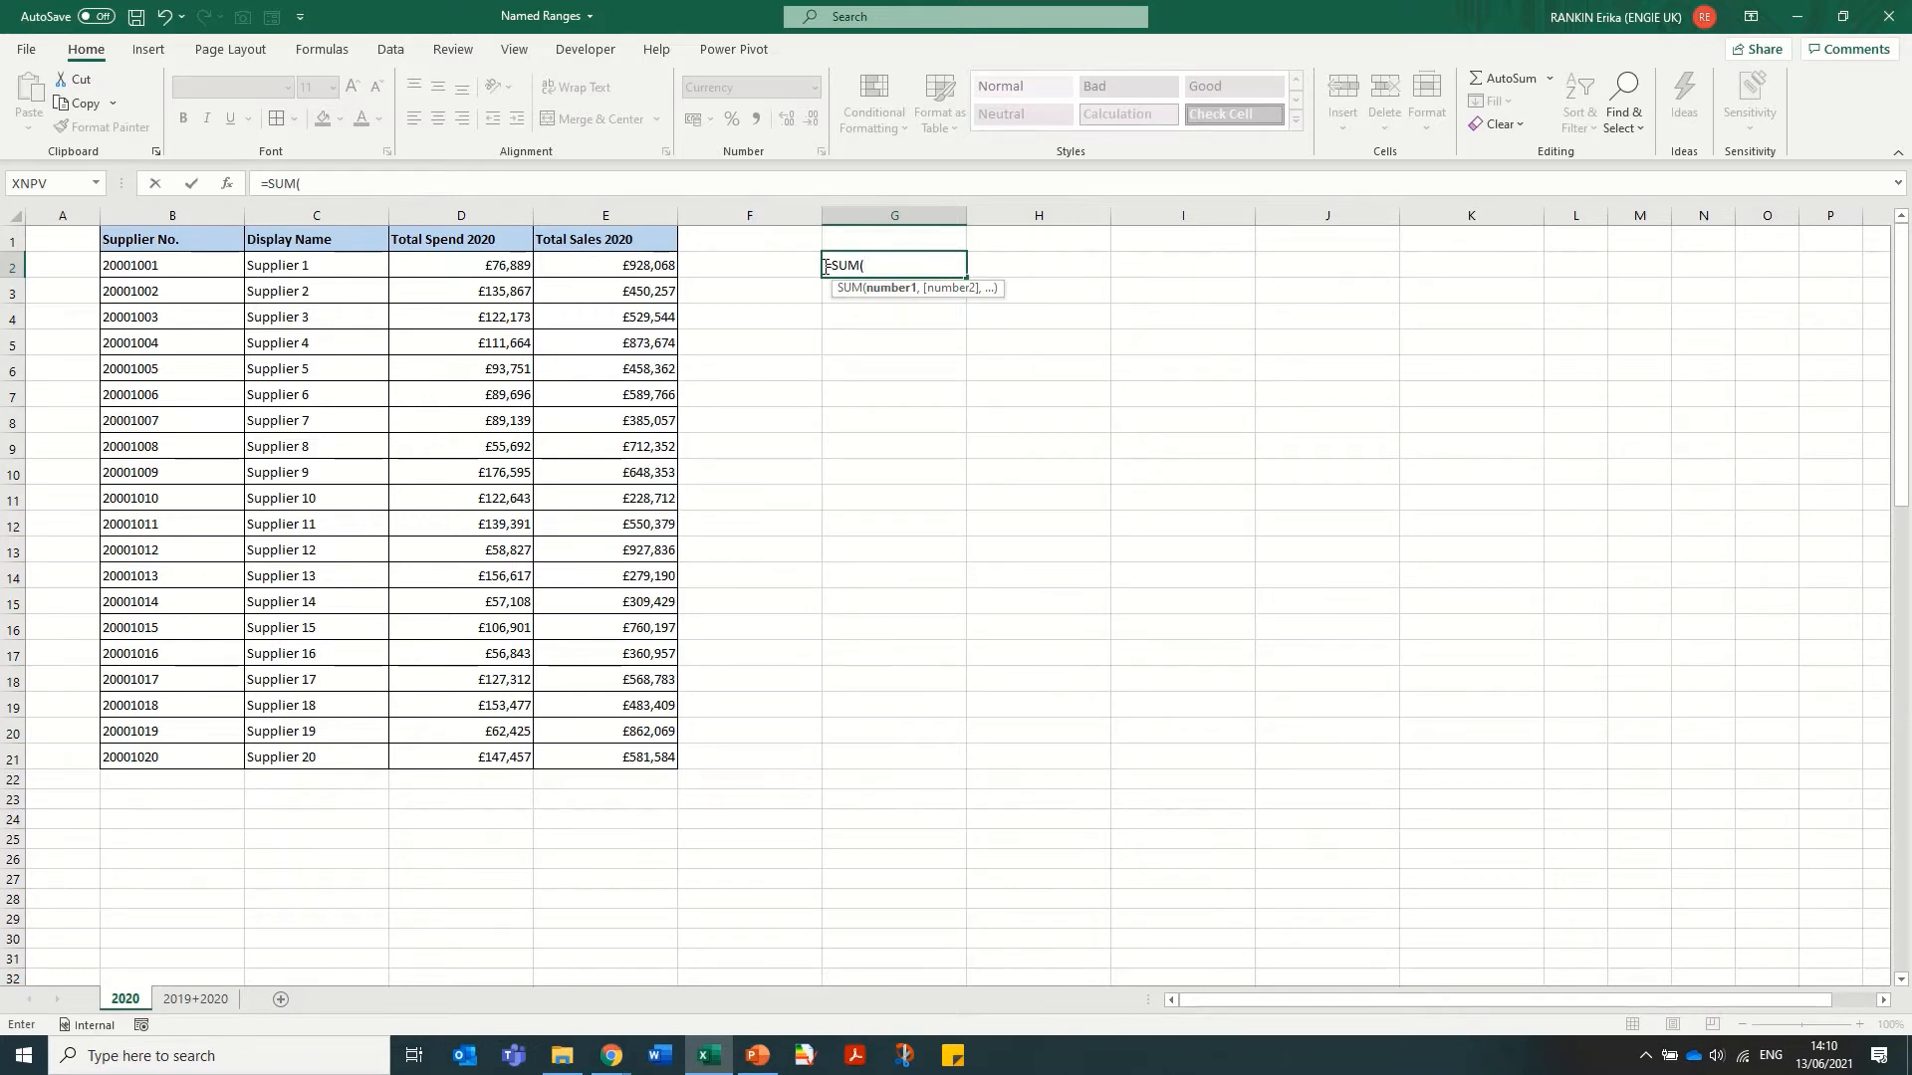
type("to")
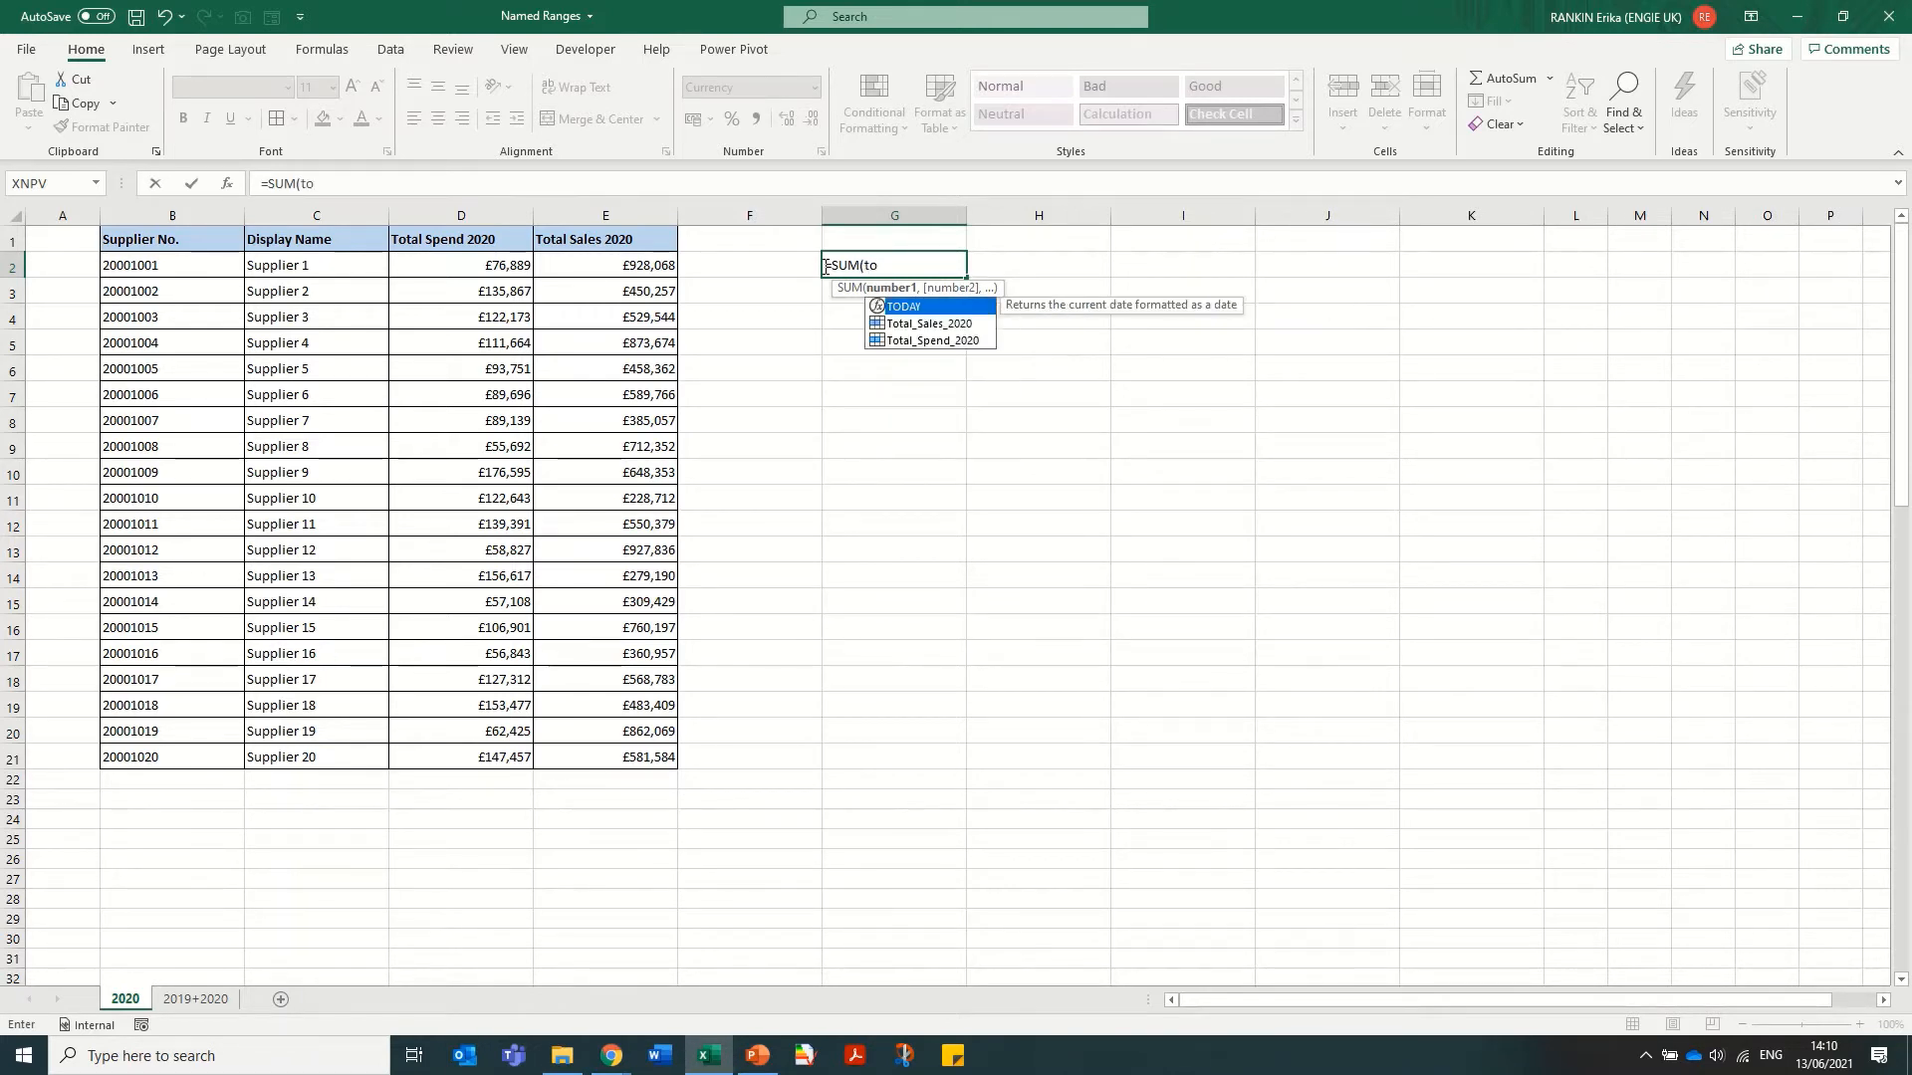
key("Down")
key("Down")
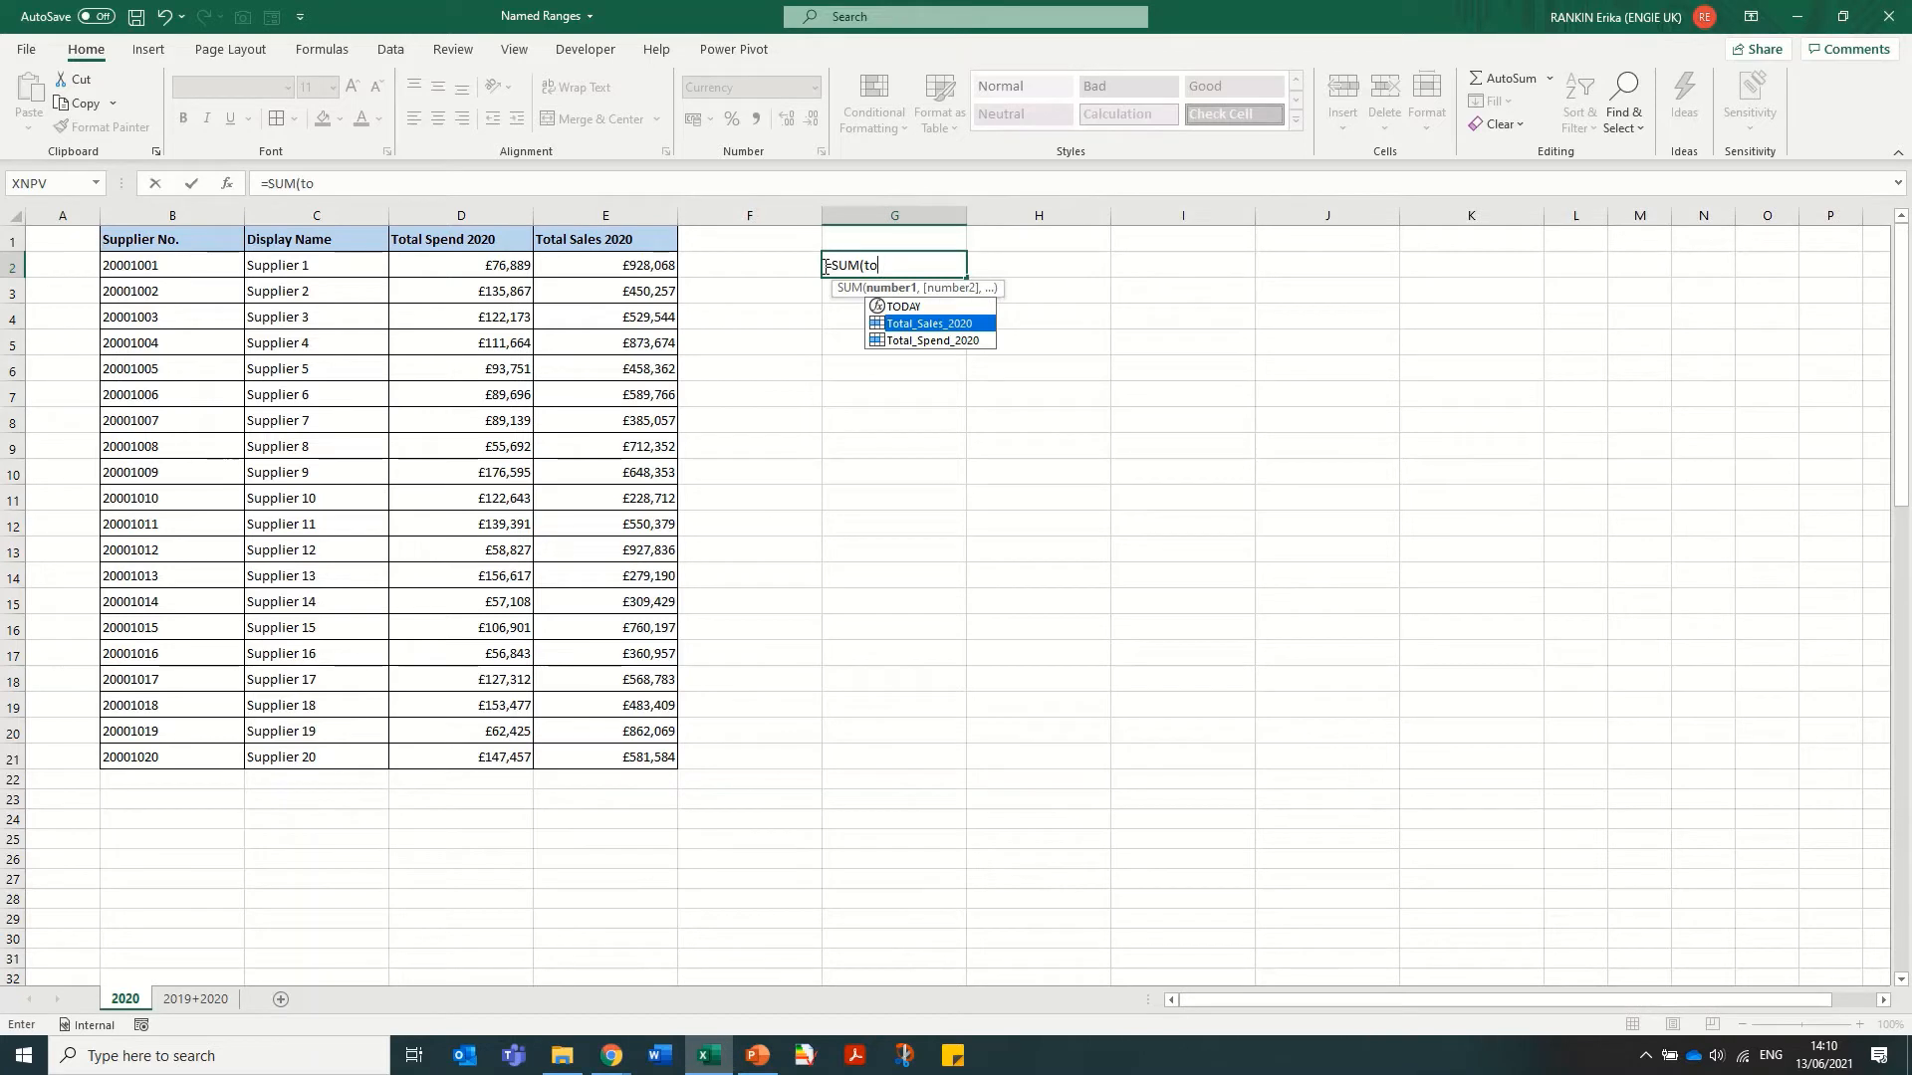
key("Tab")
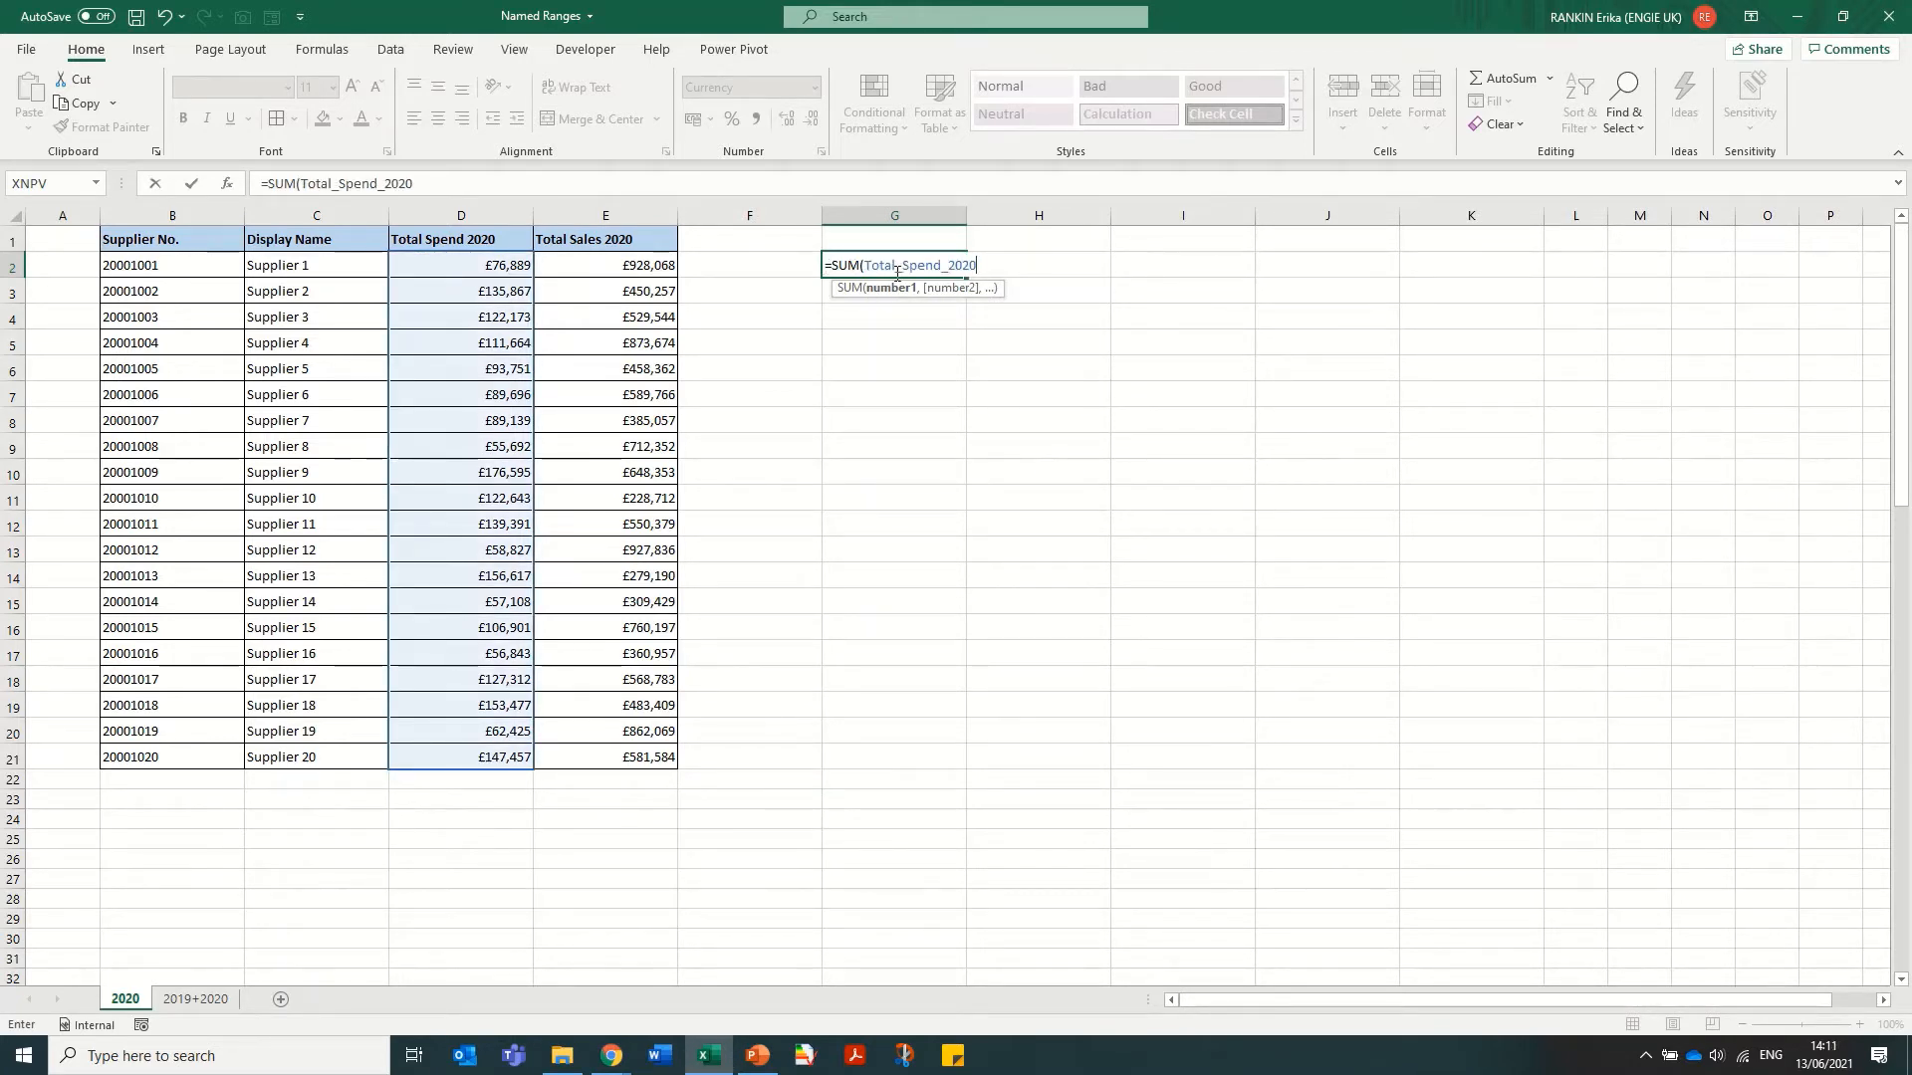
key("Return")
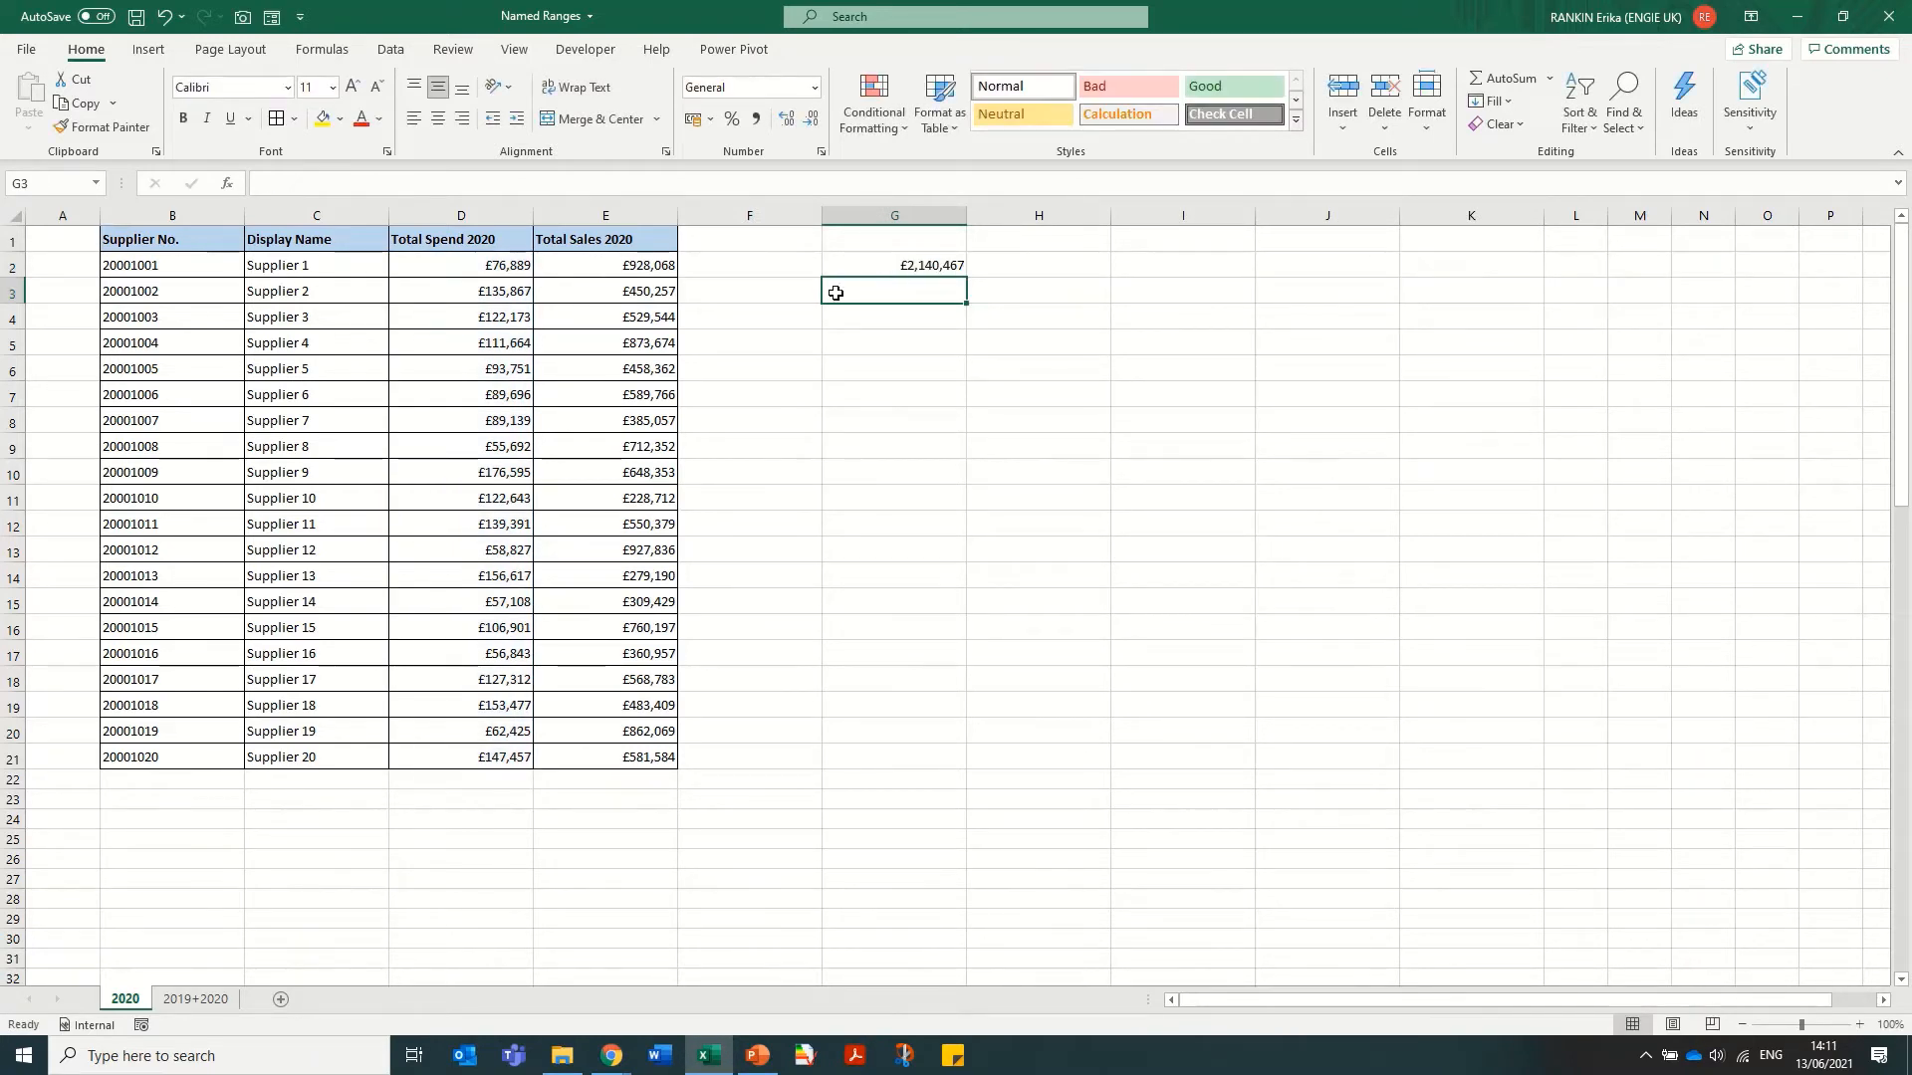
left_click(908, 265)
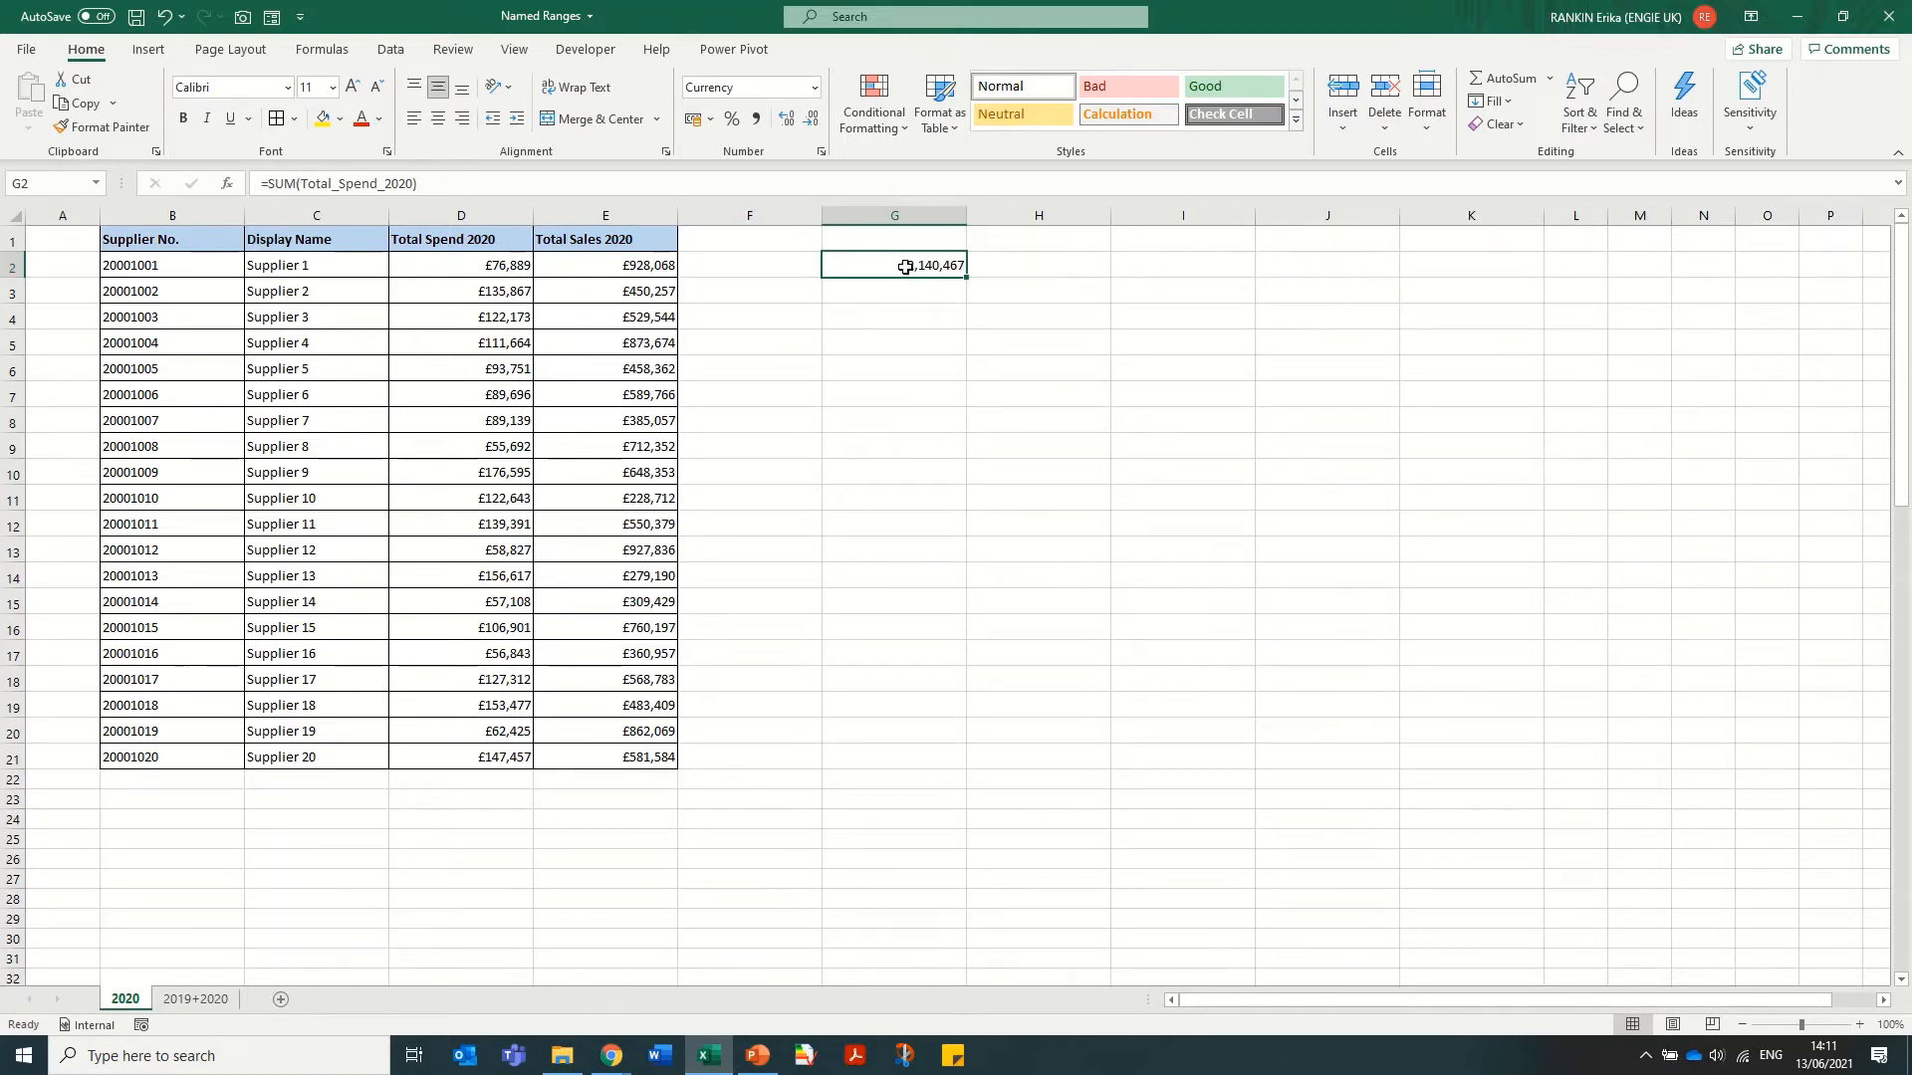
Calculate the average sales in cell H2 with the formula =AVERAGE(Total_Sales_2020), and inspect the entered formula
left_click(1036, 266)
type("=")
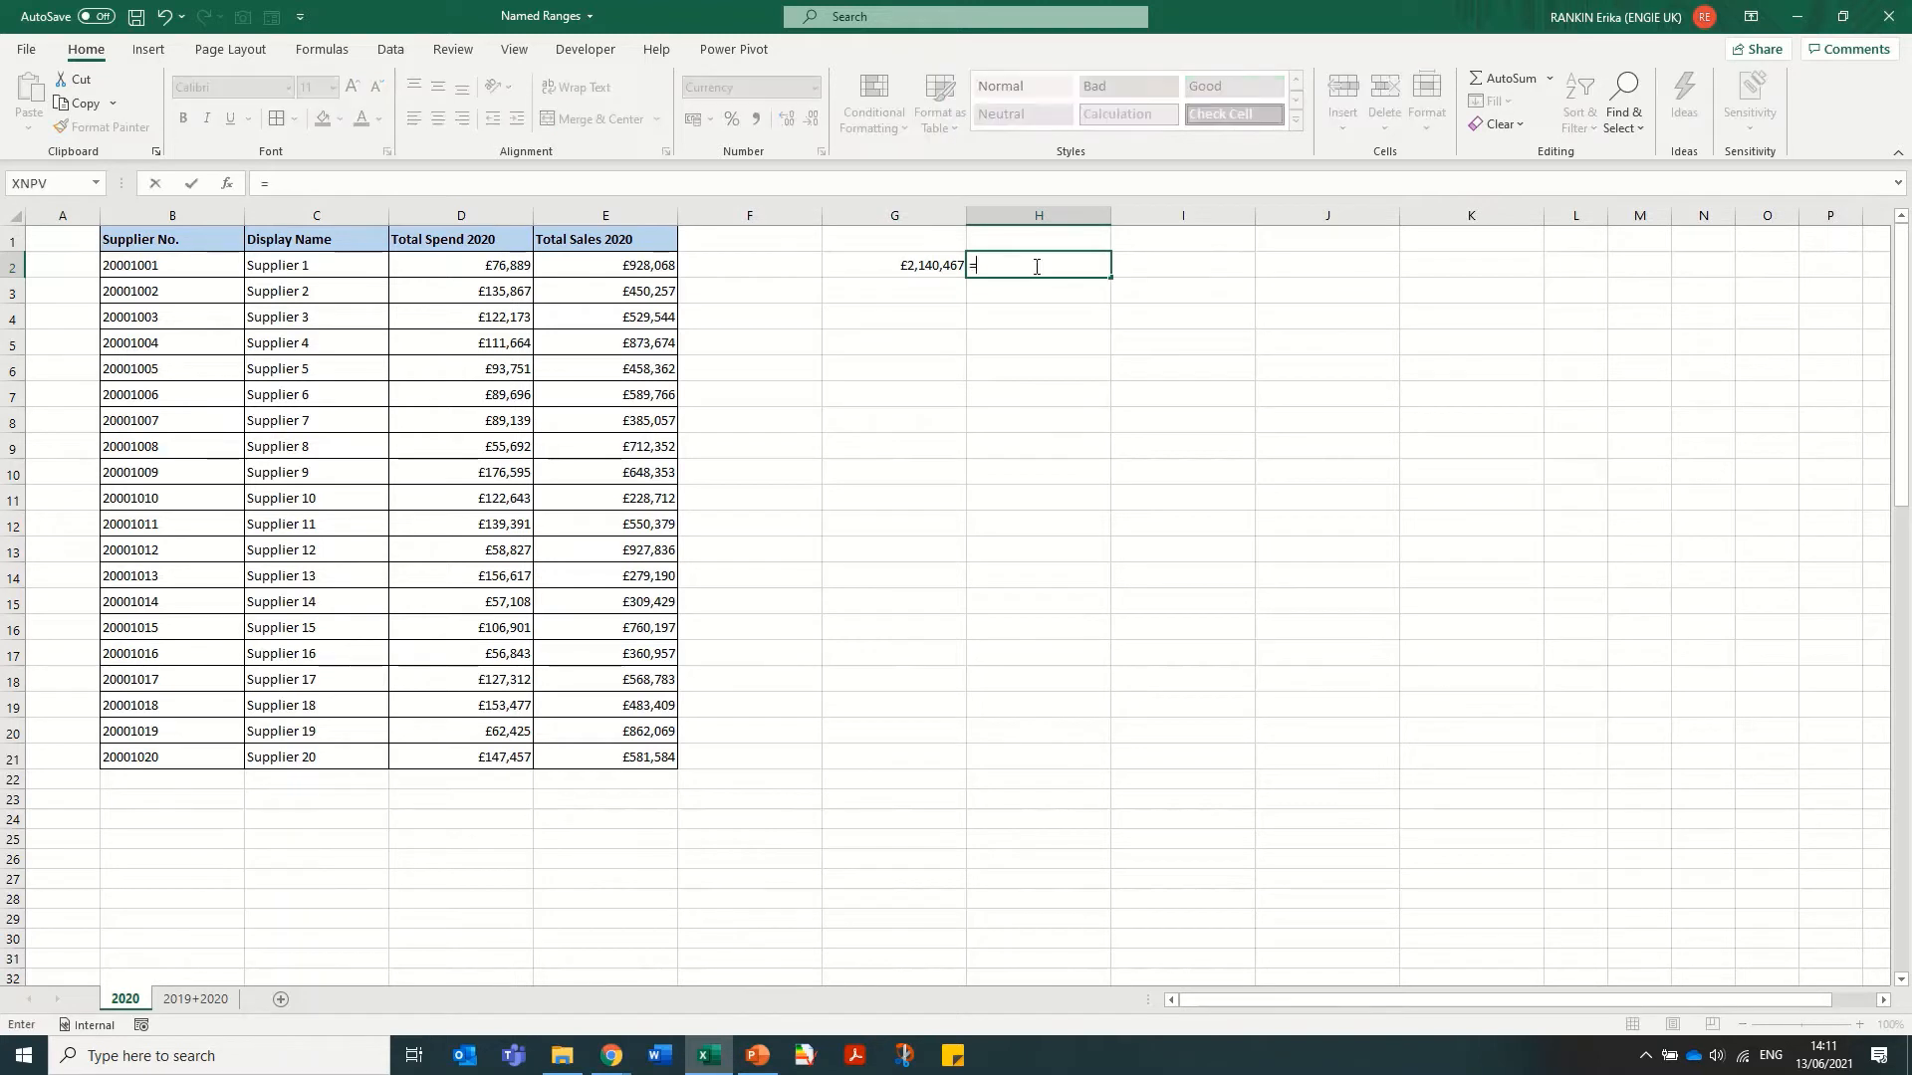
type("averag")
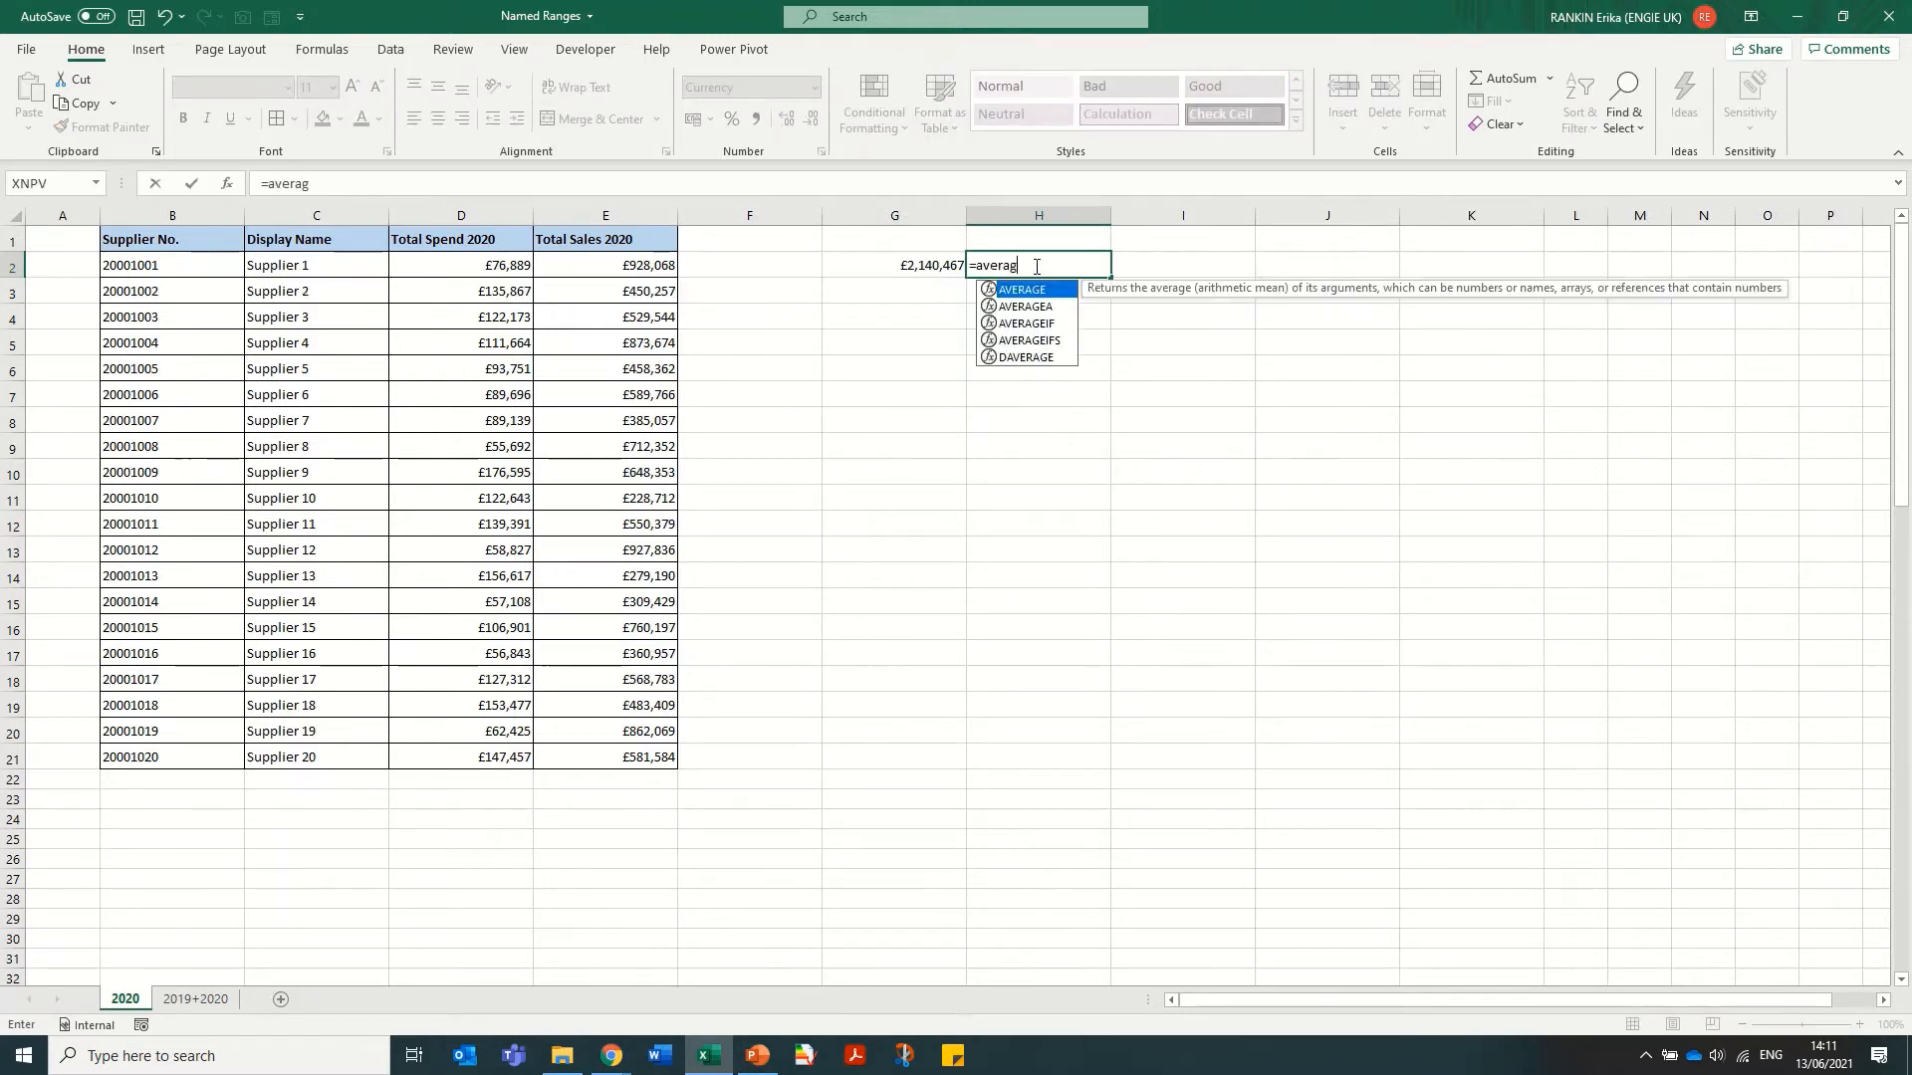
key("Tab")
type("tot")
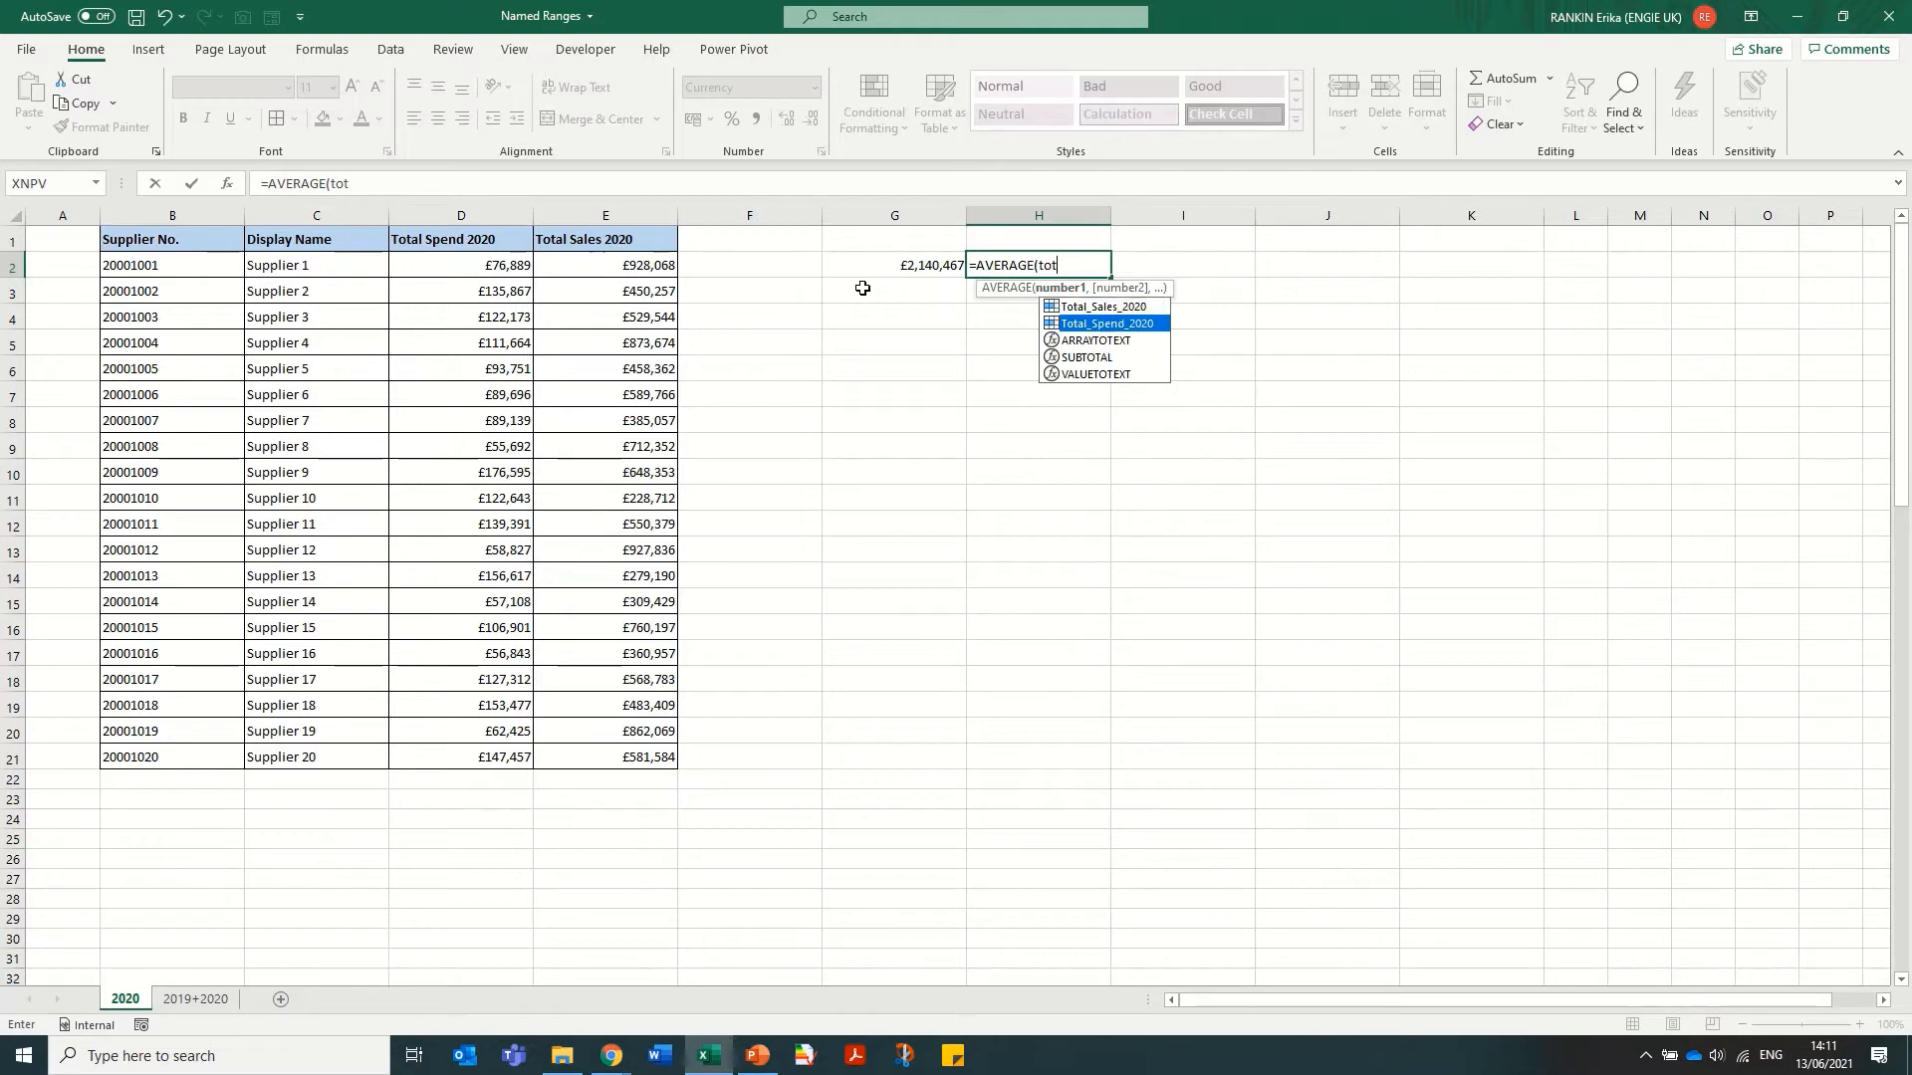
key("Up")
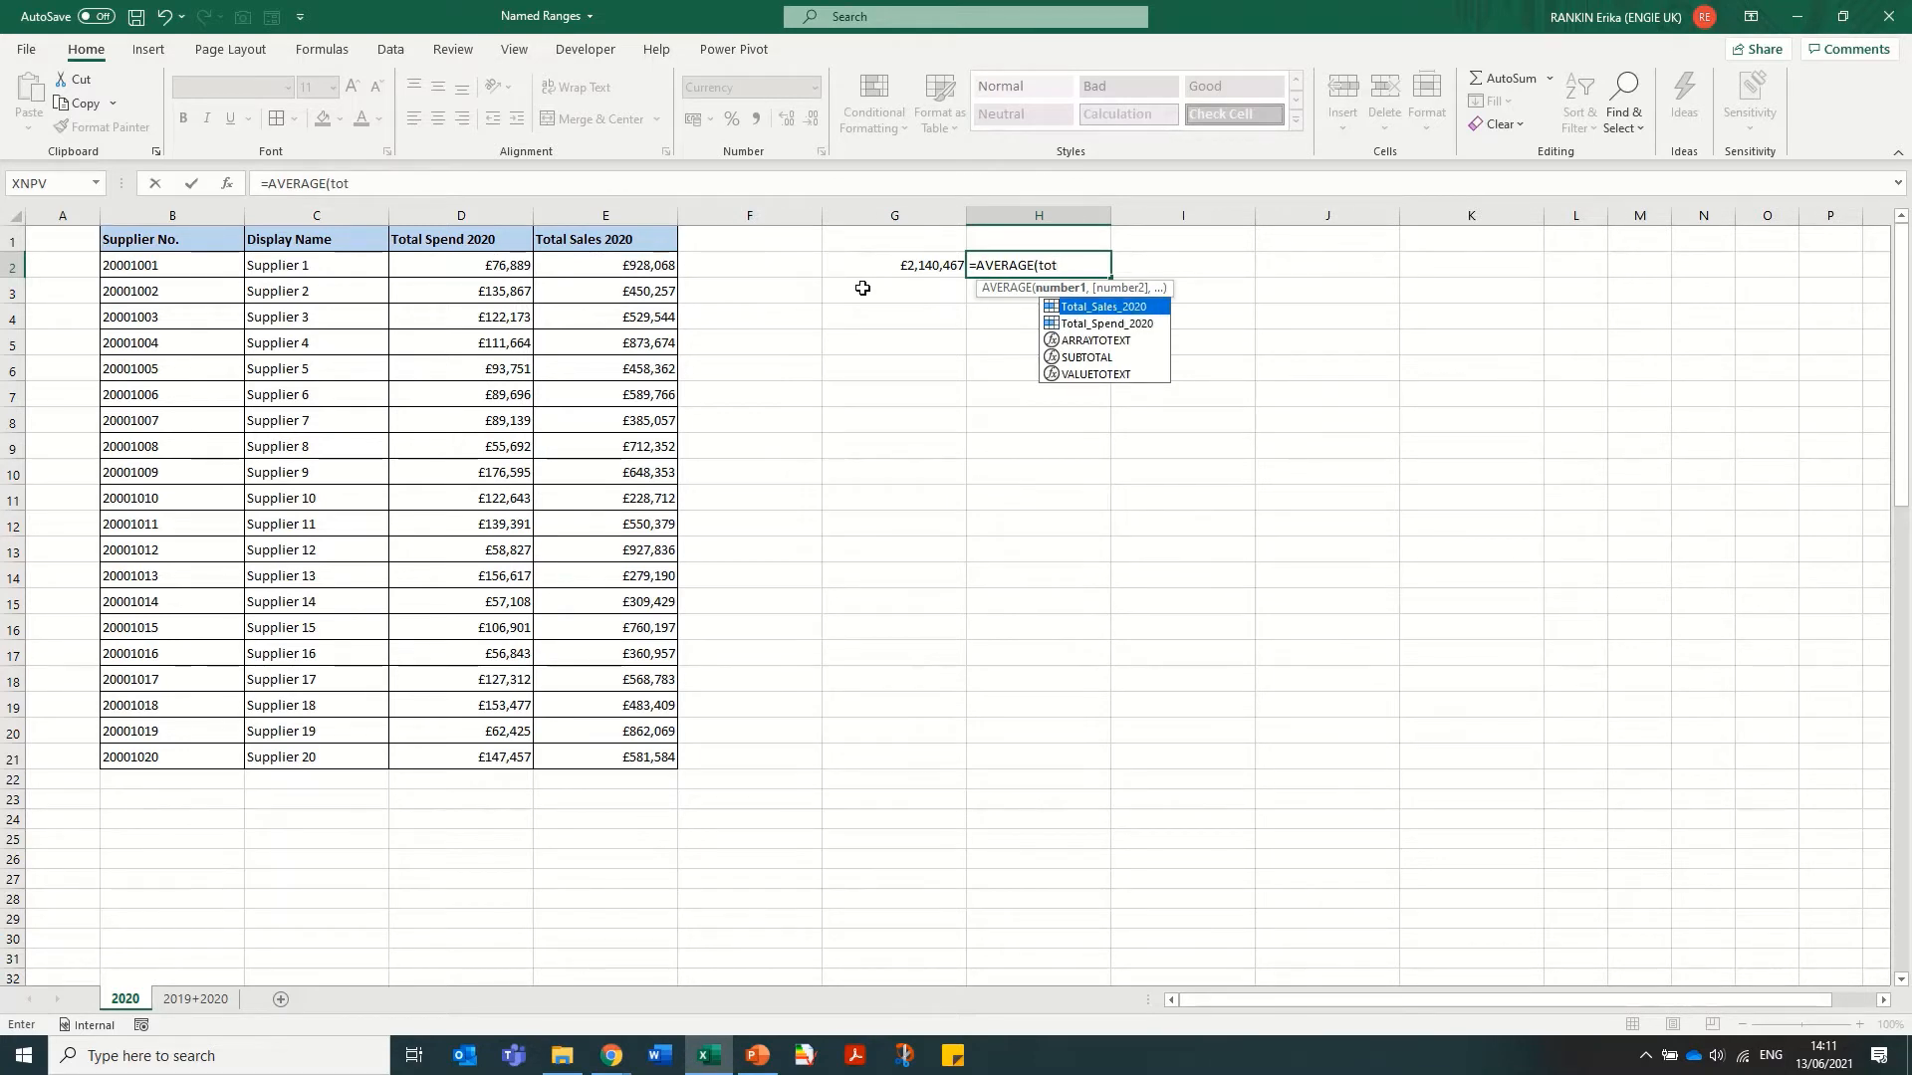
key("Tab")
key("Tab")
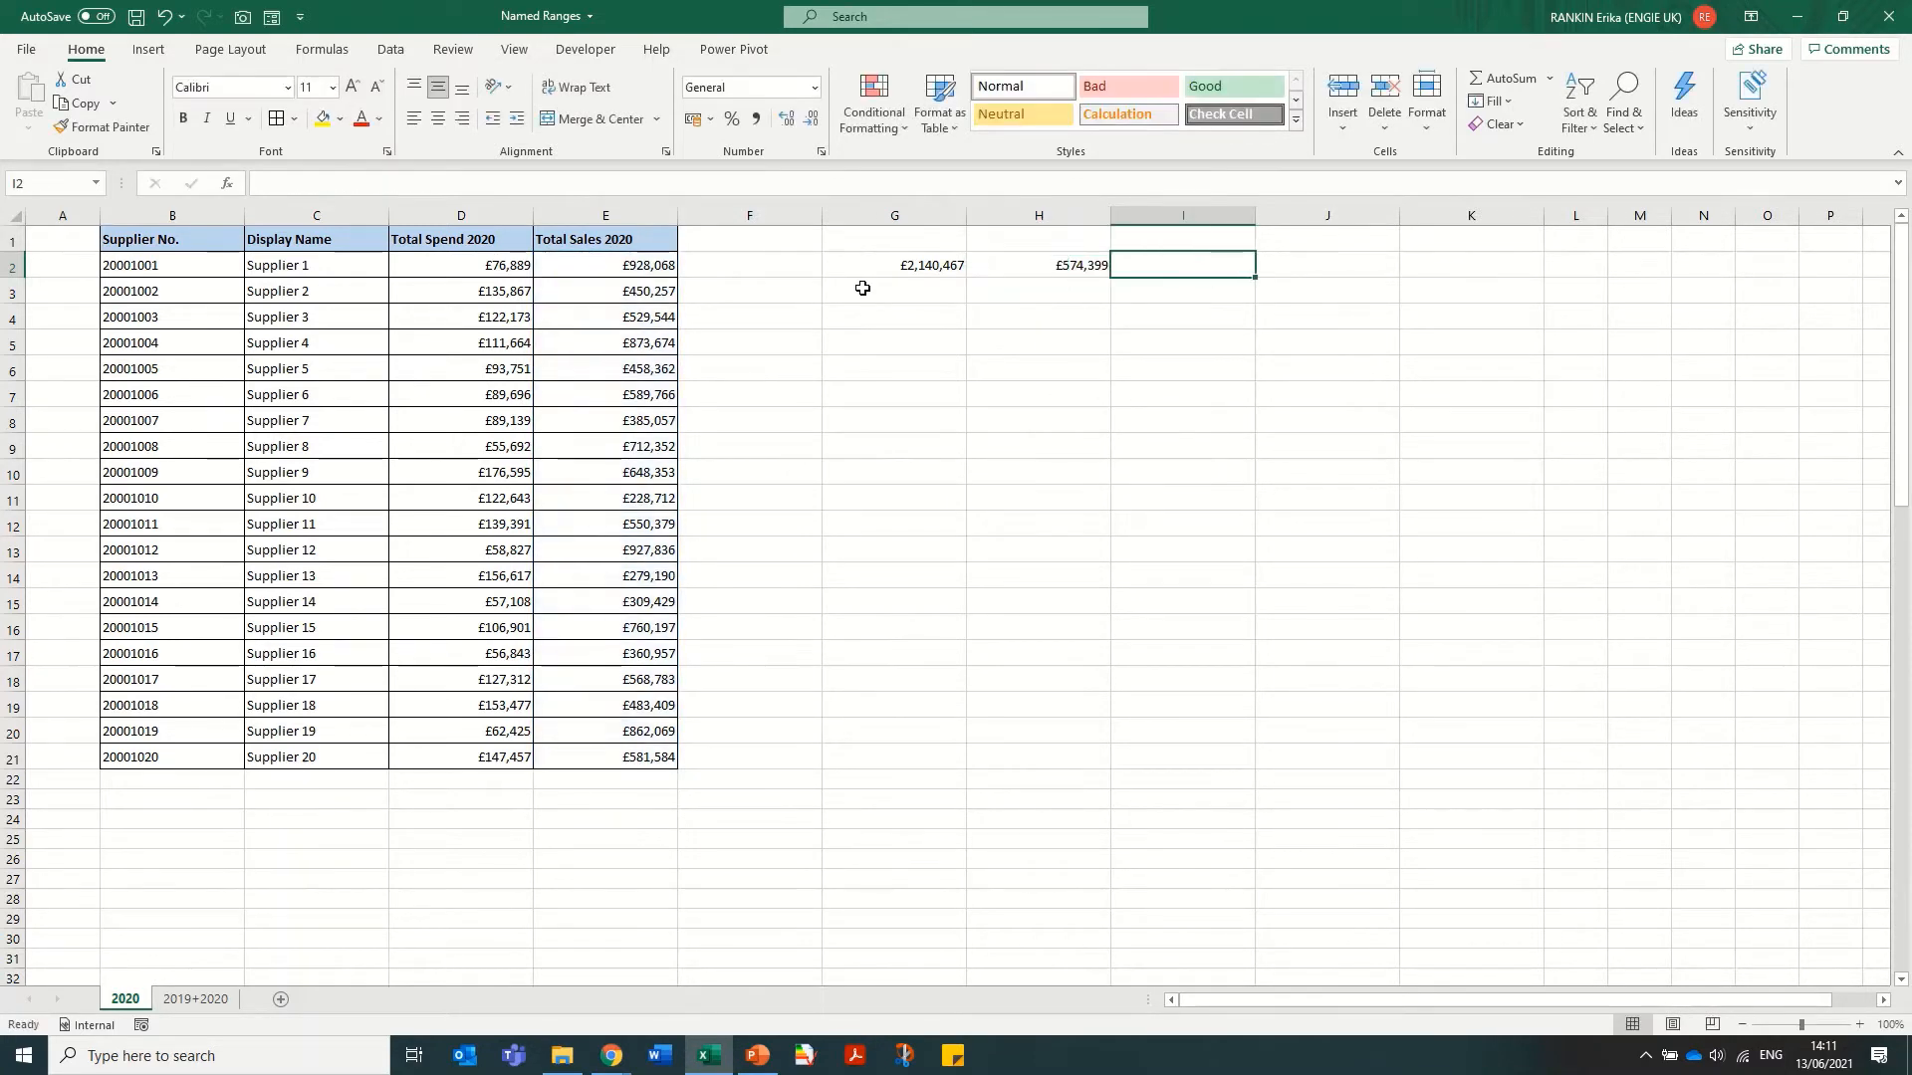
key("Left")
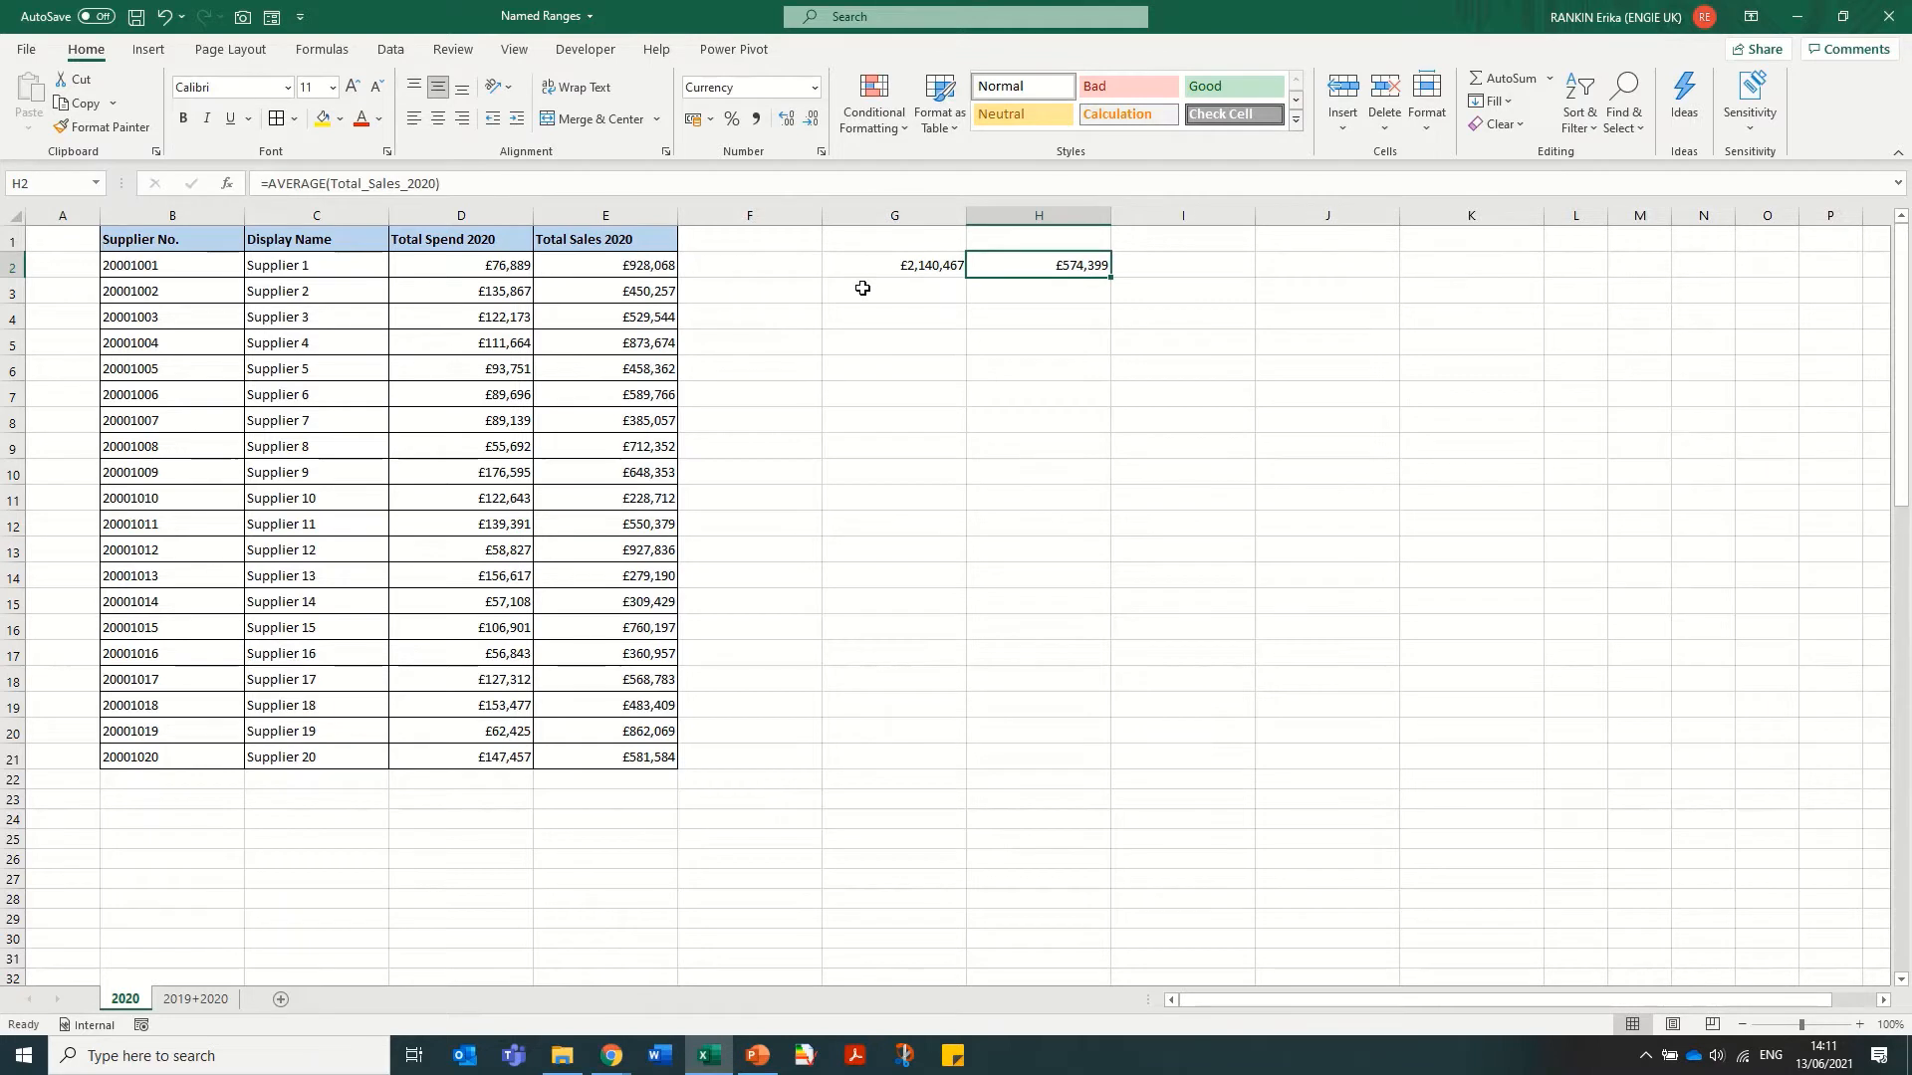
Add data validation to cell I2 that allows a List with the source =Supplier_No
left_click(1194, 263)
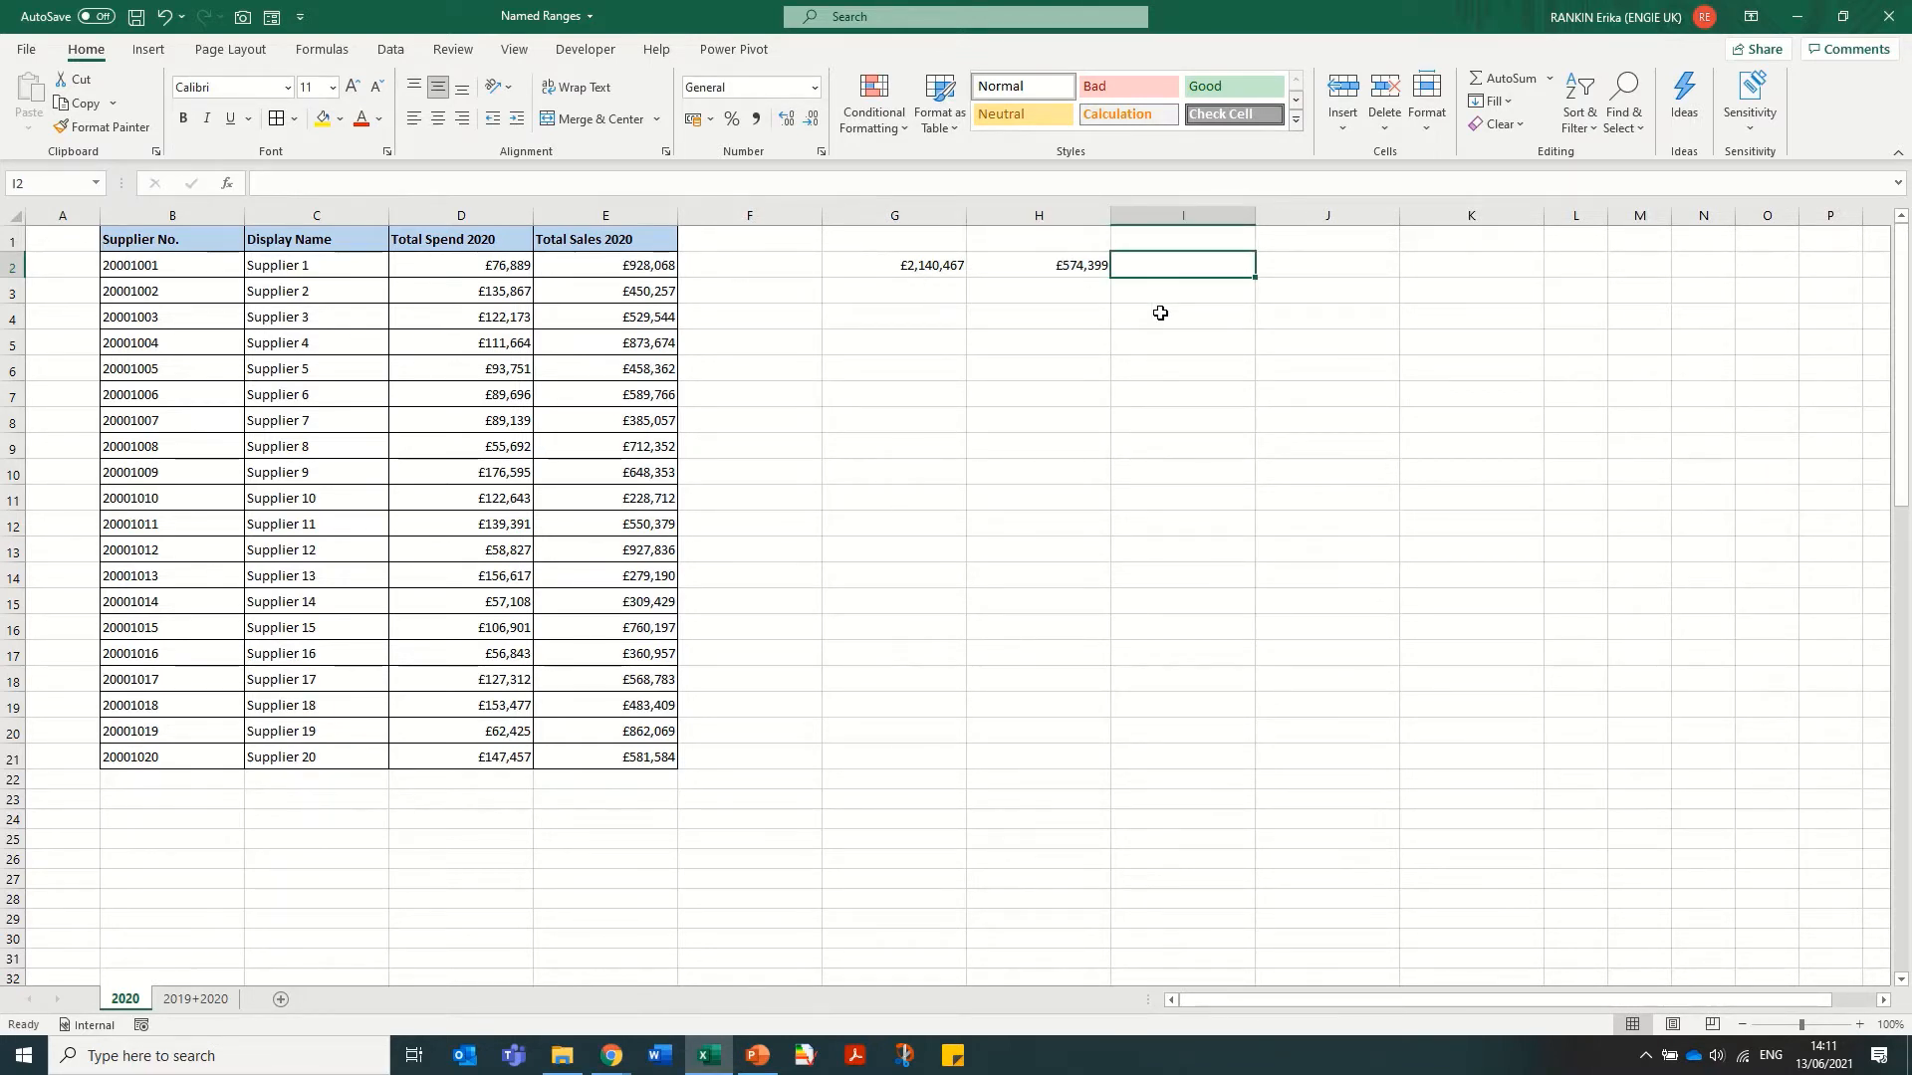
left_click(386, 51)
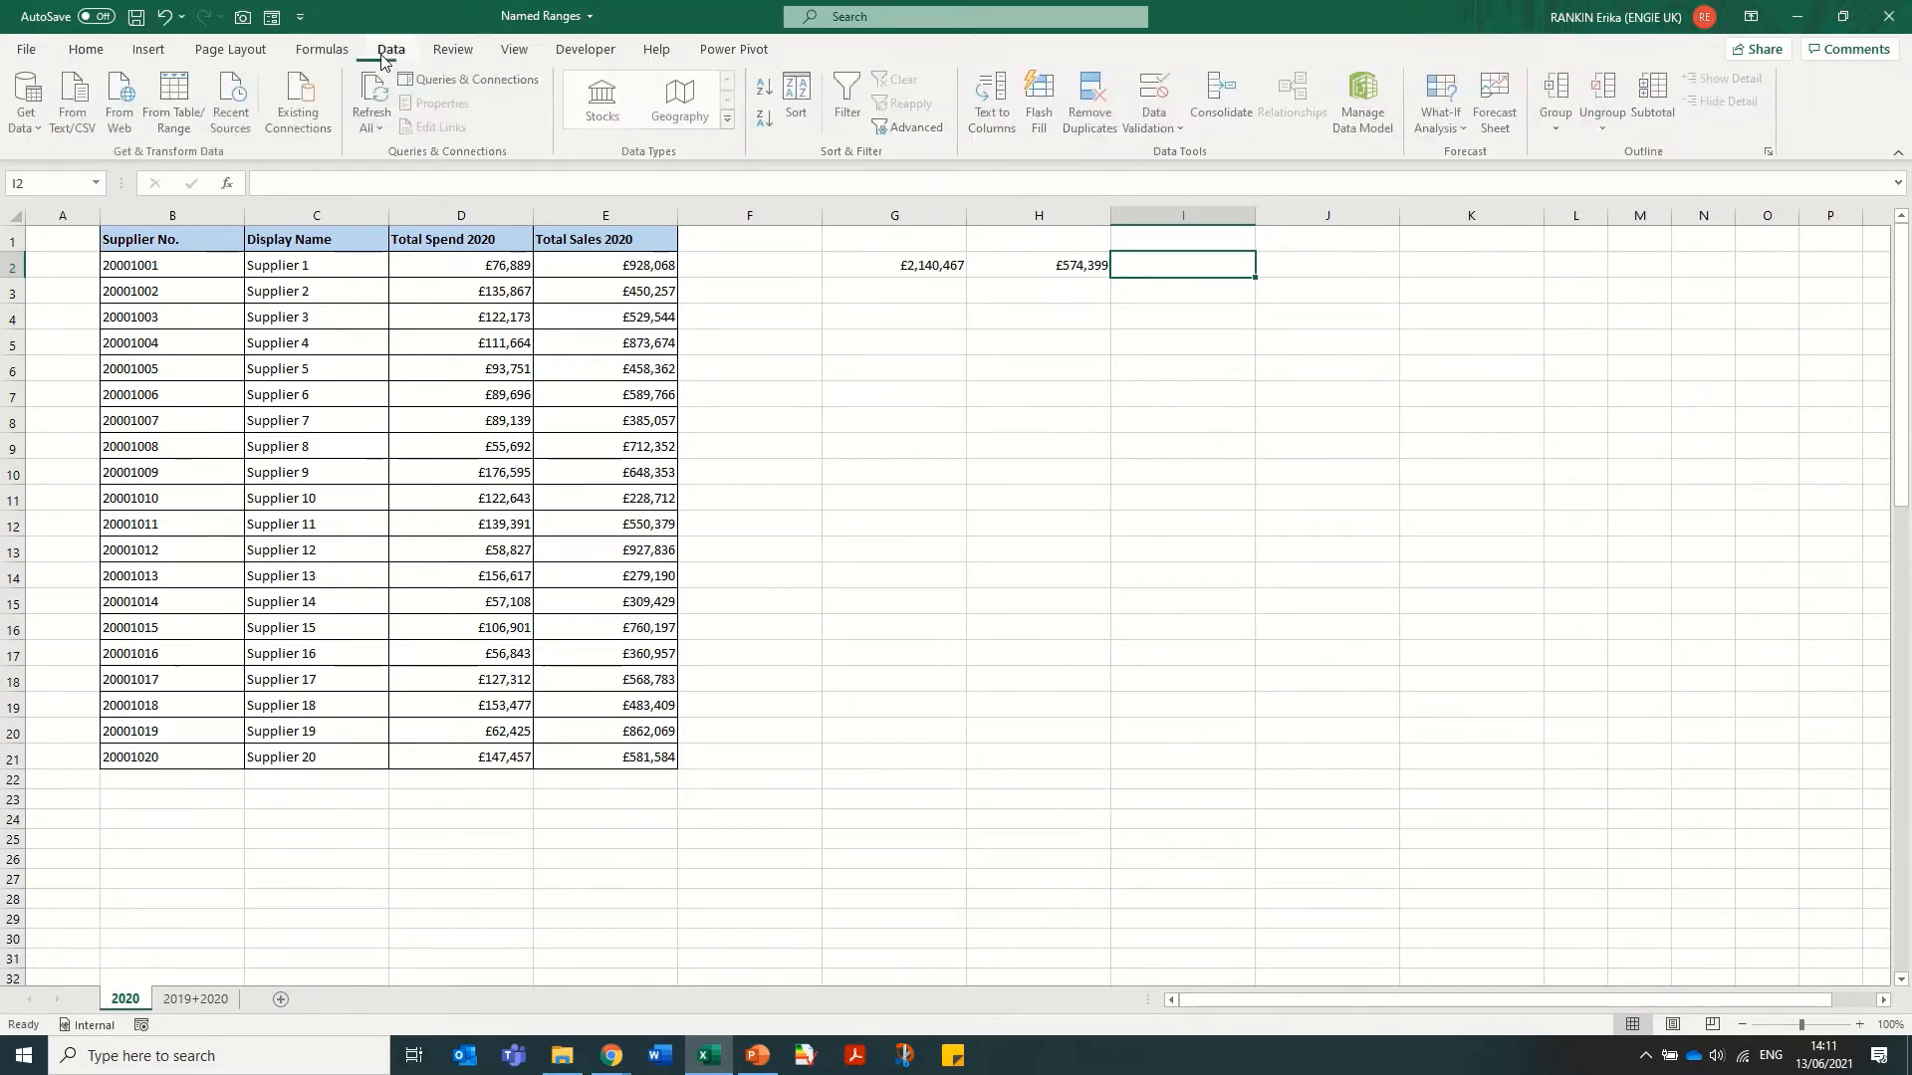
left_click(1174, 136)
left_click(1165, 154)
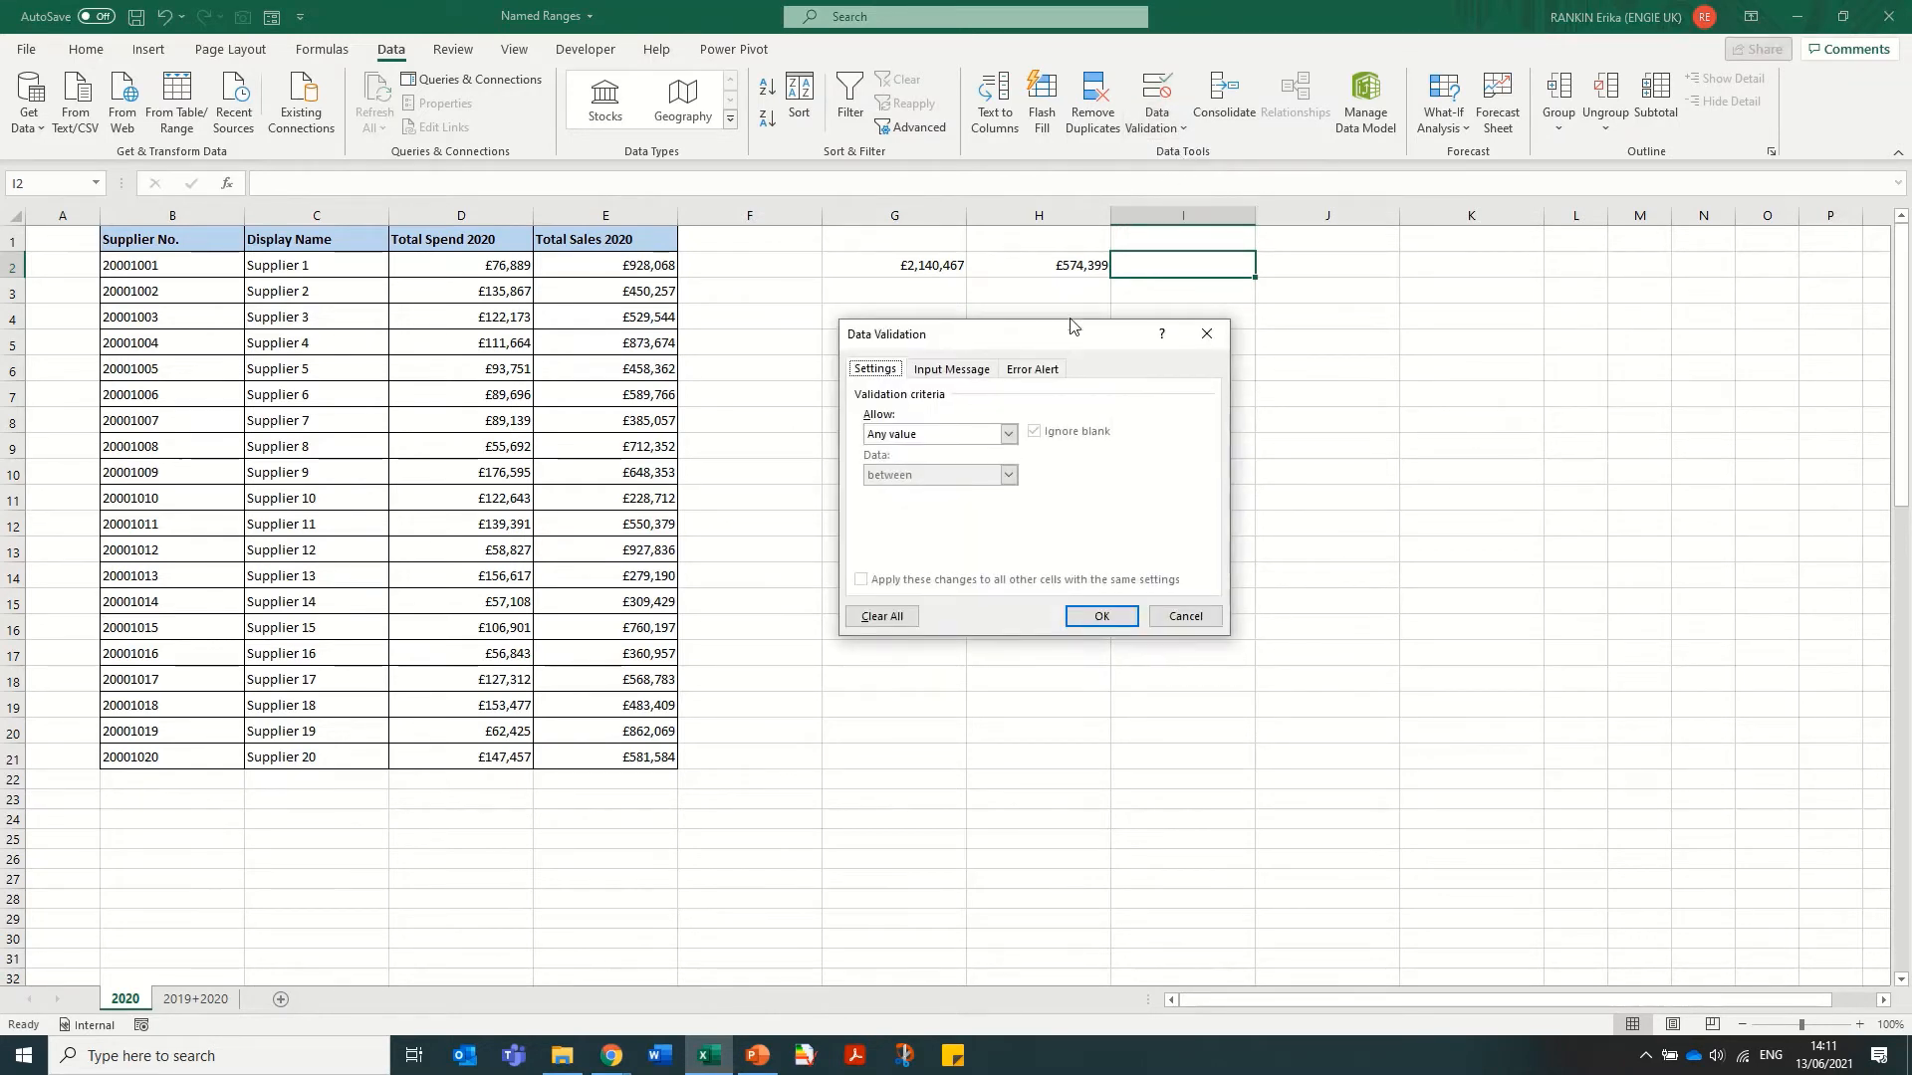
left_click(1008, 434)
left_click(889, 494)
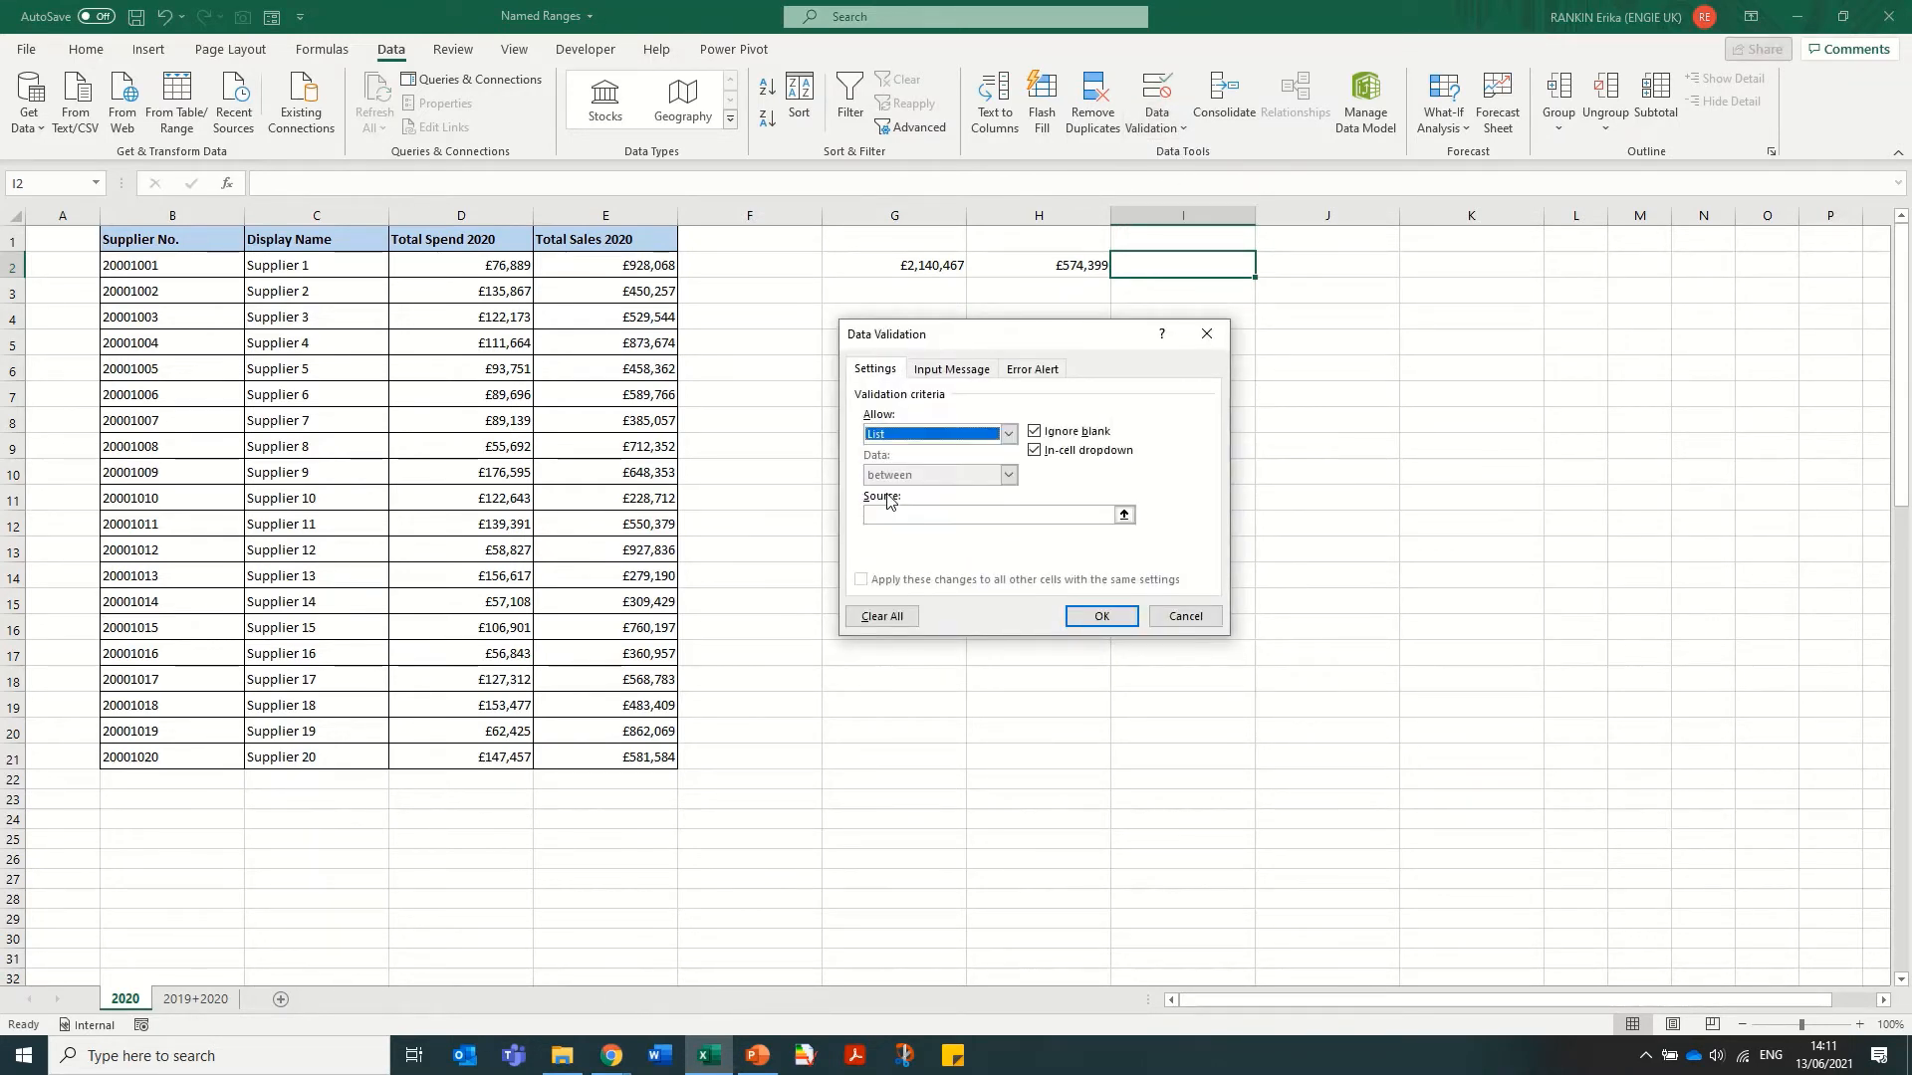
left_click(901, 515)
type("=Sup")
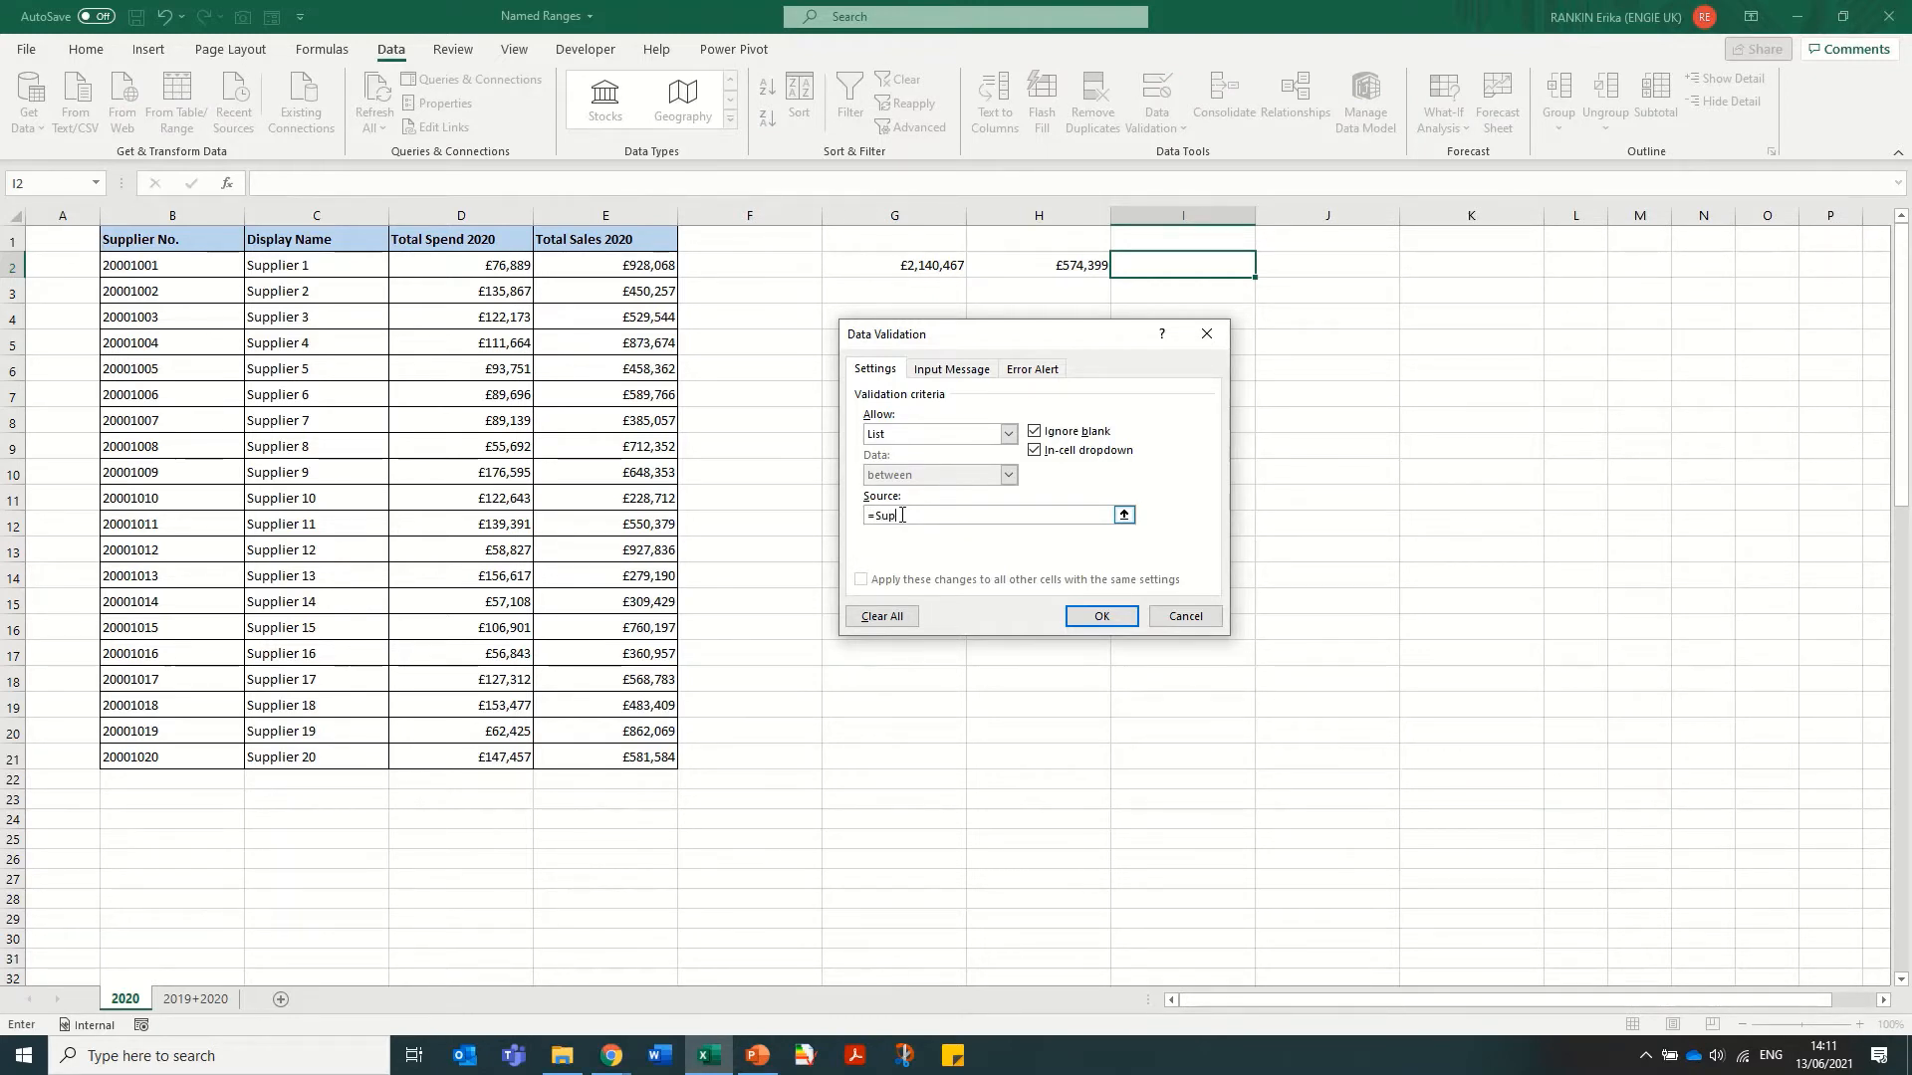
type("plier_No.")
left_click(1092, 621)
Browse the supplier numbers offered in cell I2, and review the source in its data validation settings
left_click(1264, 266)
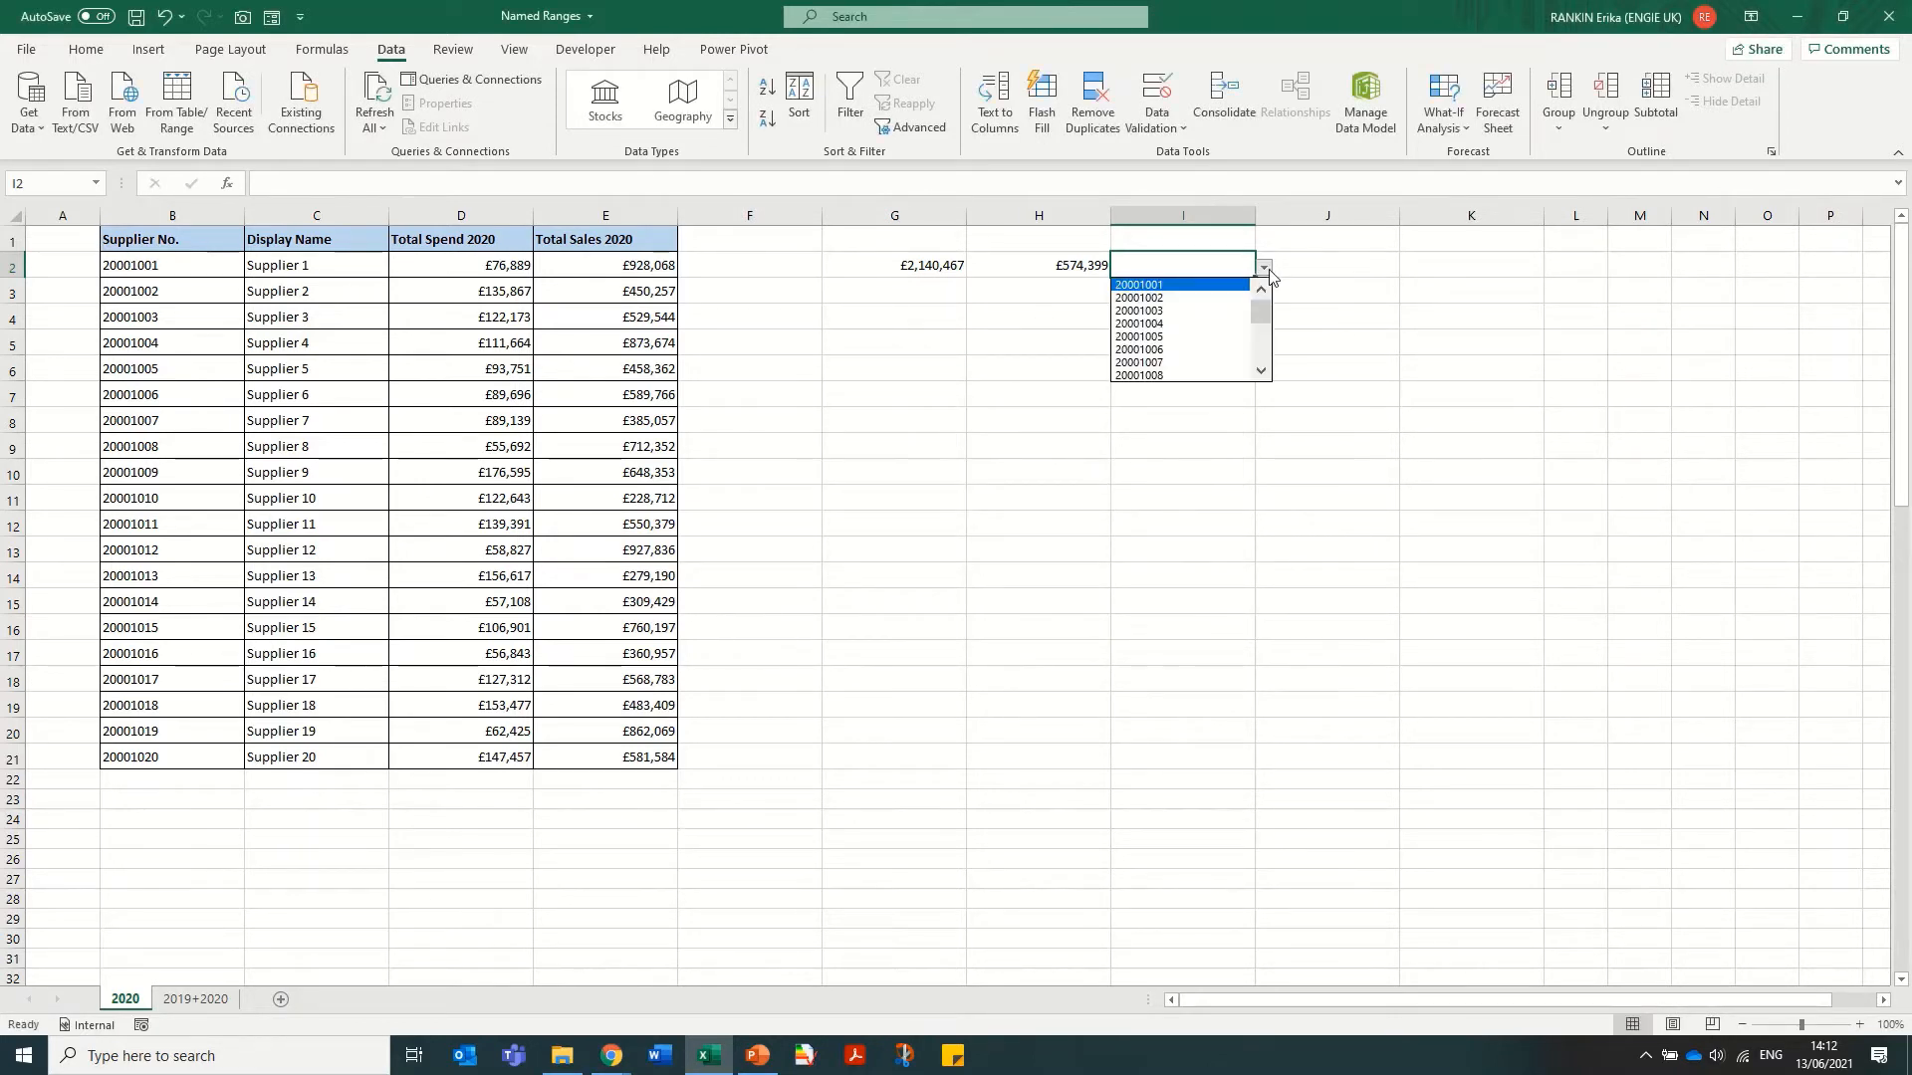
left_click(1262, 372)
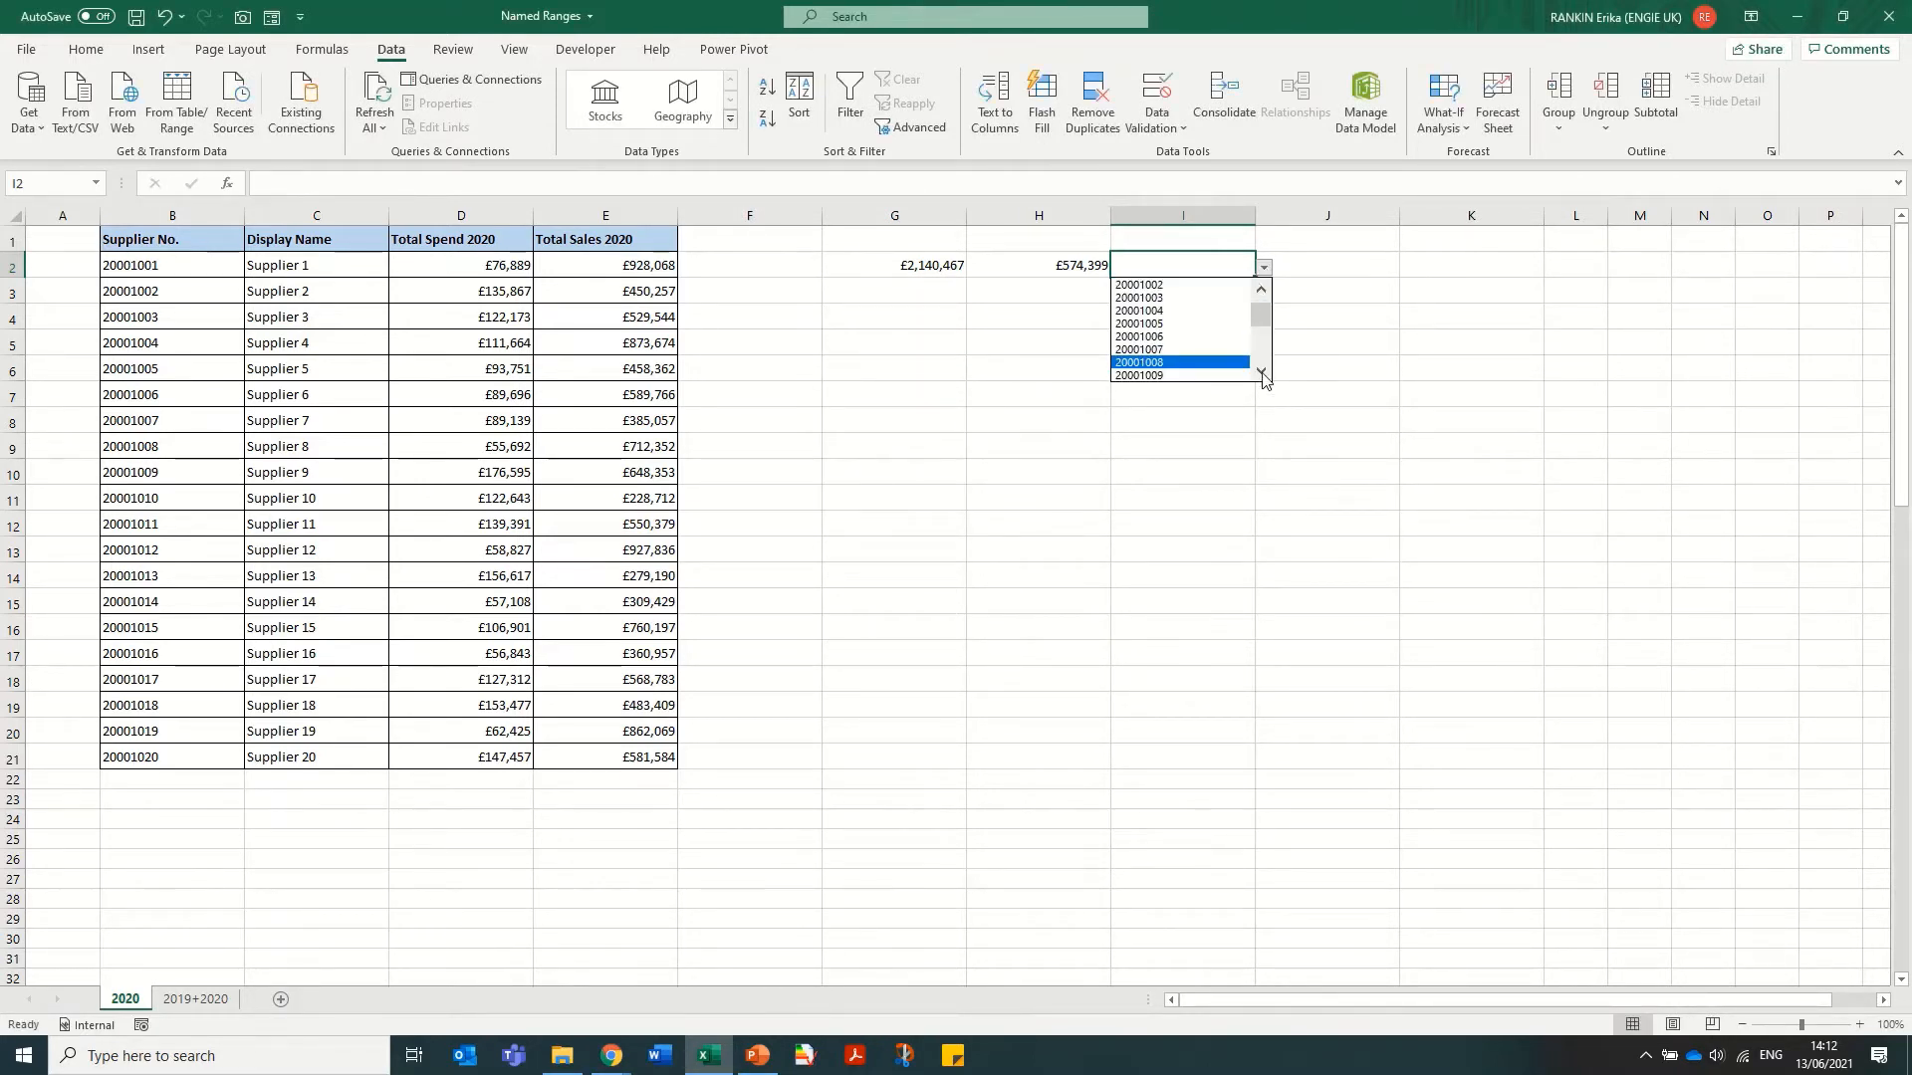
left_click(1261, 371)
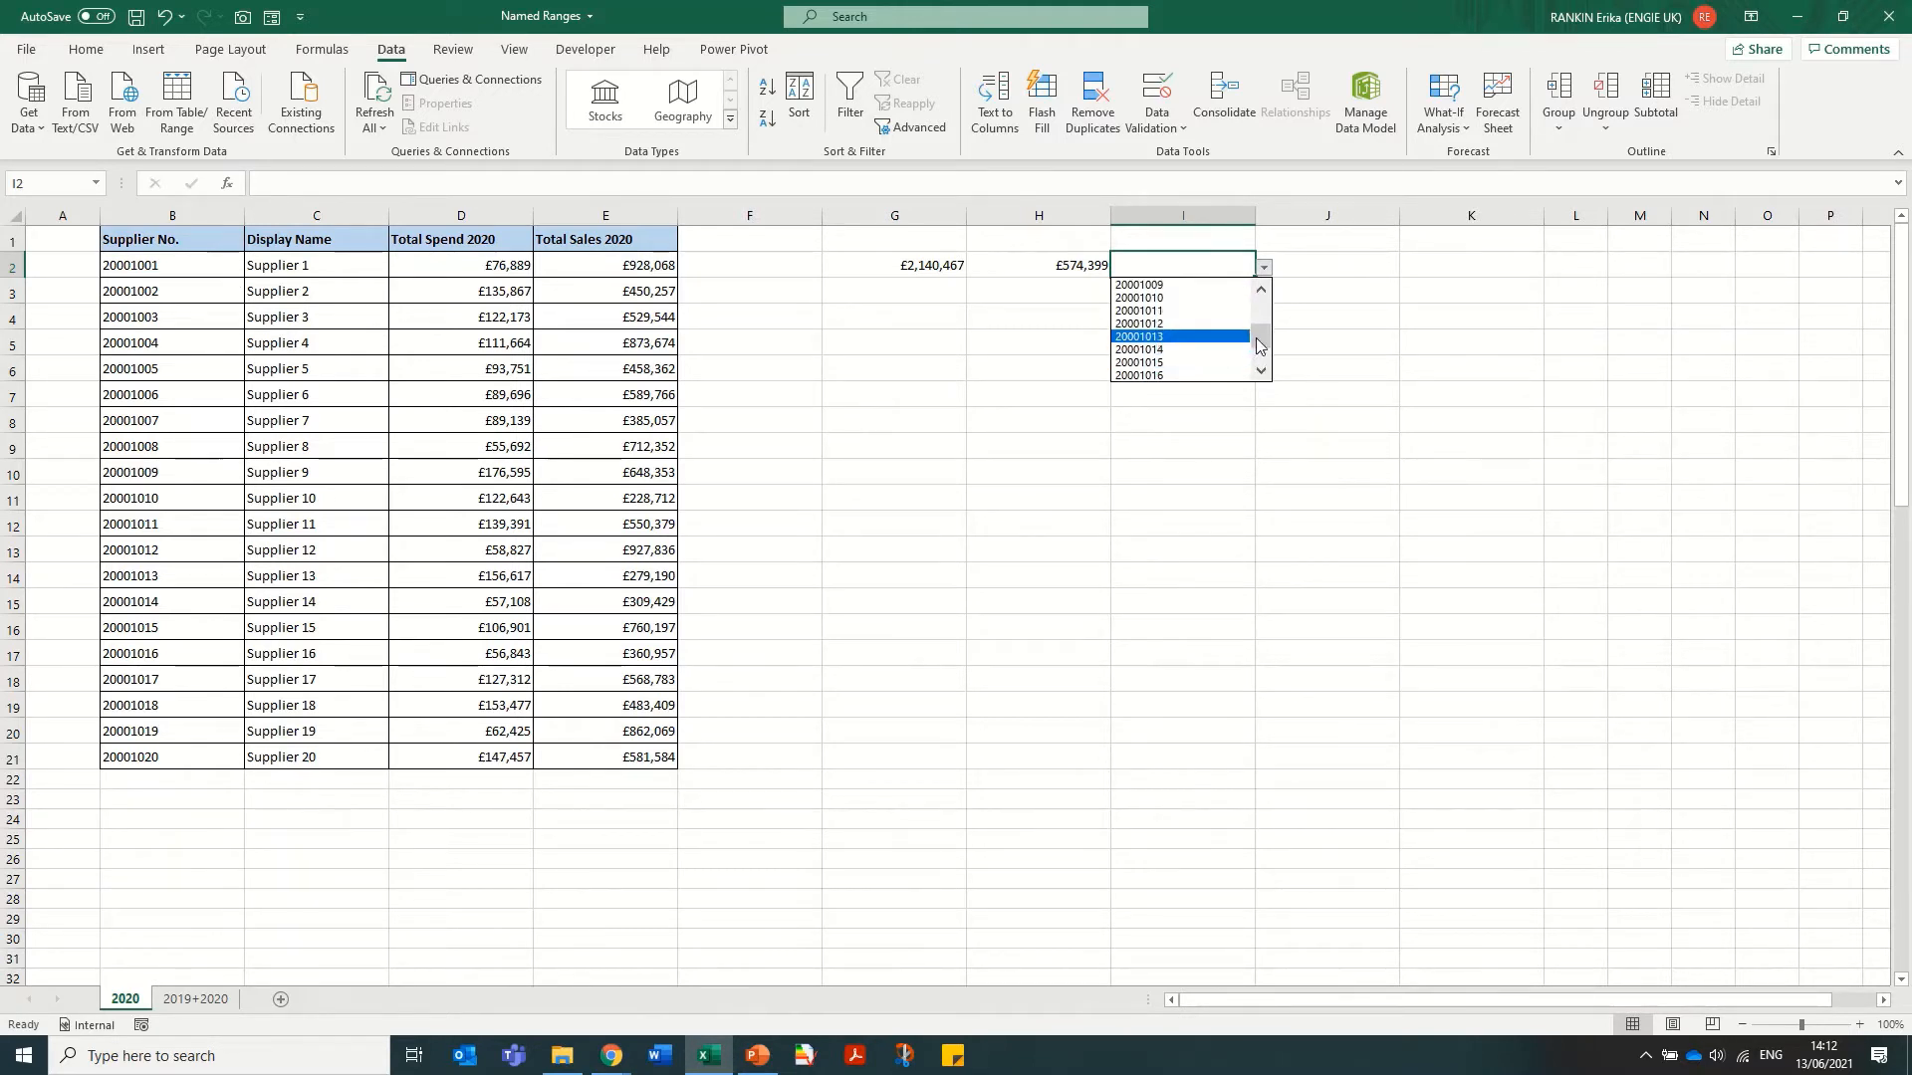
left_click(1265, 267)
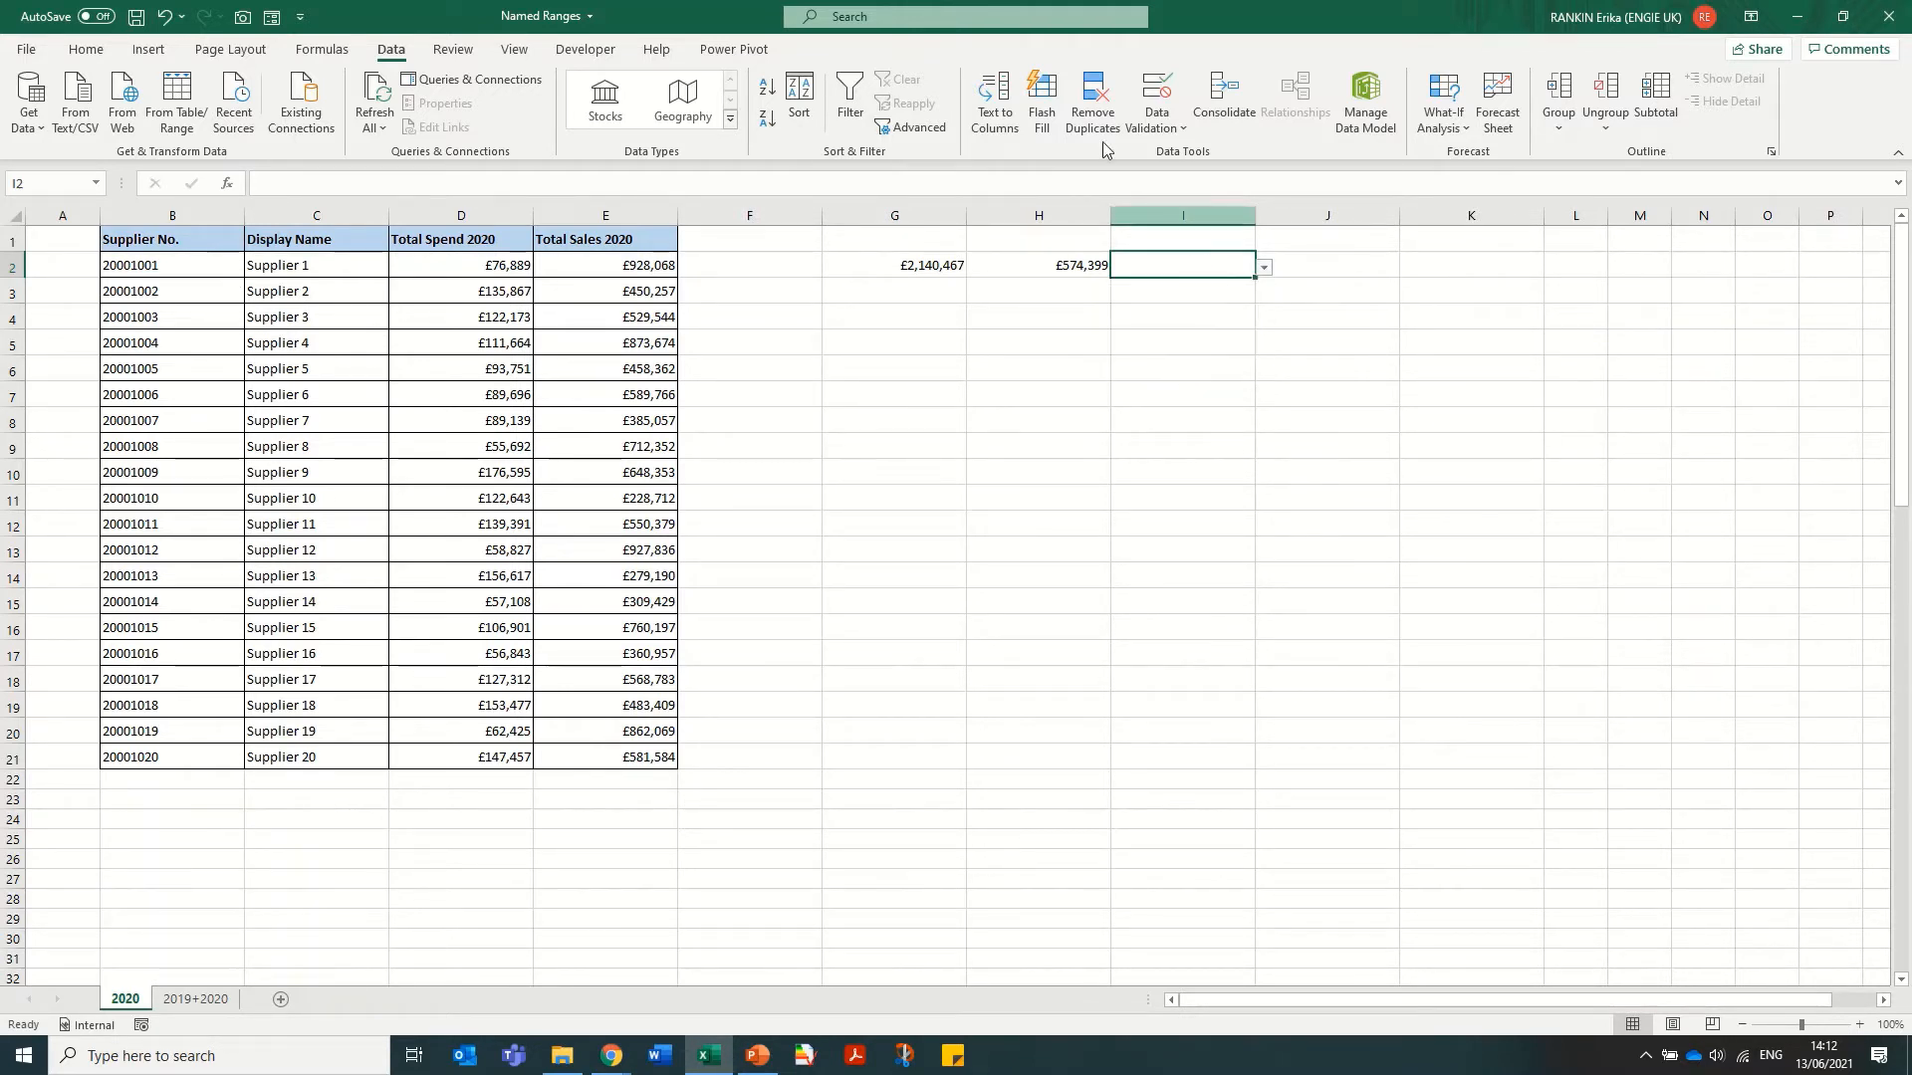
left_click(1155, 89)
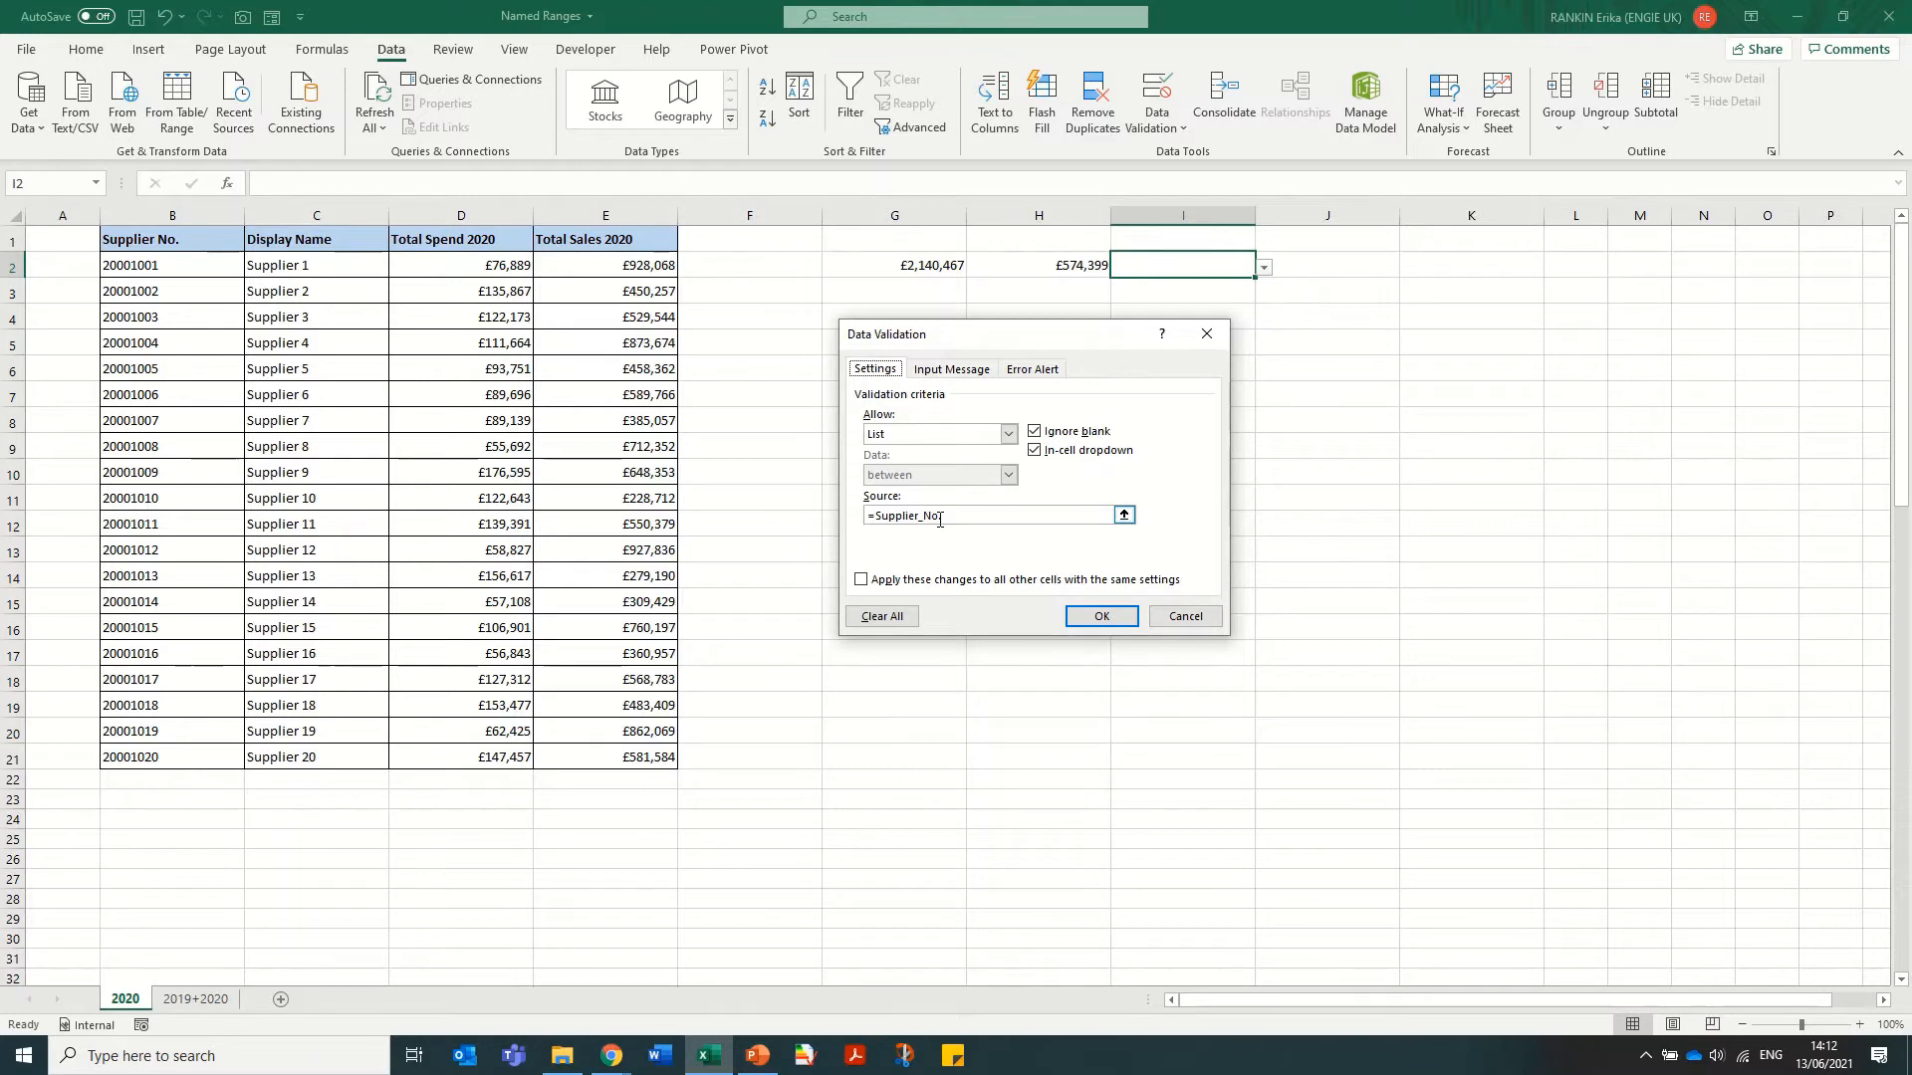
left_click(1103, 617)
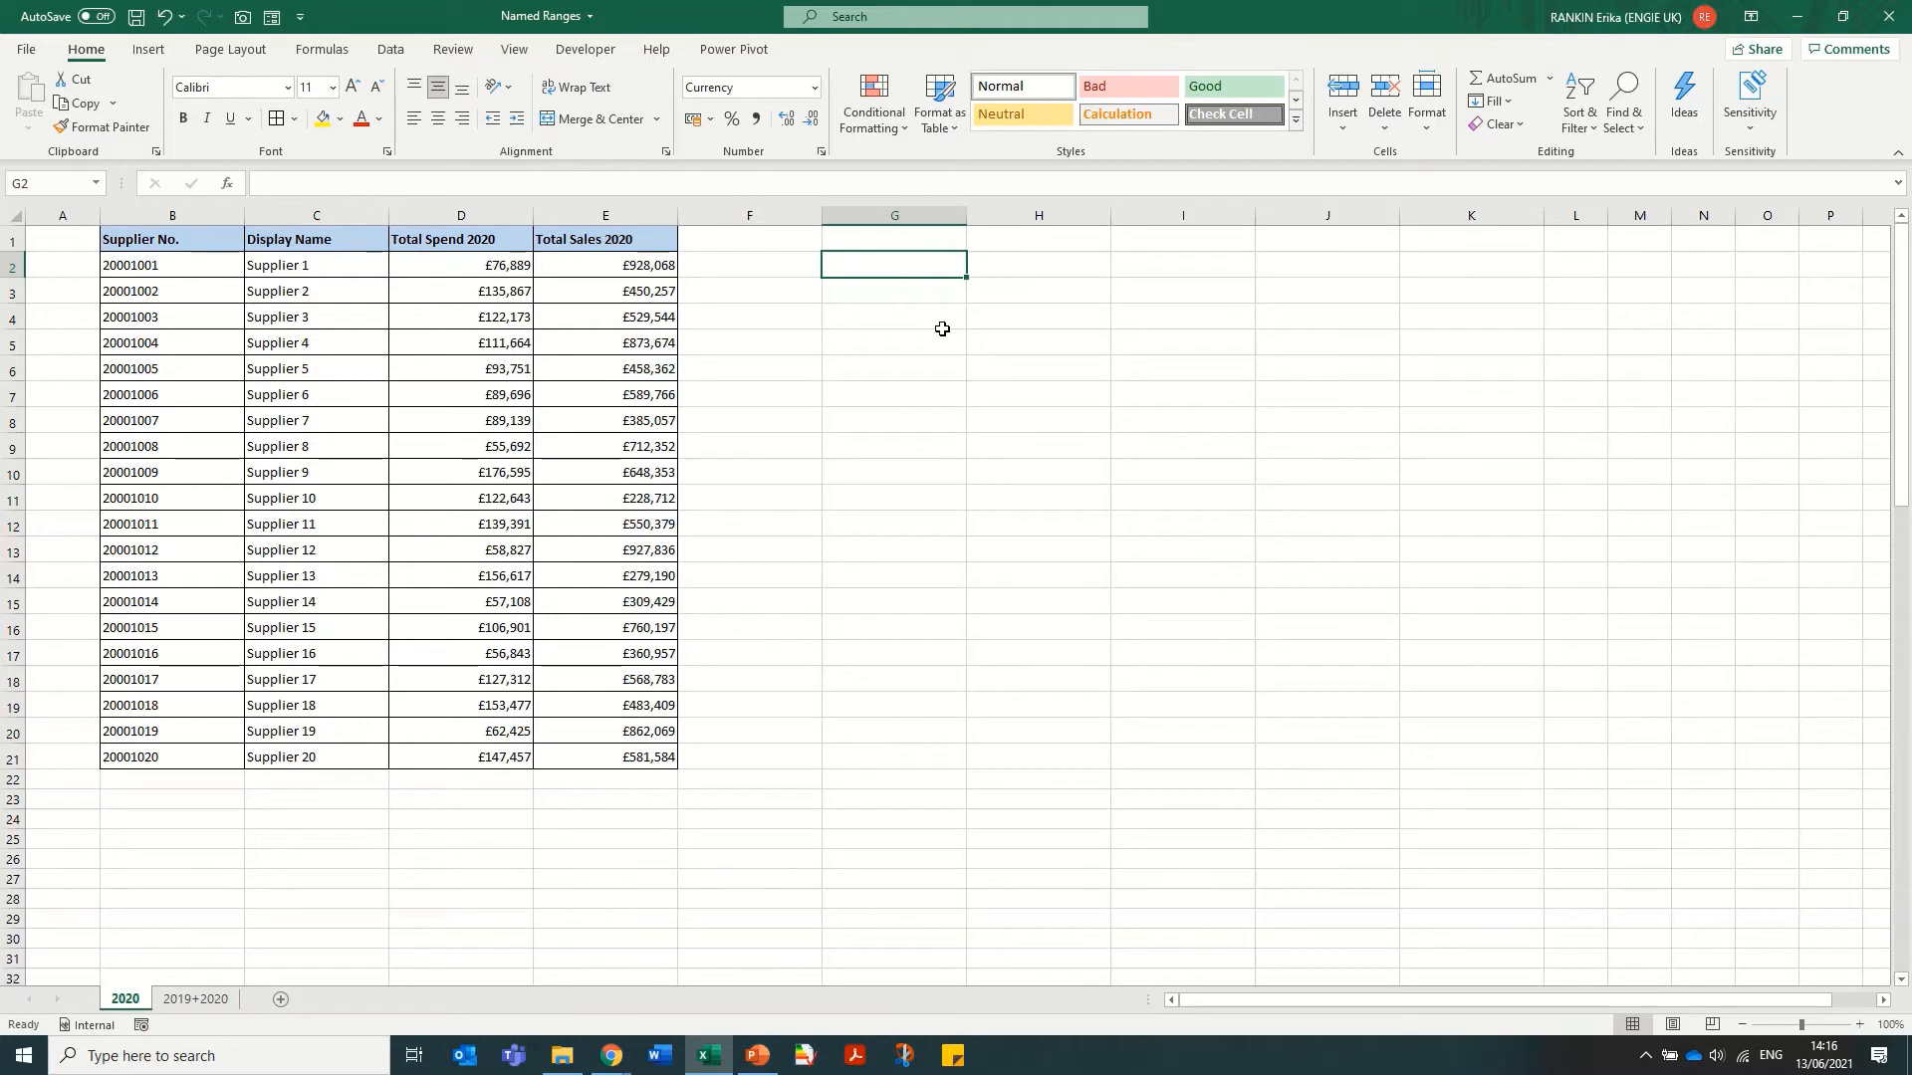
Enter =SUM(Total_Spend_2020) in the empty cell G2, inserting the defined name with Paste Name
key("F3")
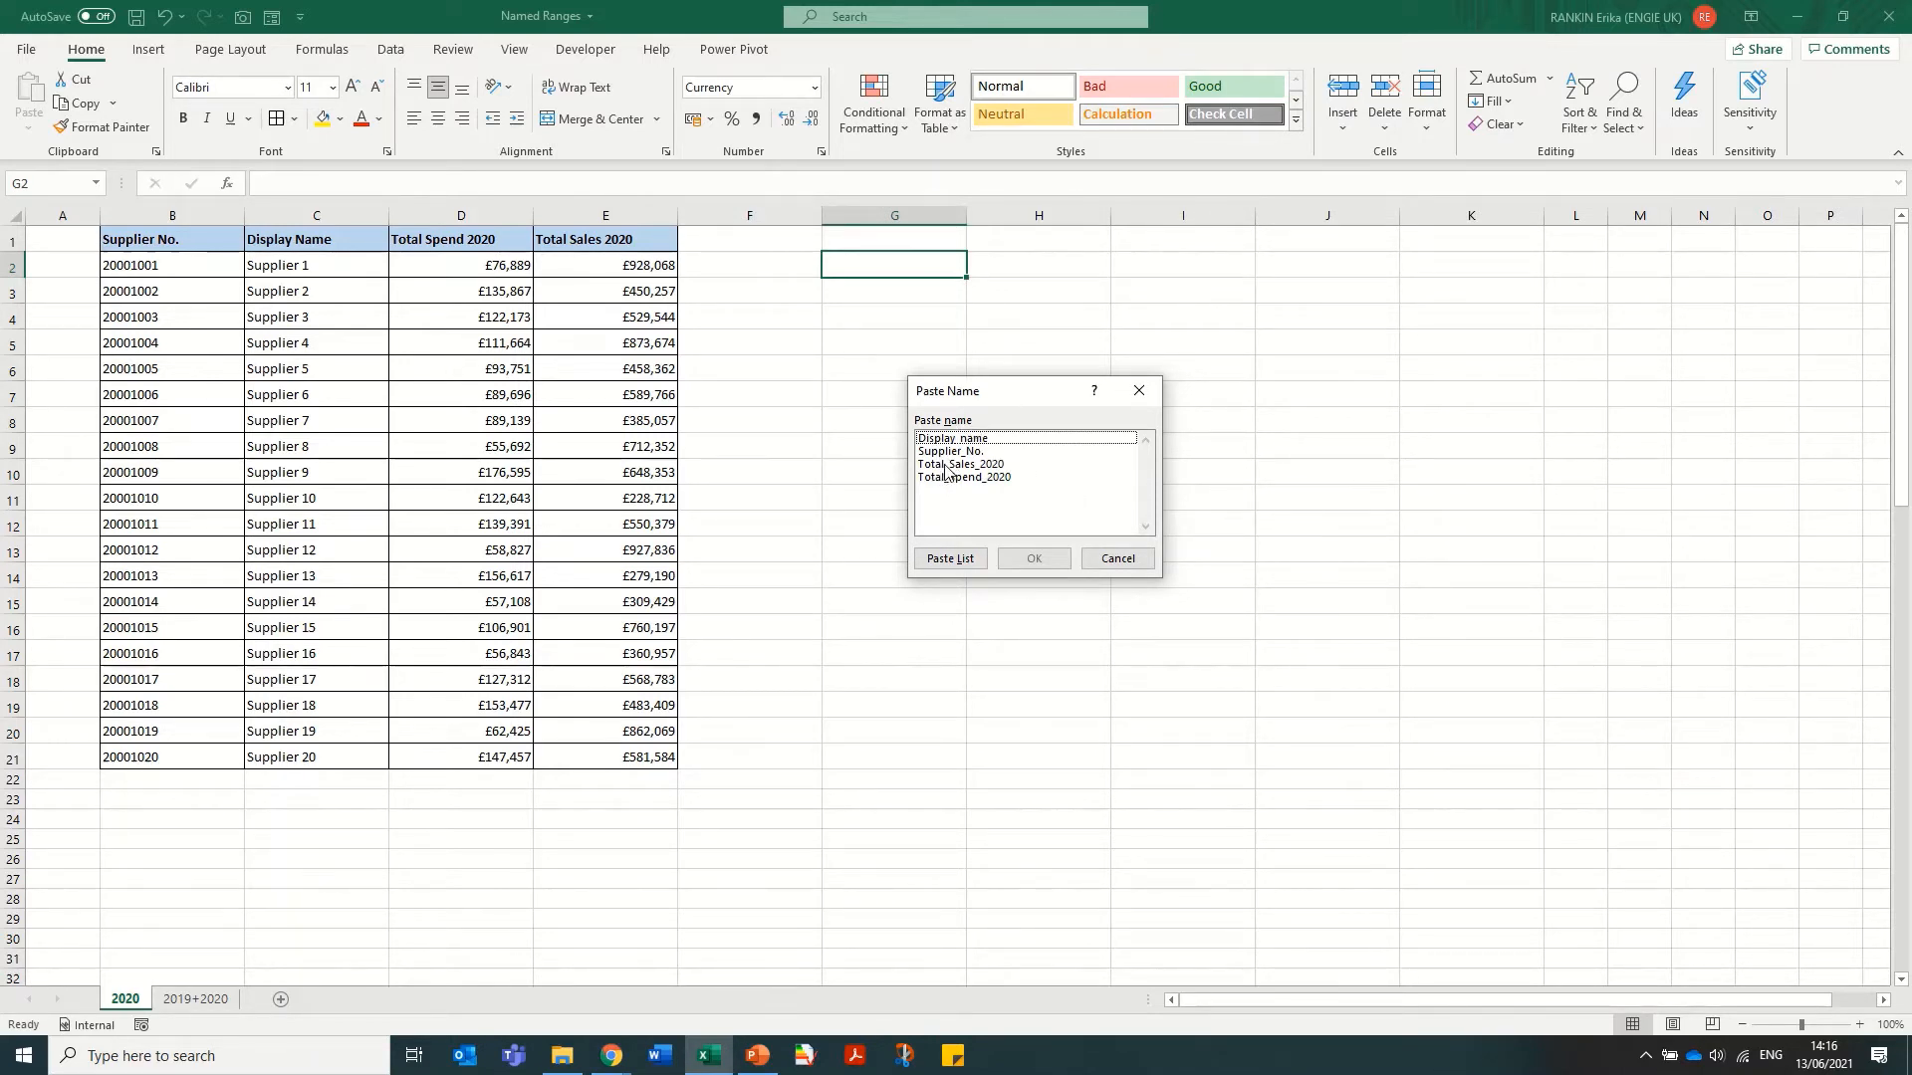
left_click(1117, 558)
type("=SUM(")
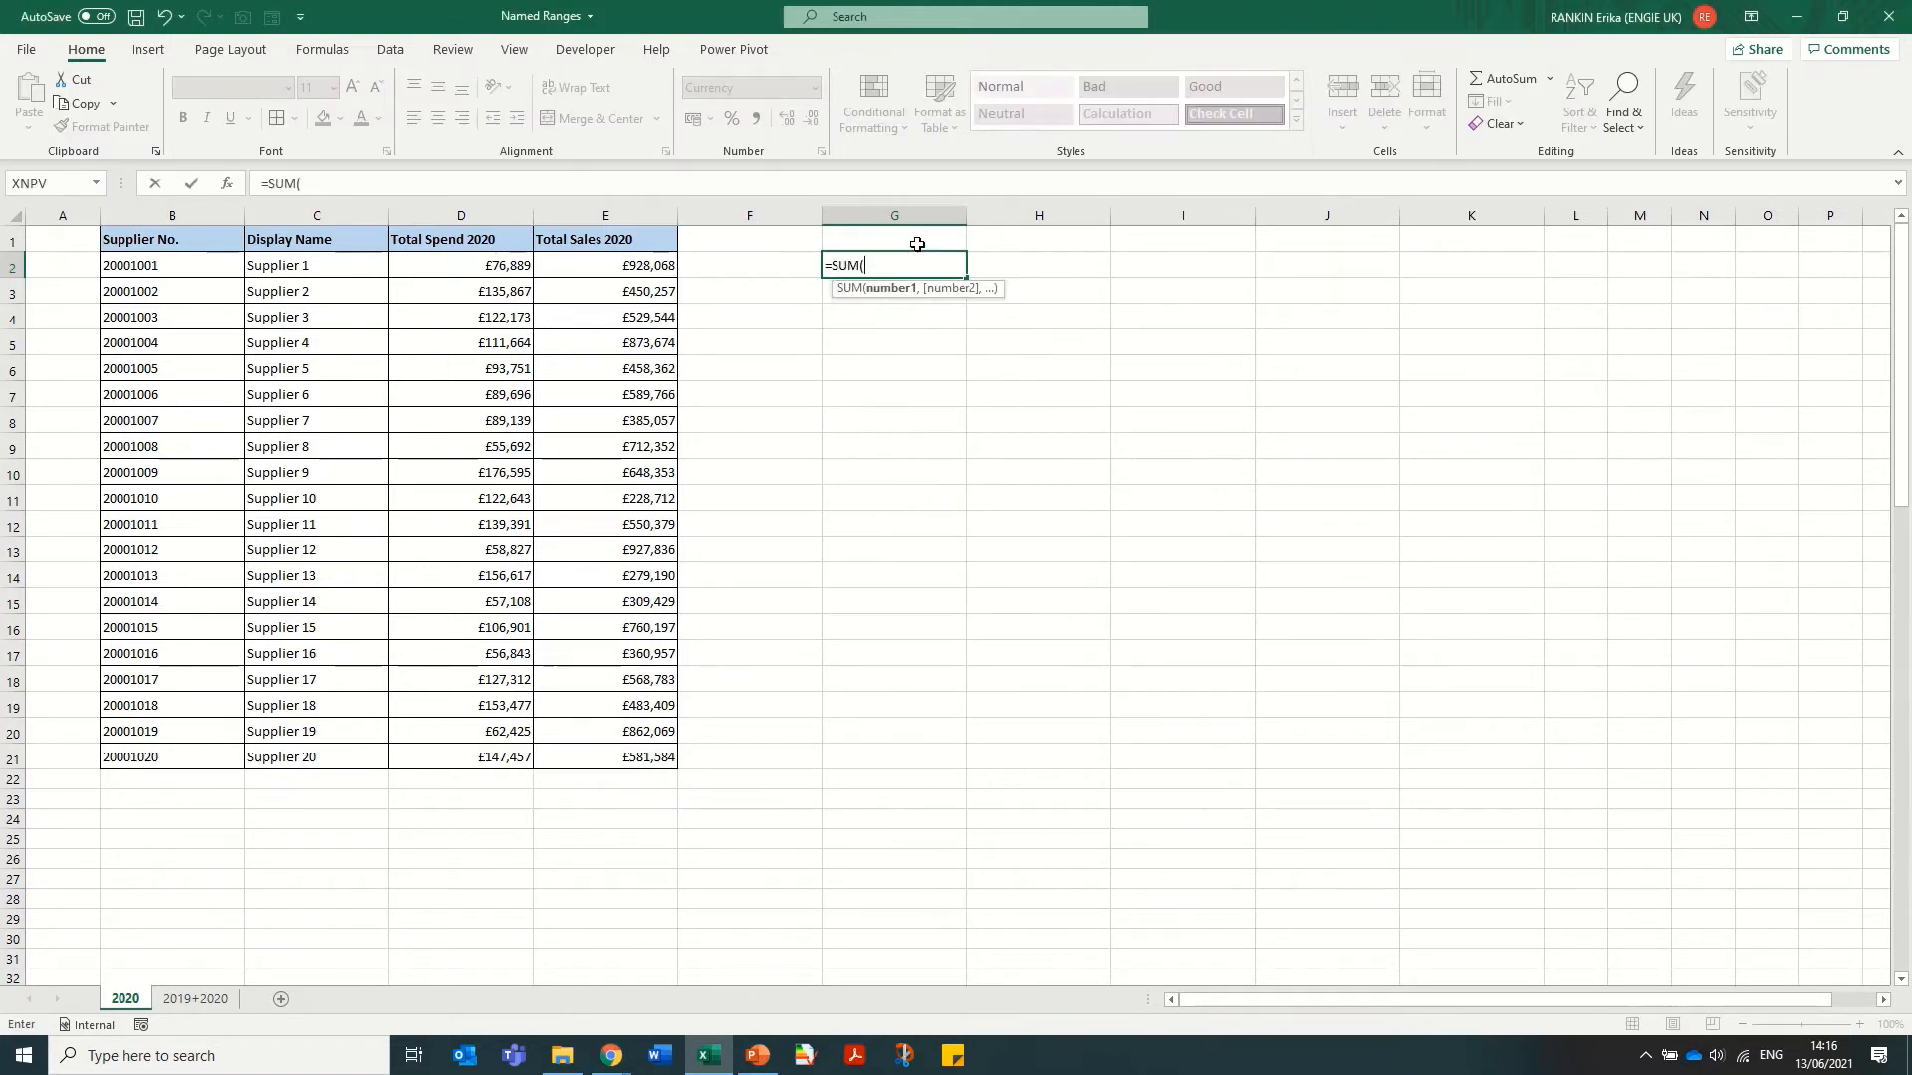
key("F3")
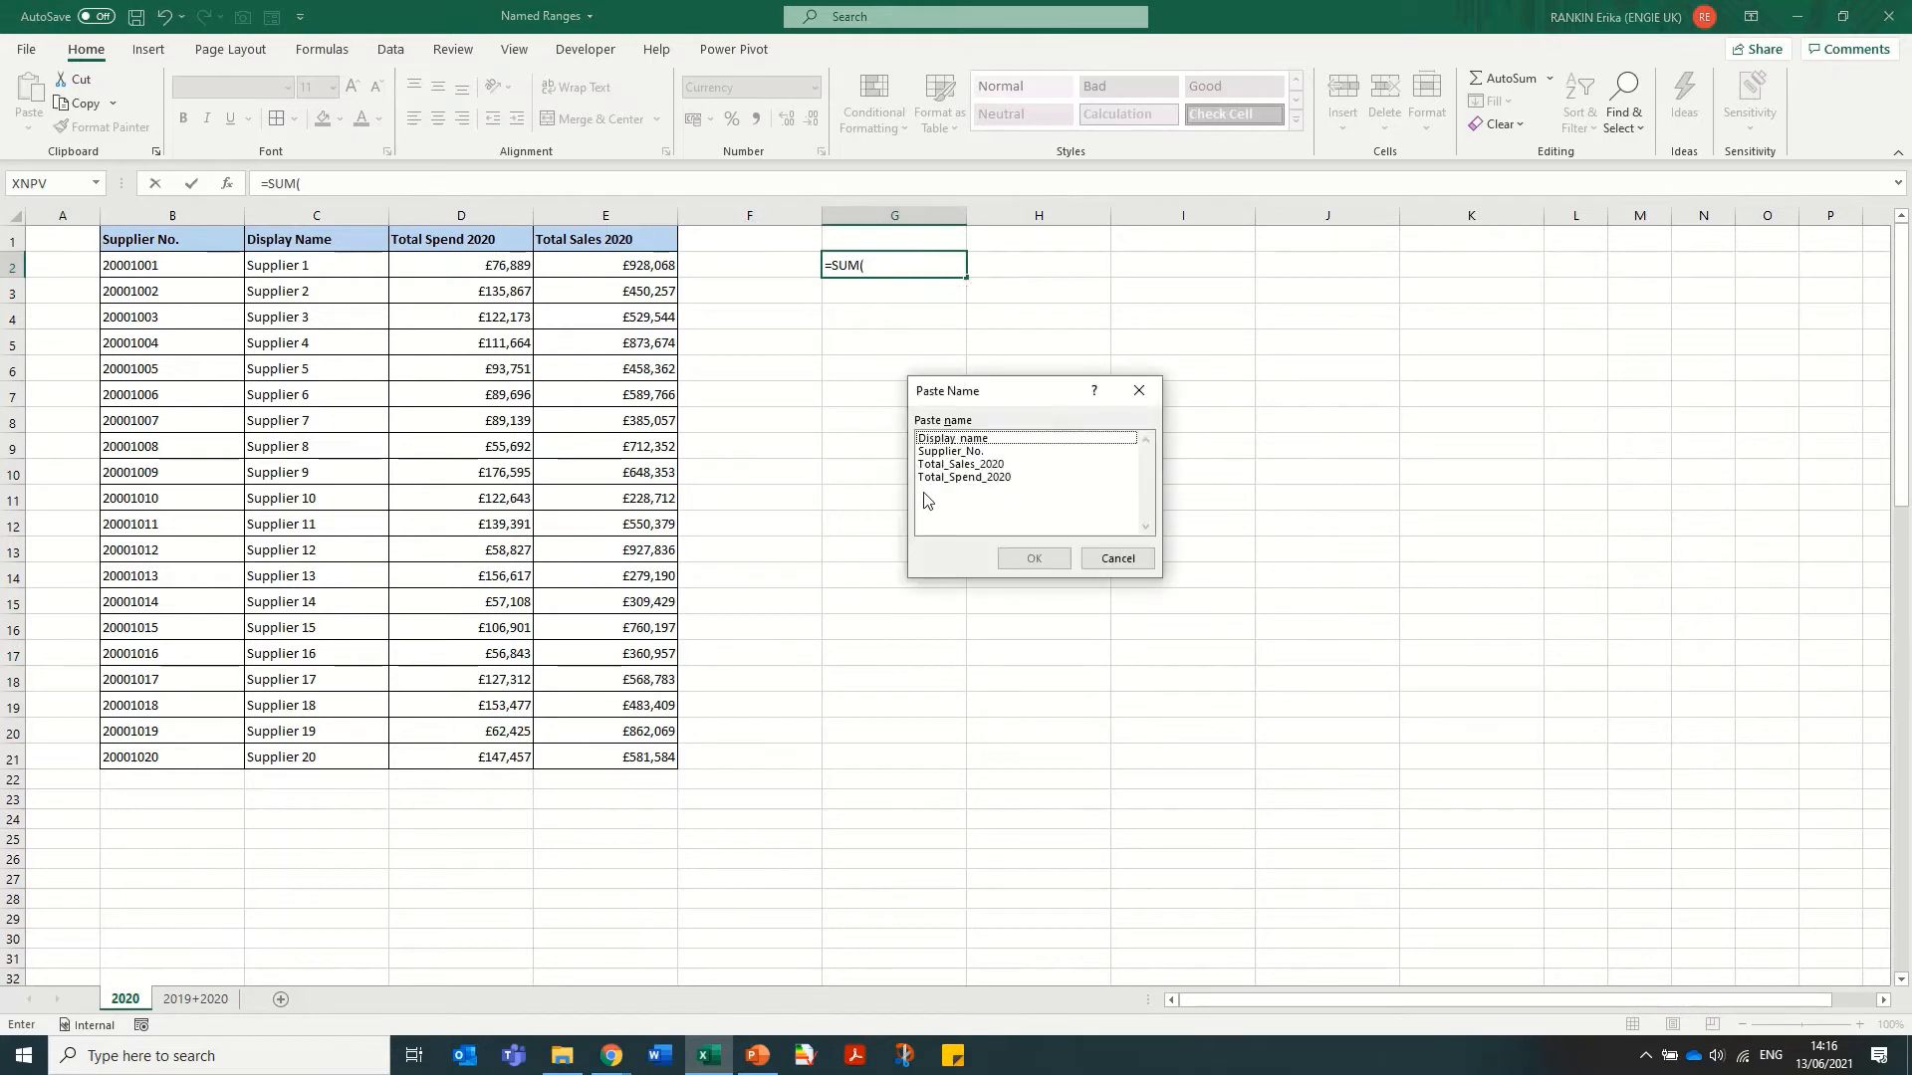
double_click(979, 476)
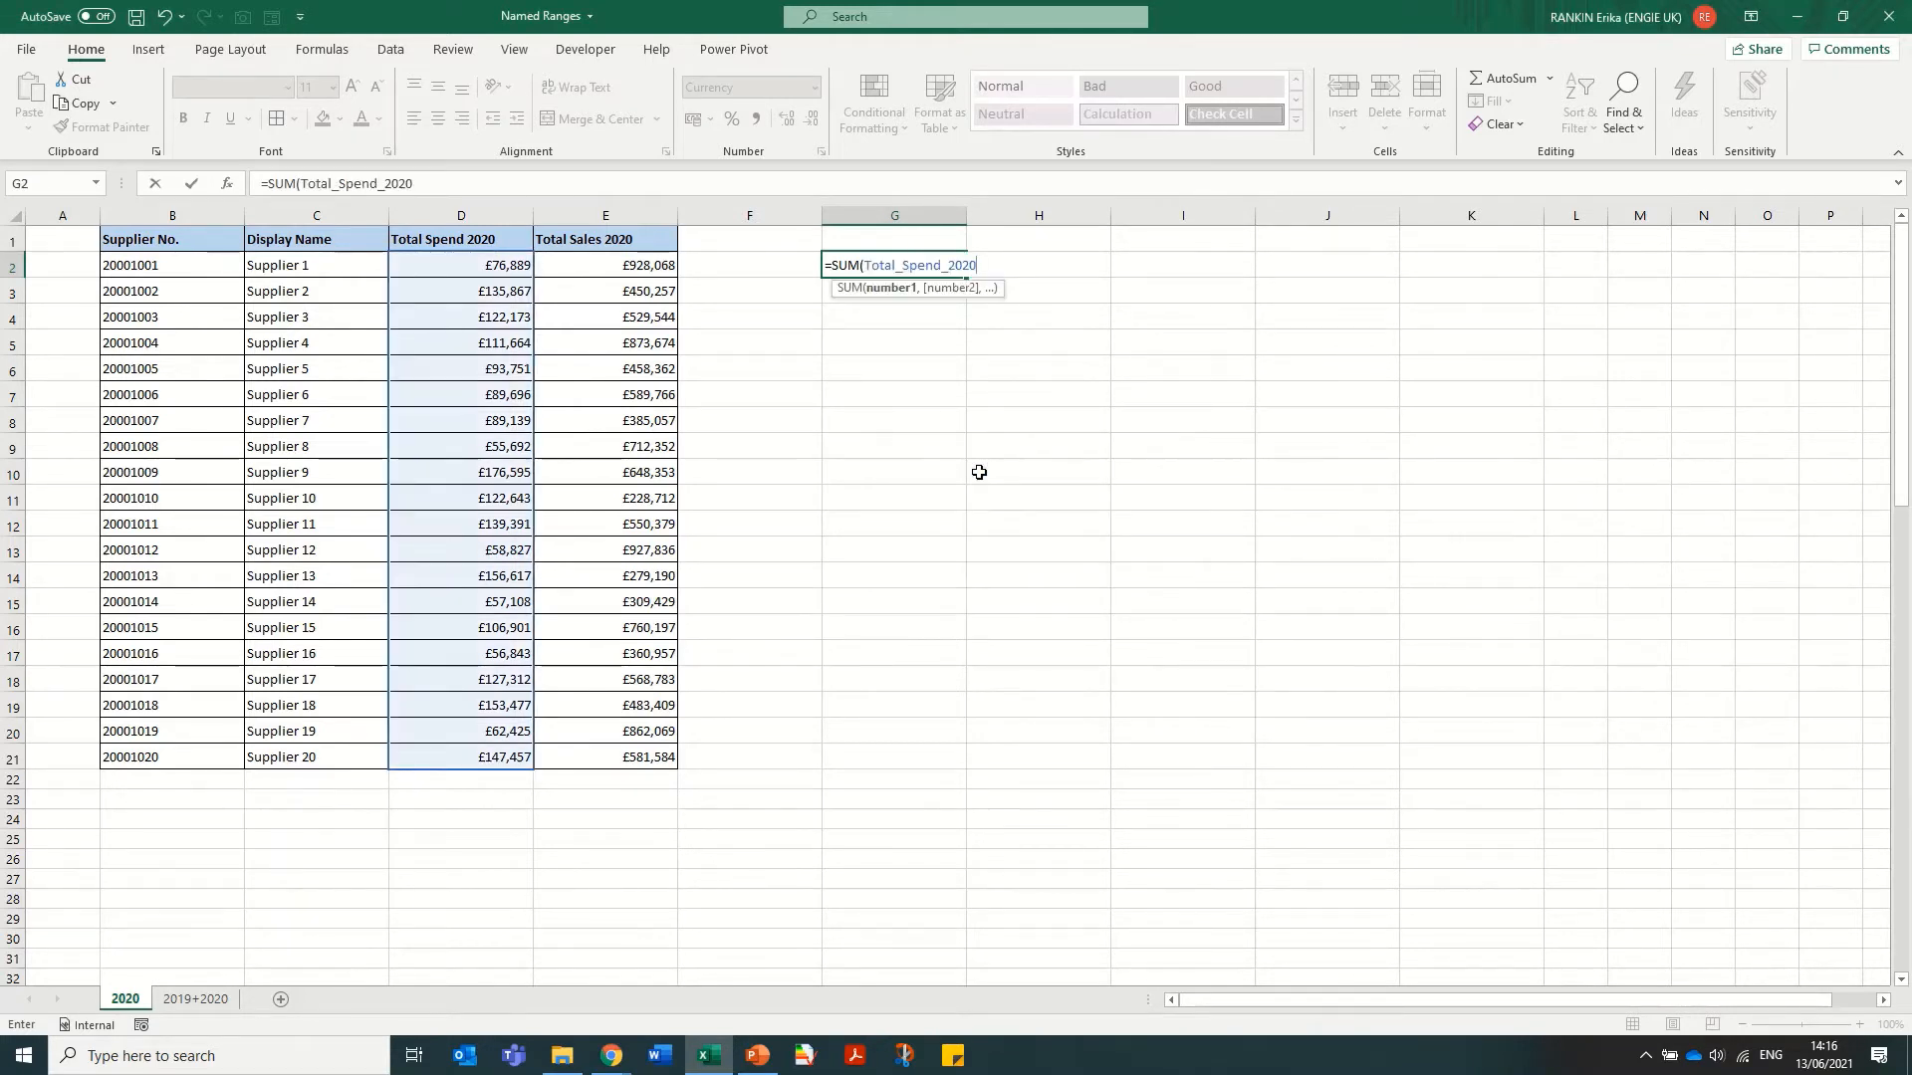
key("Return")
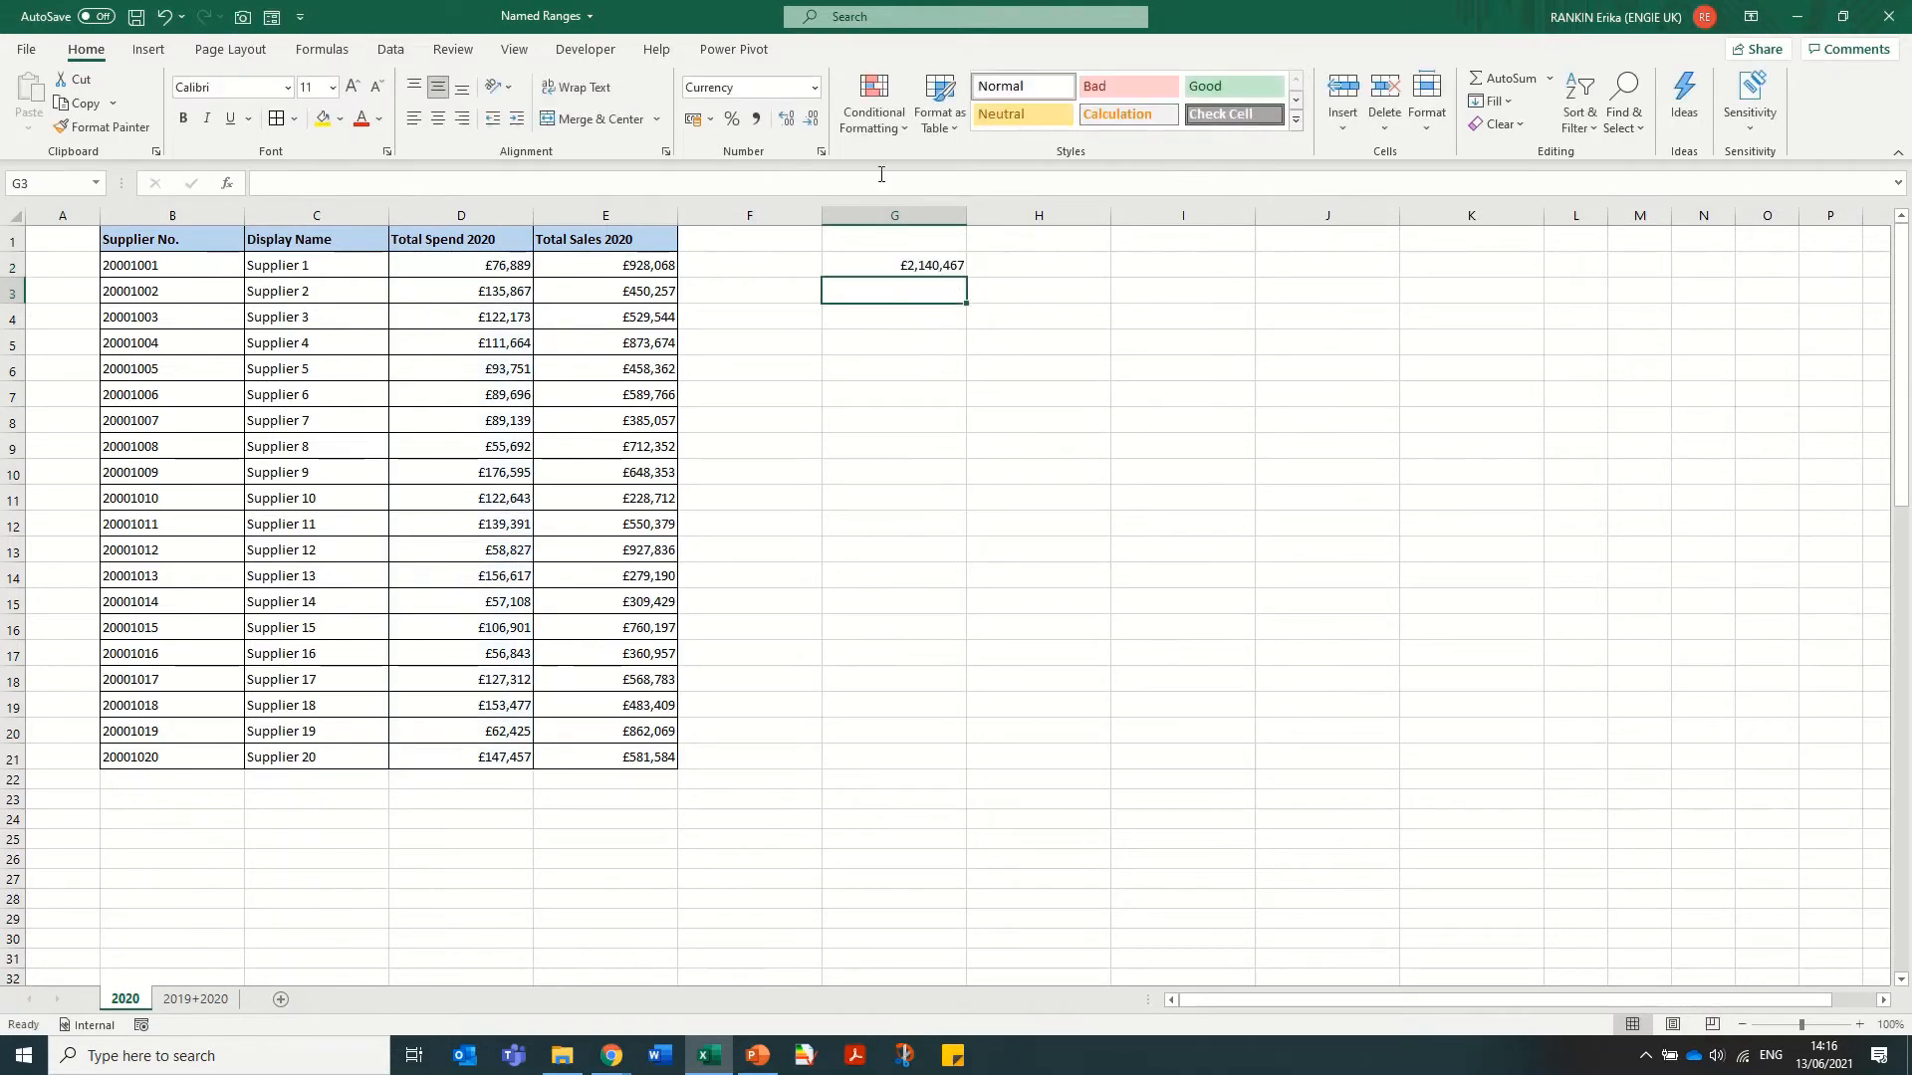
Add data validation to cell H2 allowing a List with the source =Display_name, inserted with Paste Name, and browse the offered suppliers
left_click(998, 260)
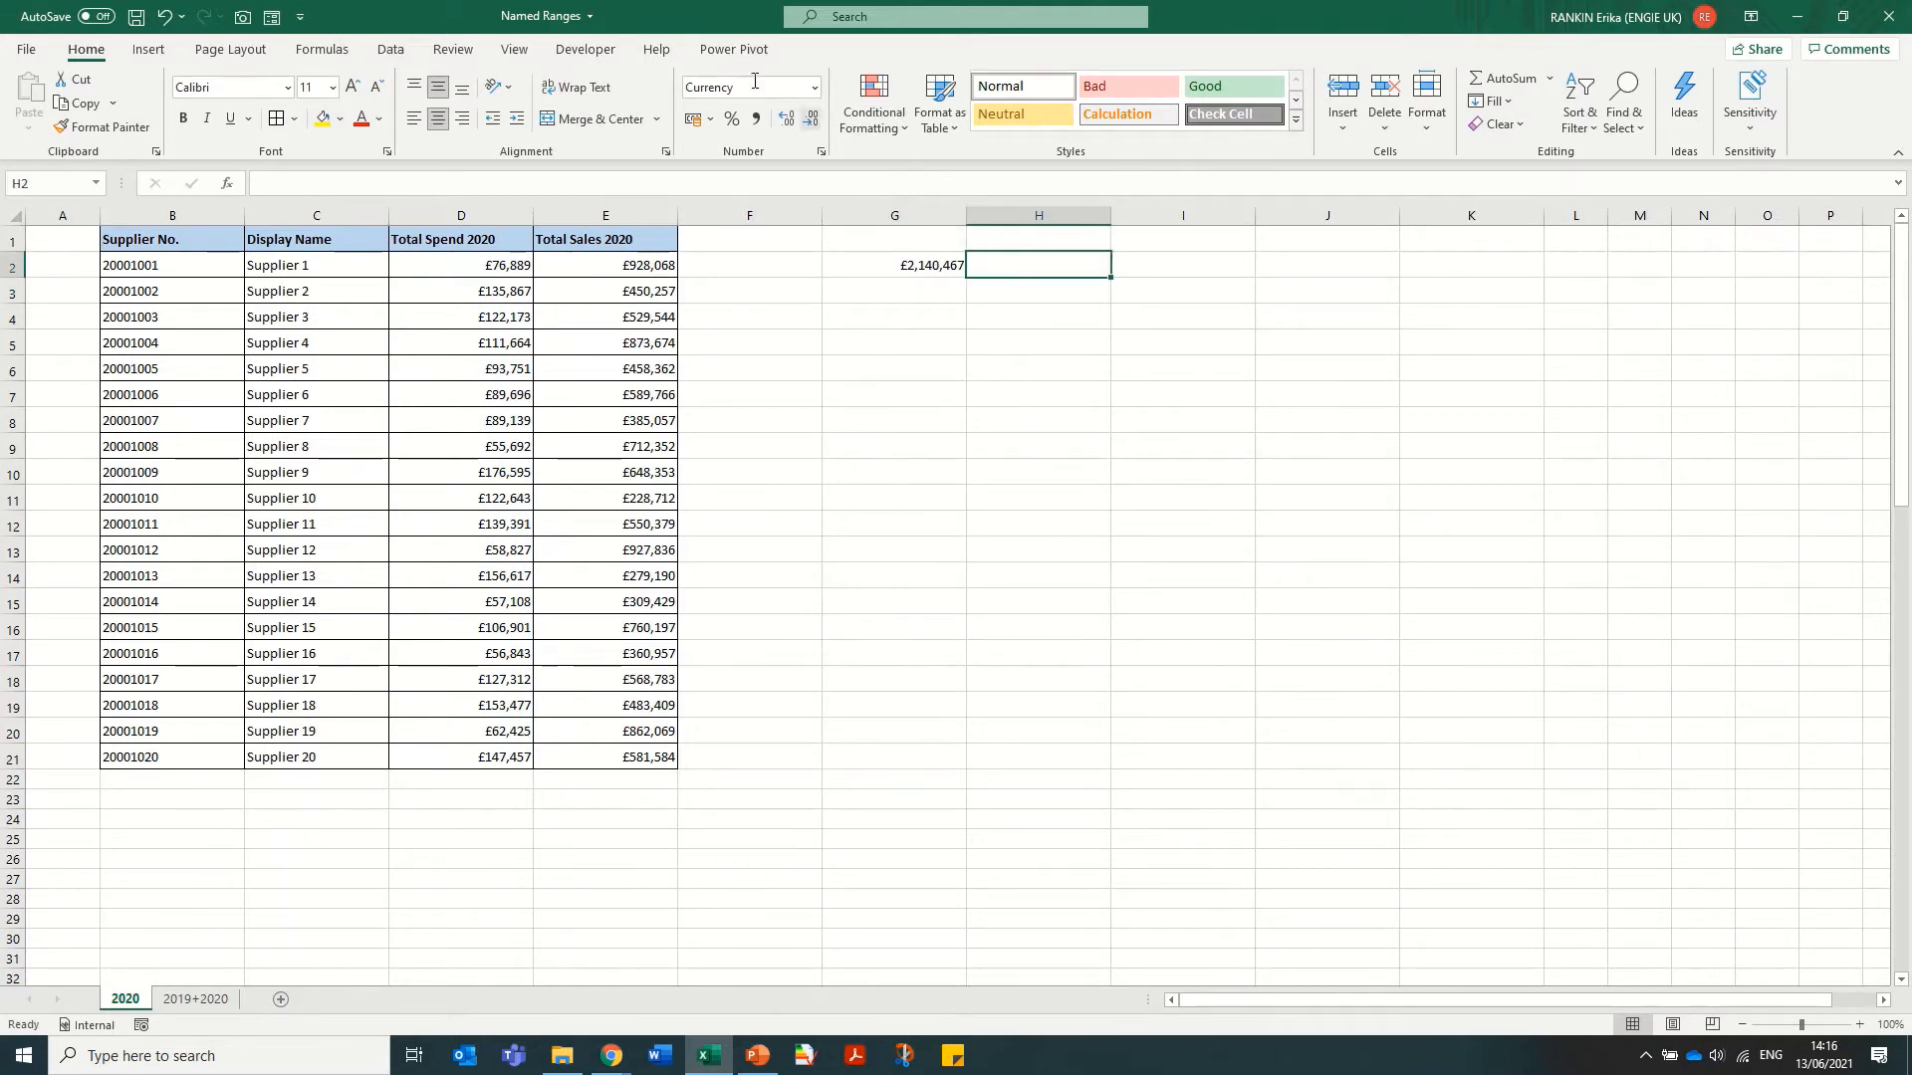
left_click(396, 57)
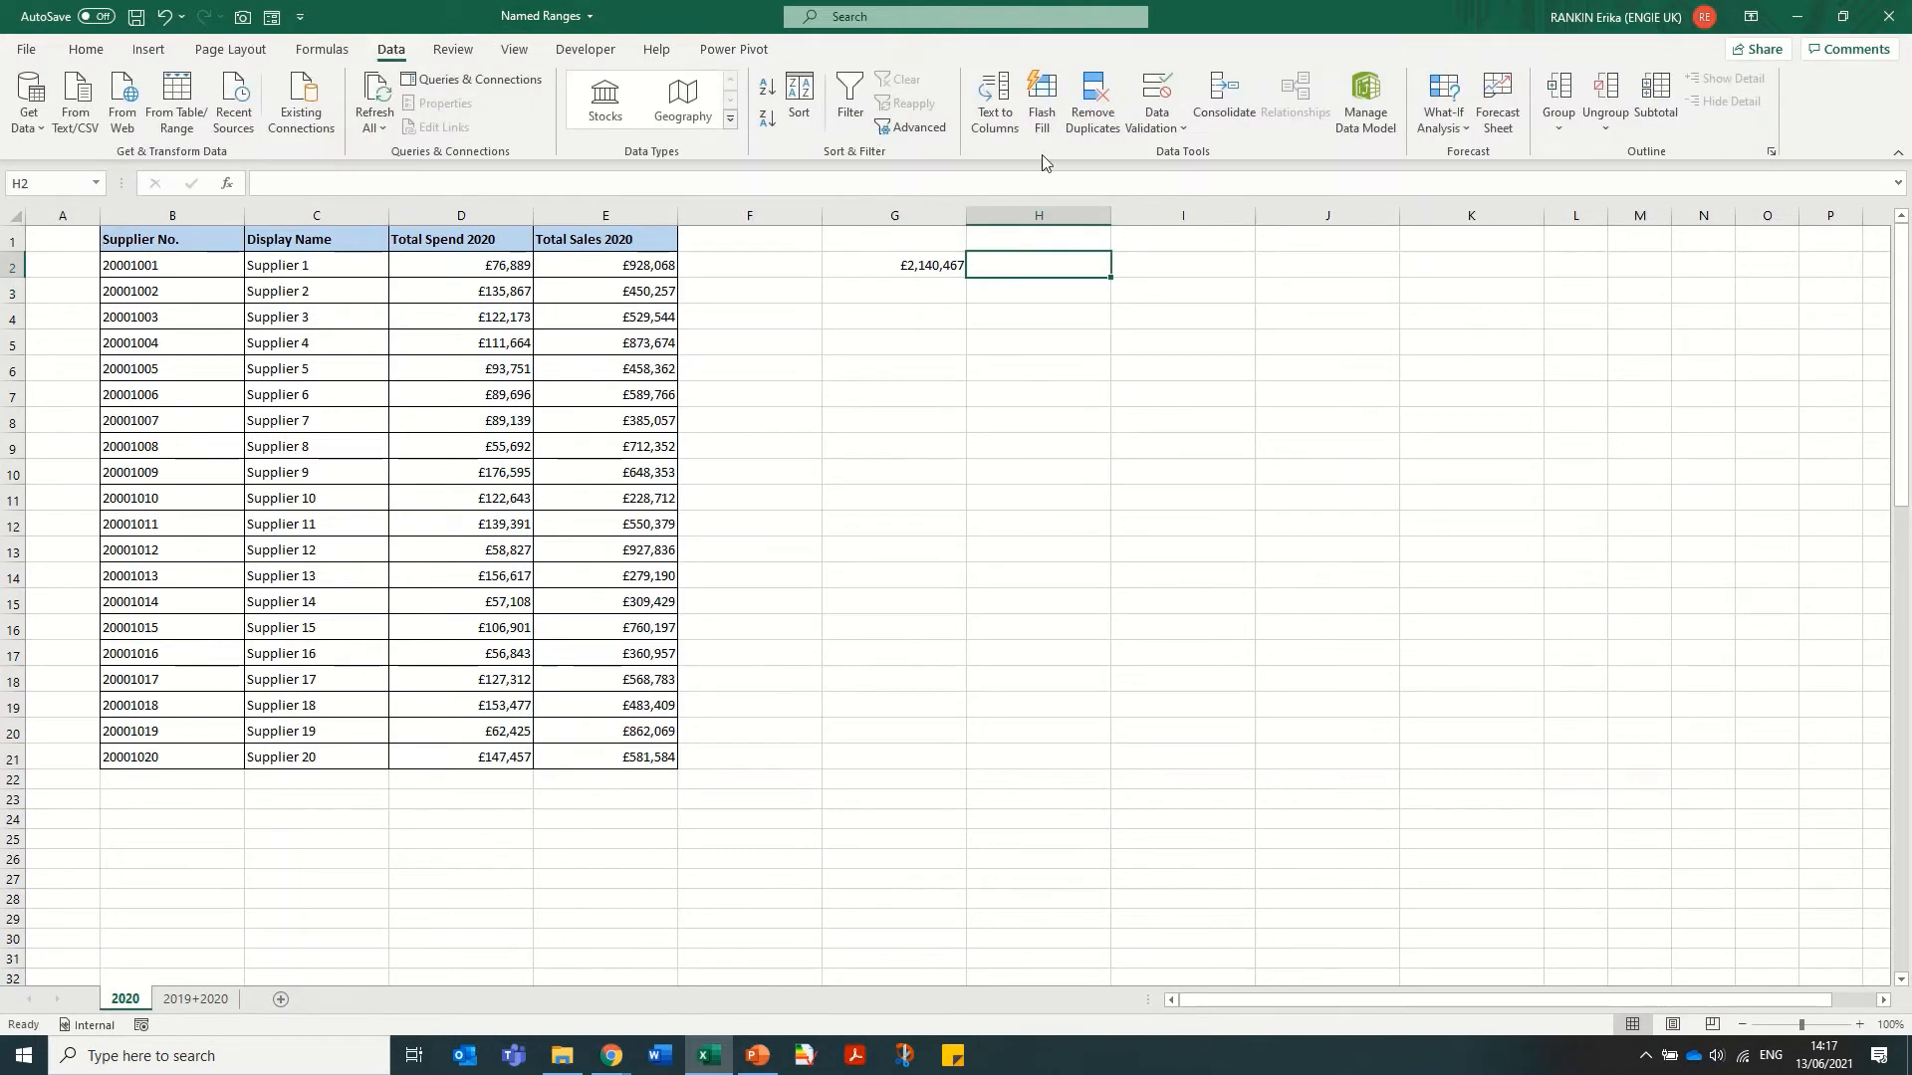
left_click(1159, 94)
left_click(1008, 434)
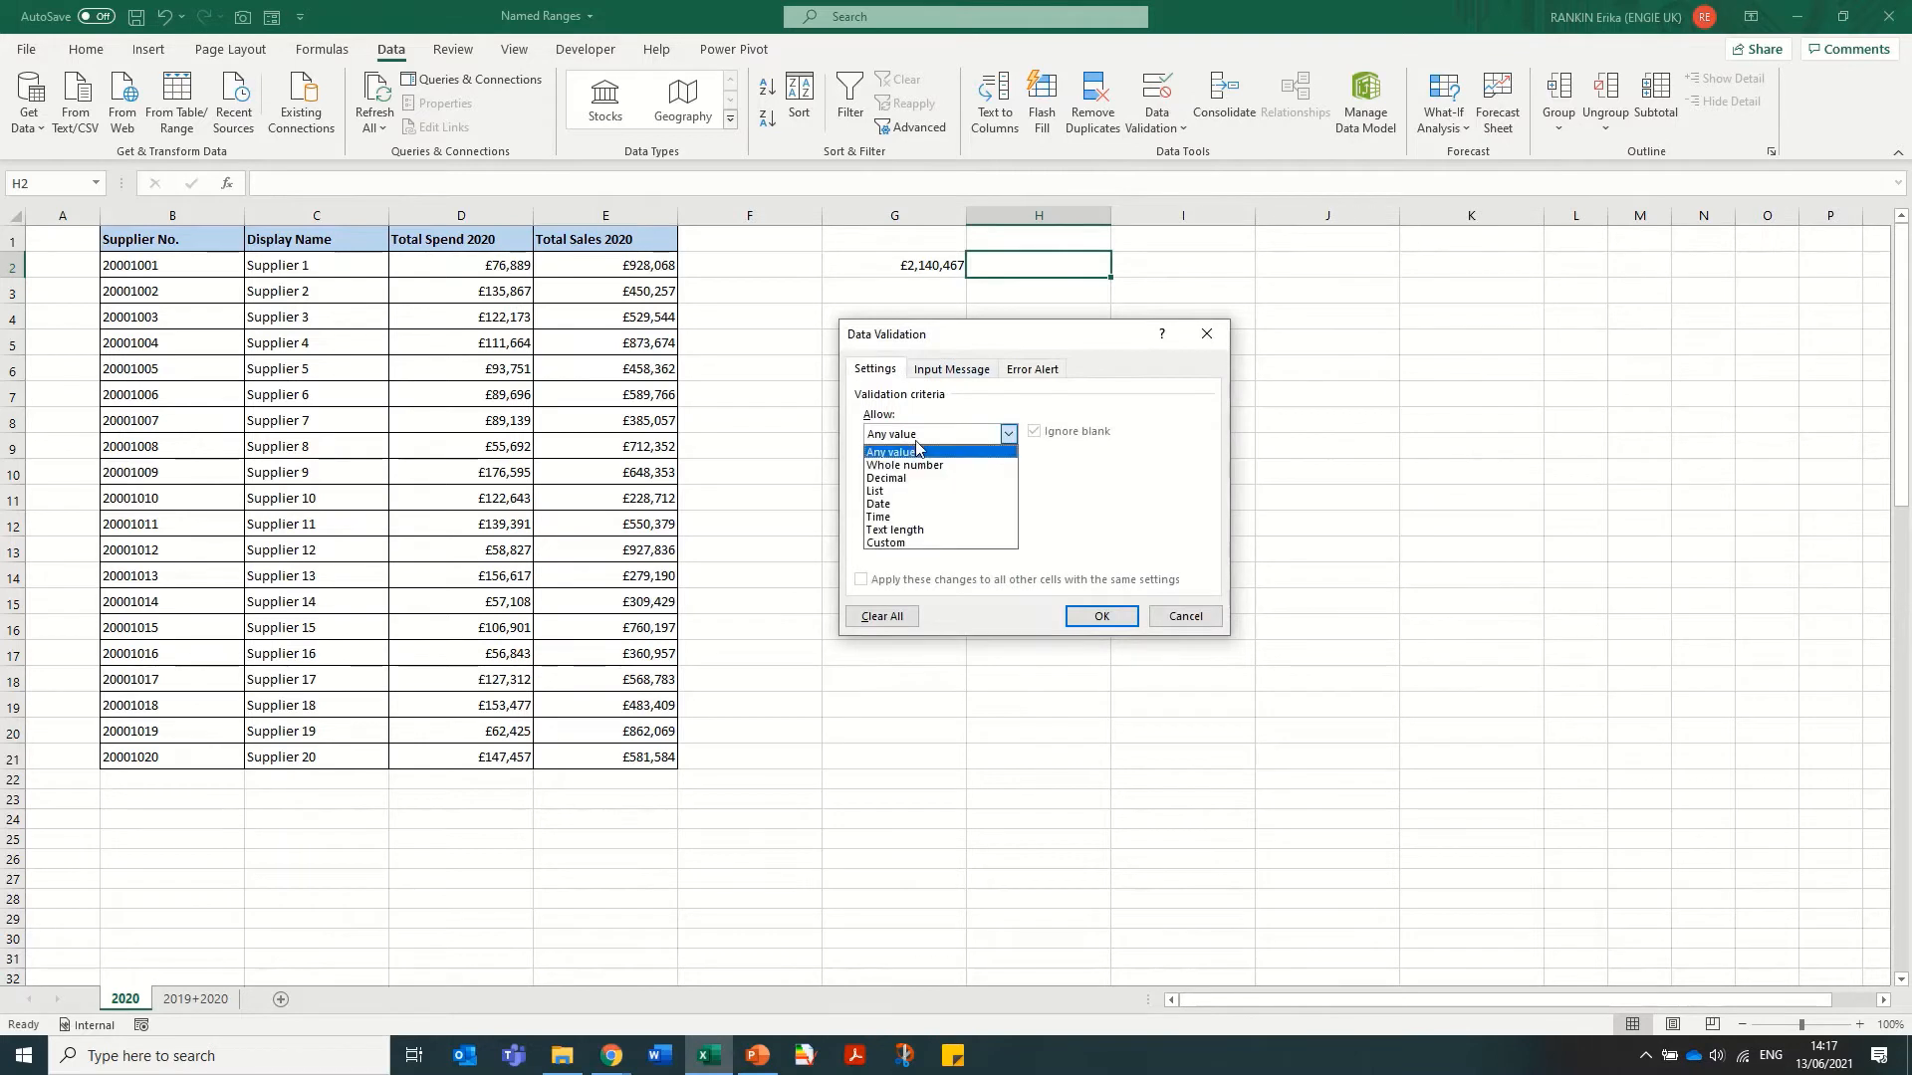
left_click(875, 491)
left_click(919, 515)
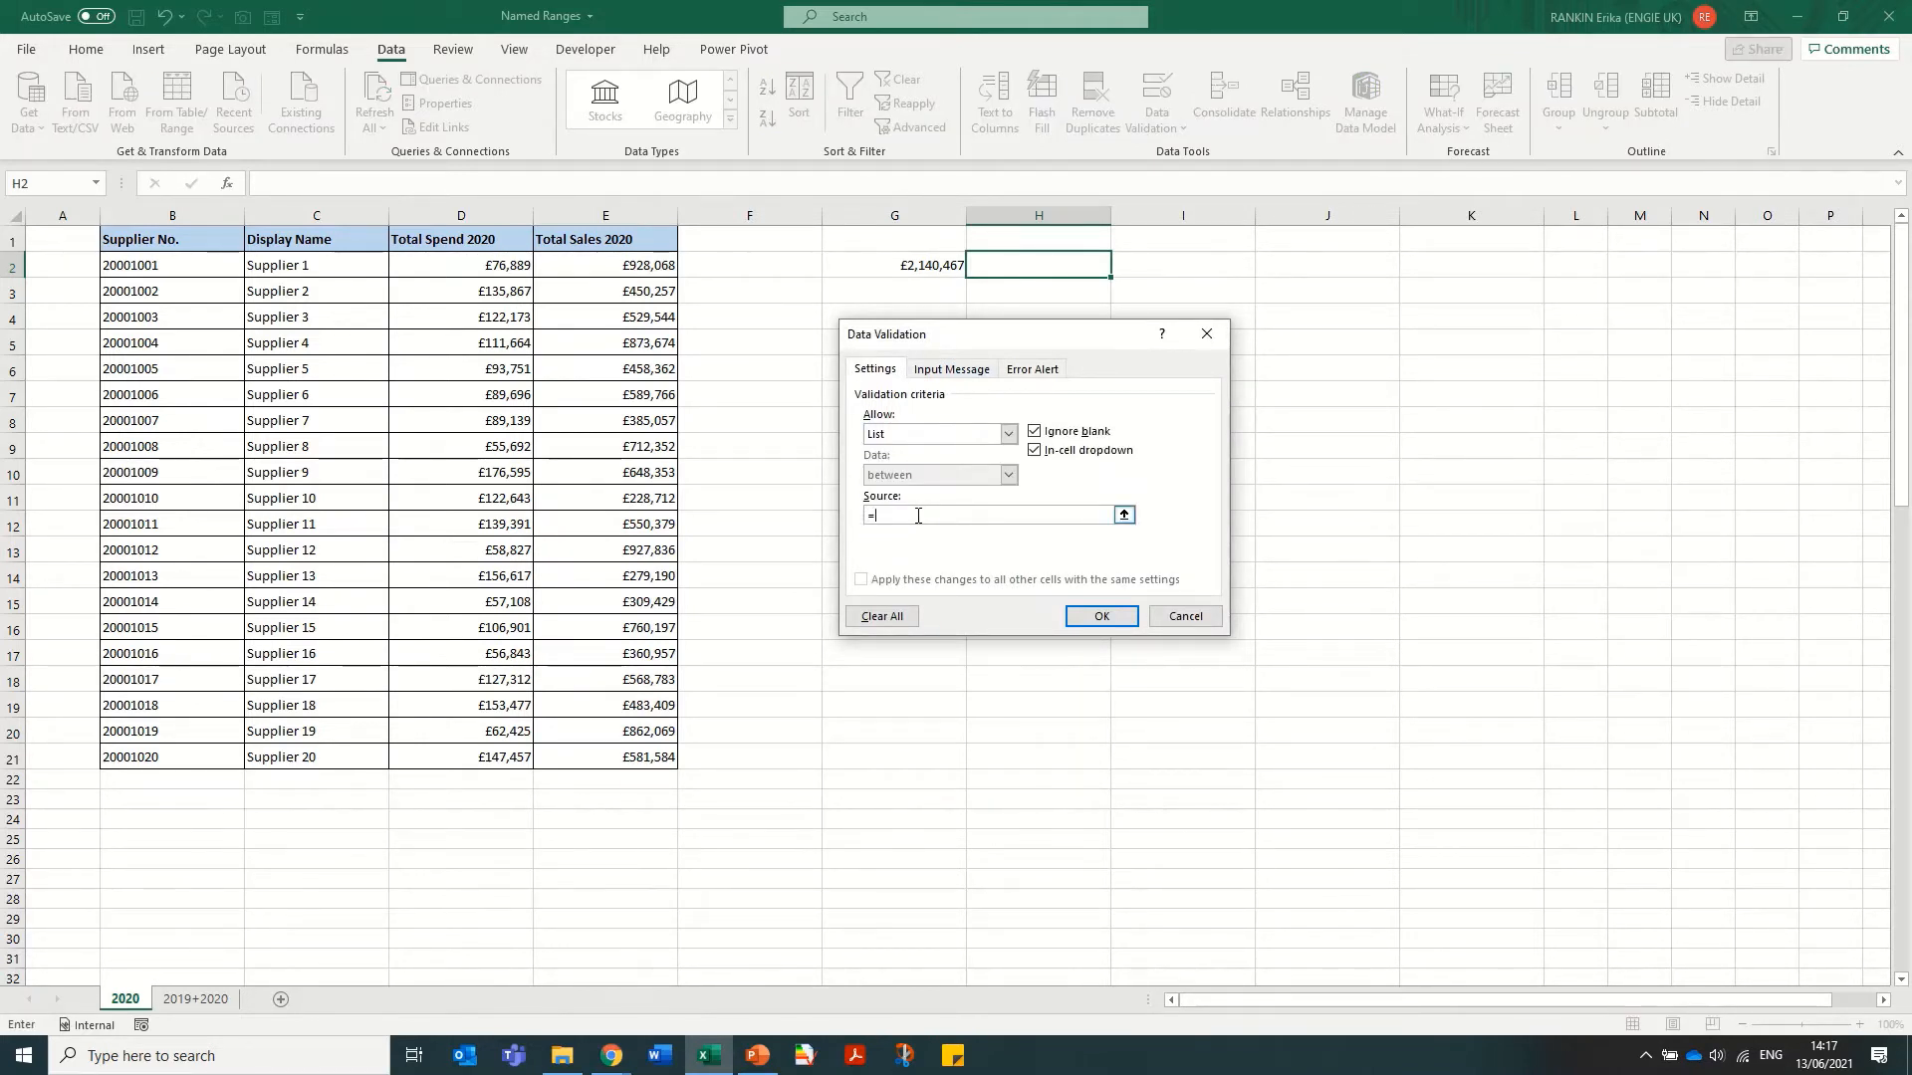
key("F3")
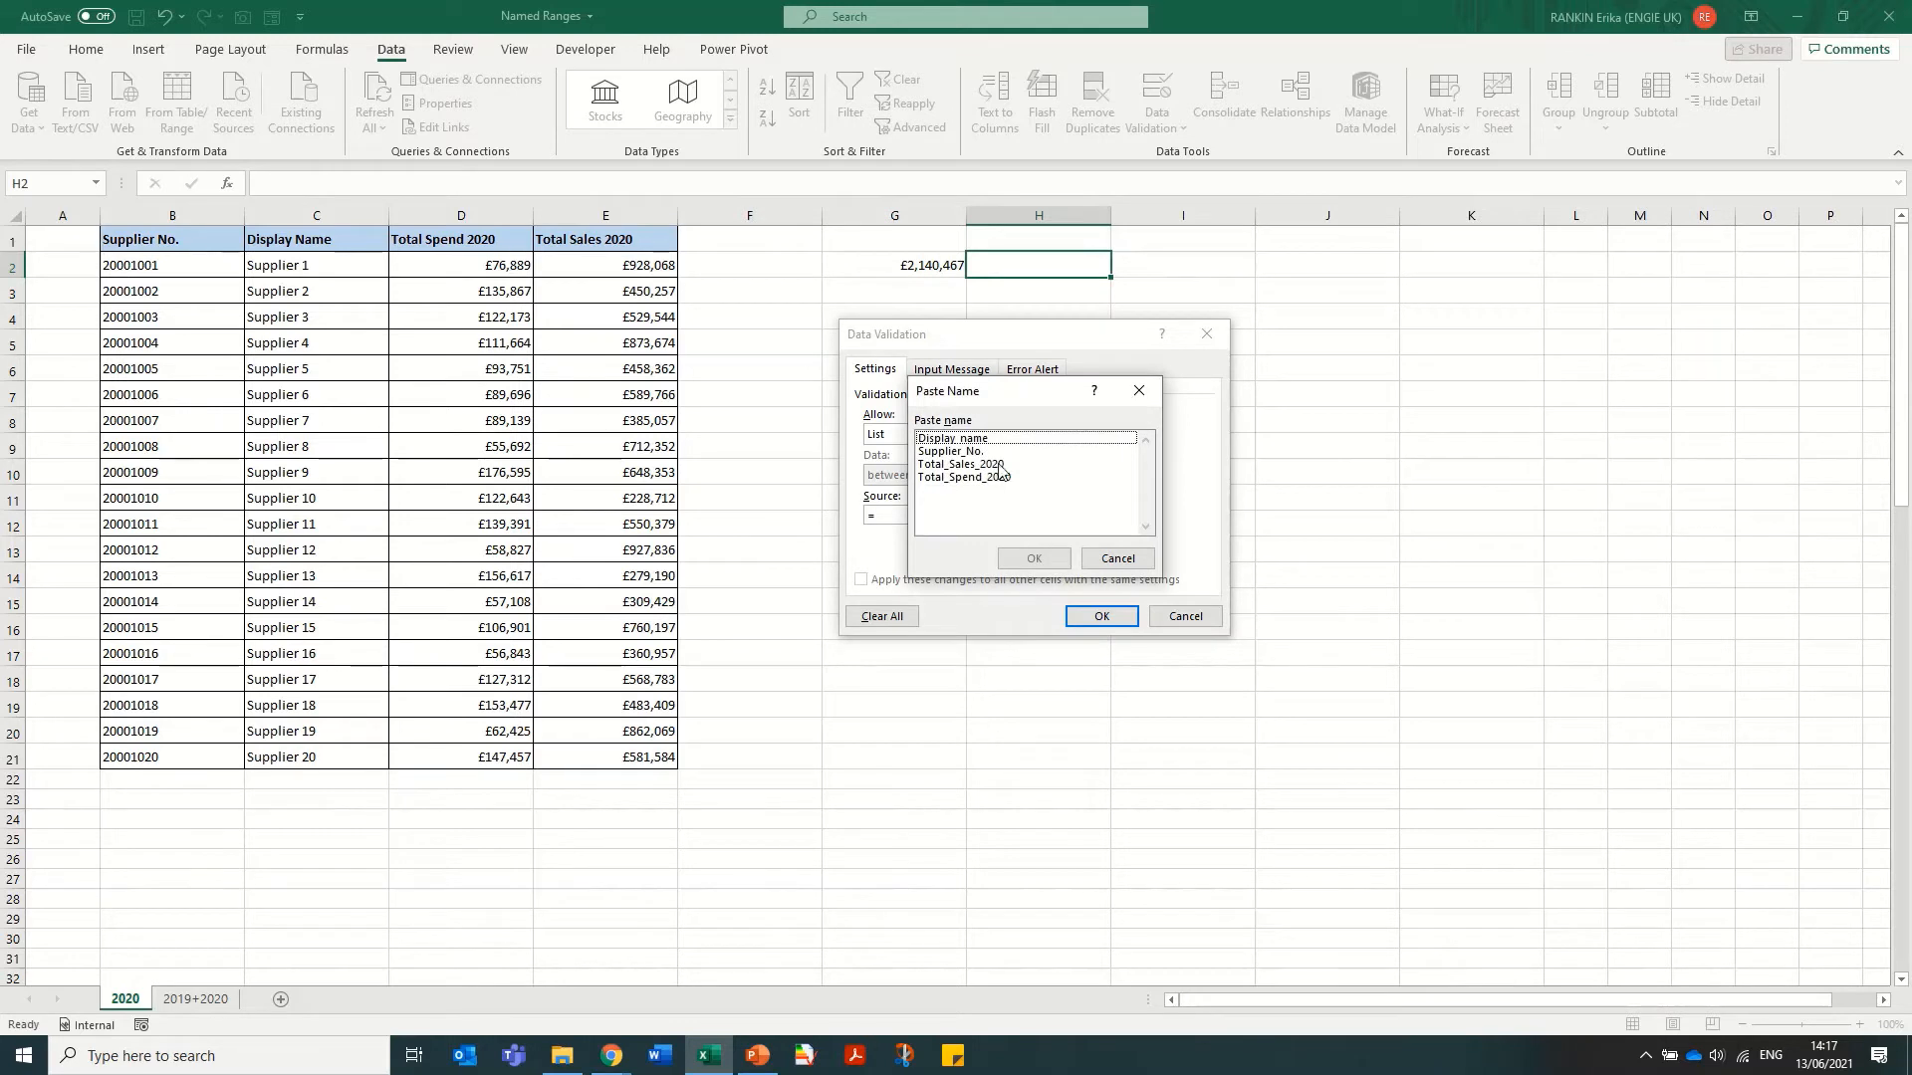
double_click(946, 439)
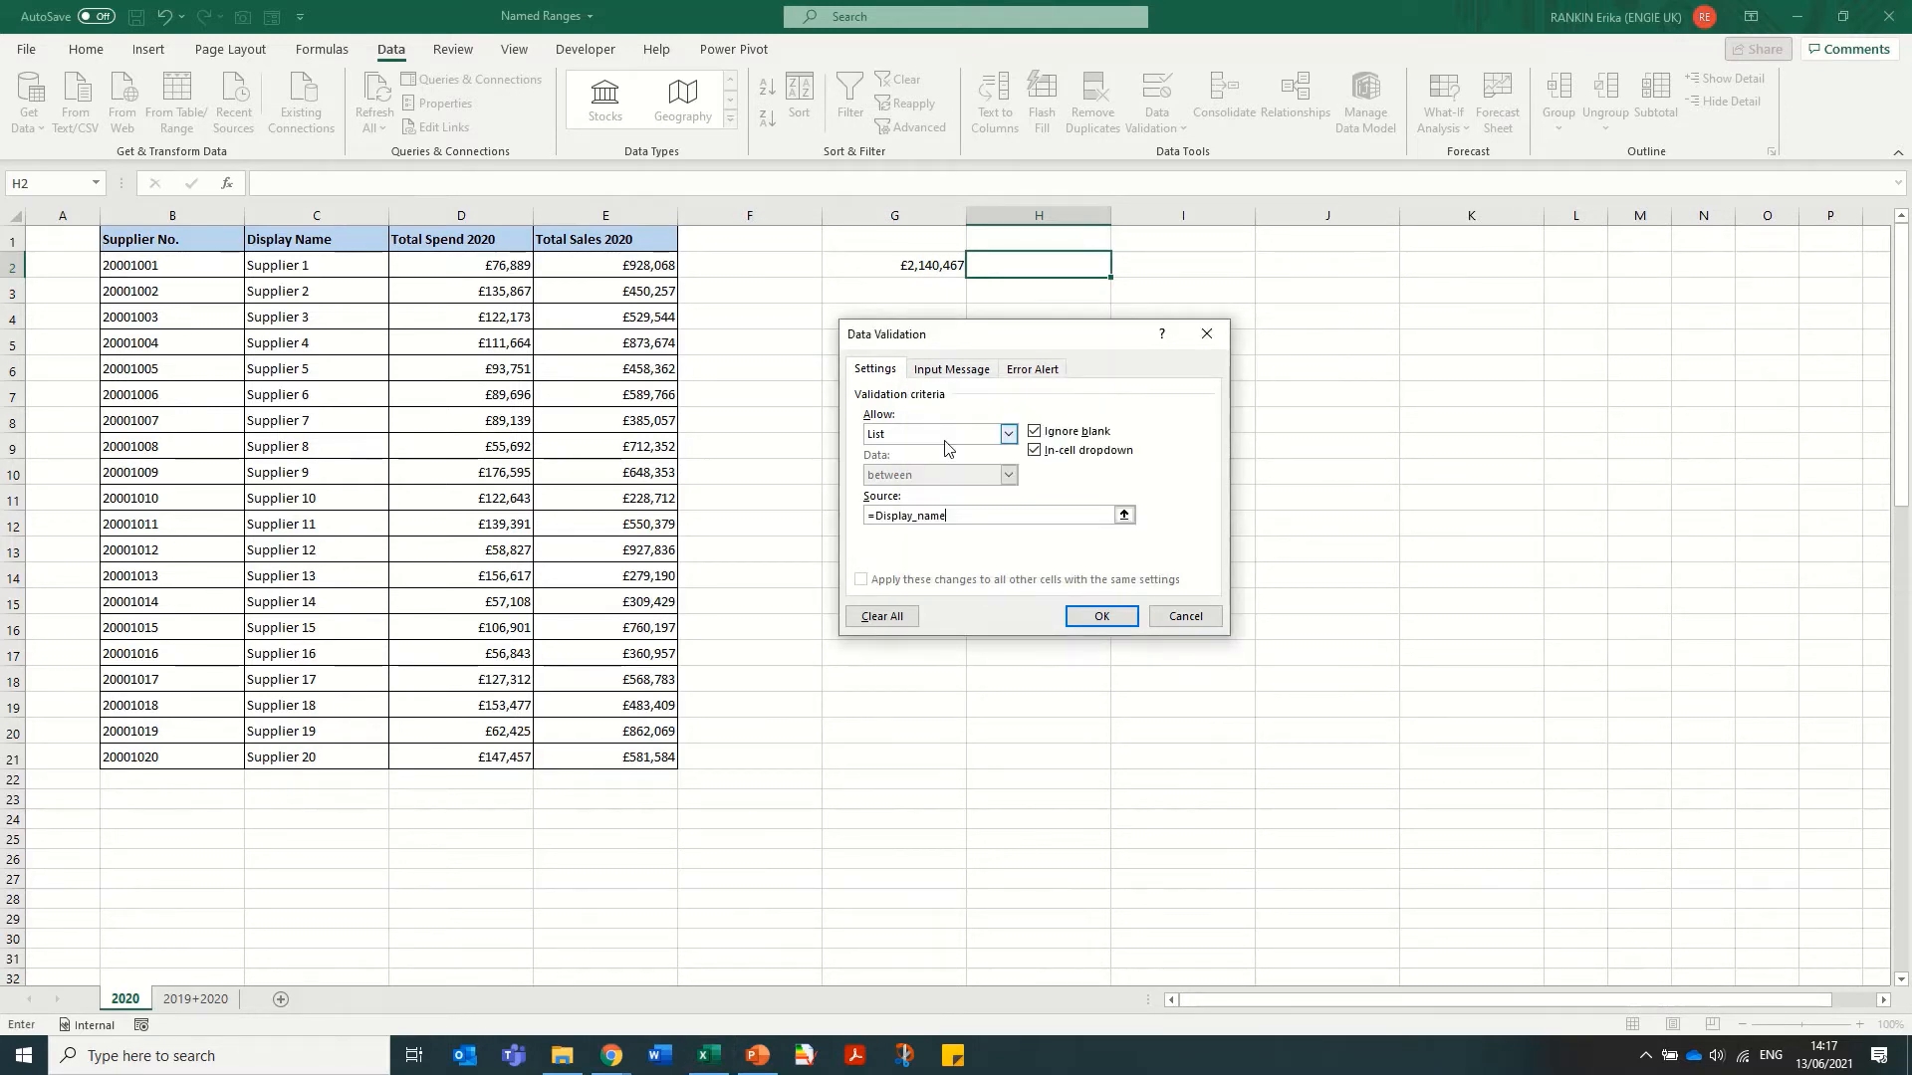
left_click(1101, 617)
left_click(1119, 267)
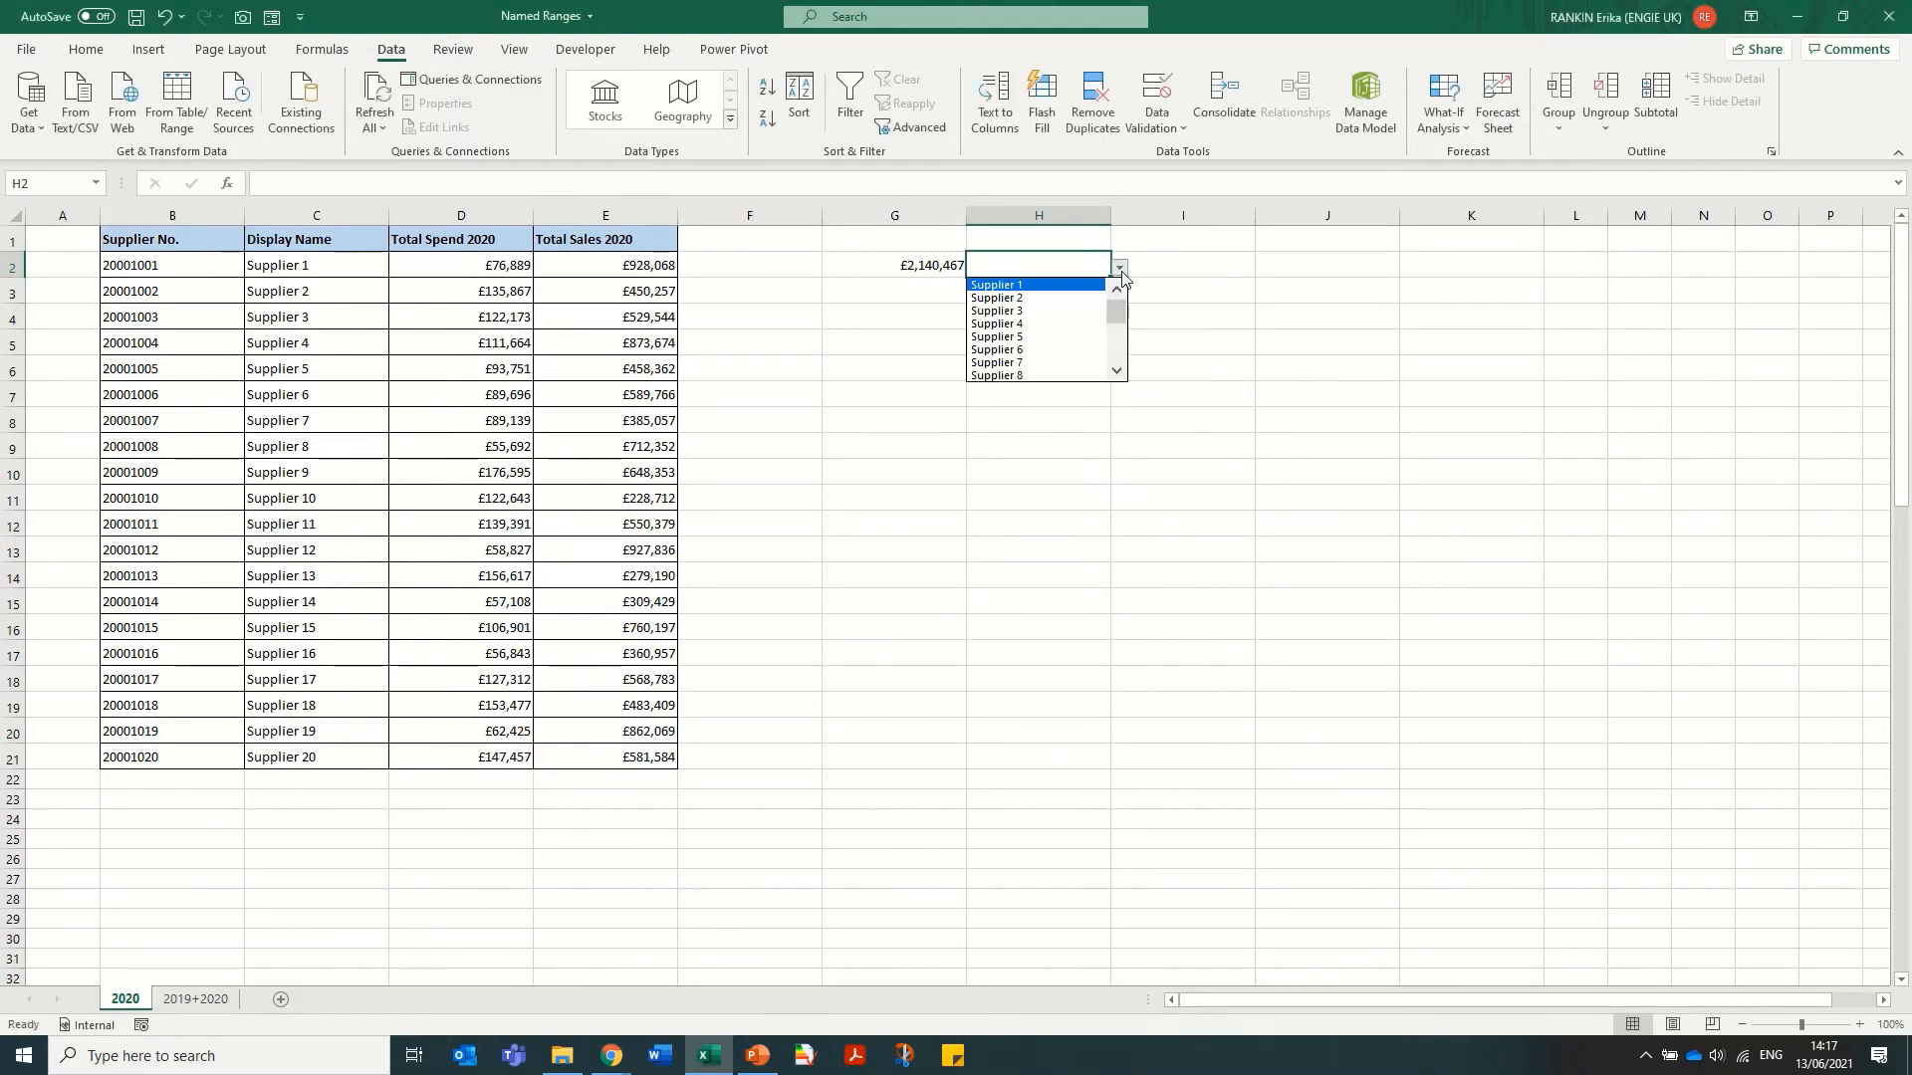
left_click(1116, 348)
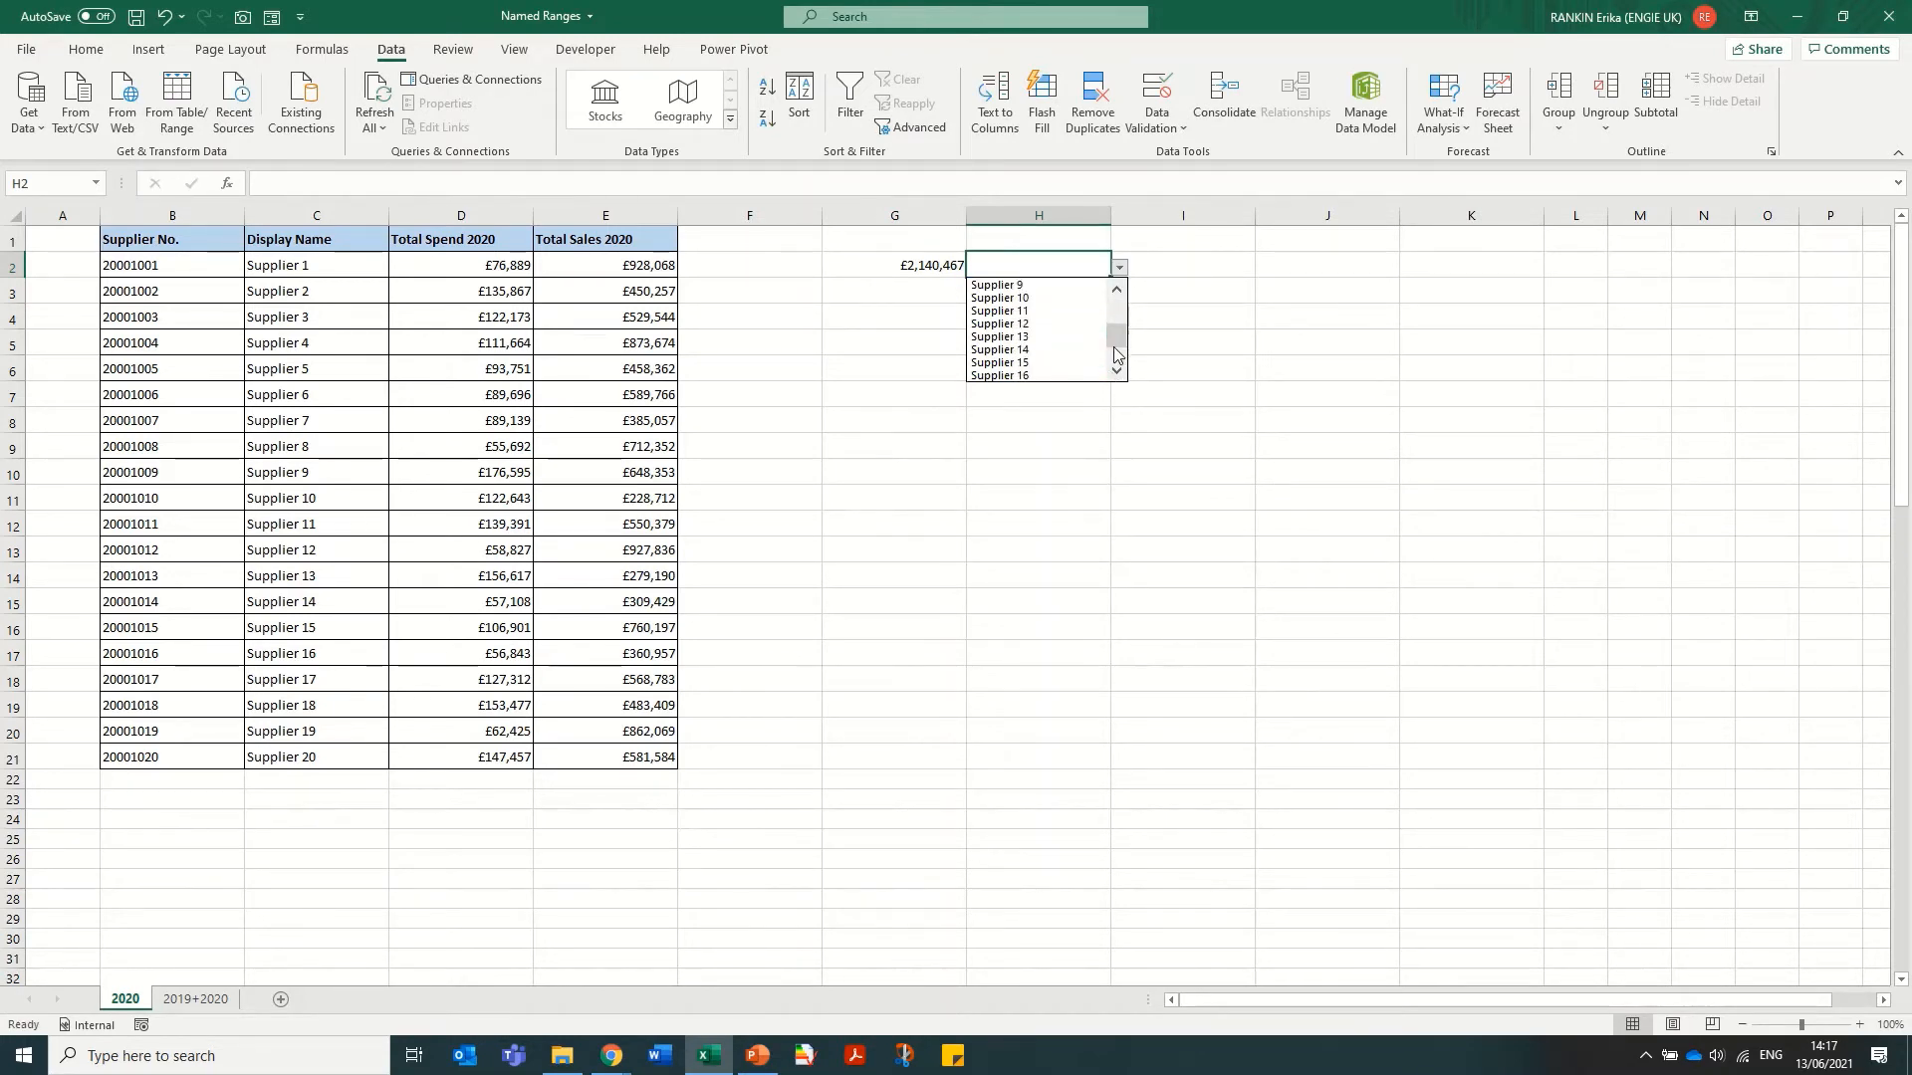
key("Escape")
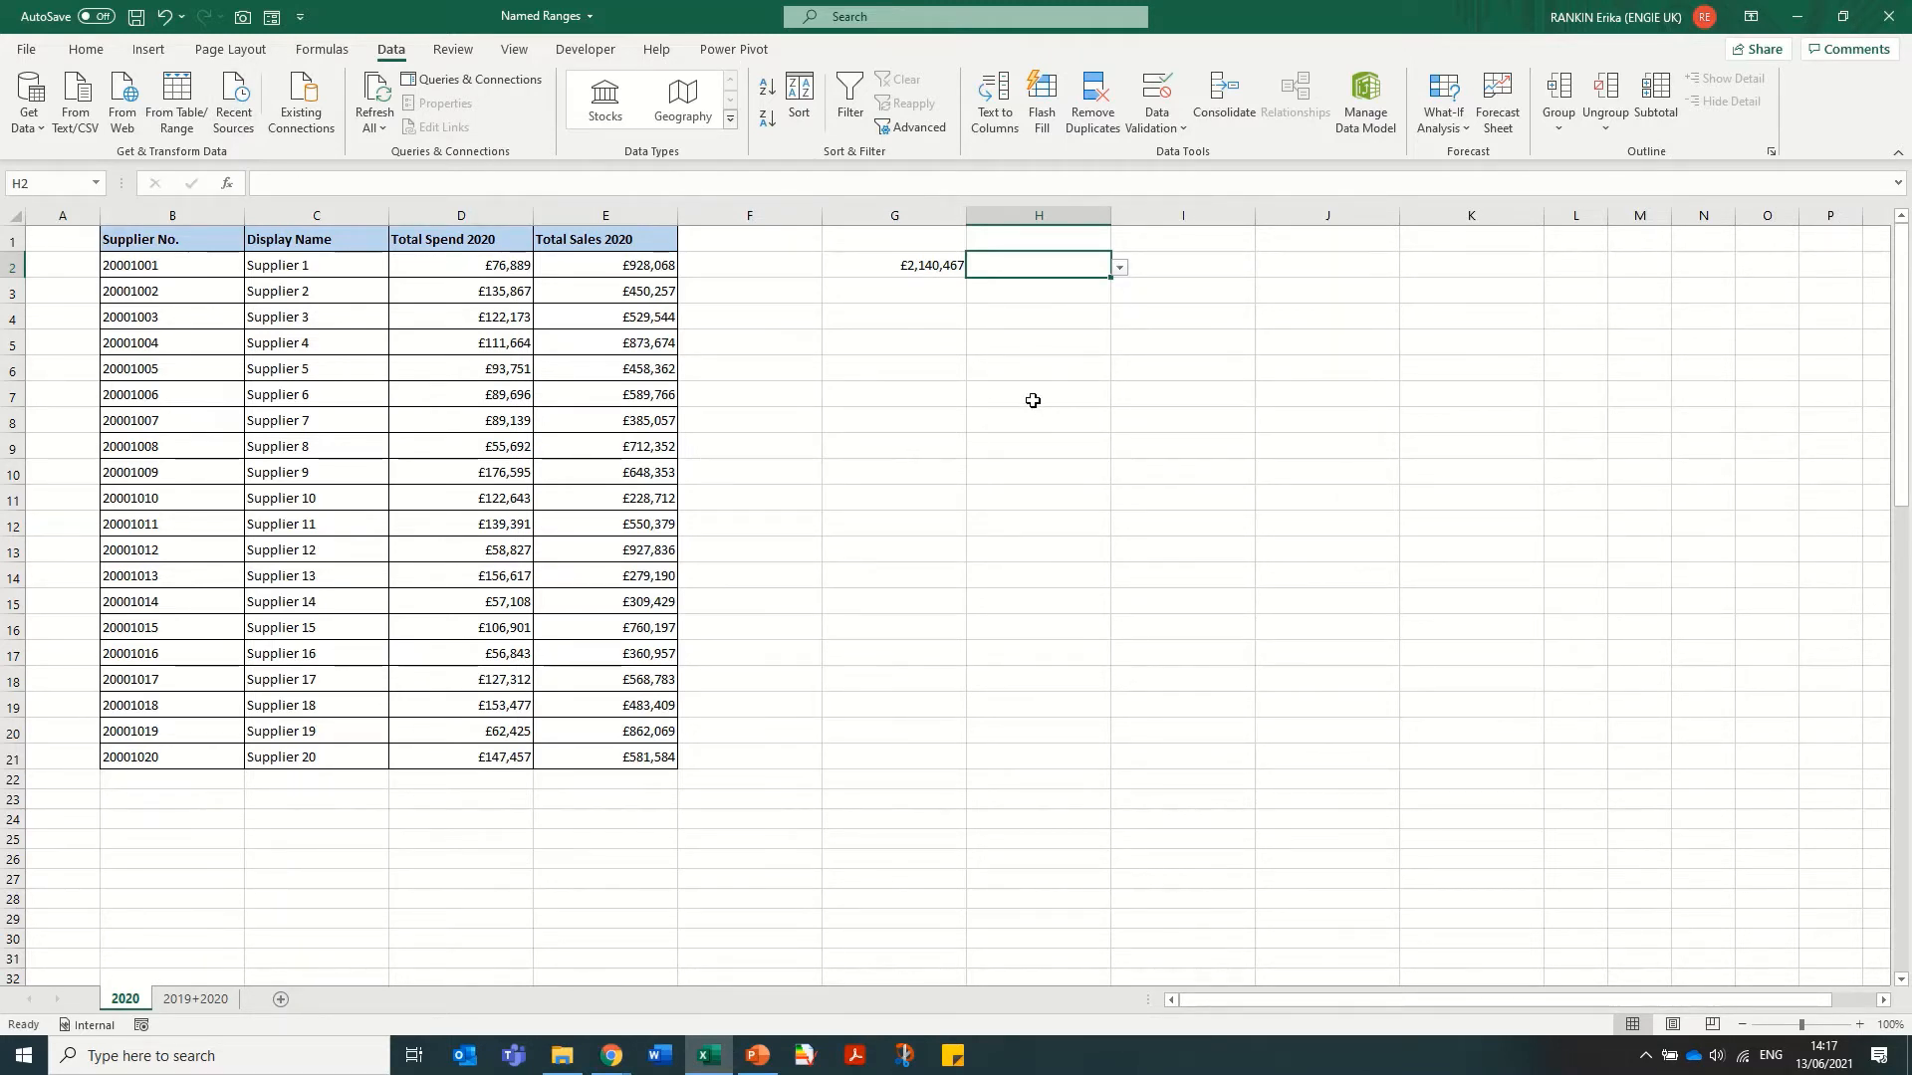
Review the defined names in the Name Manager, and open Create from Selection for the supplier table B1:E21
key("ctrl+F3")
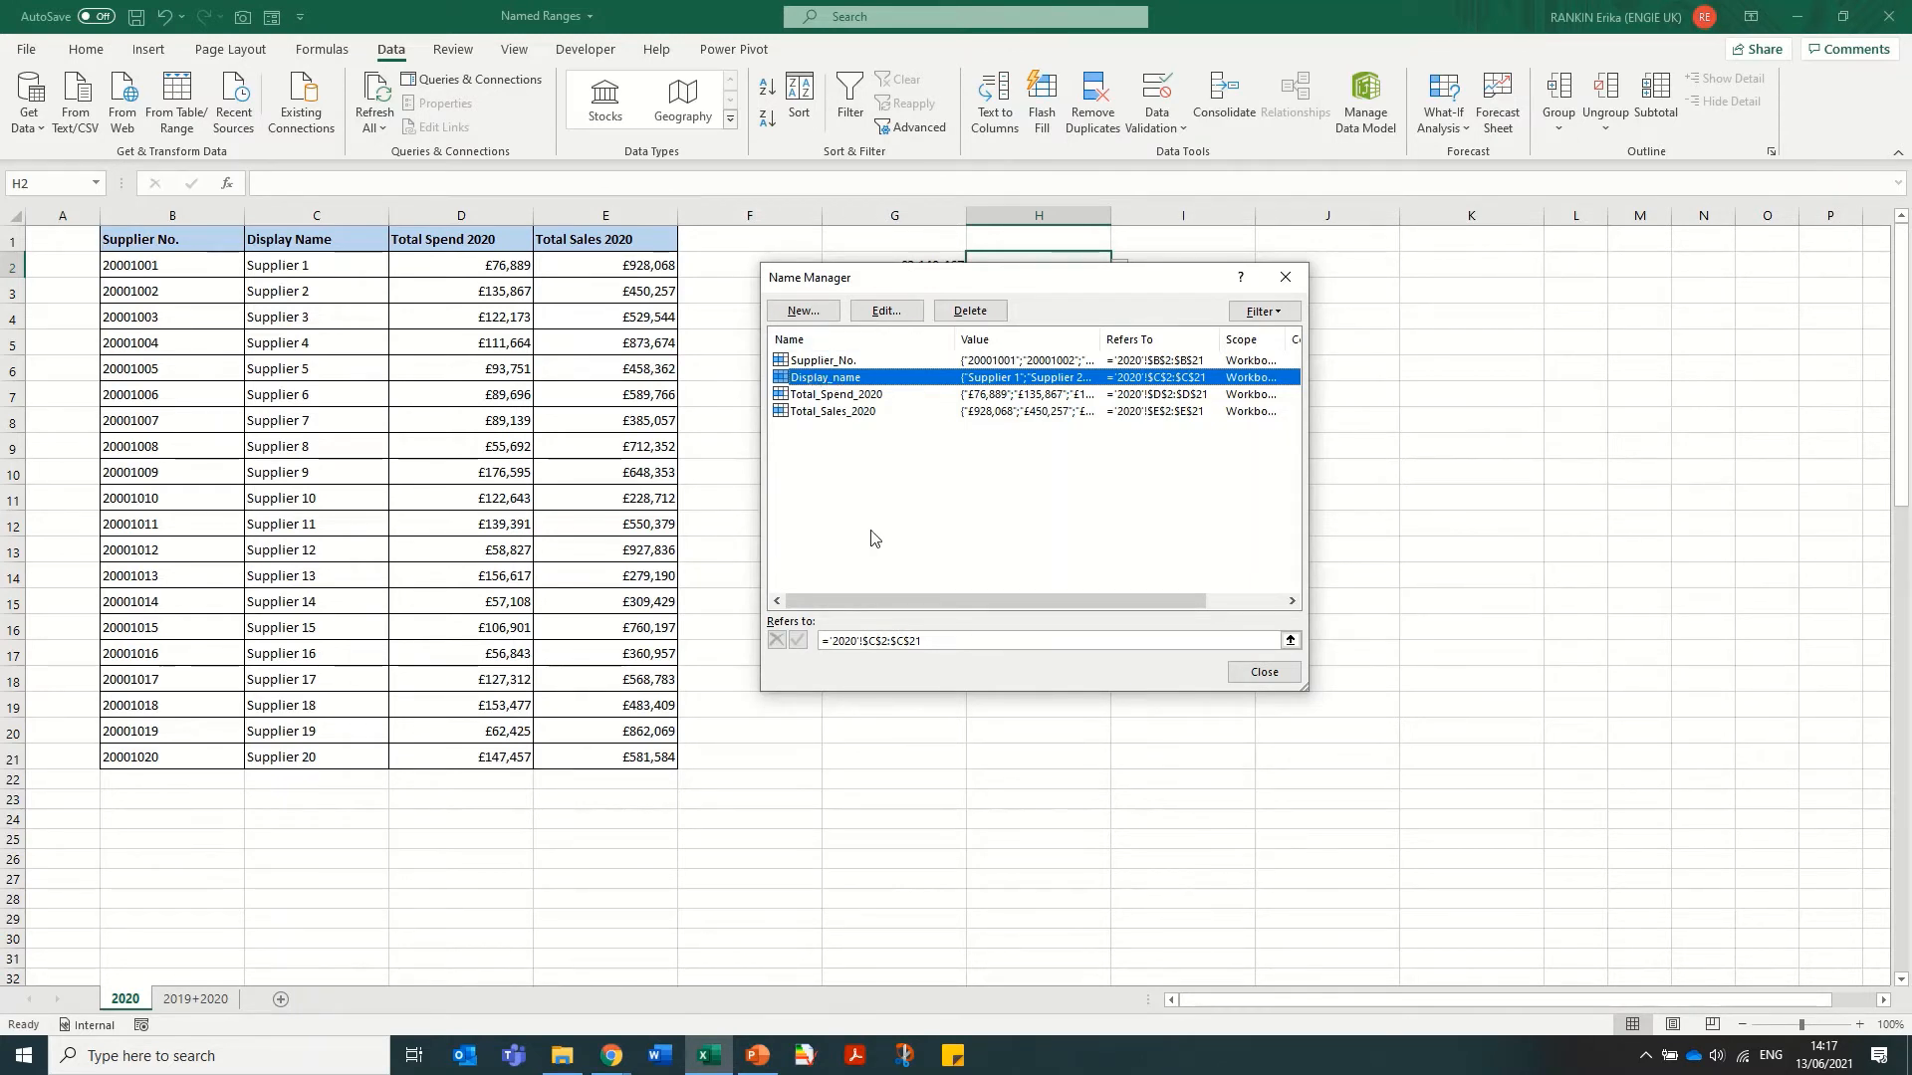
left_click(1264, 672)
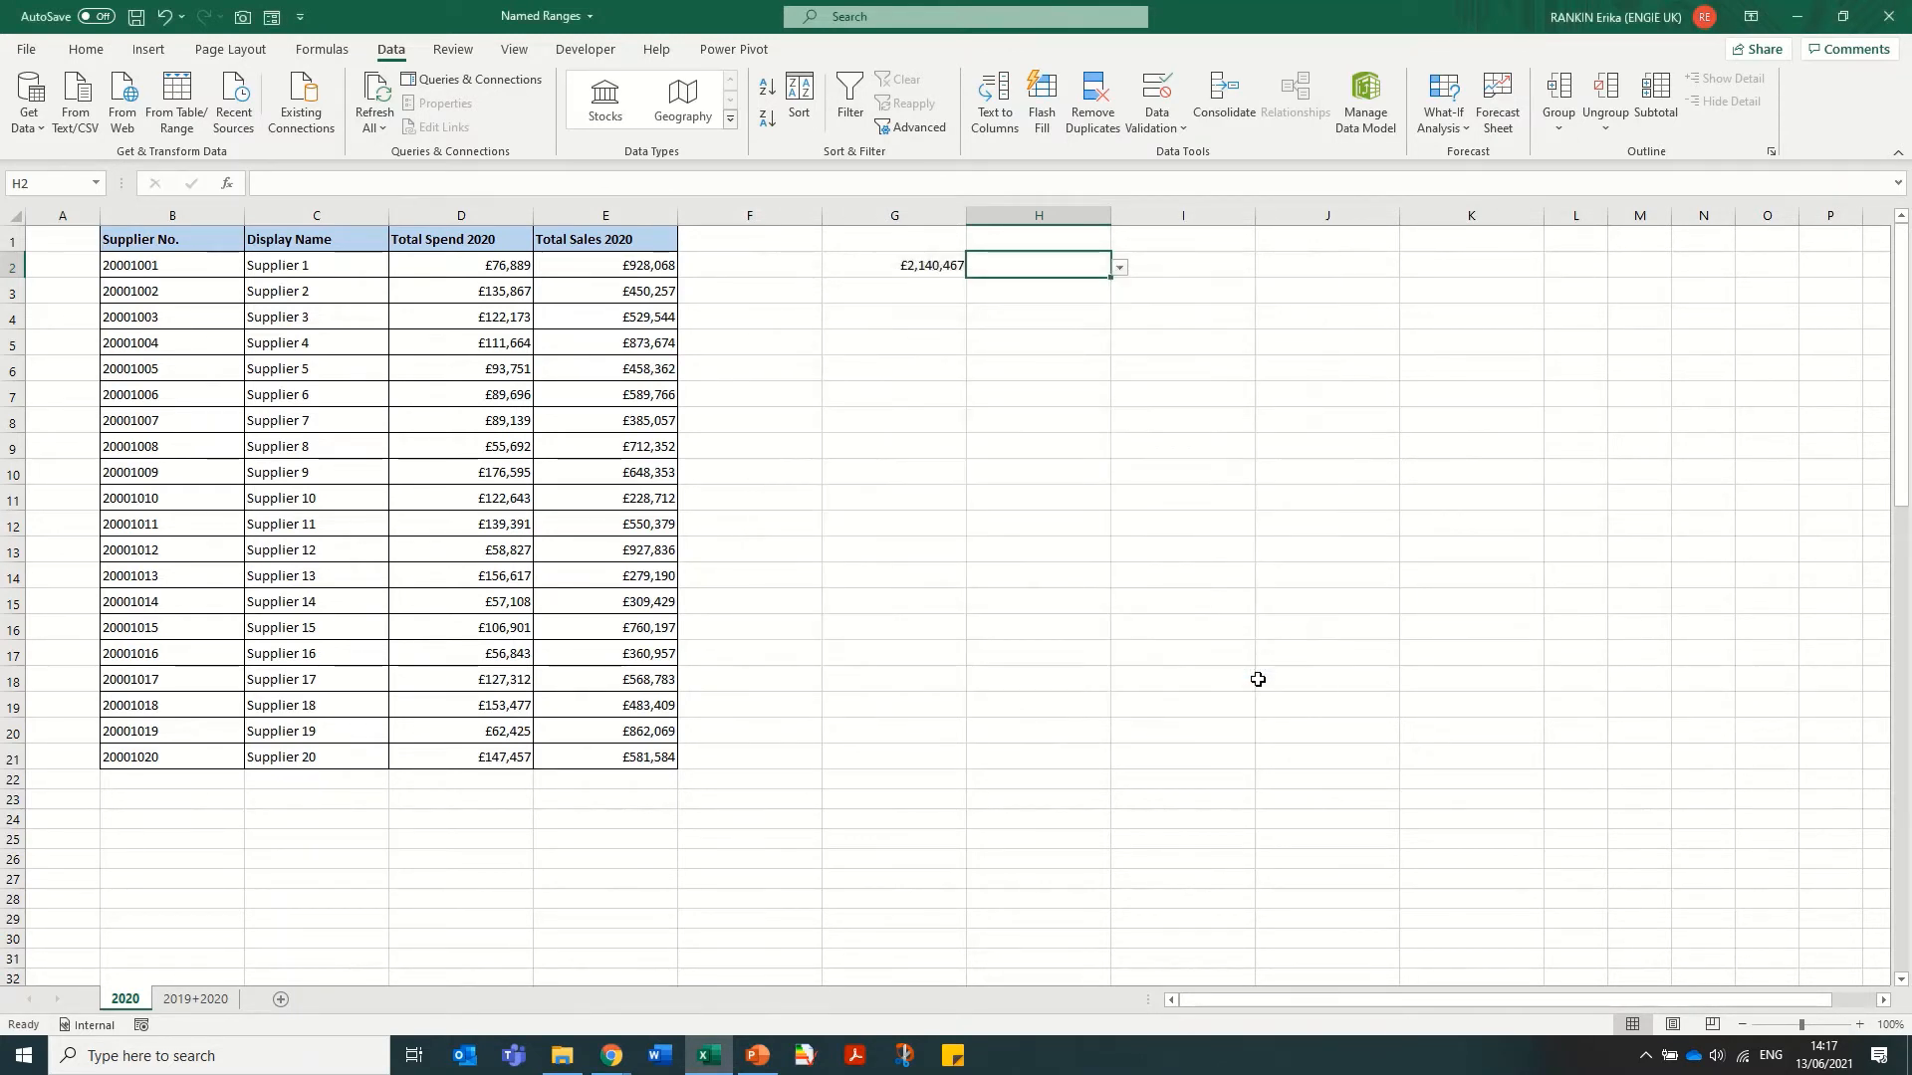
left_click_drag(162, 238, 609, 765)
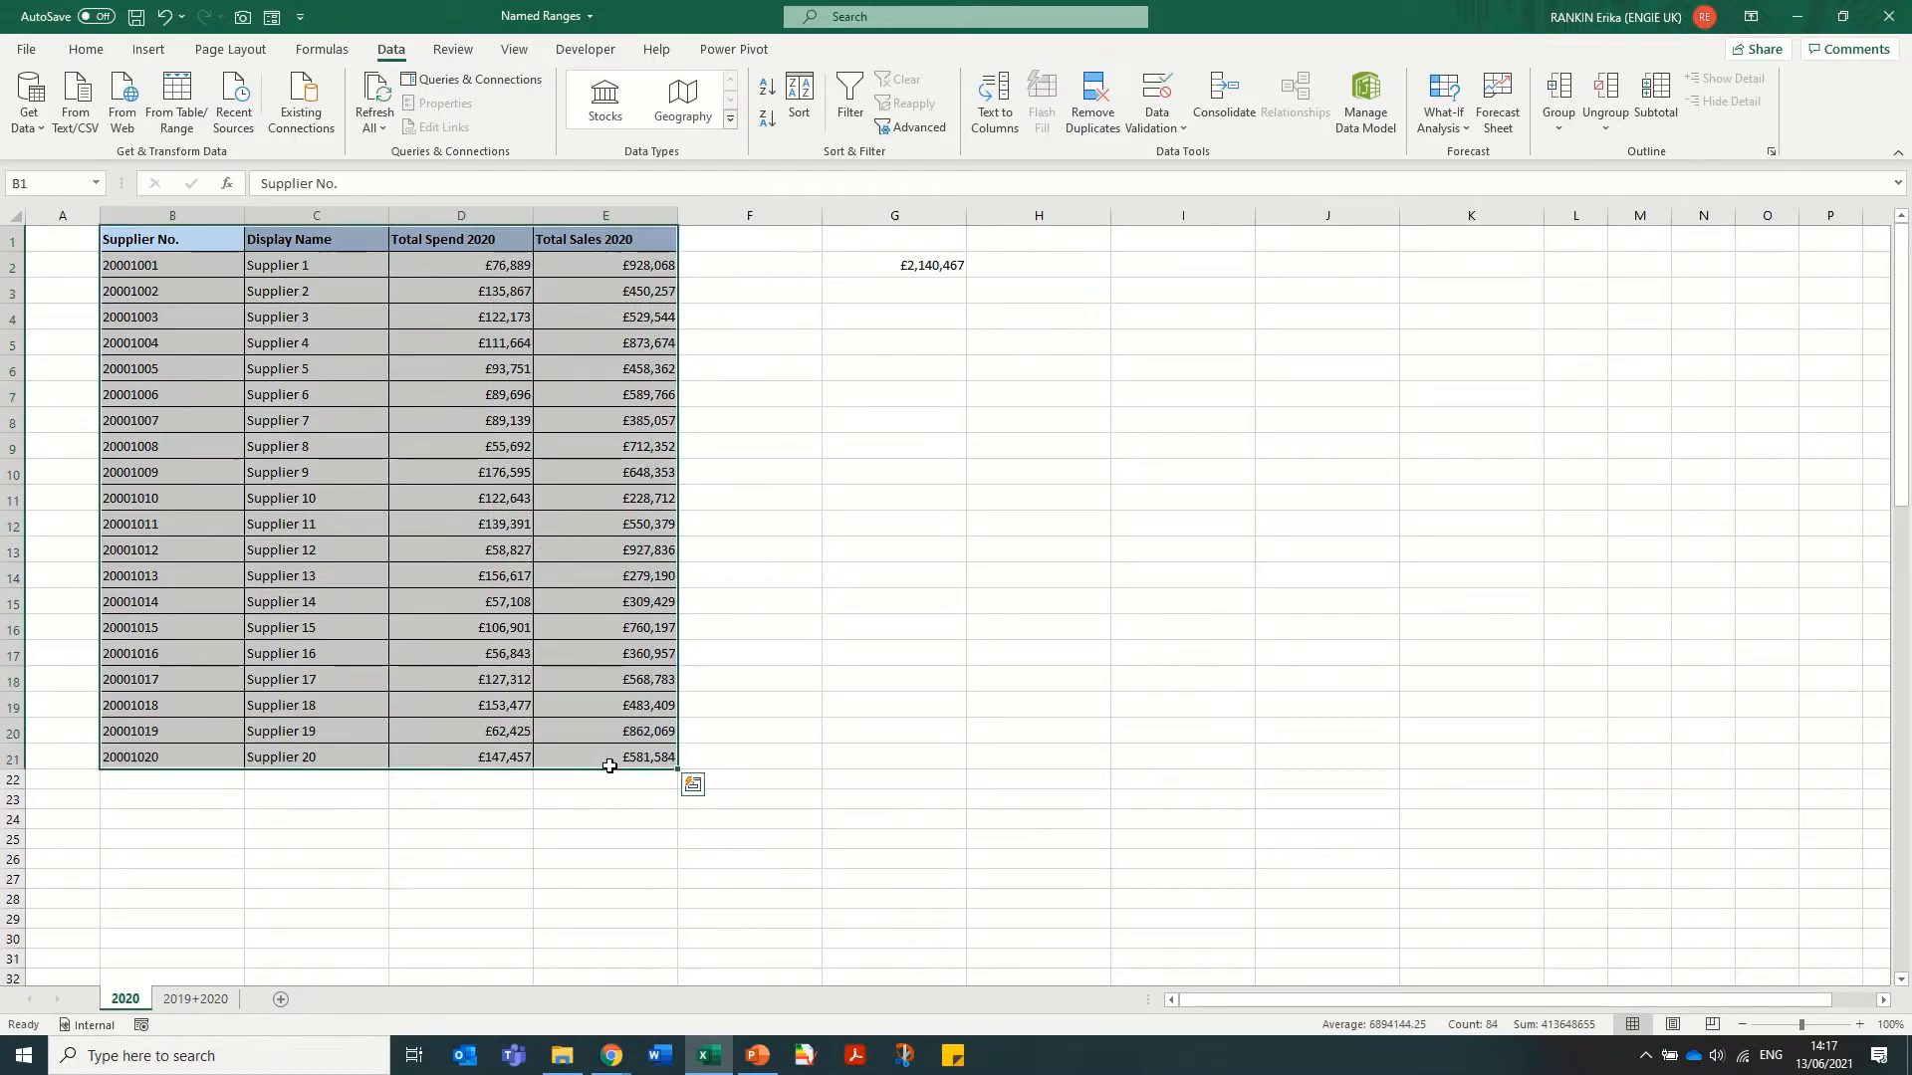
key("ctrl+shift+F3")
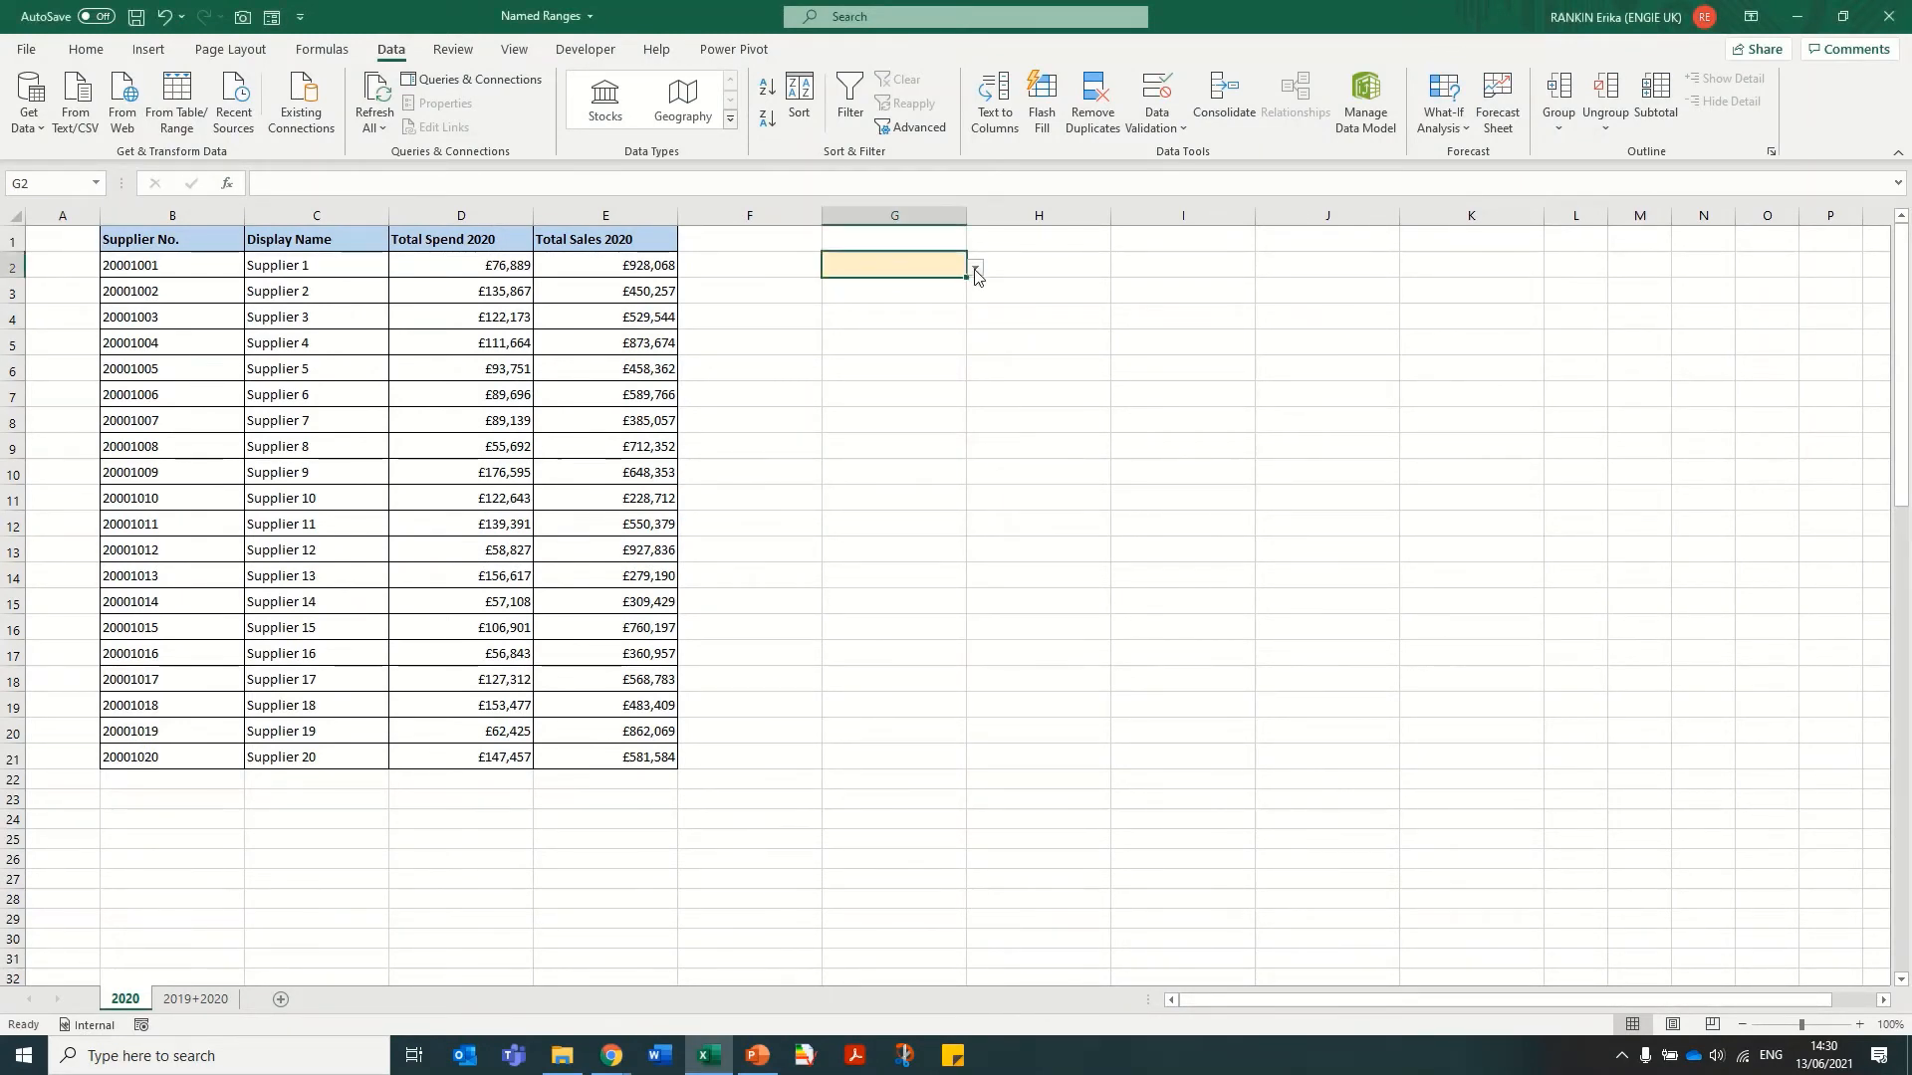
Extend the Display Name series down to Supplier 24 in cell C25, and check the end of the supplier list in cell G2
left_click(297, 773)
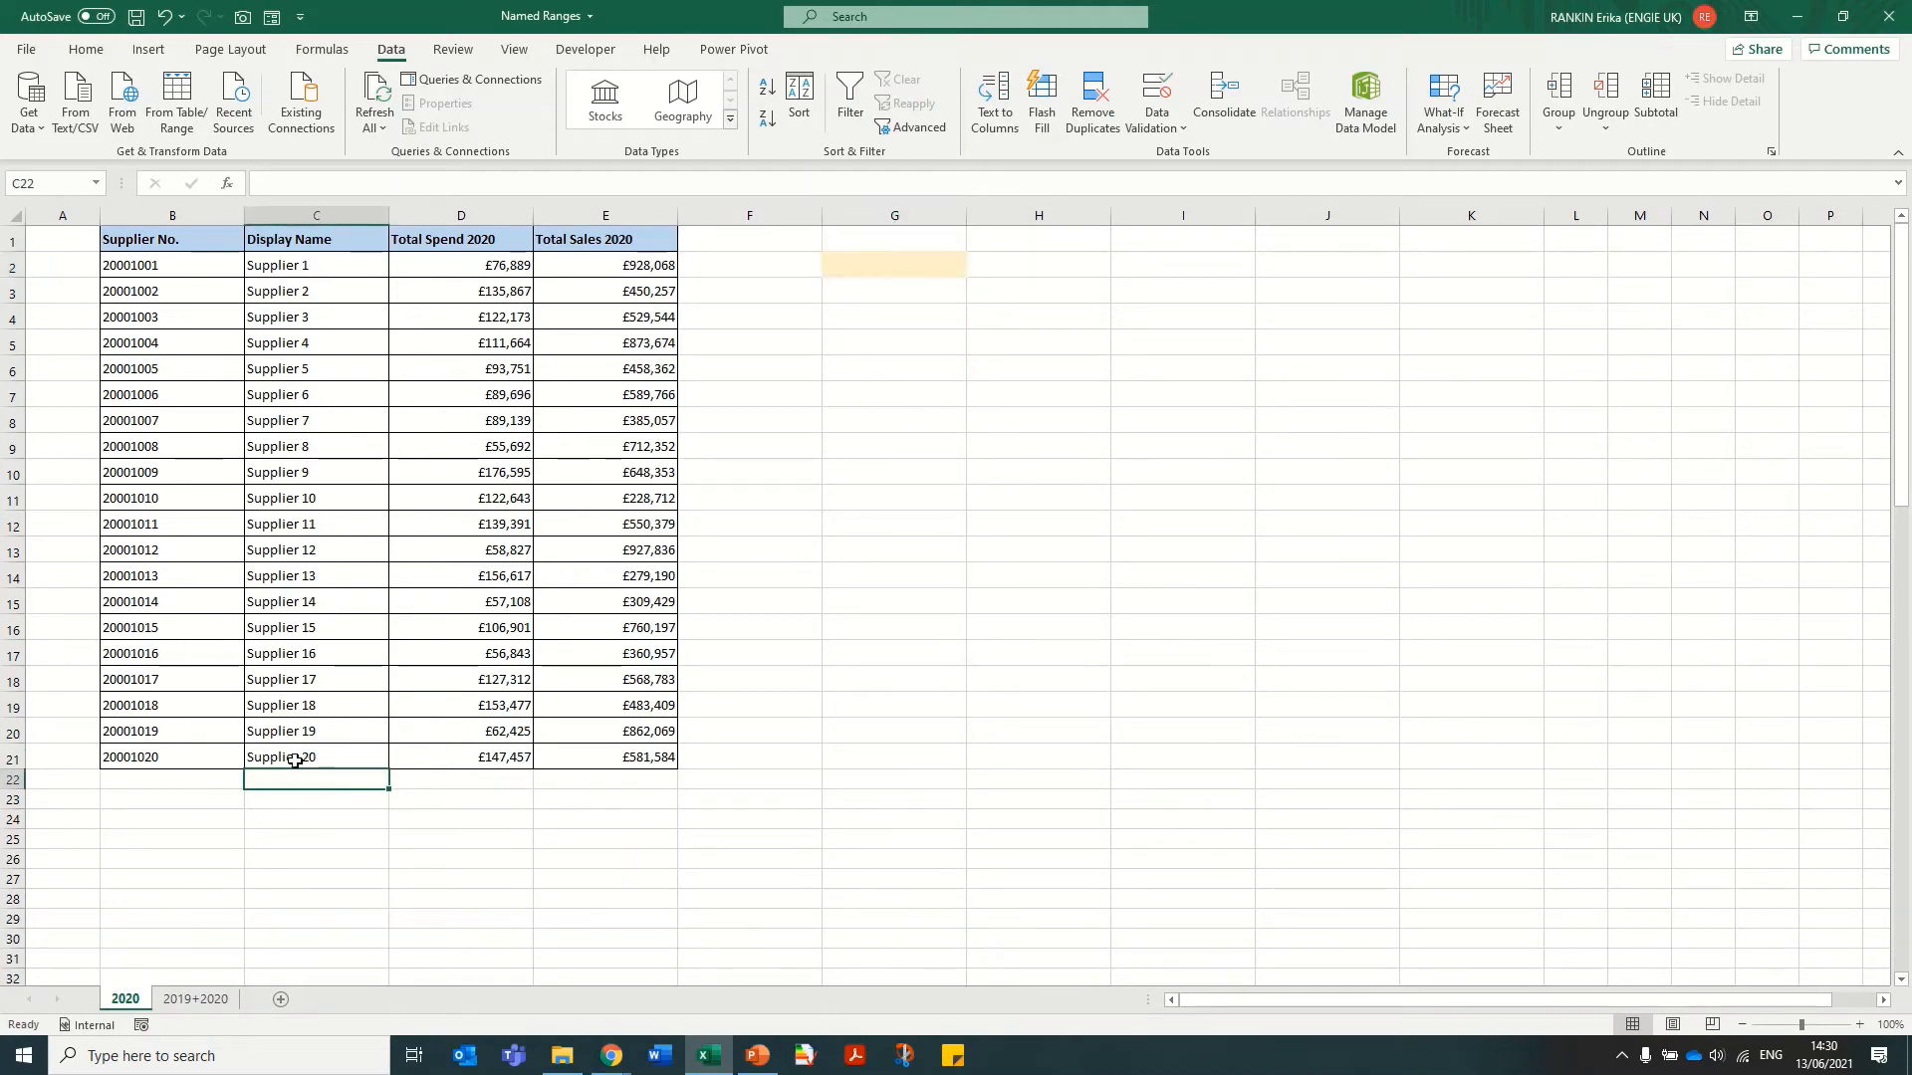
left_click_drag(307, 635, 391, 847)
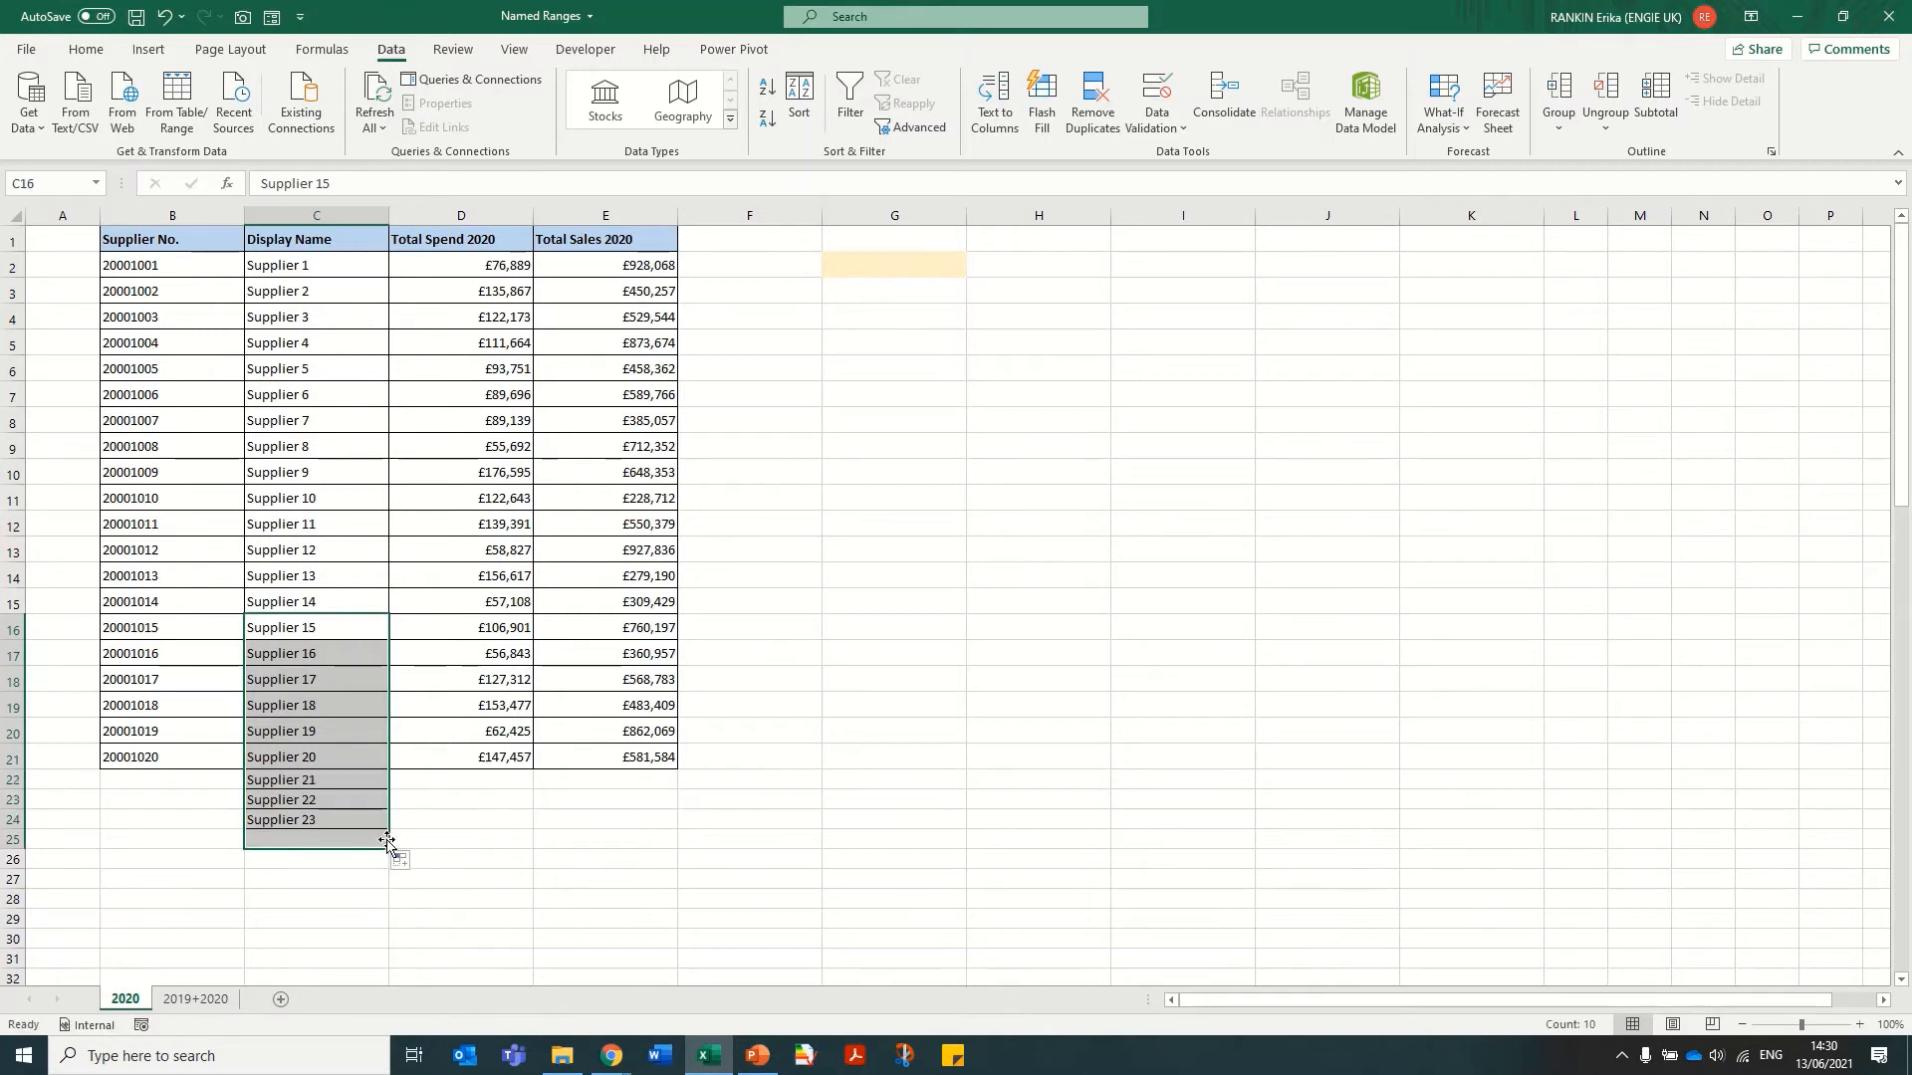
left_click(909, 262)
left_click(976, 267)
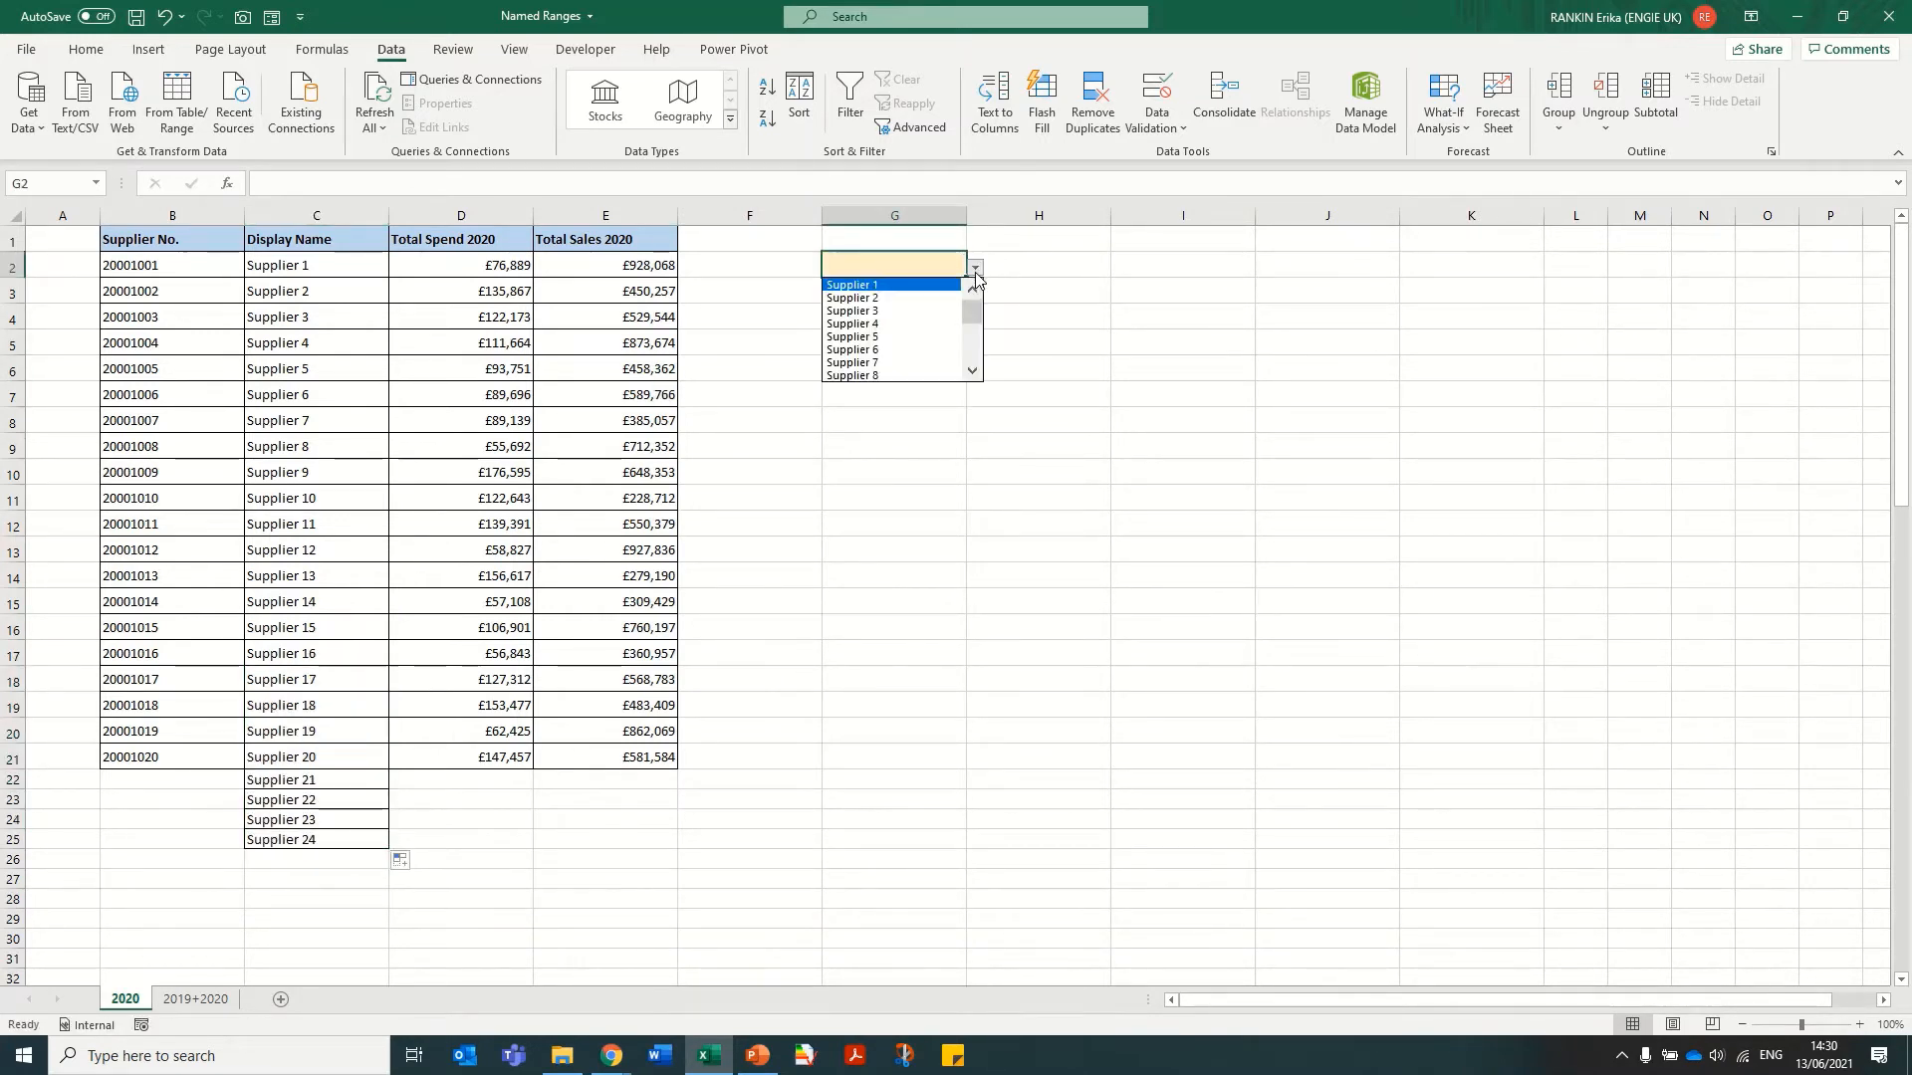
left_click_drag(973, 303, 972, 349)
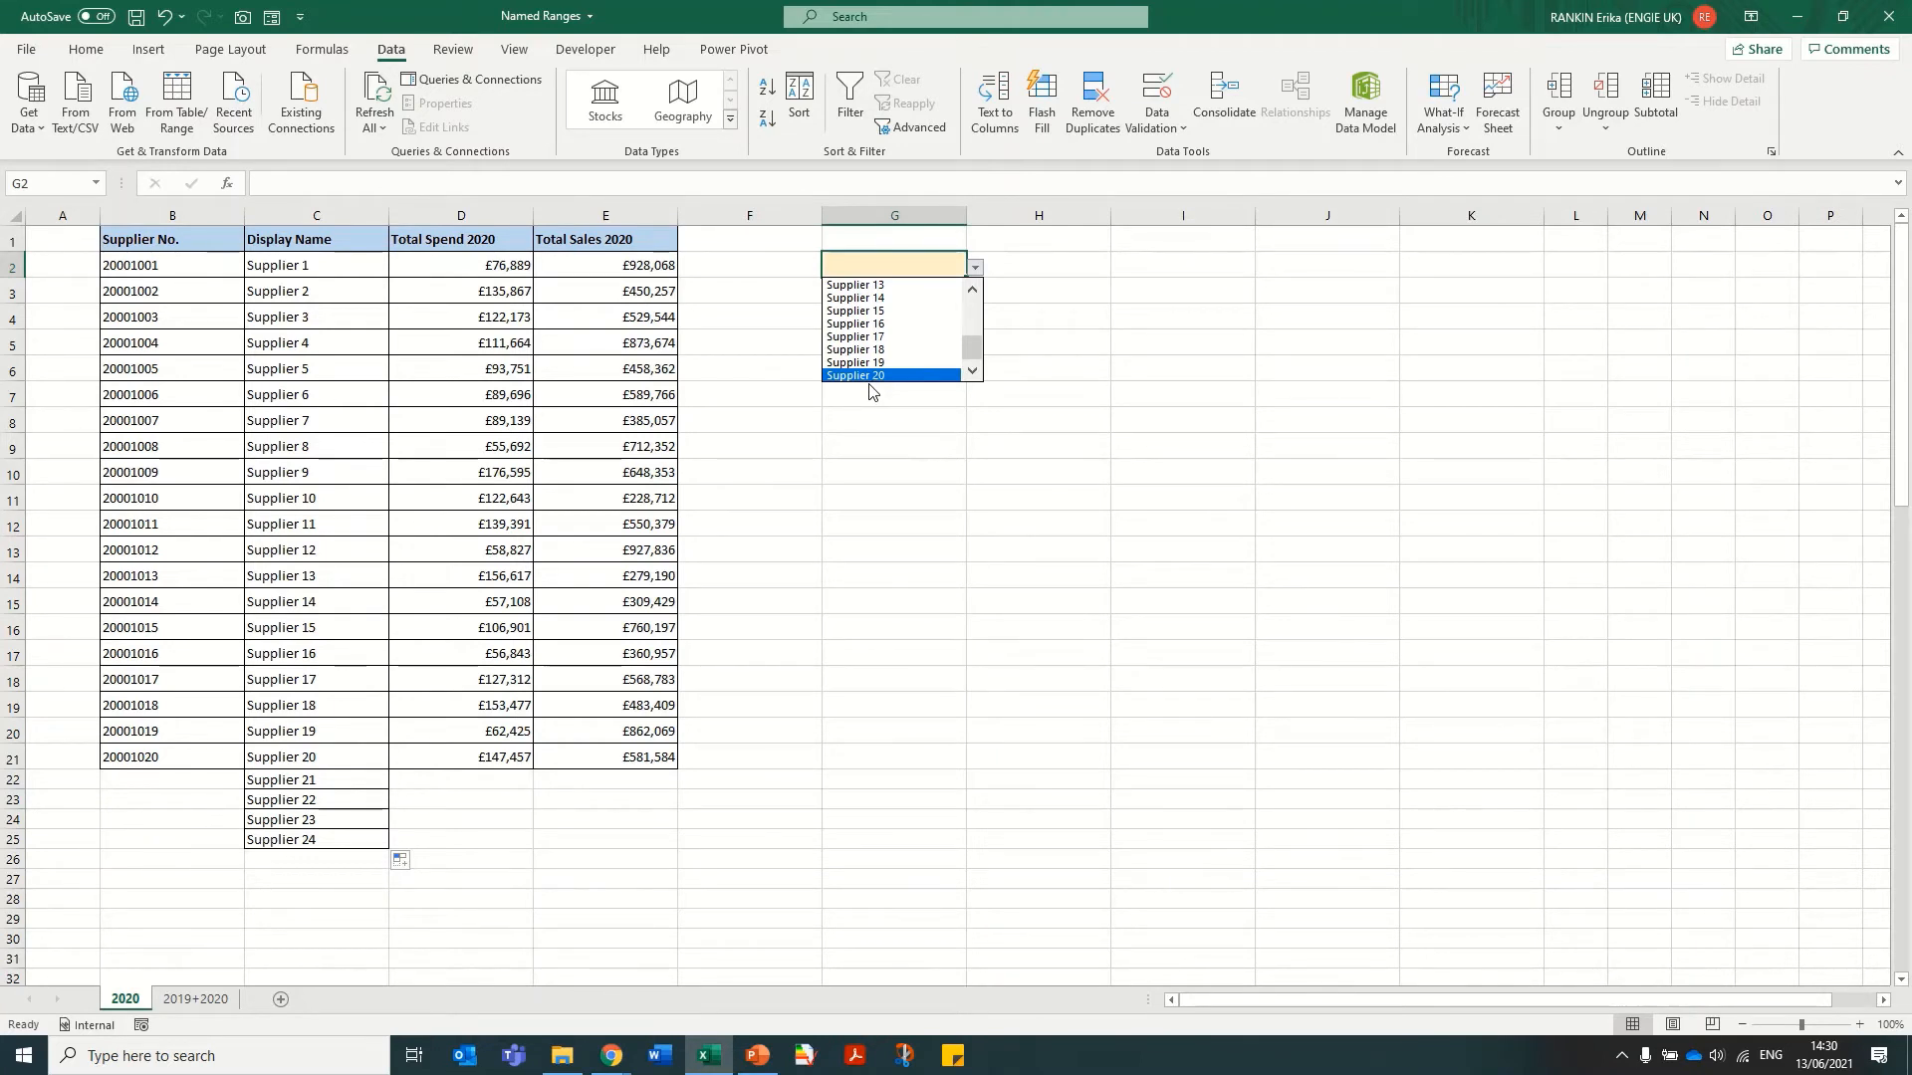
left_click(875, 453)
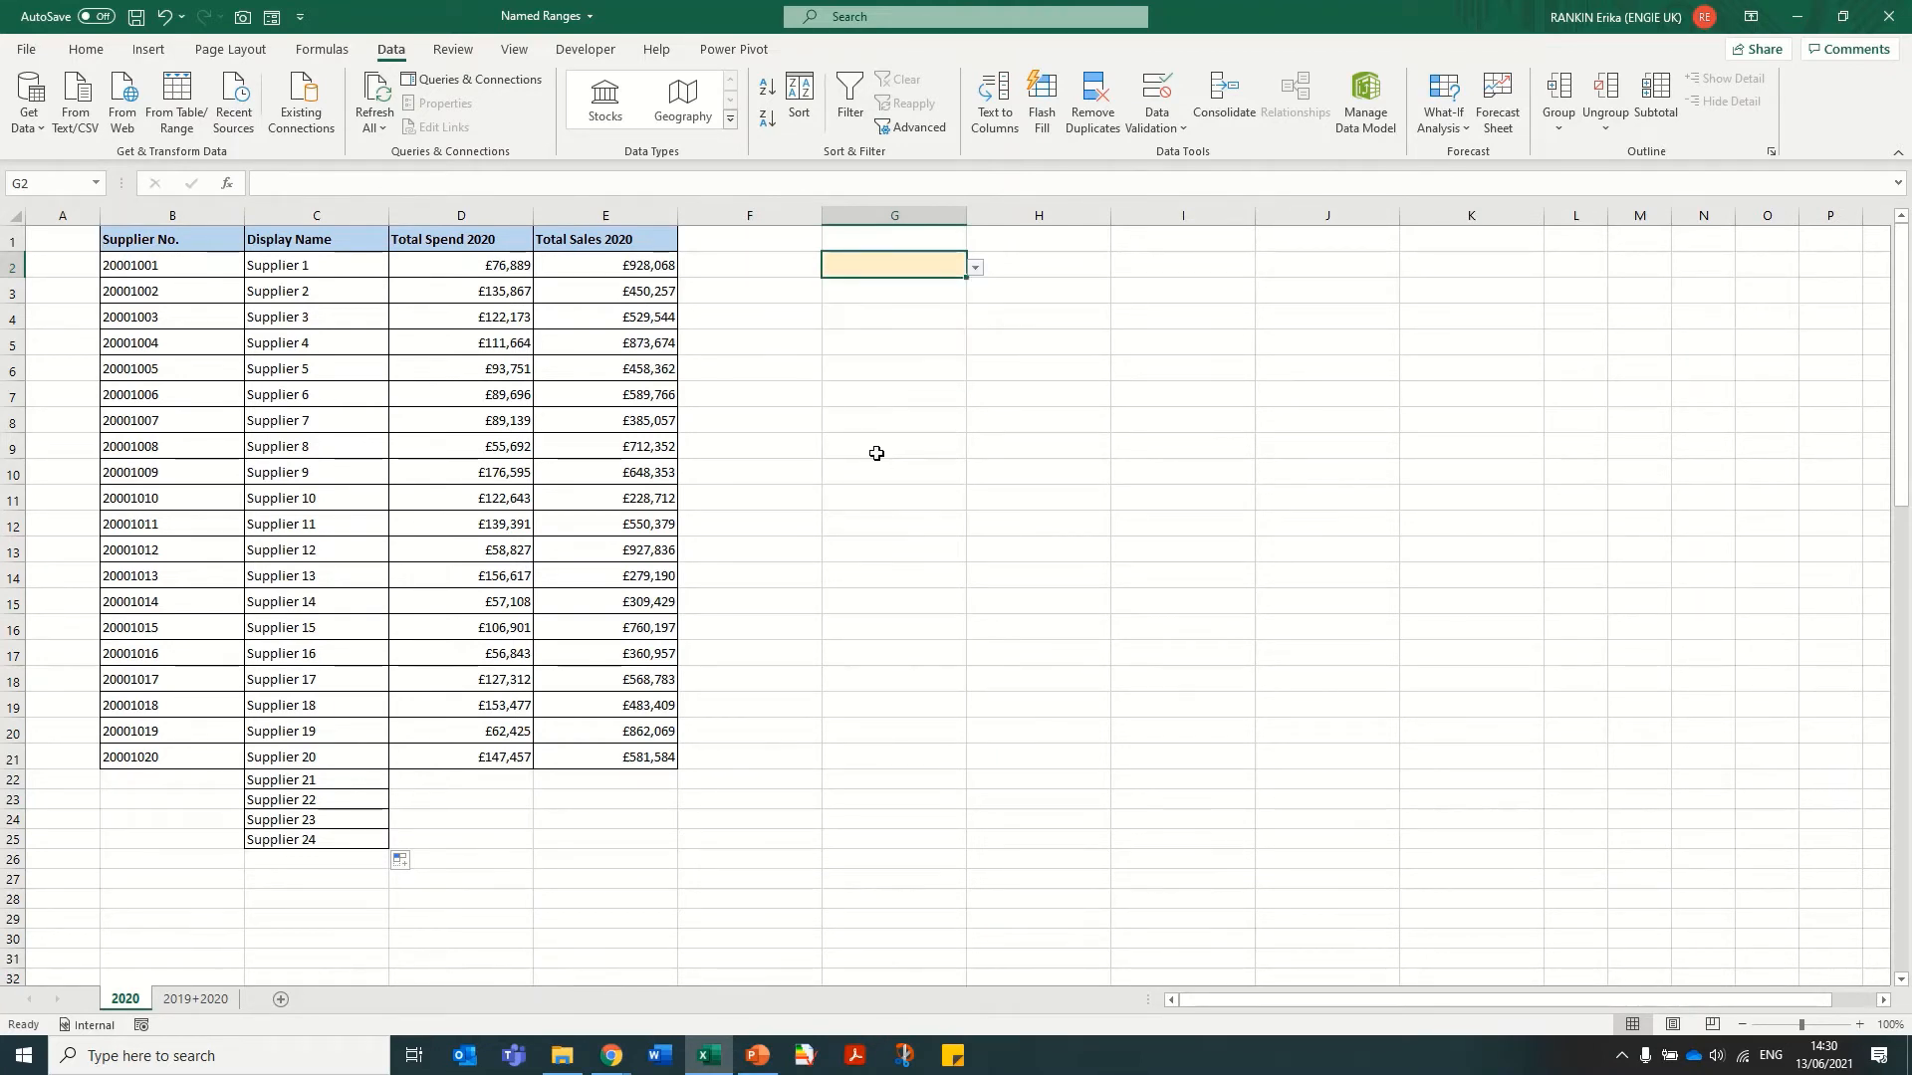
Review which cell range the defined name Display_Name refers to in the Name Manager
left_click(877, 367)
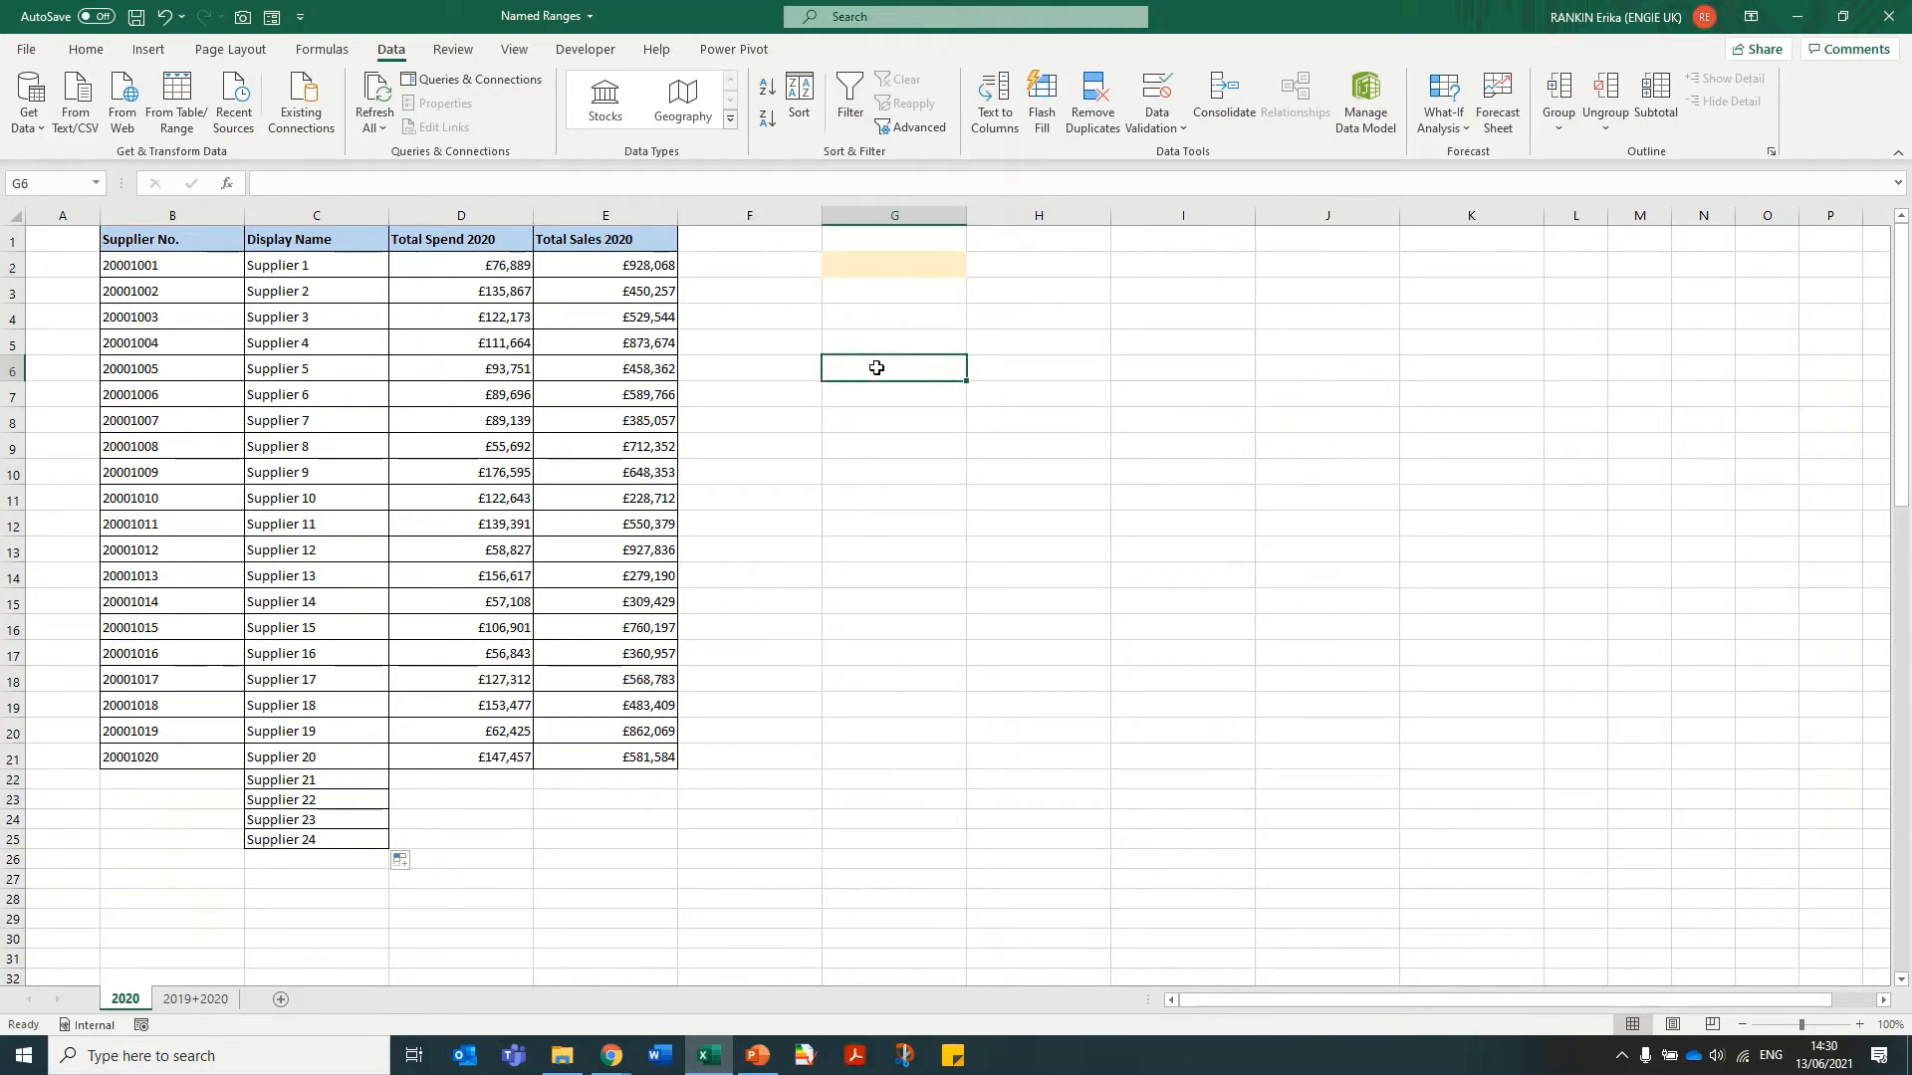
key("ctrl+F3")
key("Down")
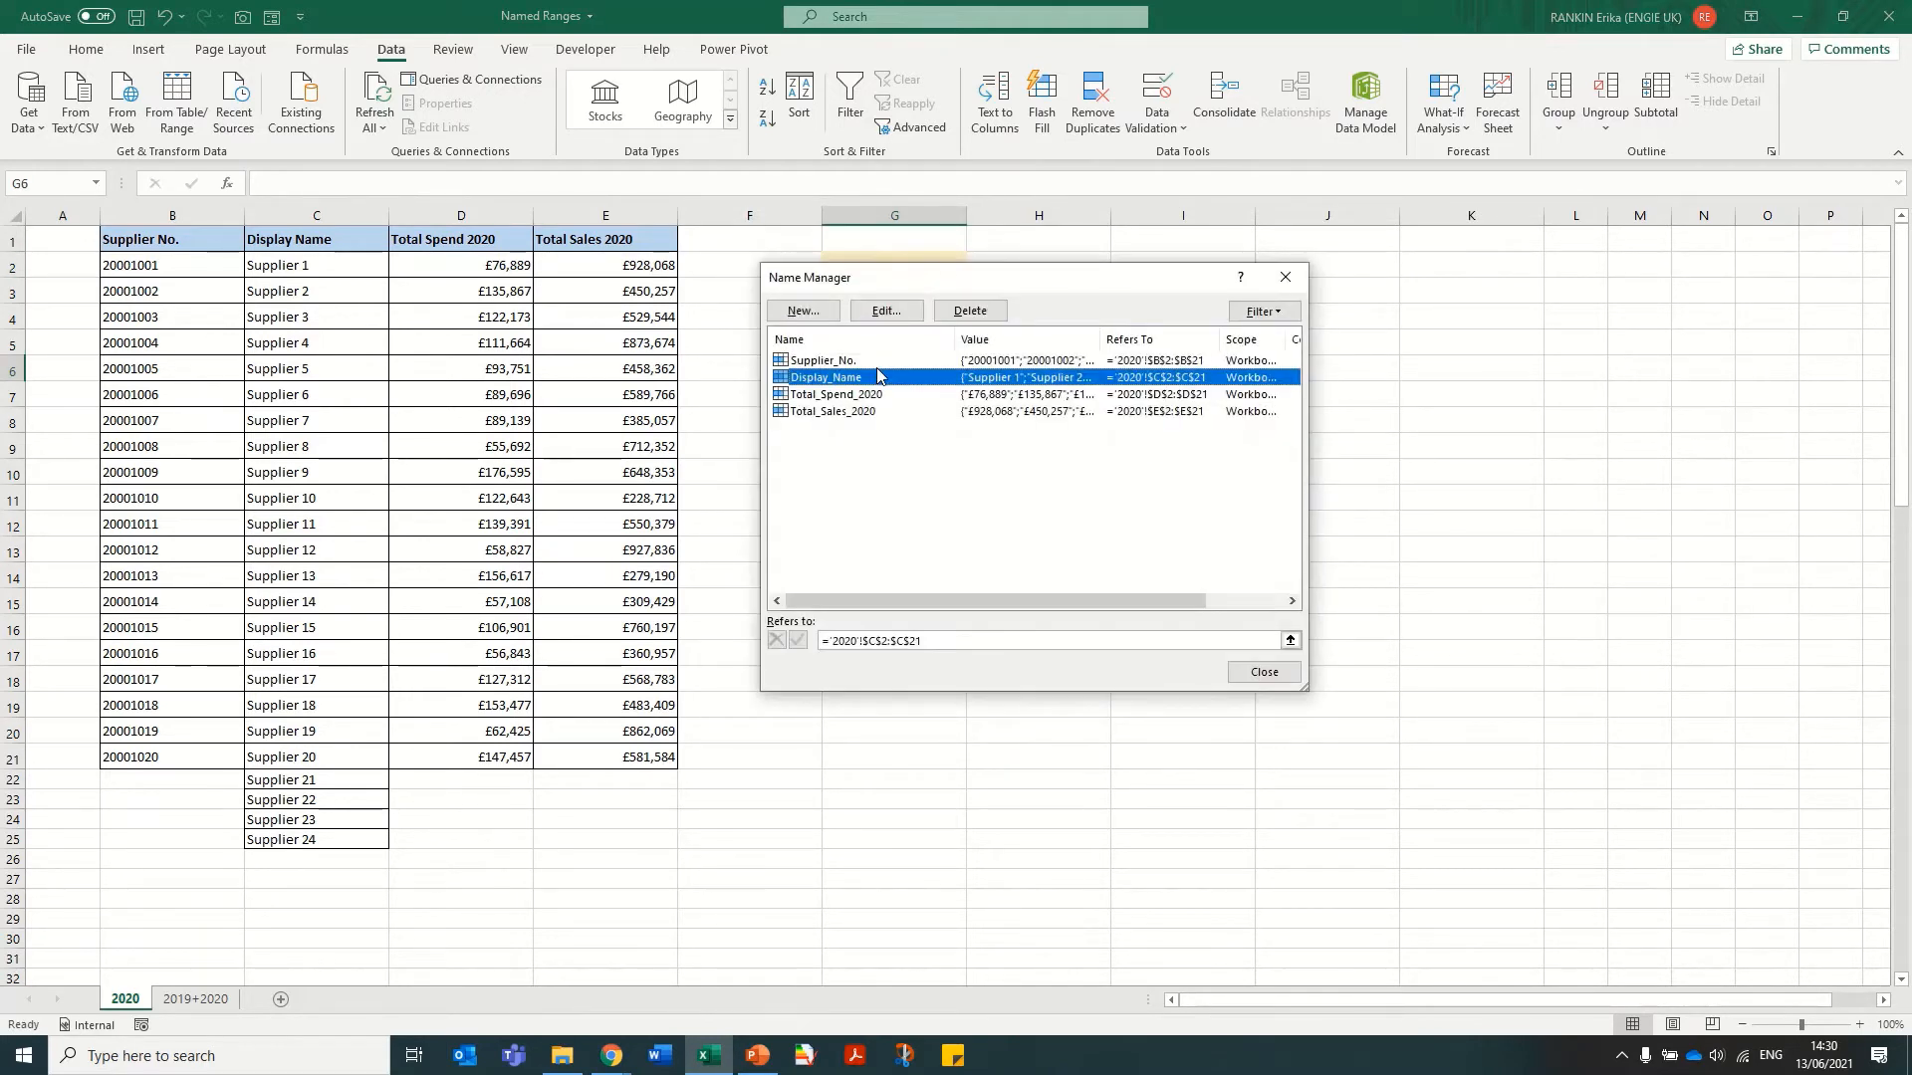
left_click(885, 312)
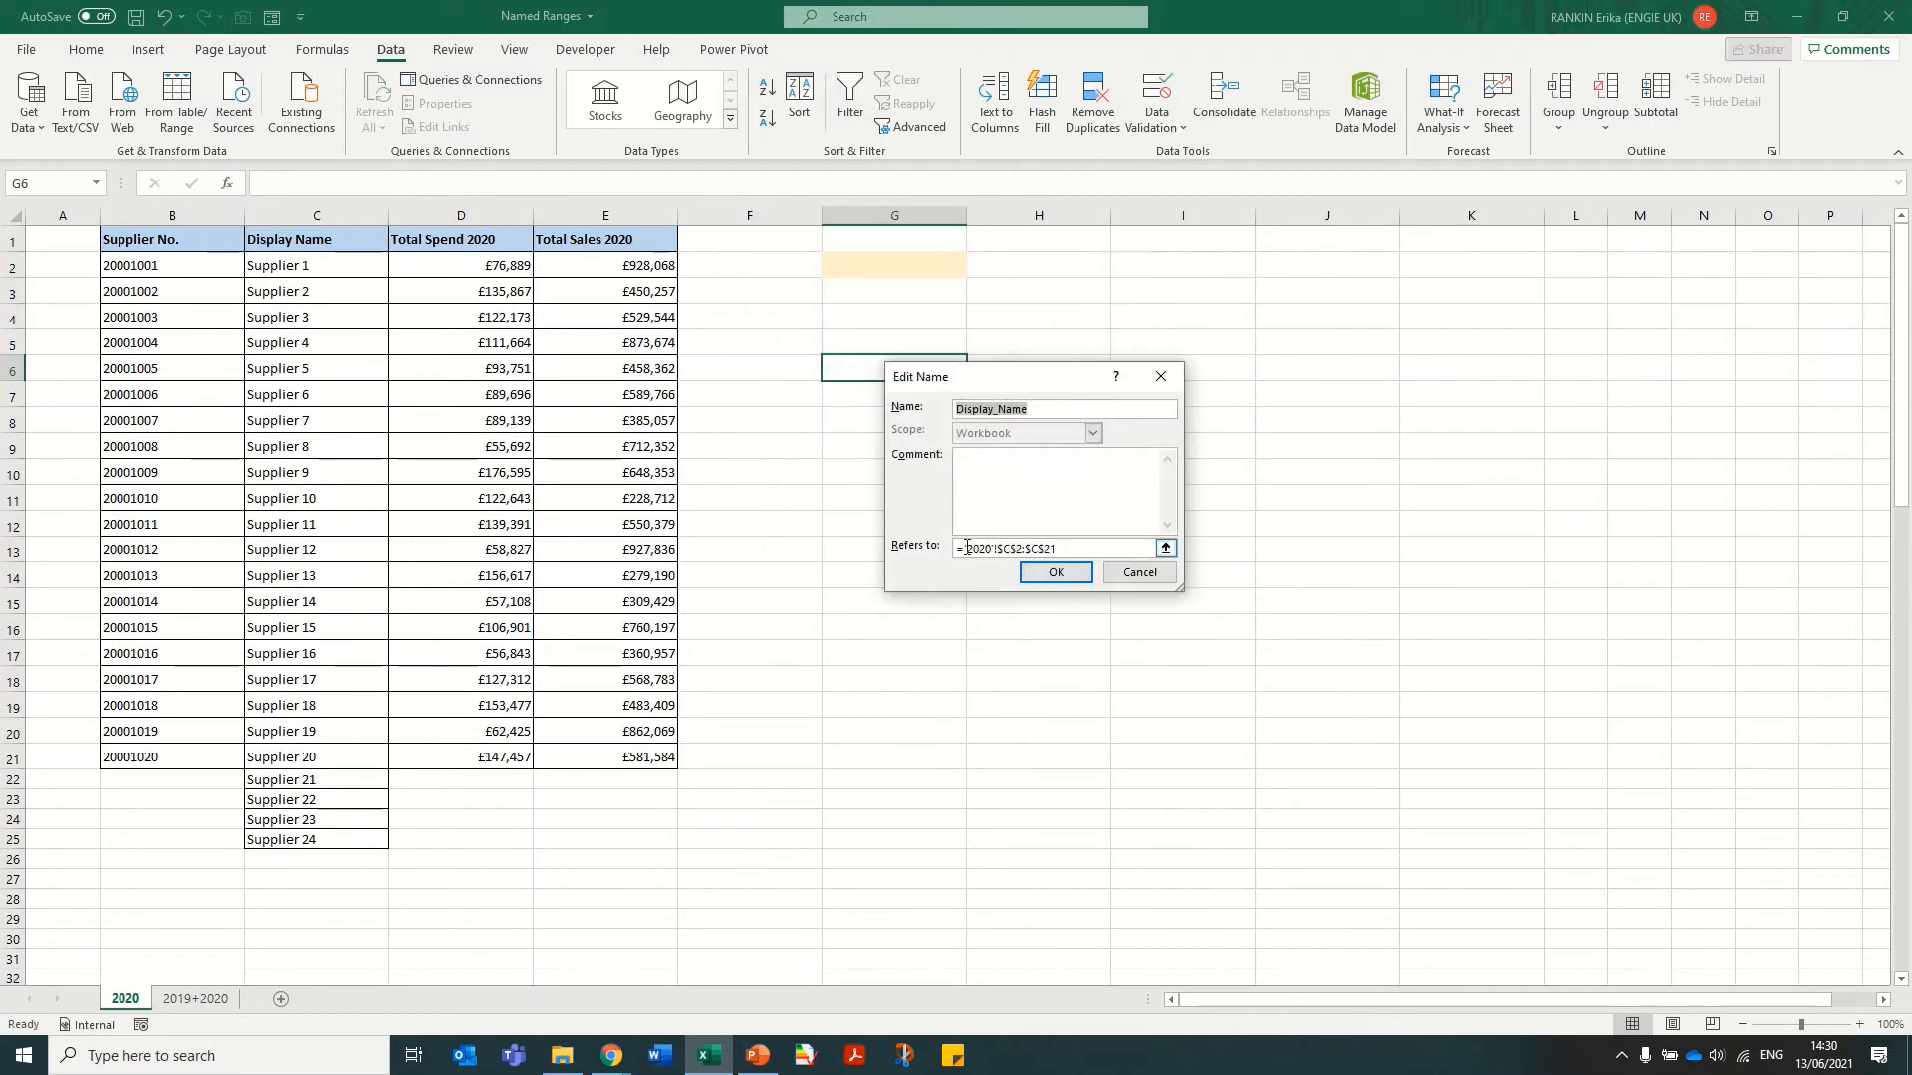
left_click(1071, 576)
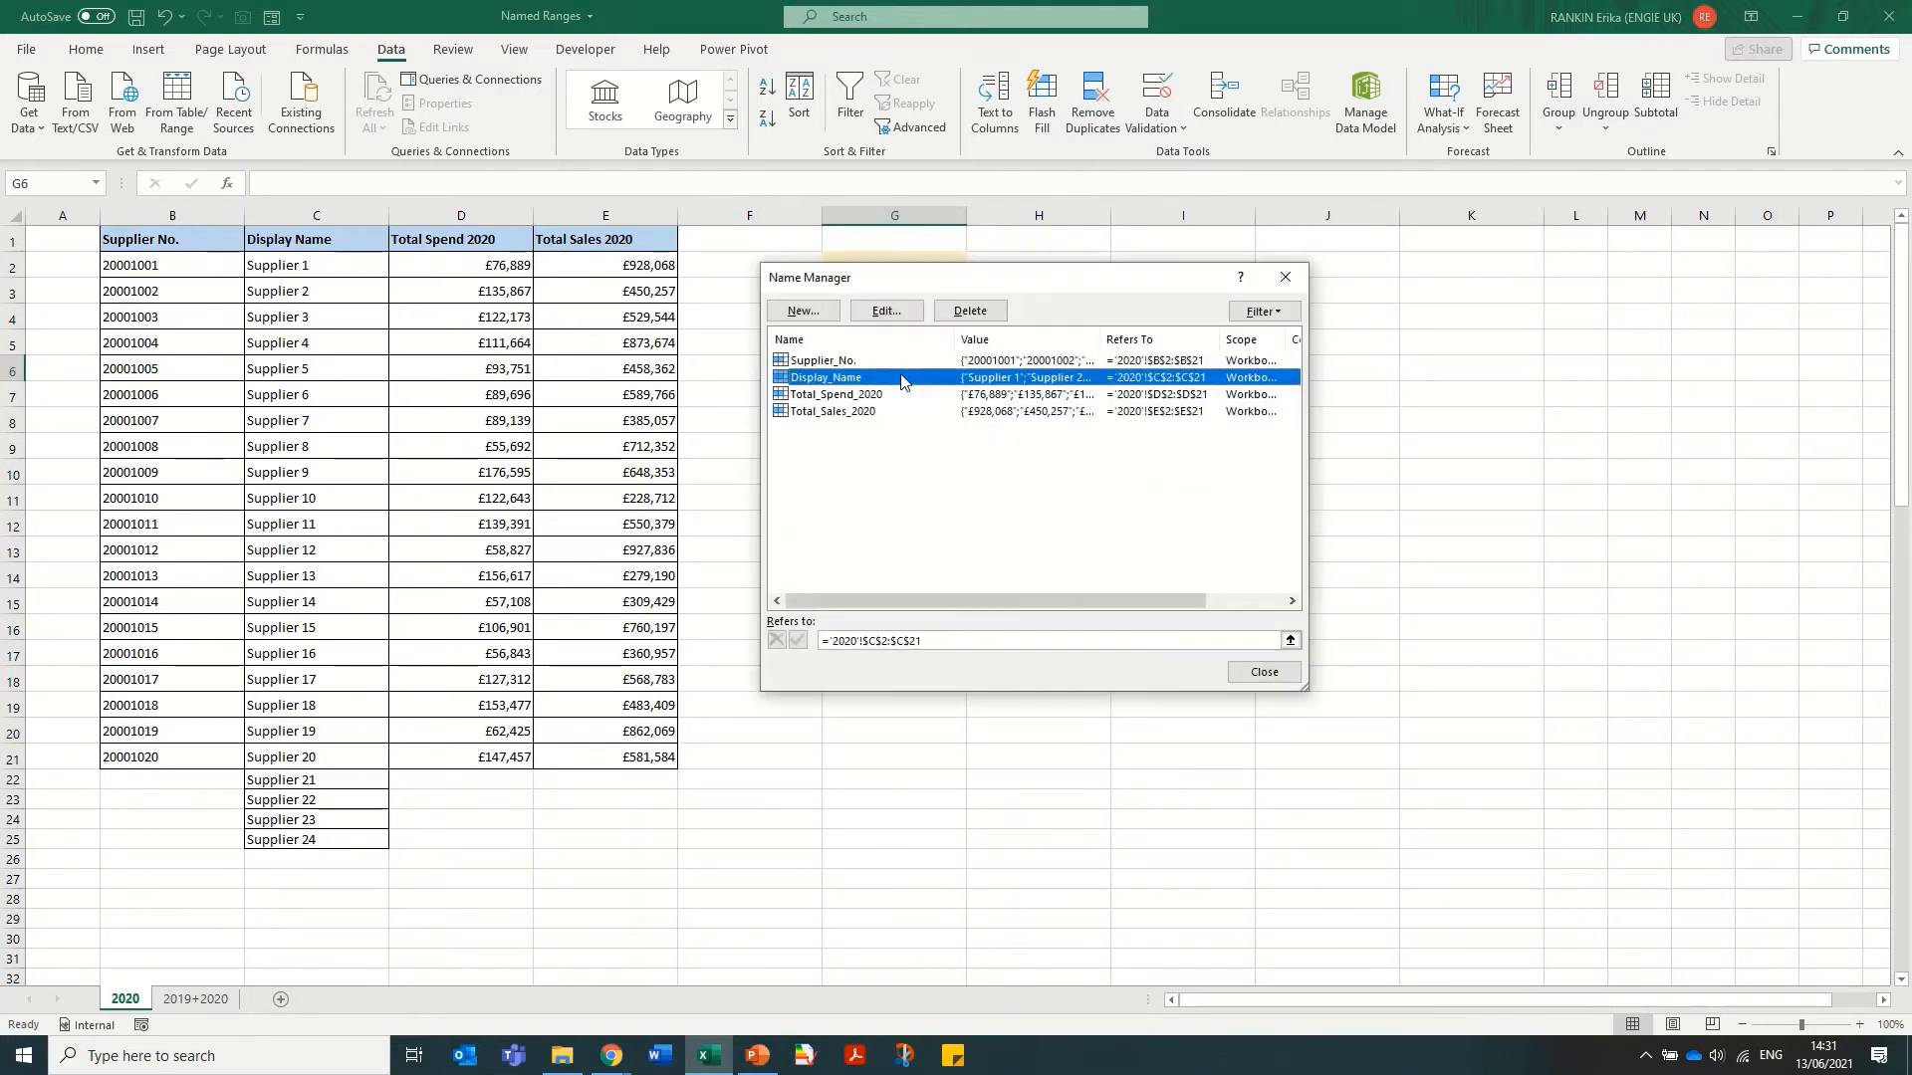
left_click(1265, 673)
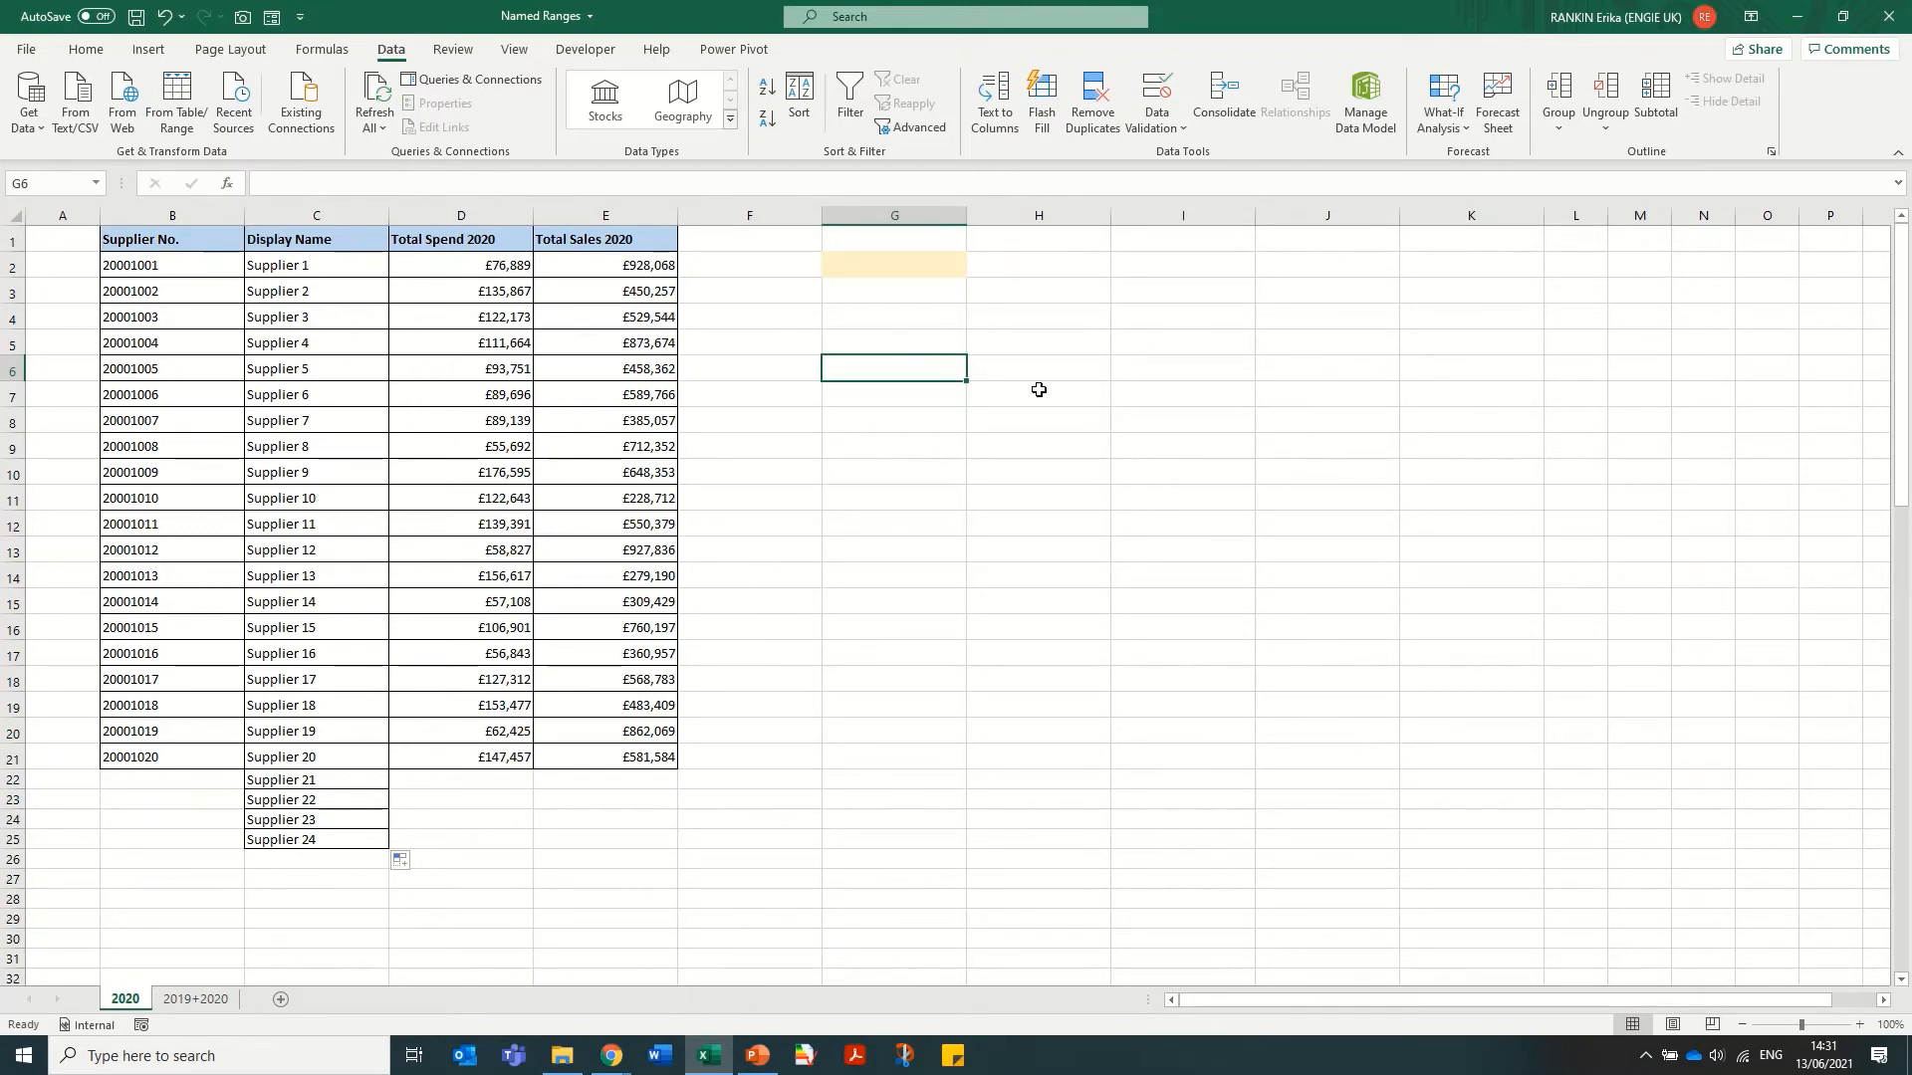
Start an INDEX formula in cell G6 with the absolute array $C$2:$C$100
type("=INDEX(")
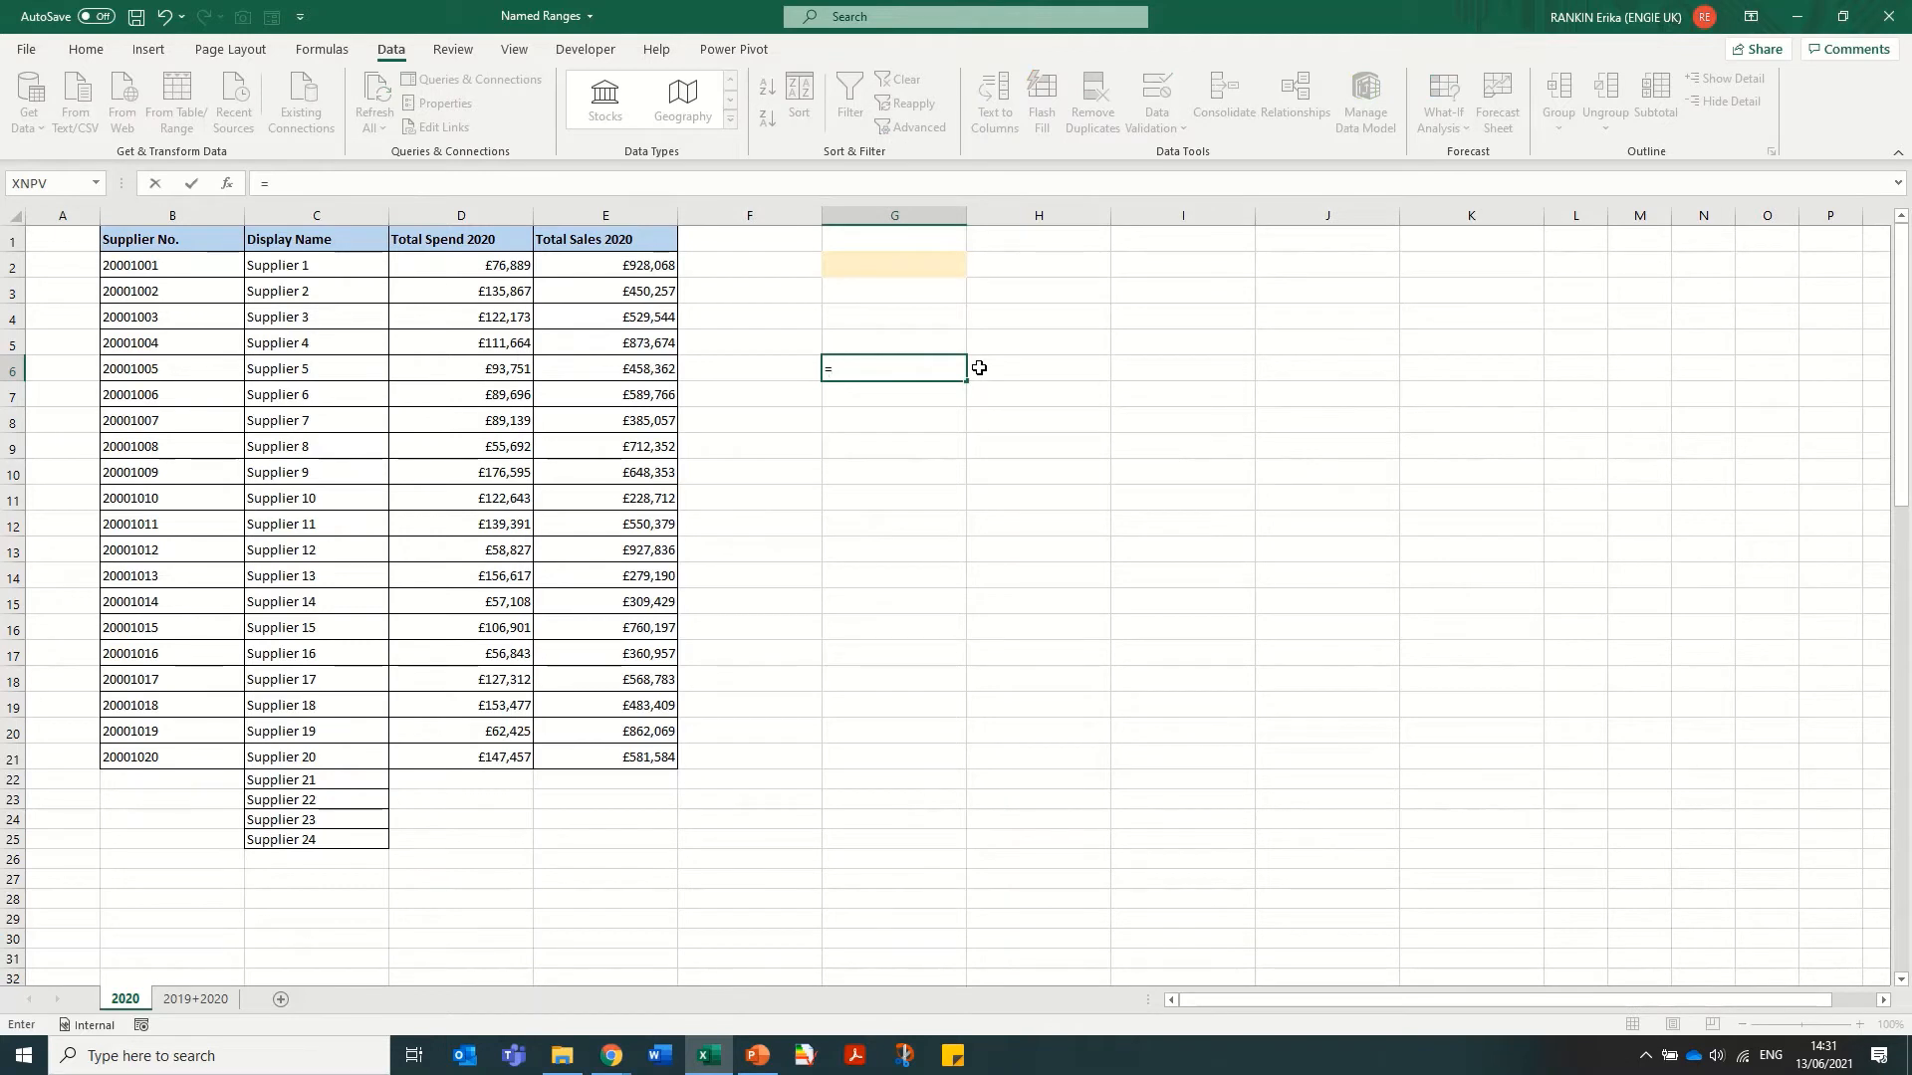
left_click(336, 266)
key("ctrl+shift+Down")
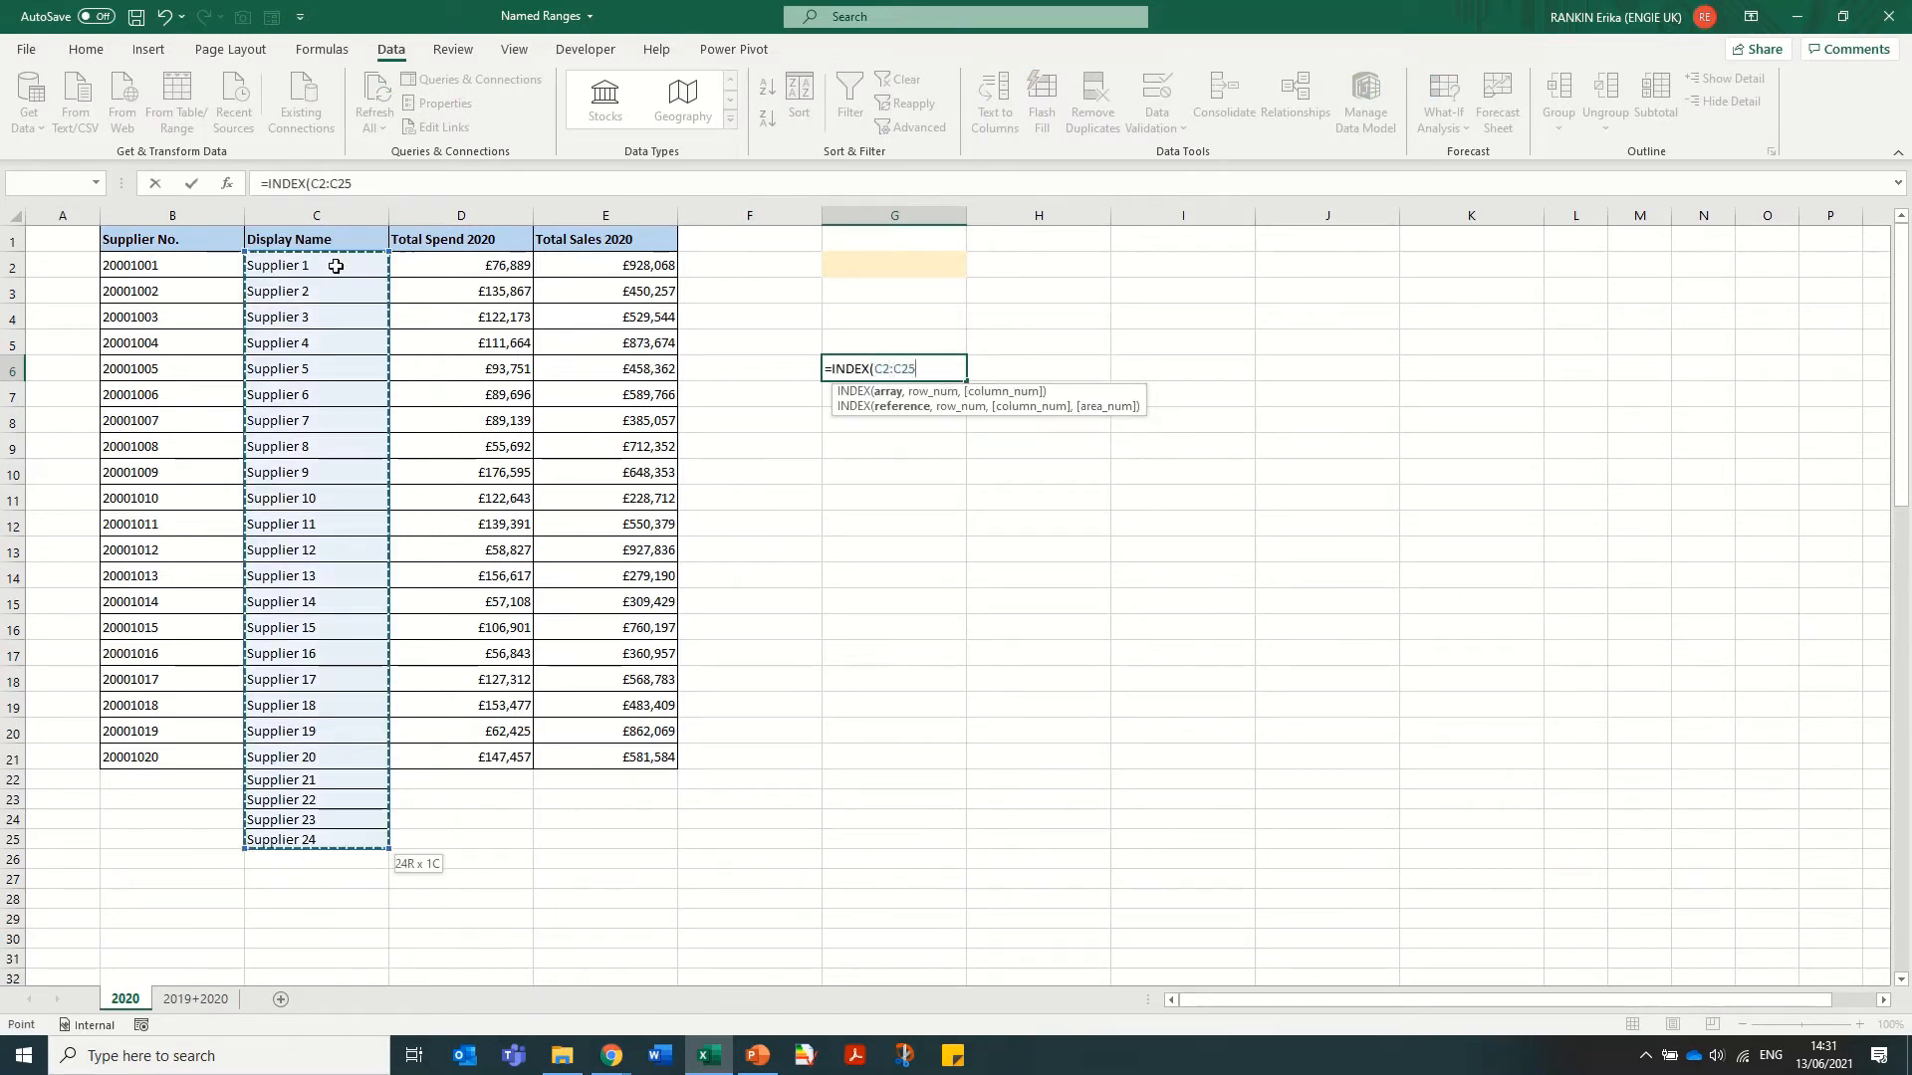
left_click(392, 182)
key("BackSpace")
key("BackSpace")
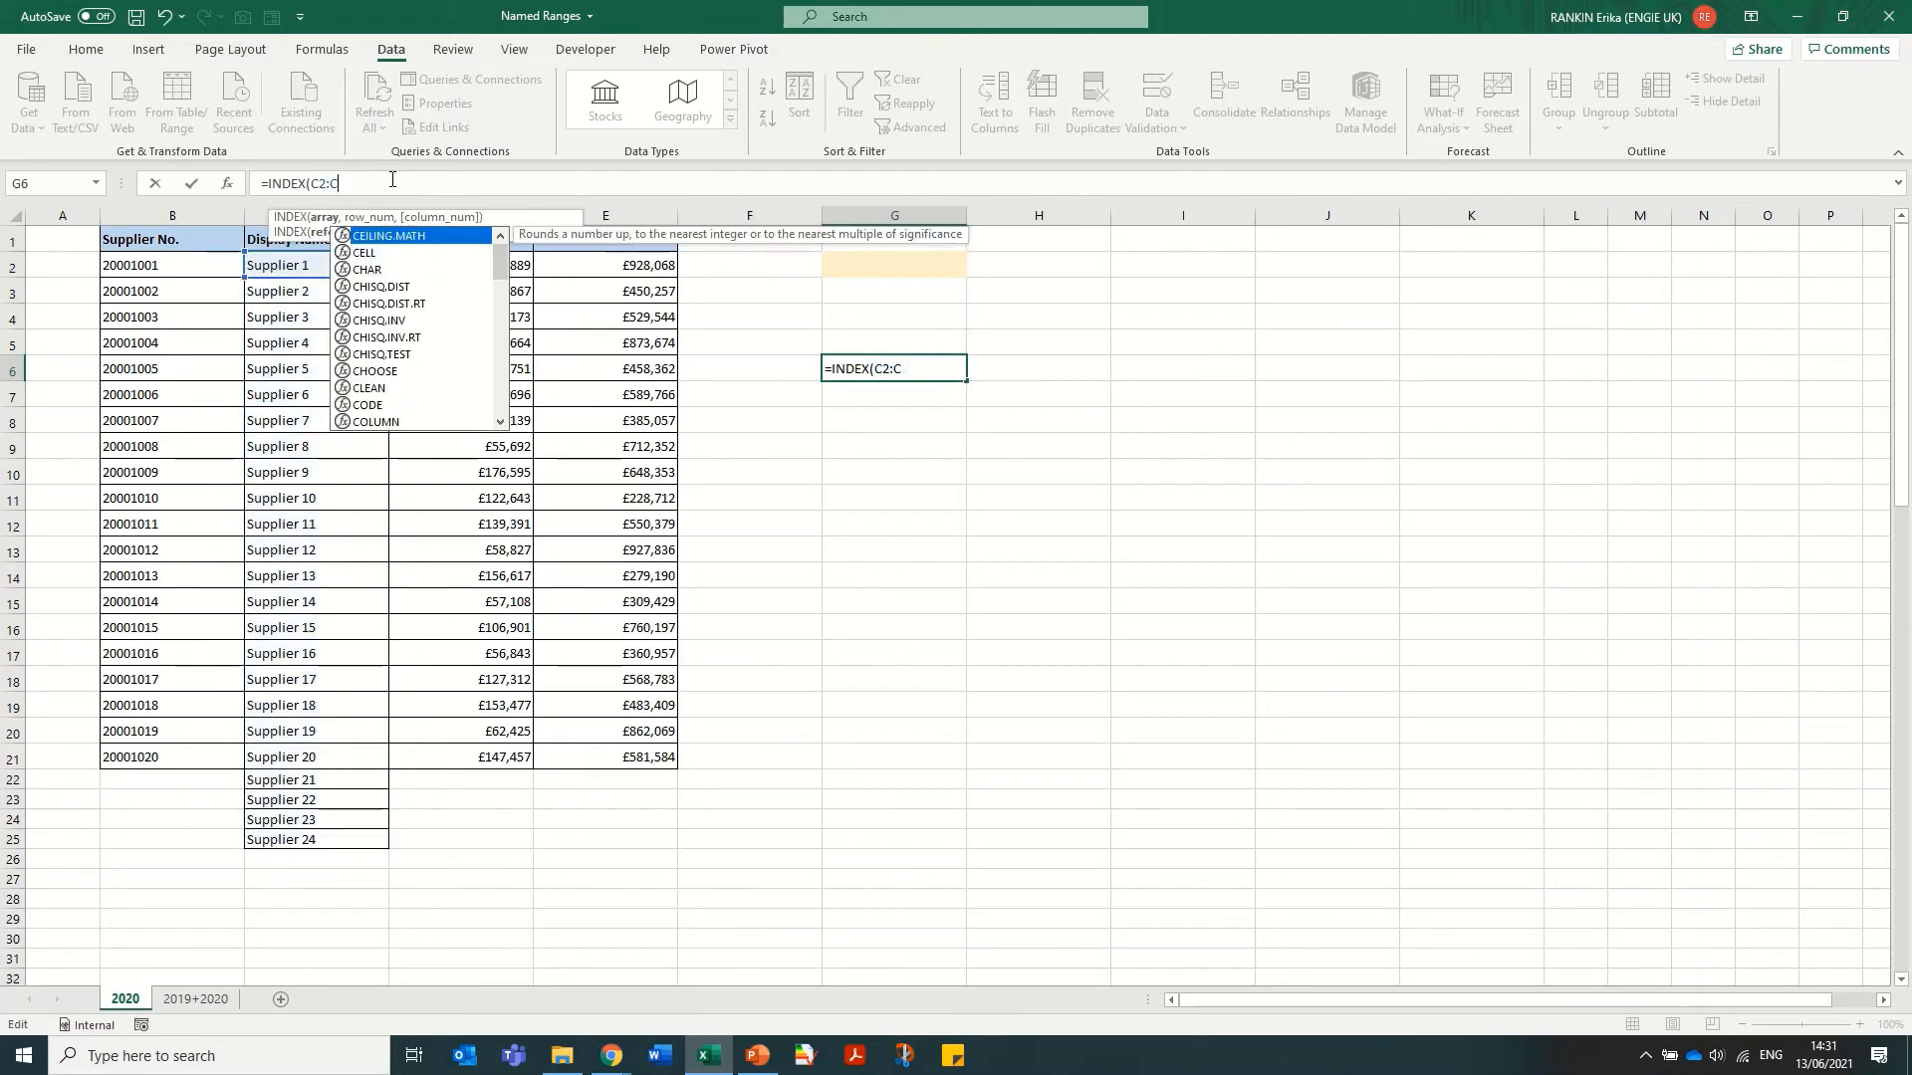
type("100")
key("ctrl+shift+Left")
key("shift+Left")
key("shift+Left")
key("shift+Left")
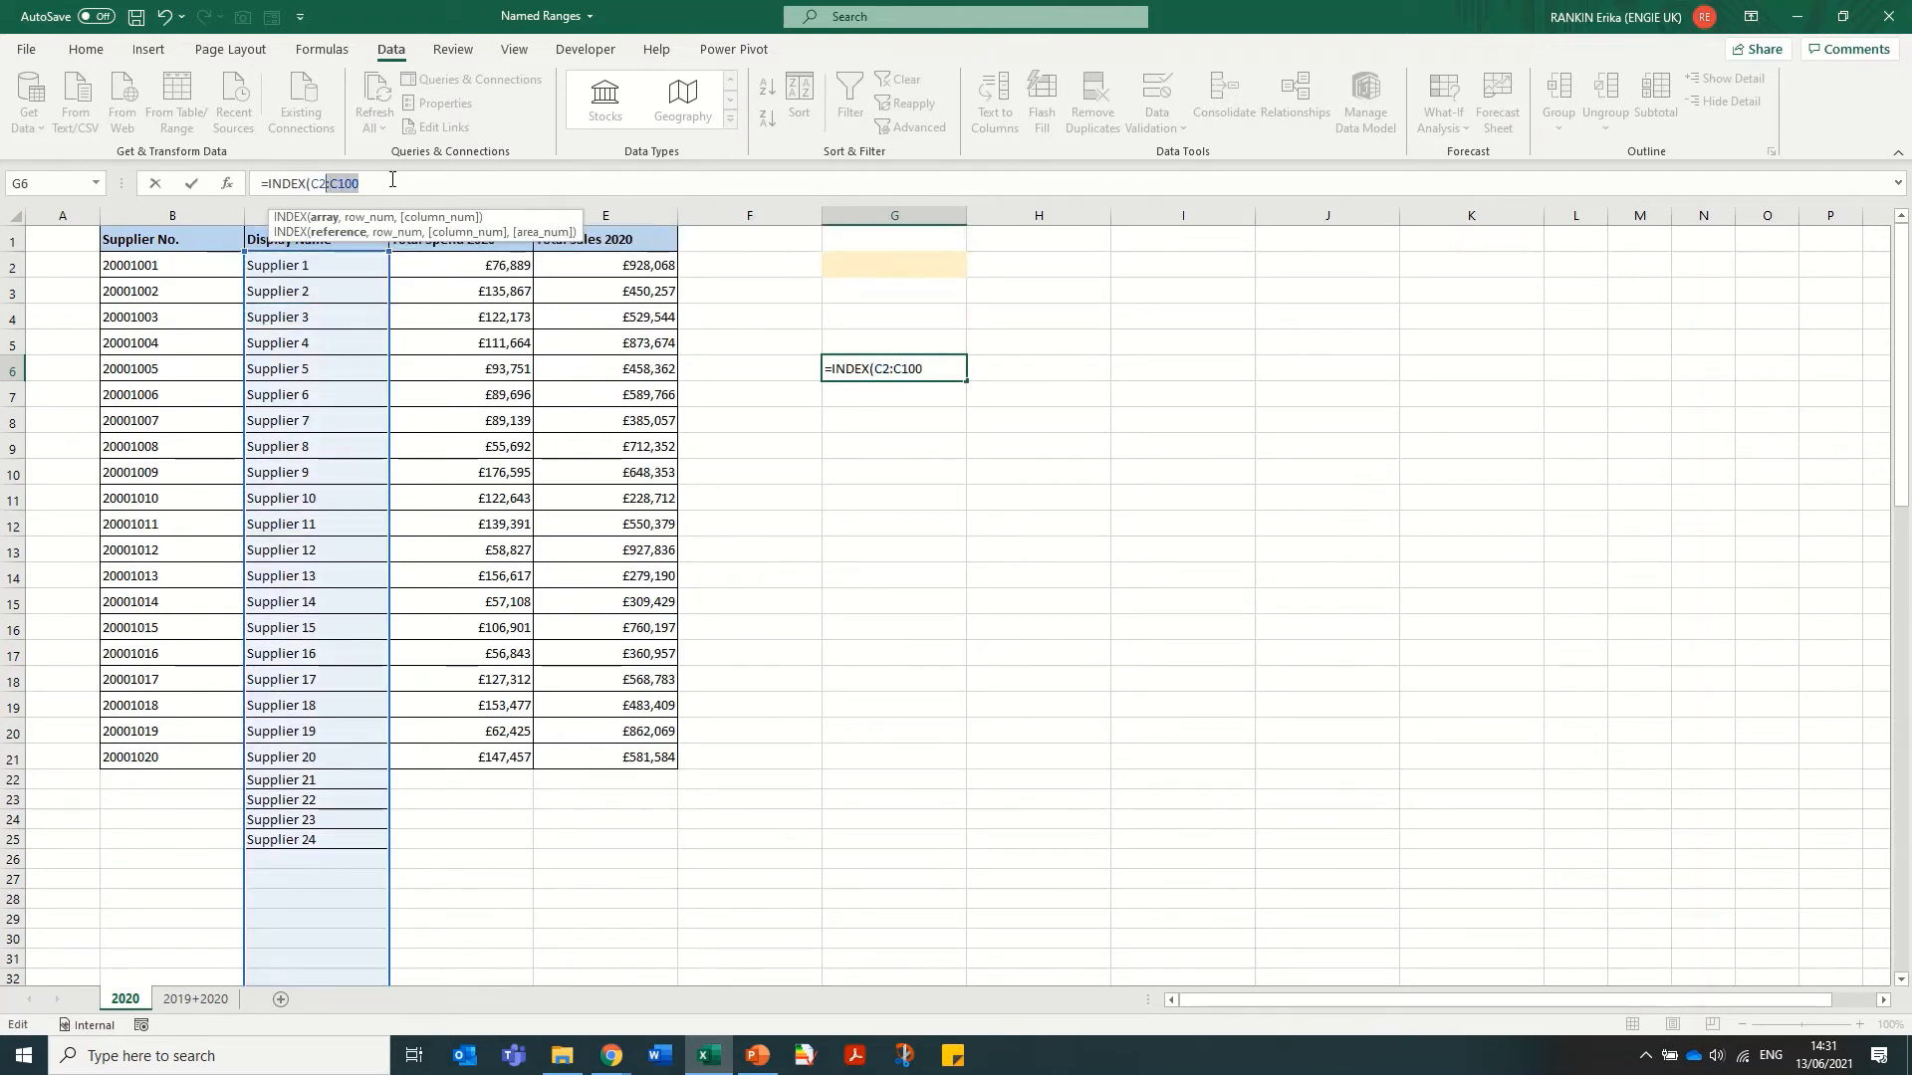
key("F4")
type(",")
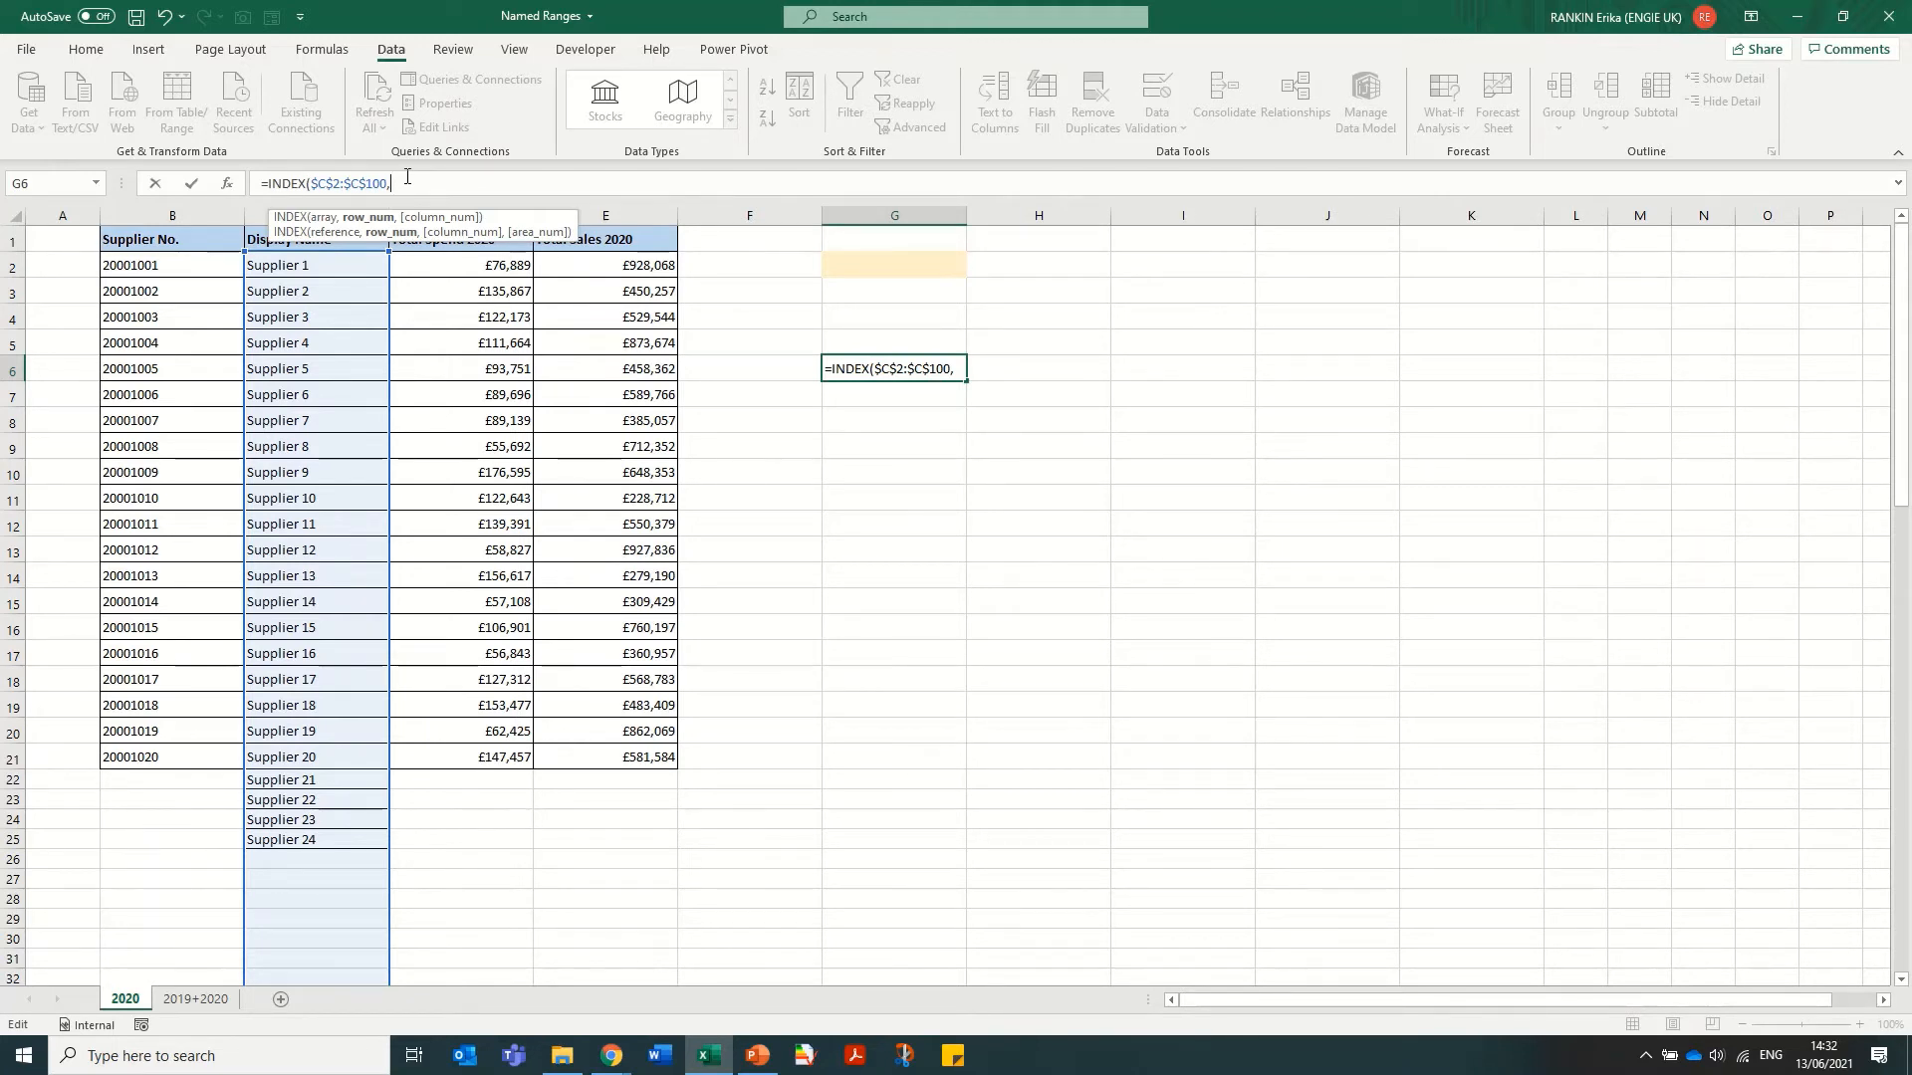
Complete the INDEX formula in G6 with COUNTA($C$2:$C$100) as the row number, and check its result against the end of the Display Name column
type("counta")
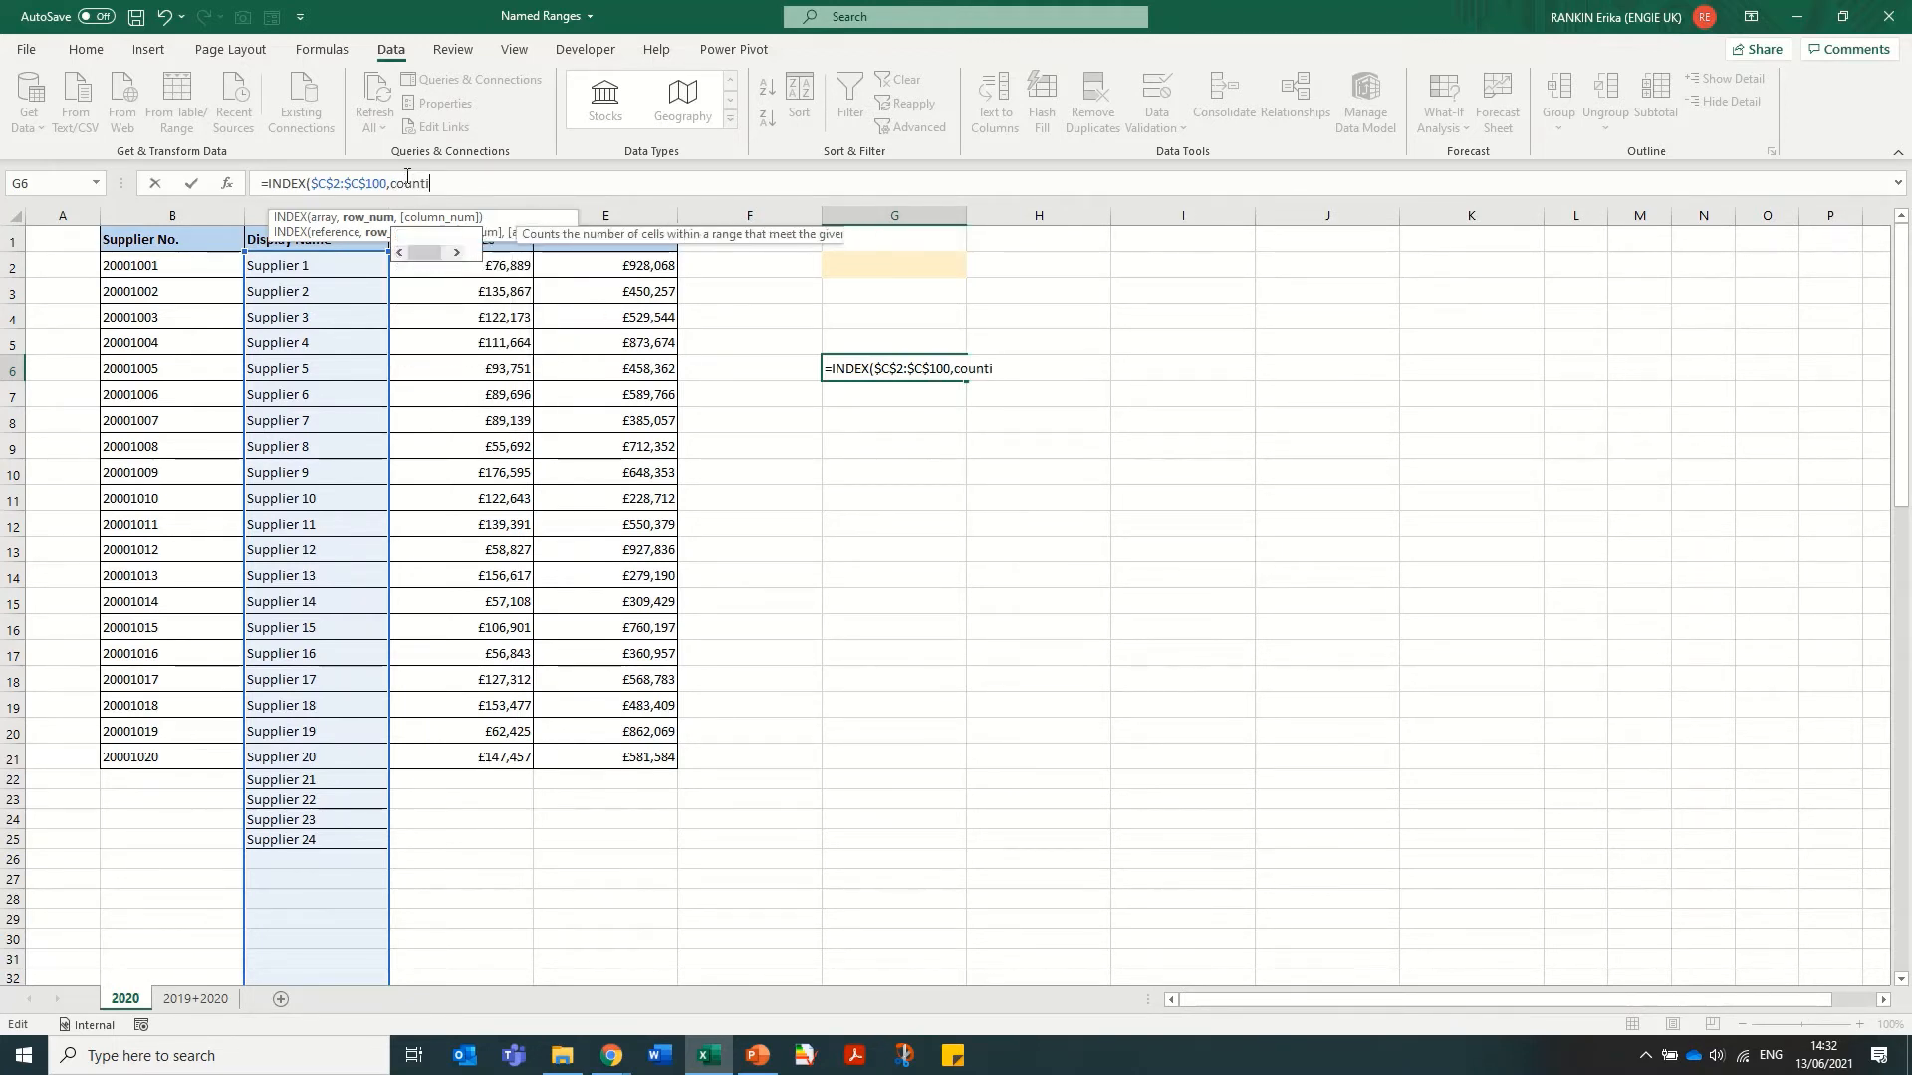
key("Tab")
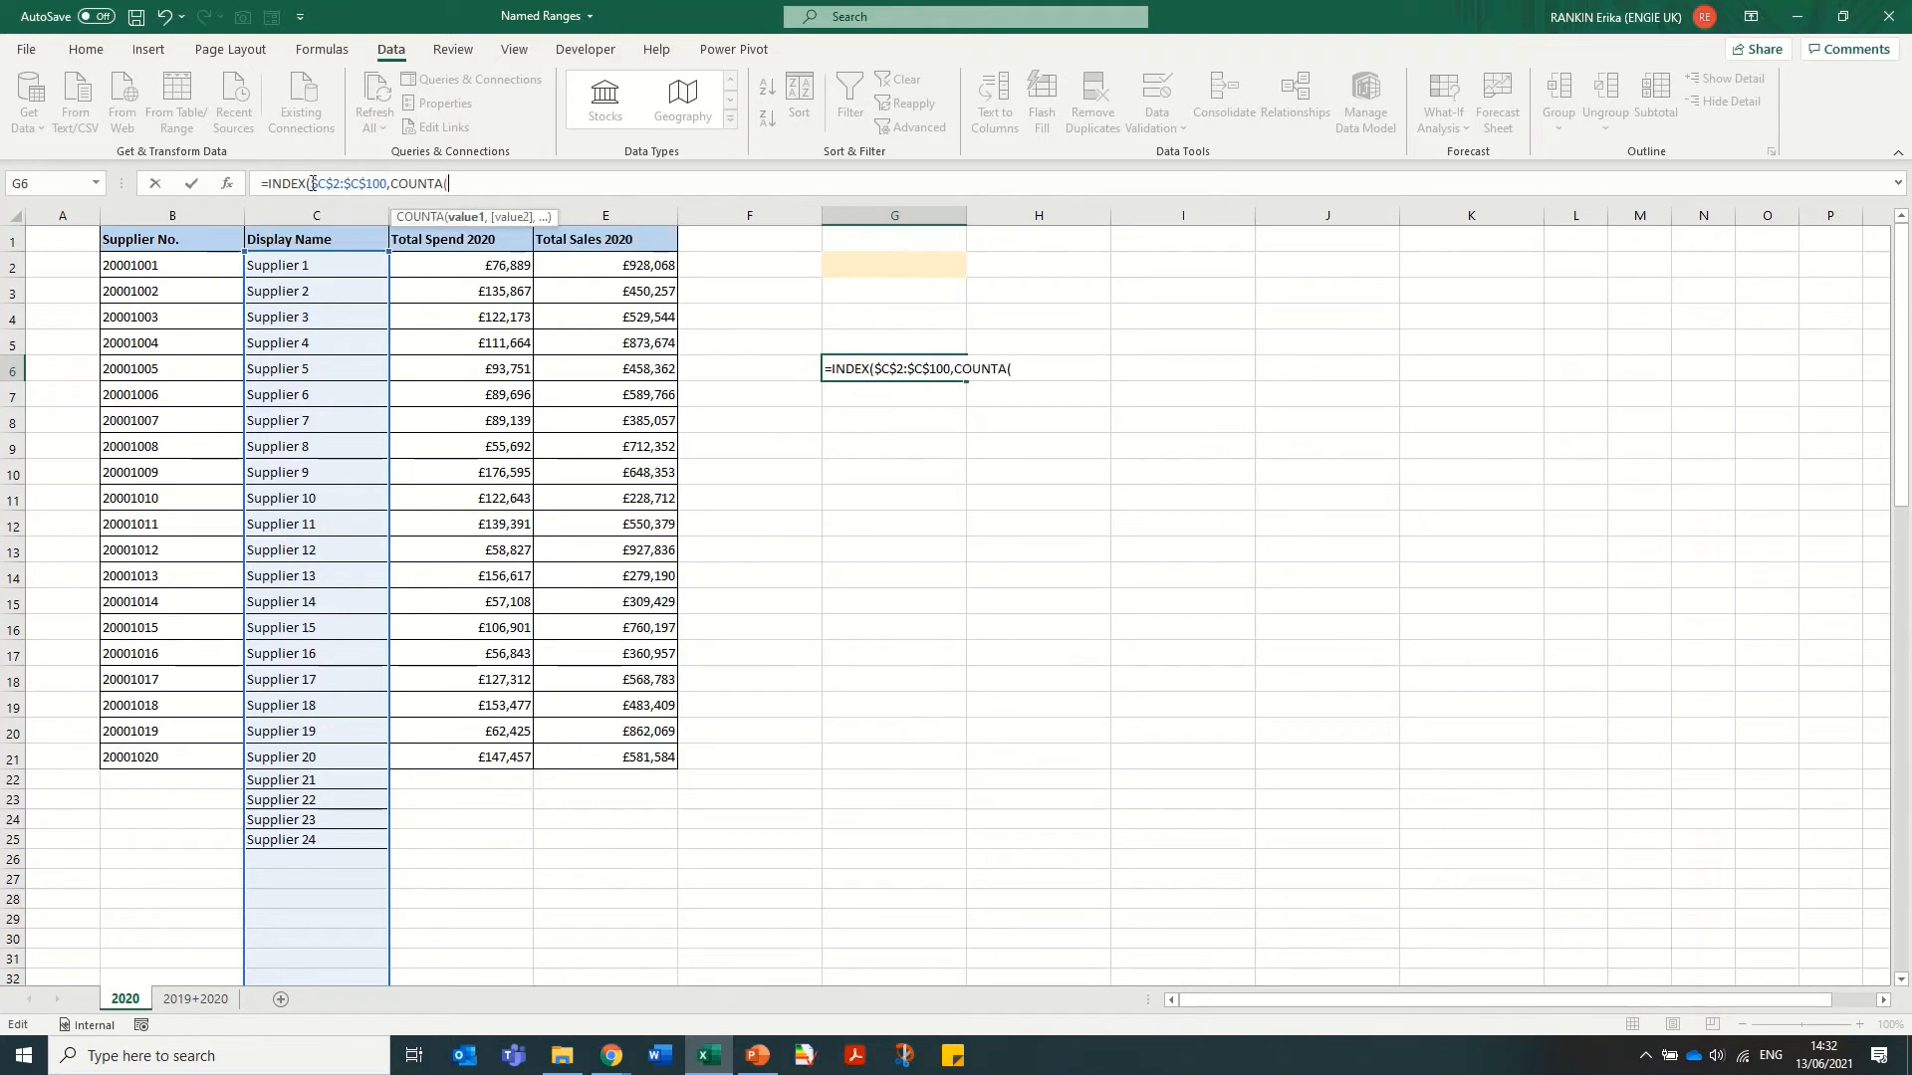
left_click_drag(312, 183, 387, 184)
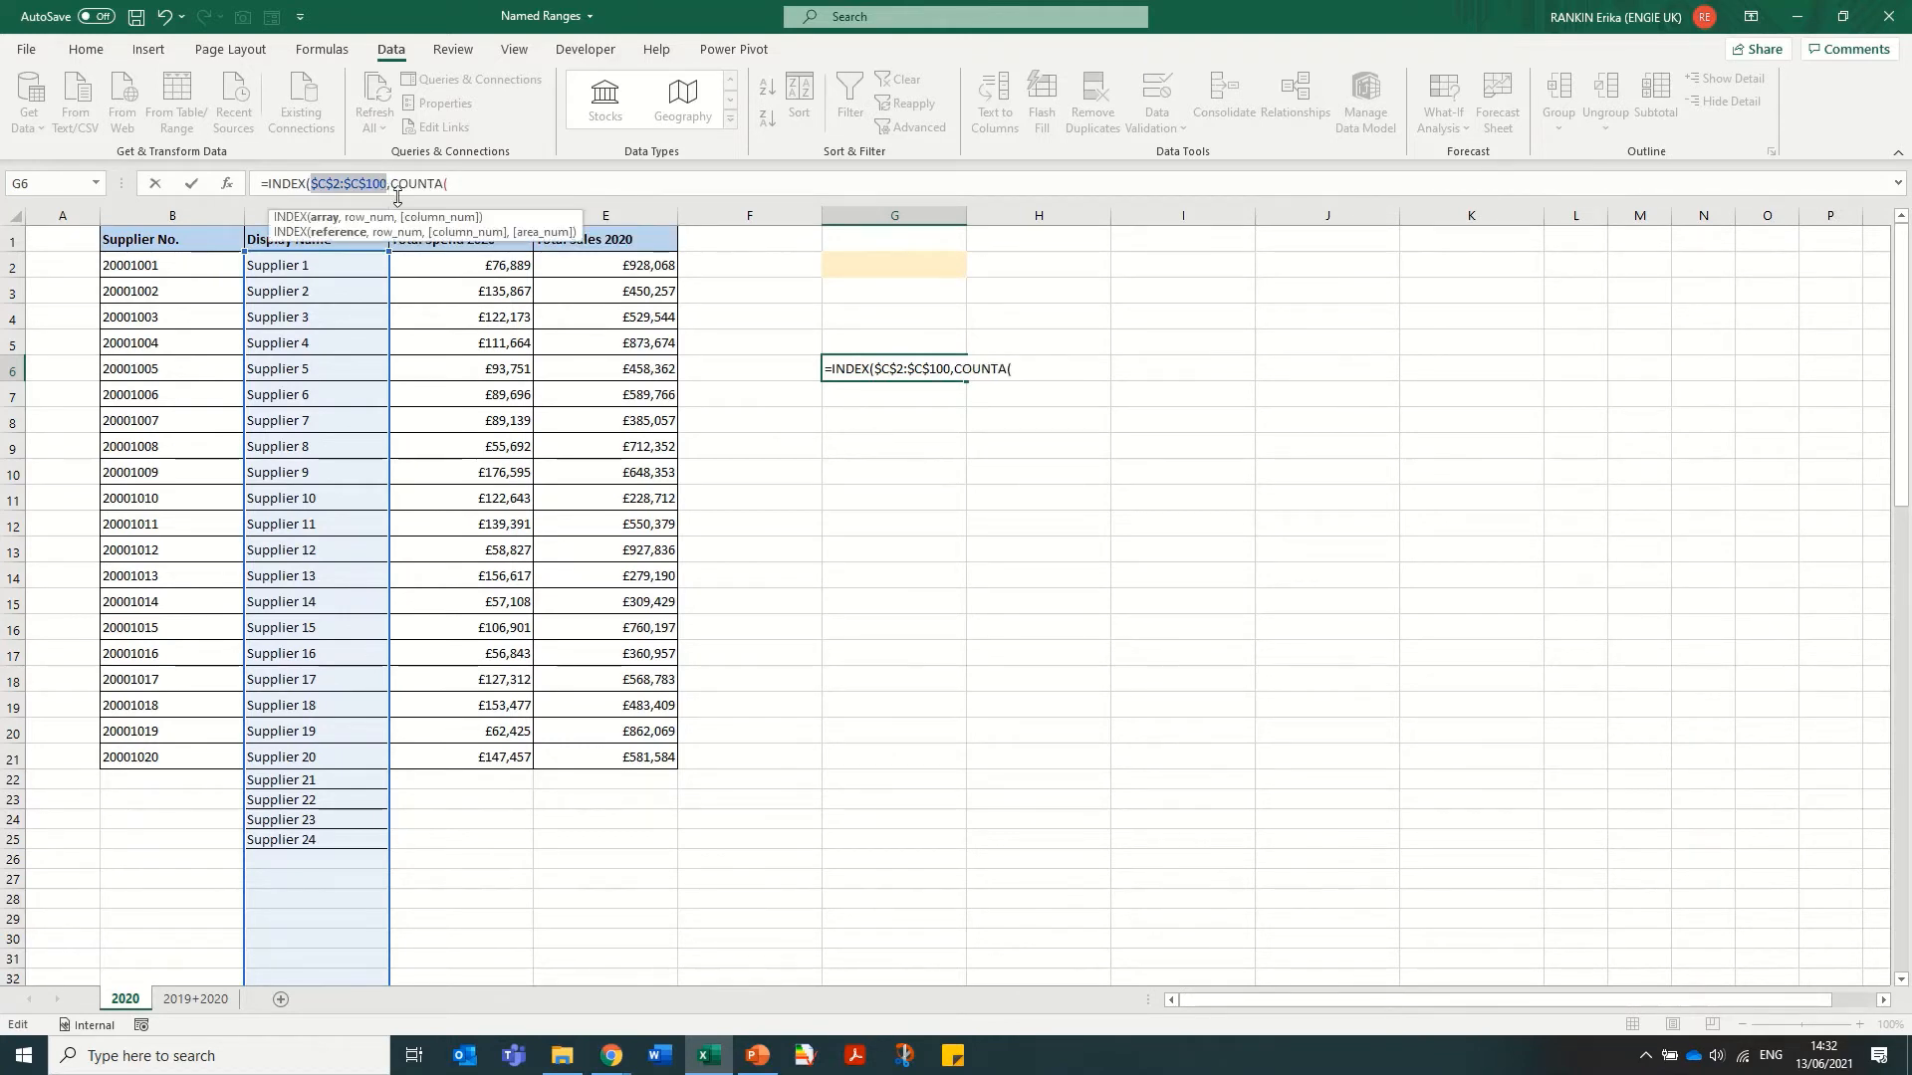
key("ctrl+c")
left_click(461, 183)
key("ctrl+v")
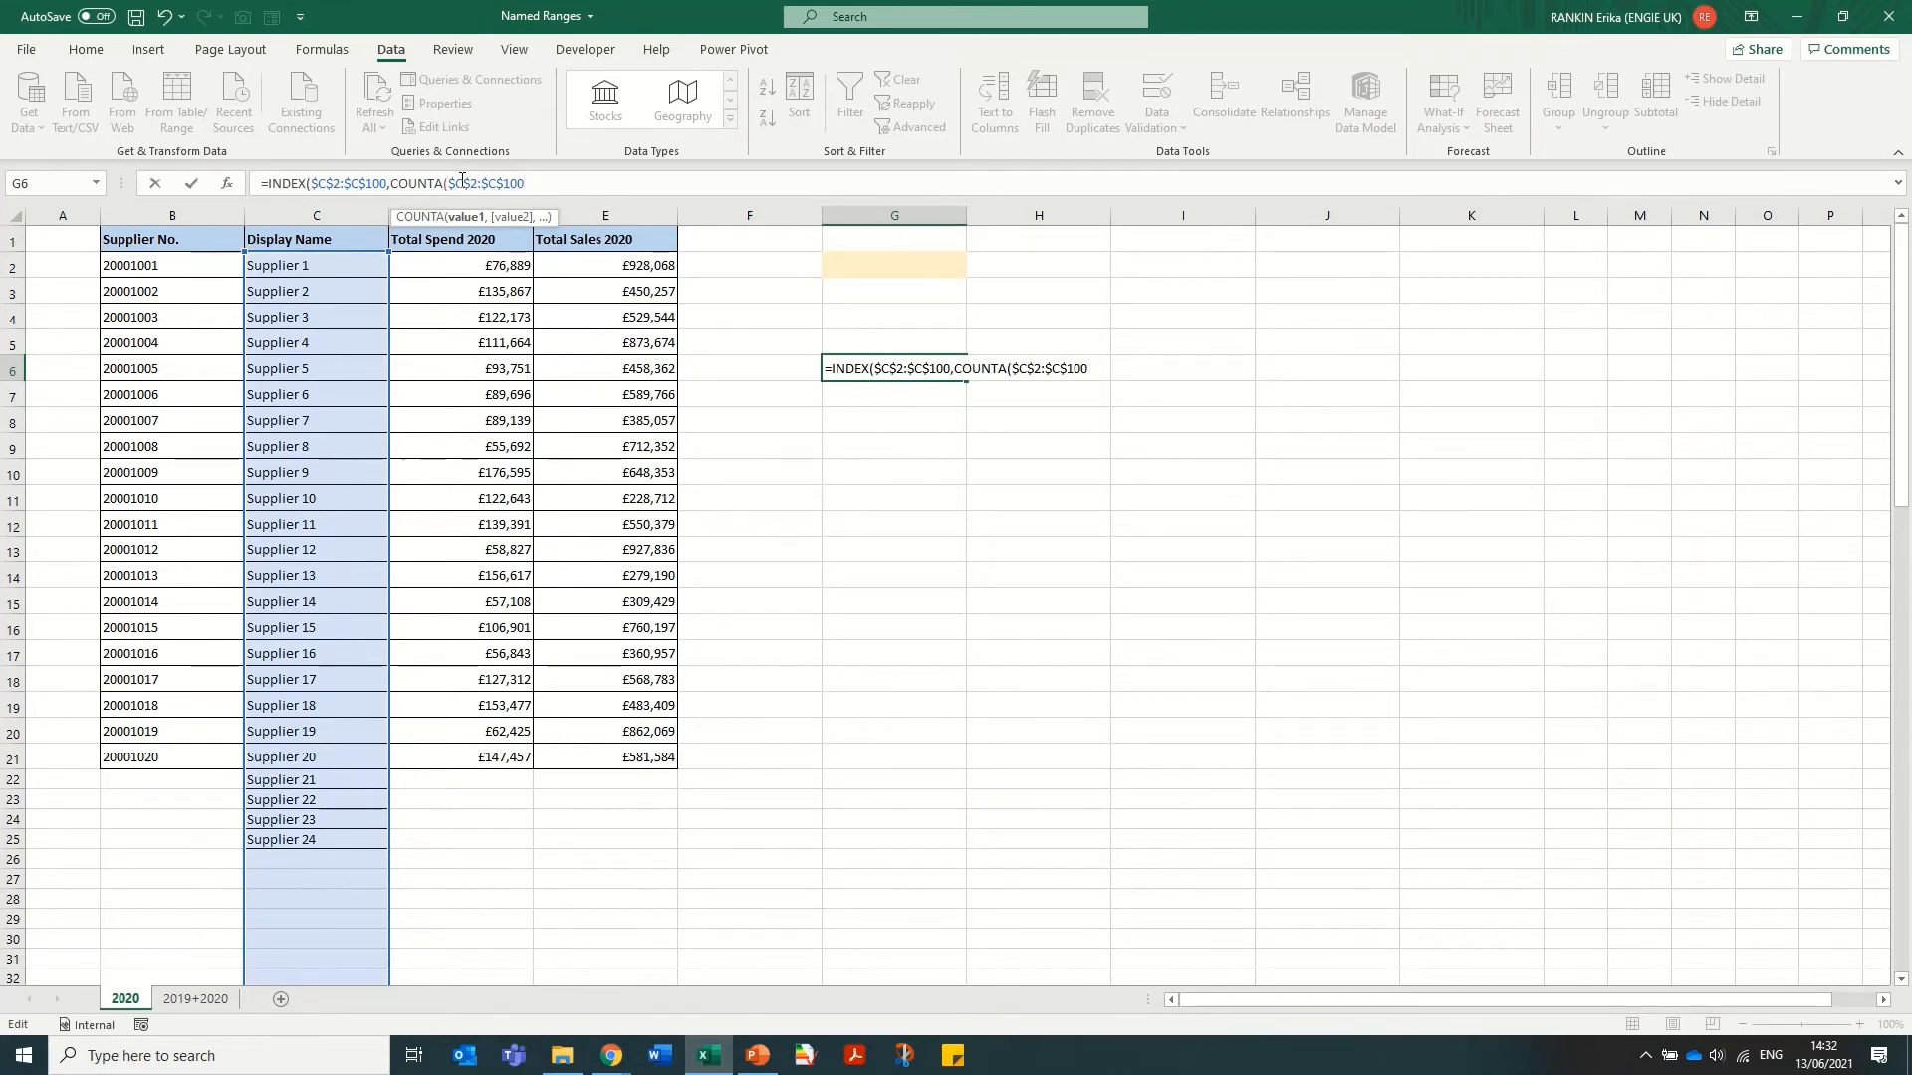
type(")")
key("Return")
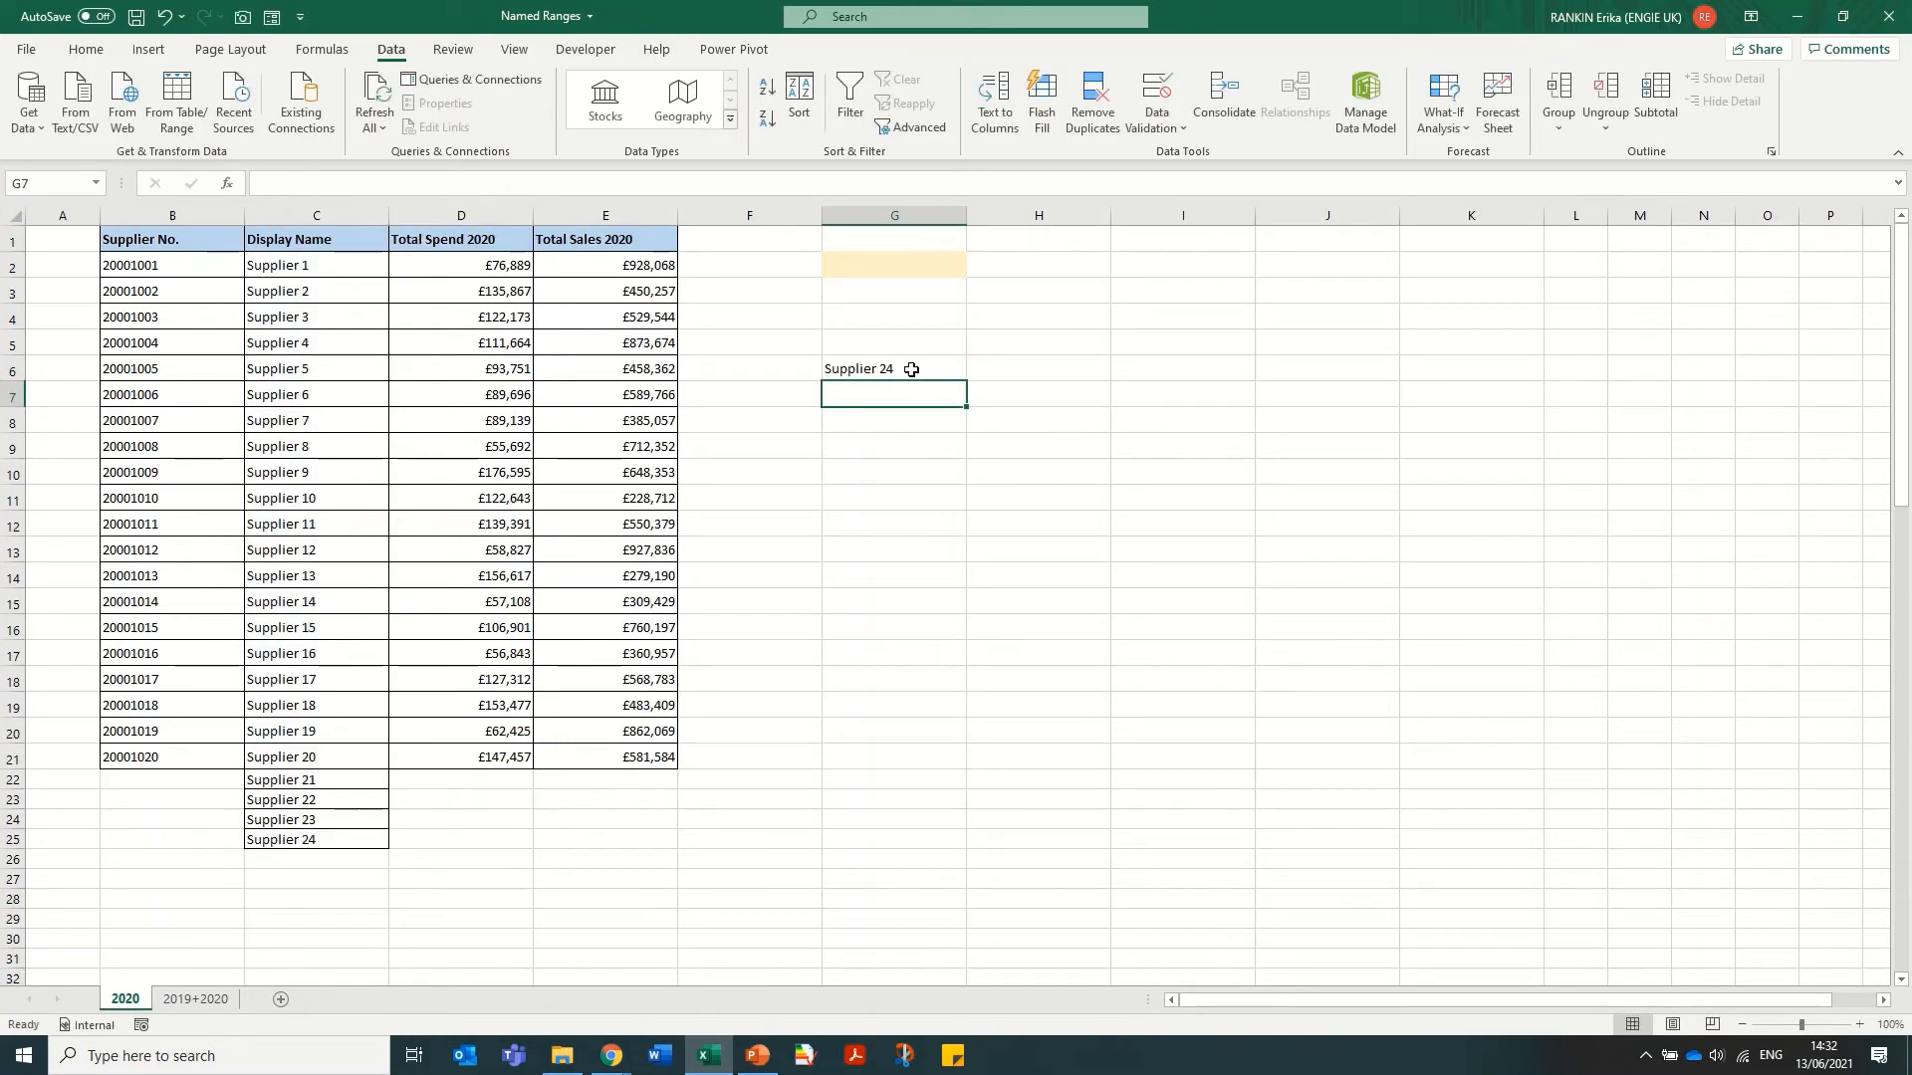
left_click(911, 369)
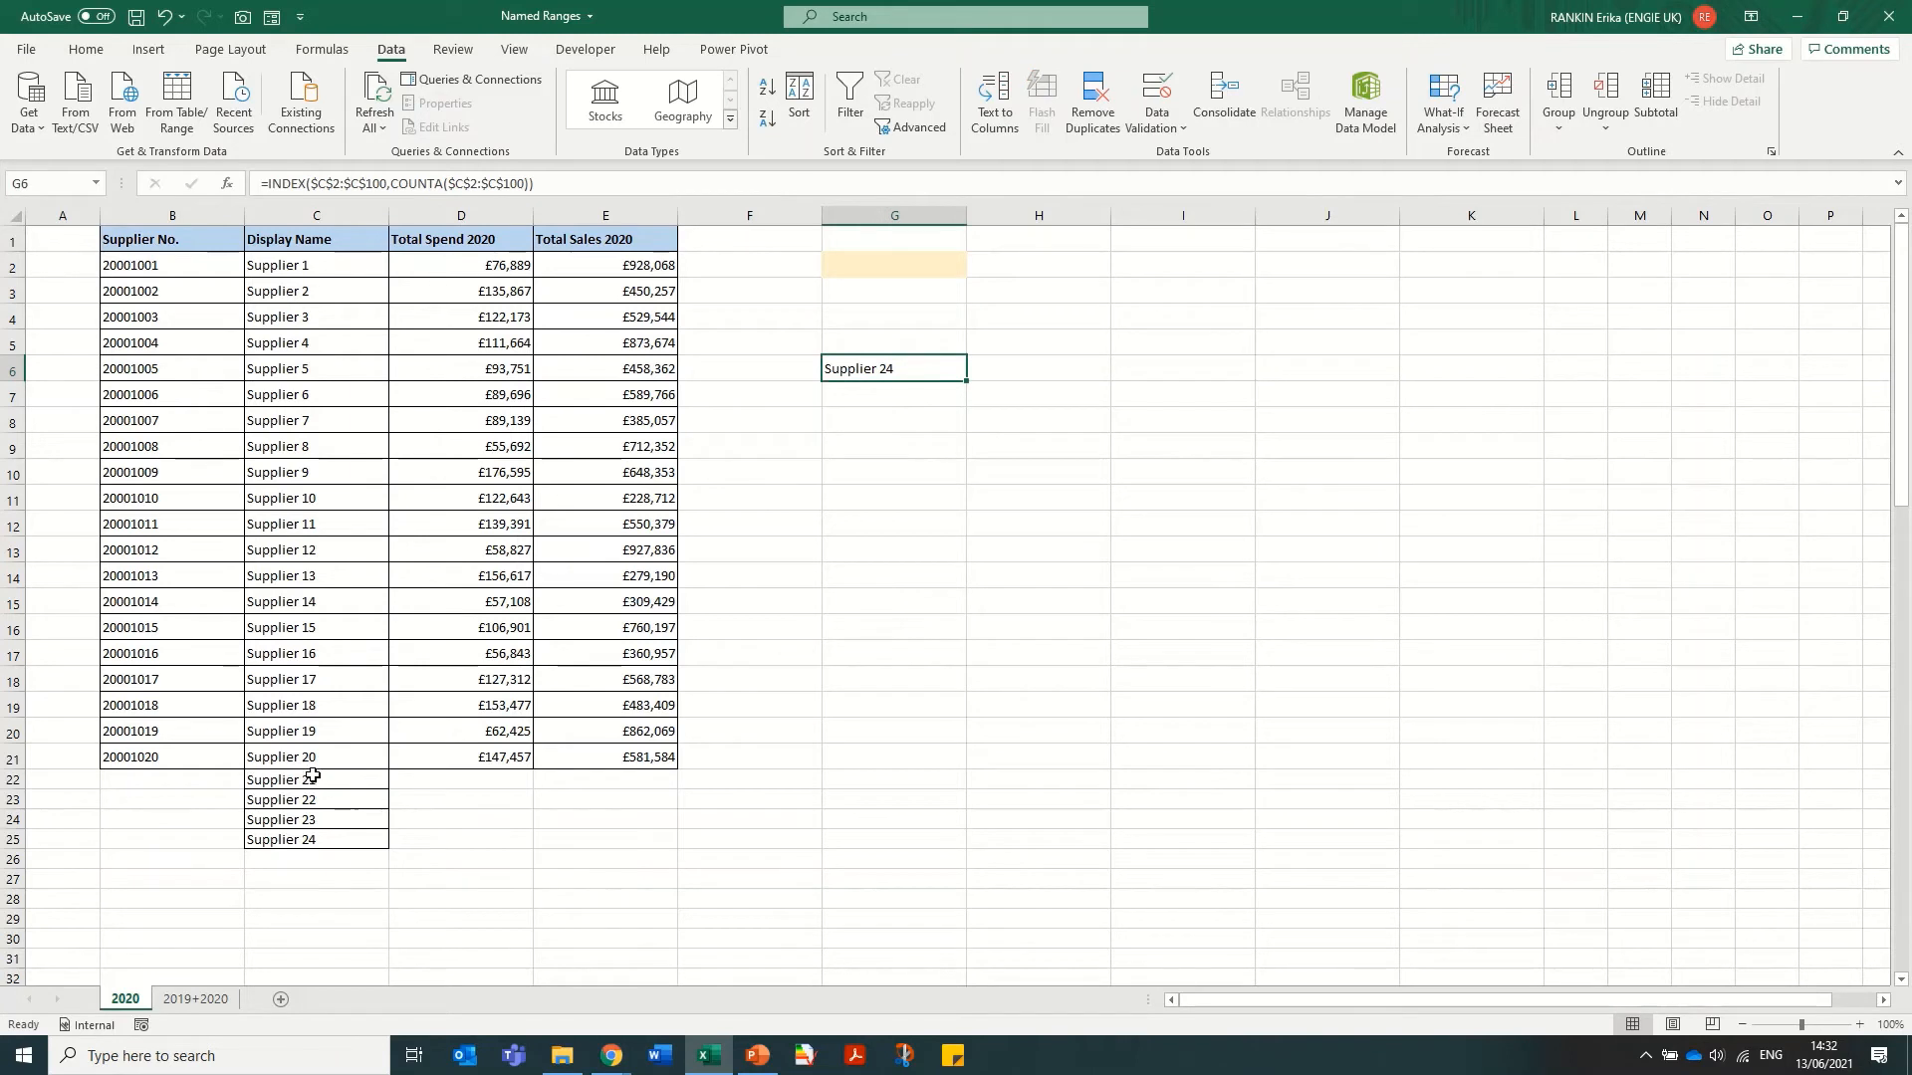
left_click_drag(302, 472, 327, 826)
left_click(327, 835)
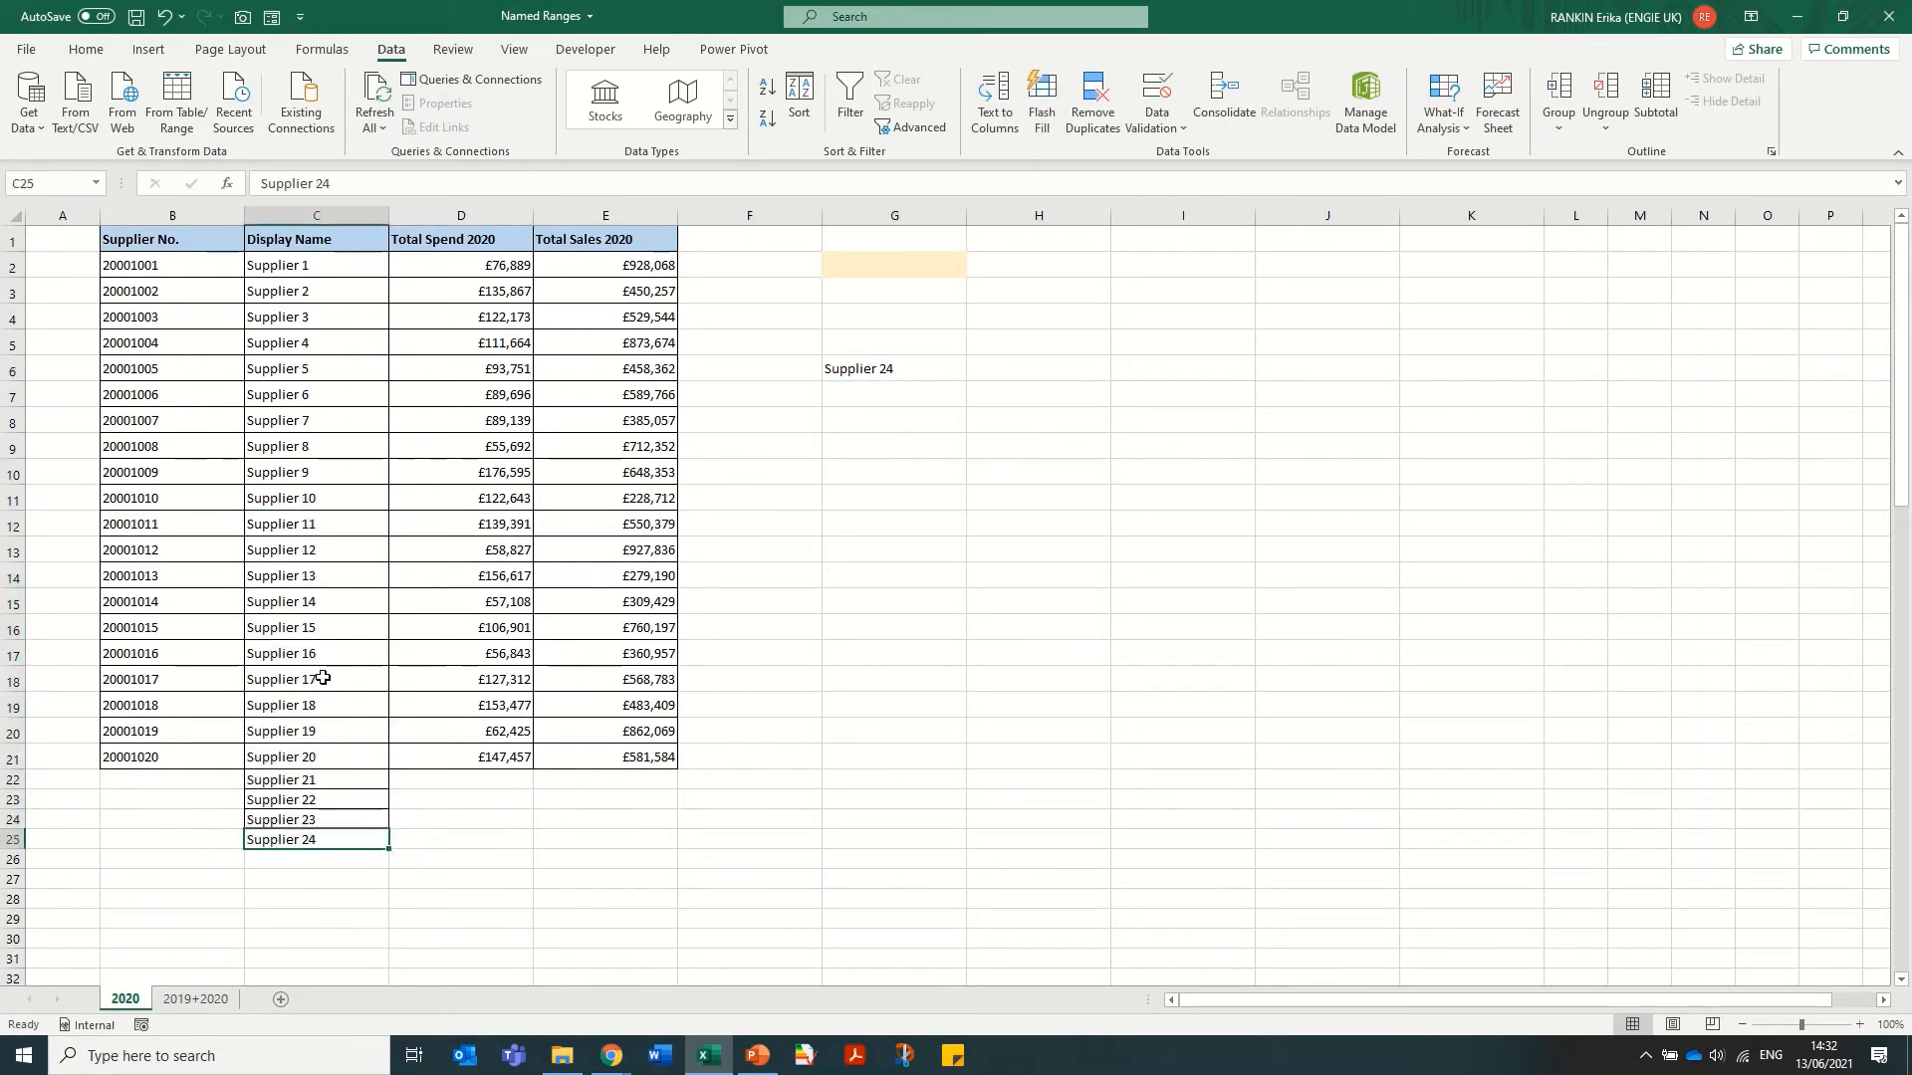
Extend the Display Name series down to Supplier 30 in cell C31 and check the formula result in G6
left_click_drag(325, 677, 365, 963)
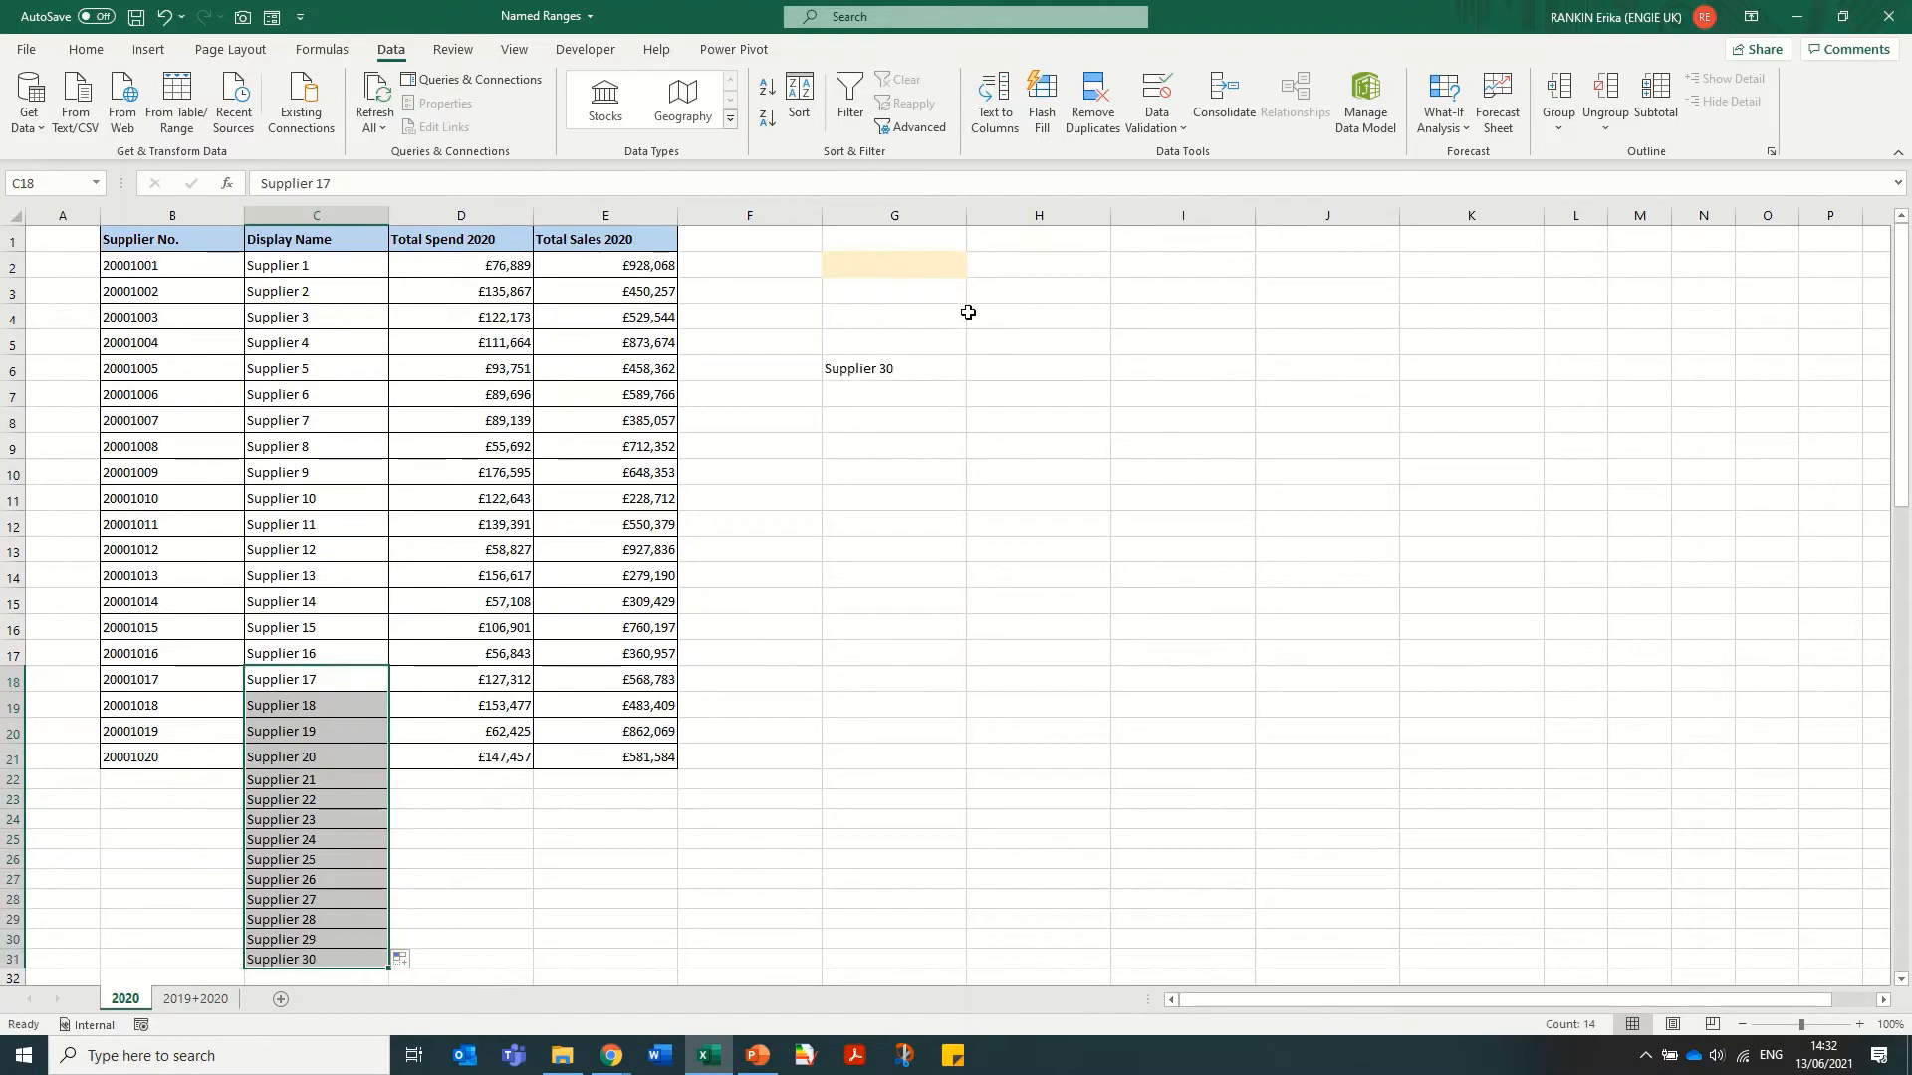
left_click(902, 368)
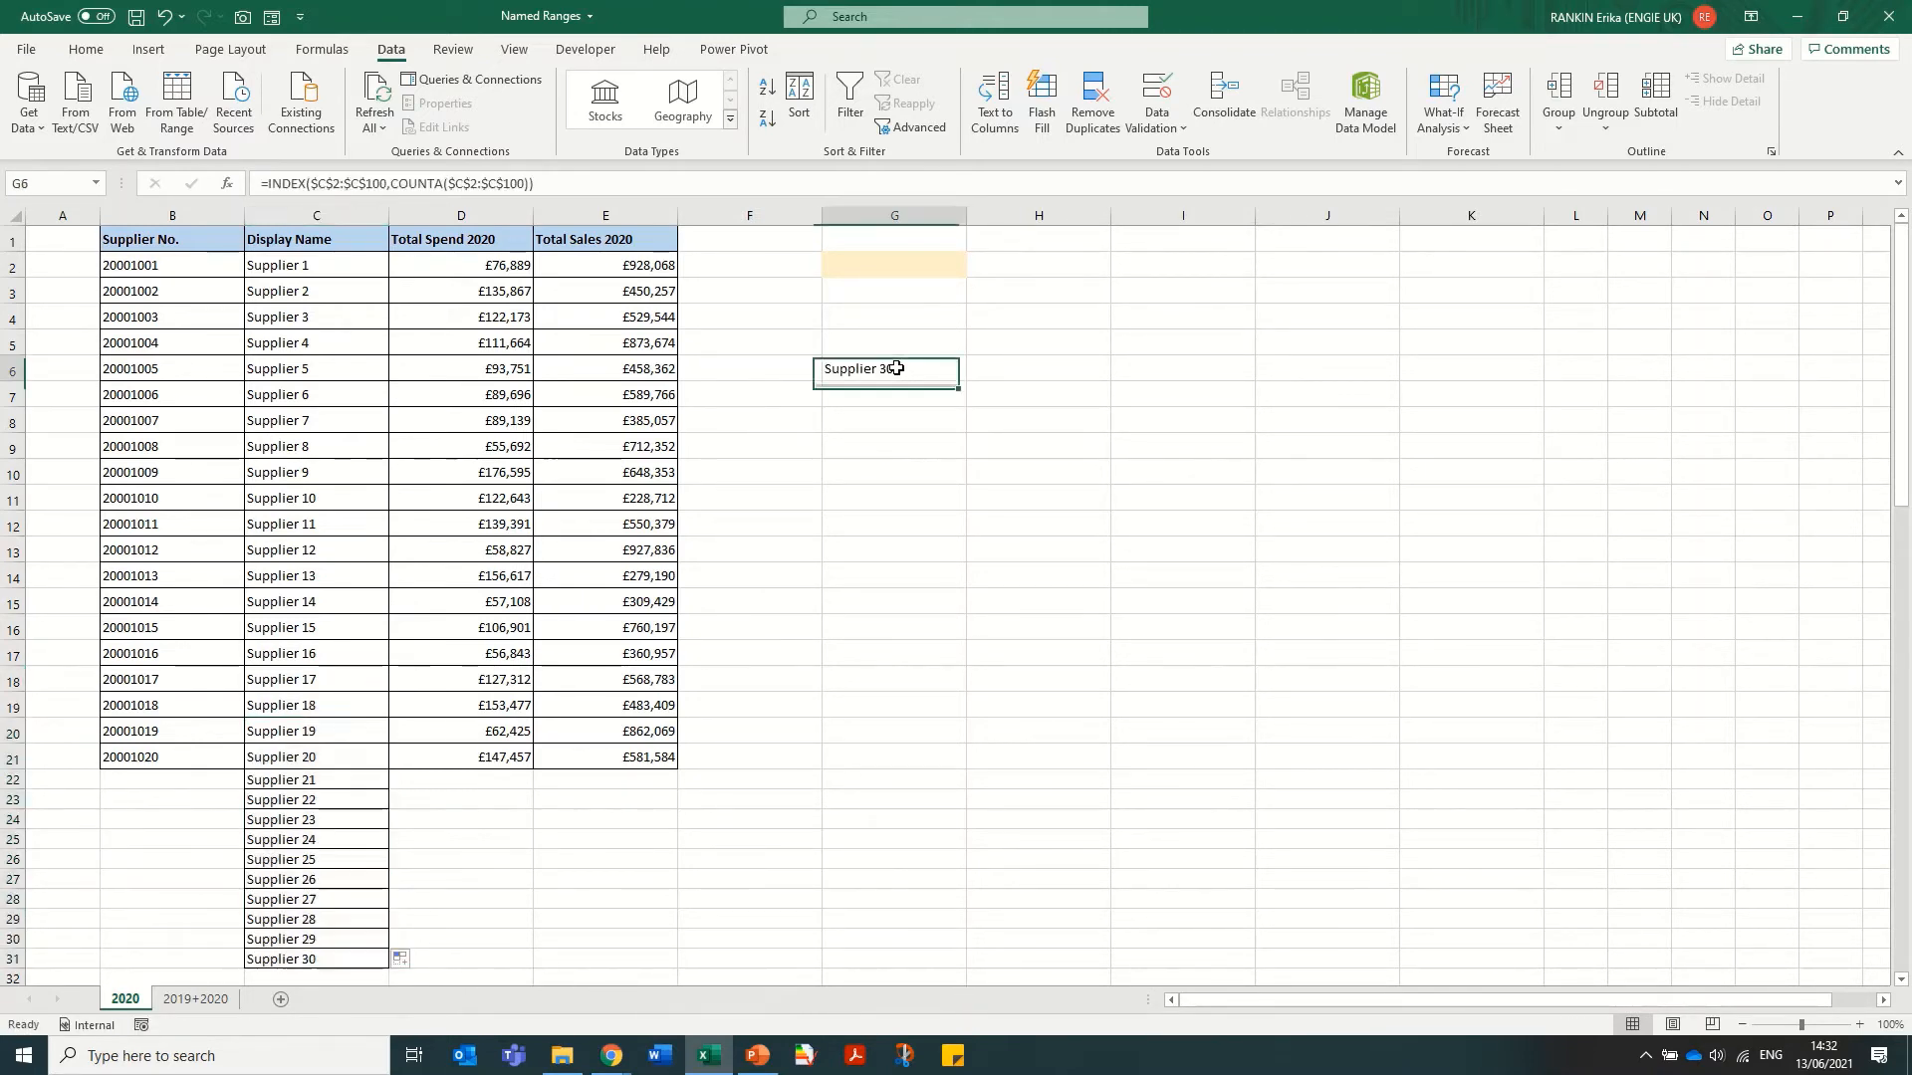
Prefix the INDEX formula in G6 with $C$2: so it returns the full supplier list, and look over the spilled results
left_click(265, 184)
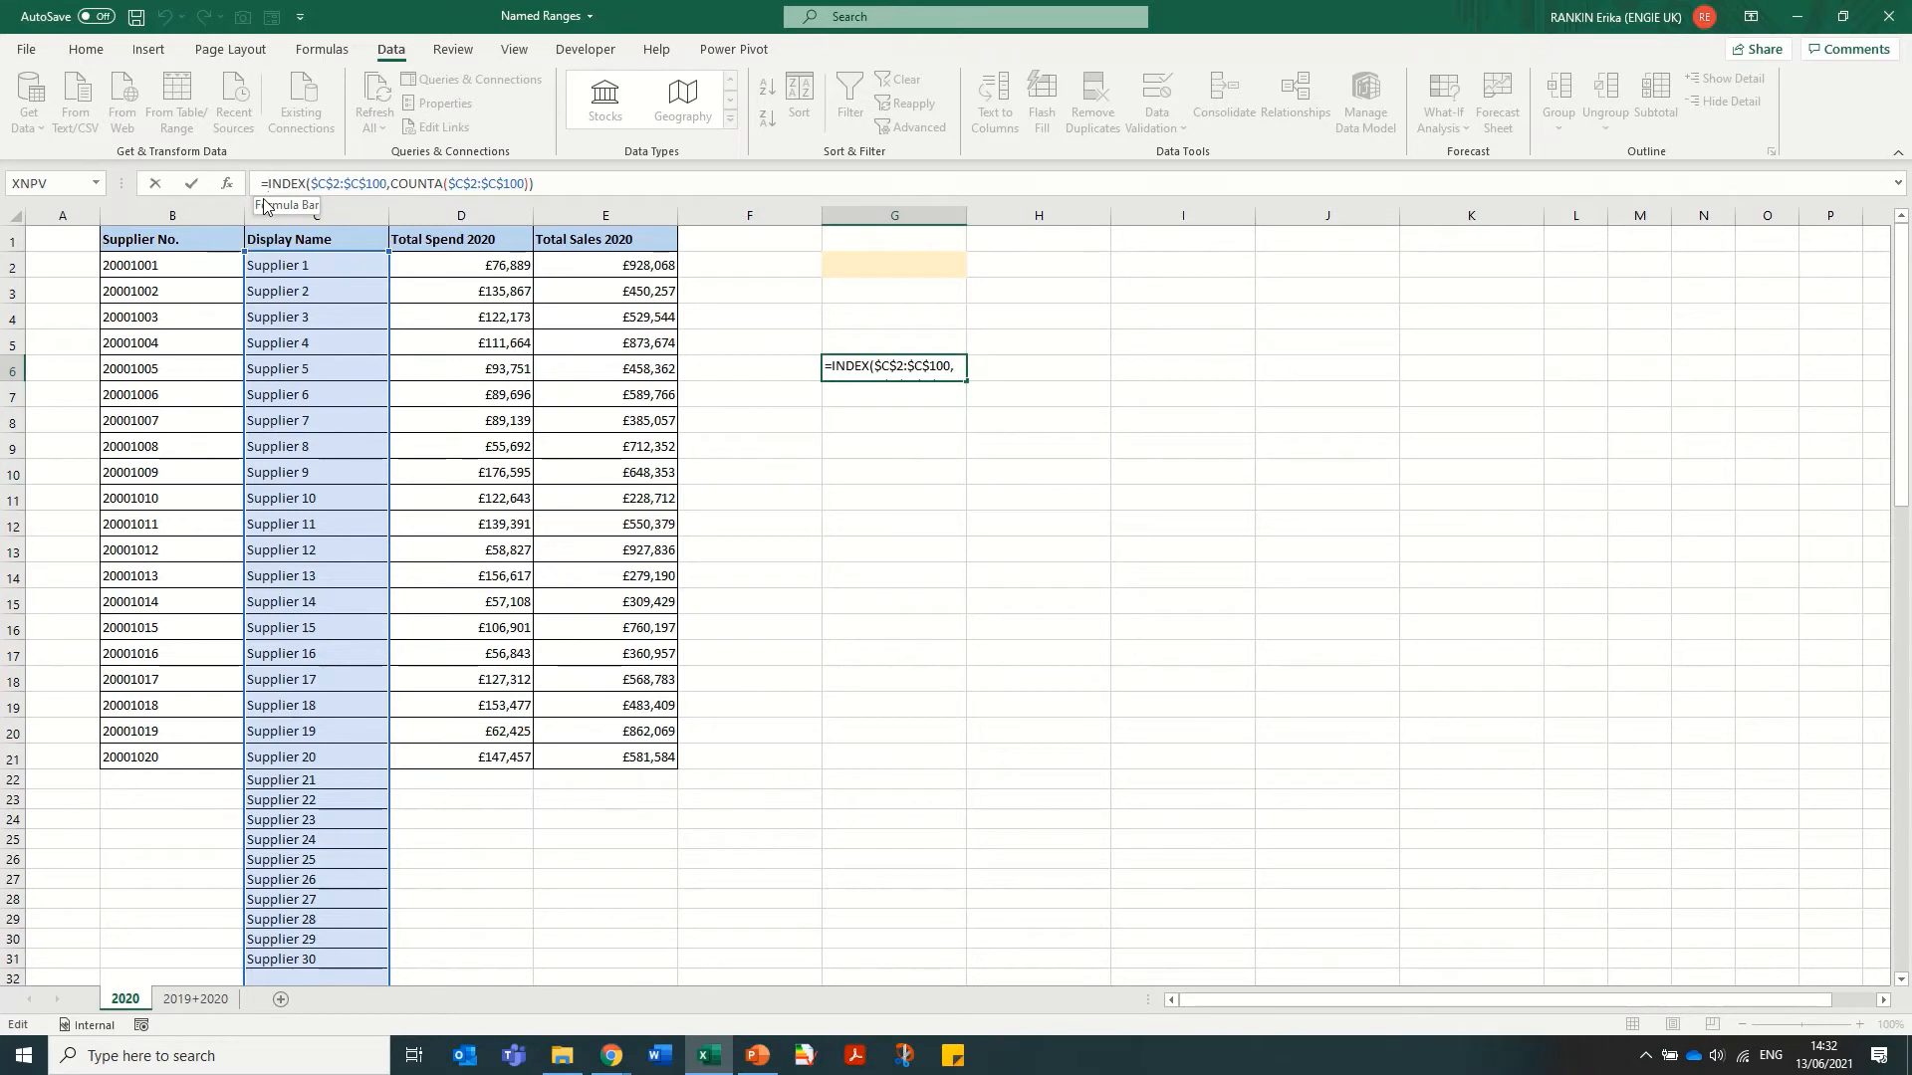
type("$C2")
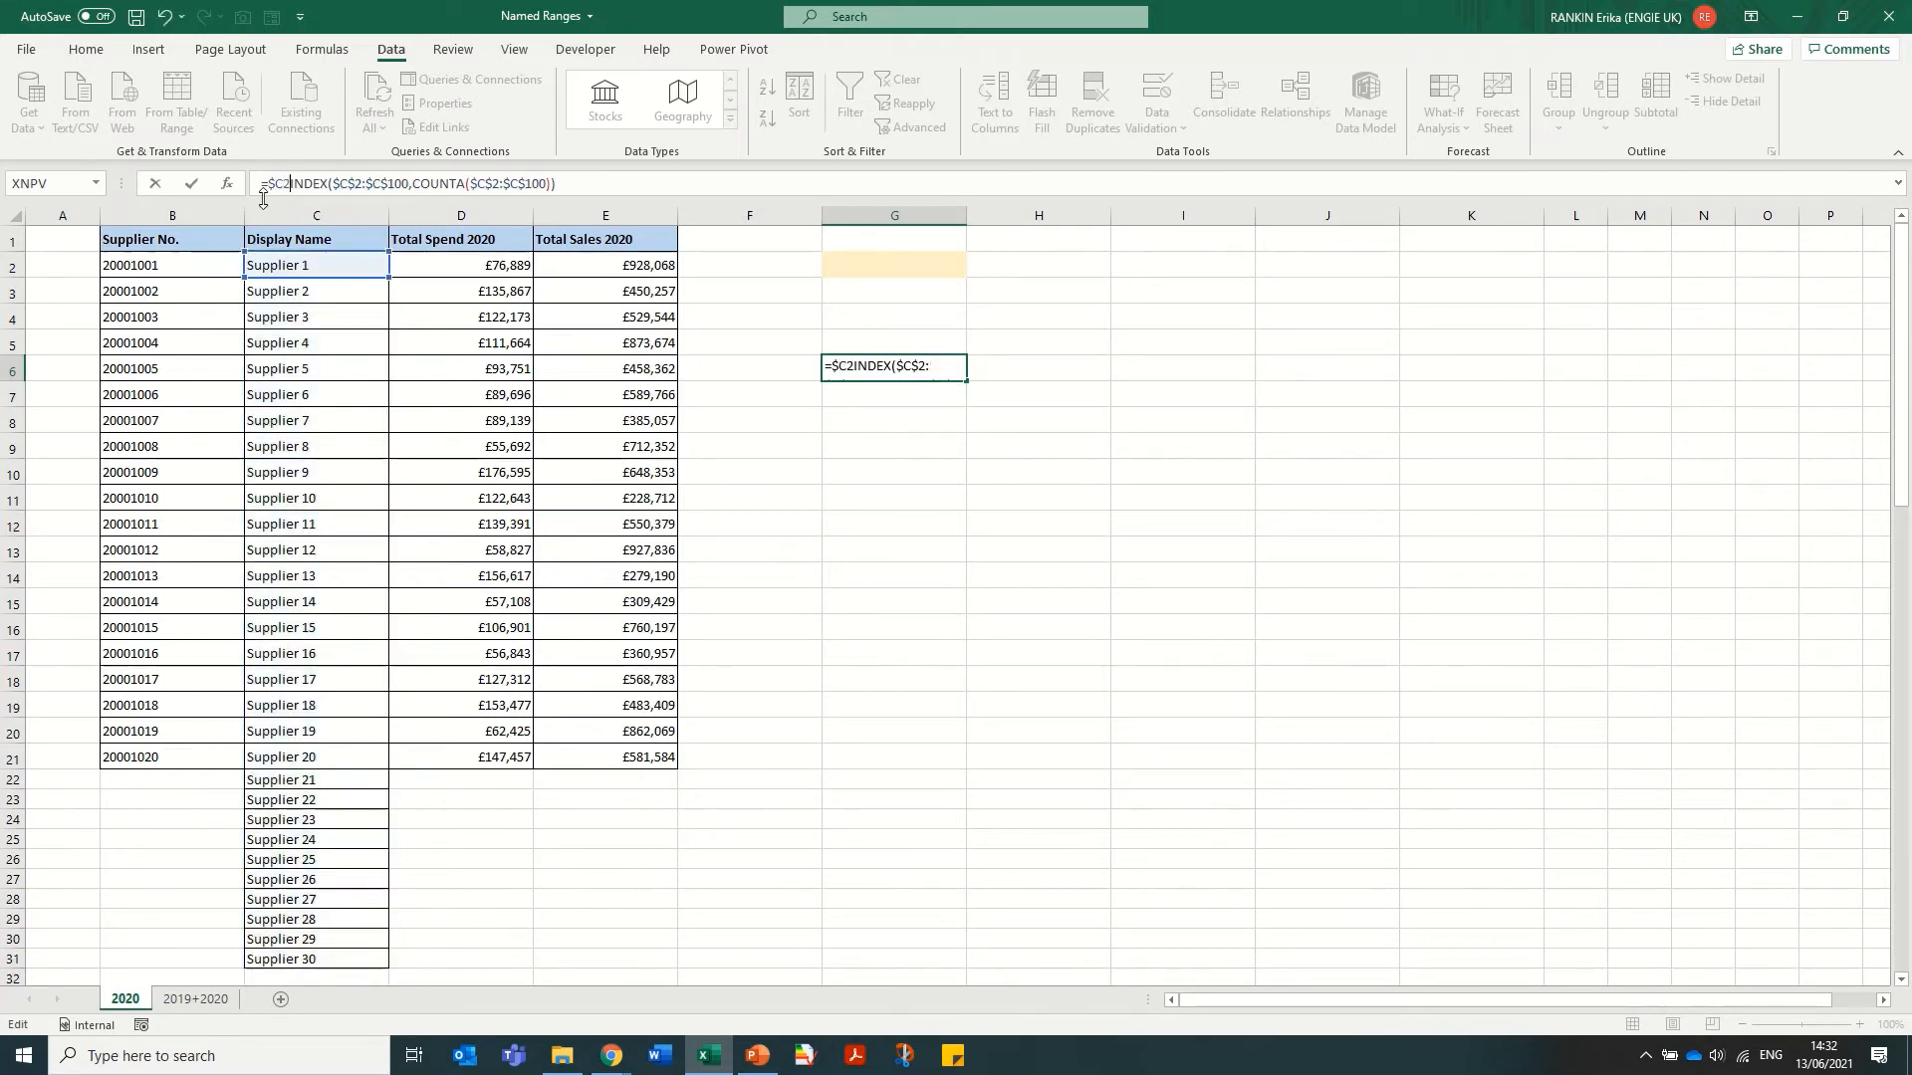
key("BackSpace")
type("$\"")
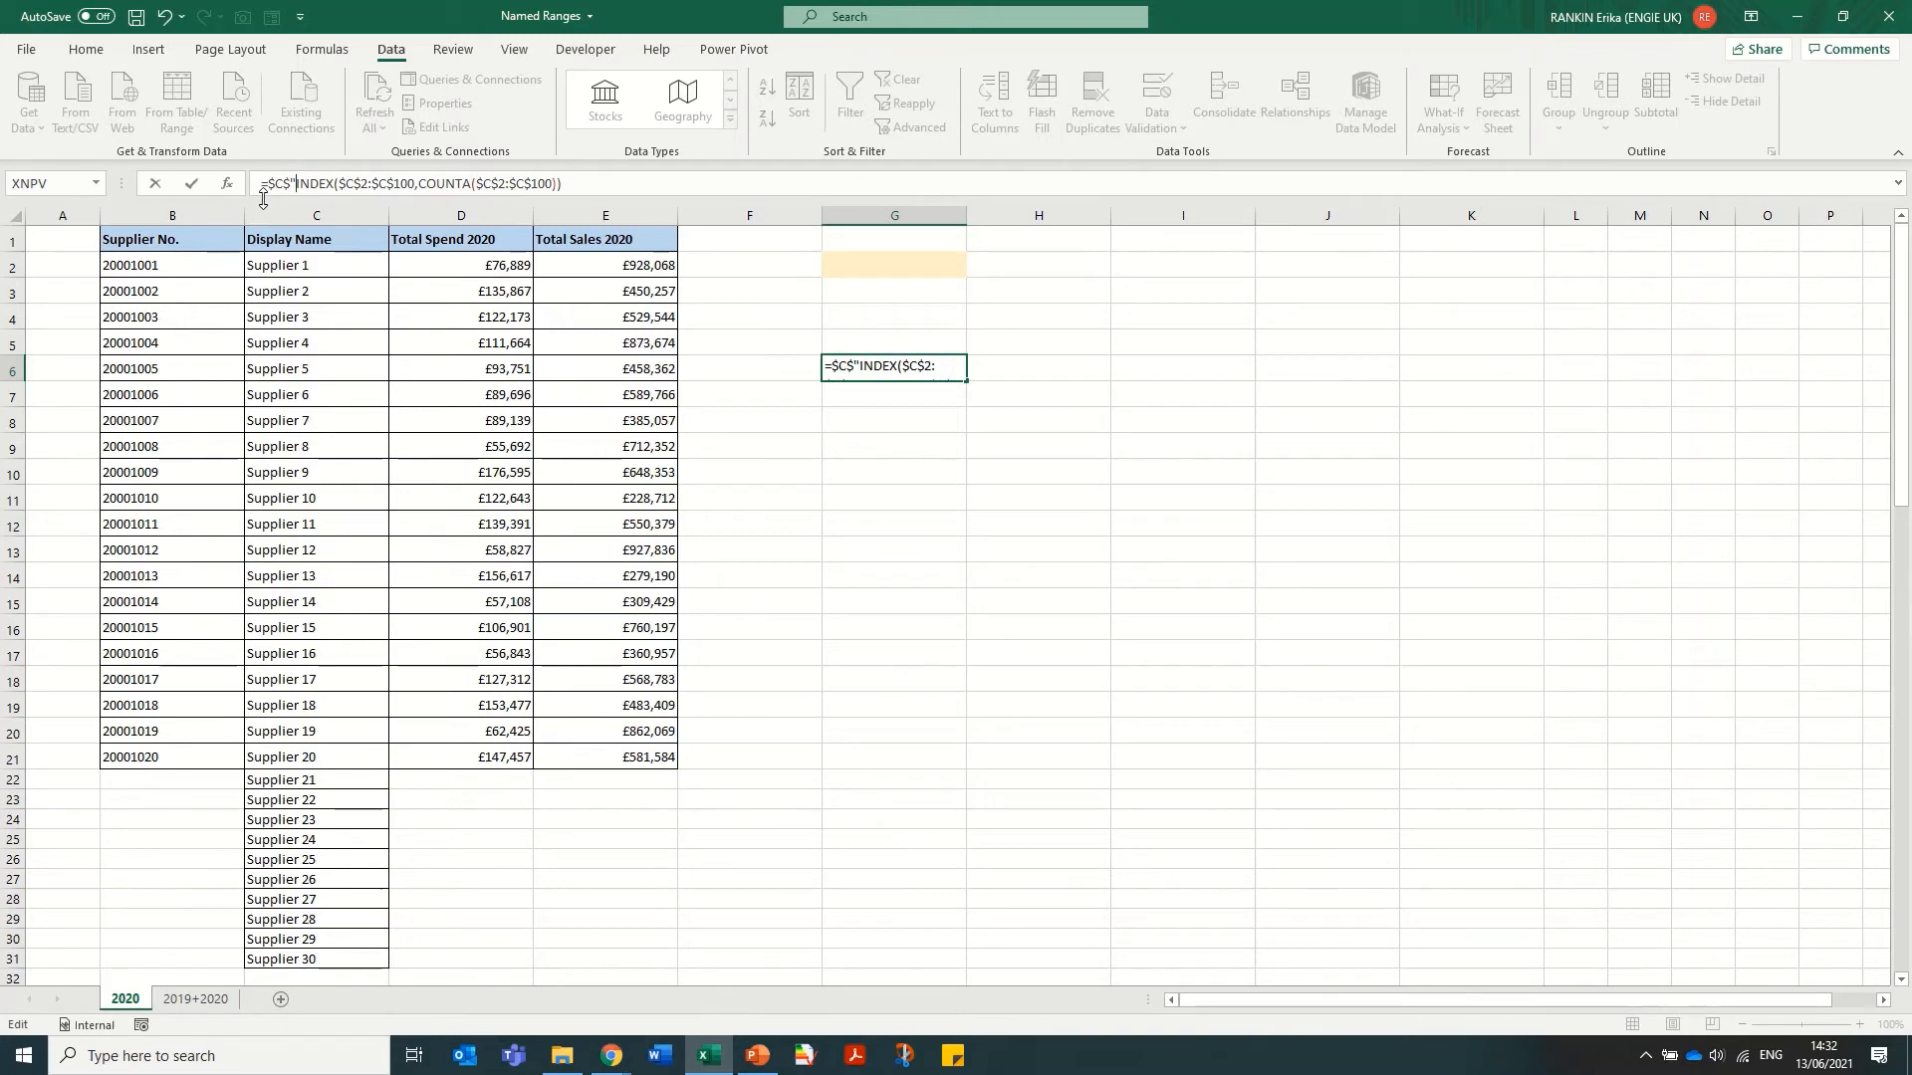
key("BackSpace")
type(":")
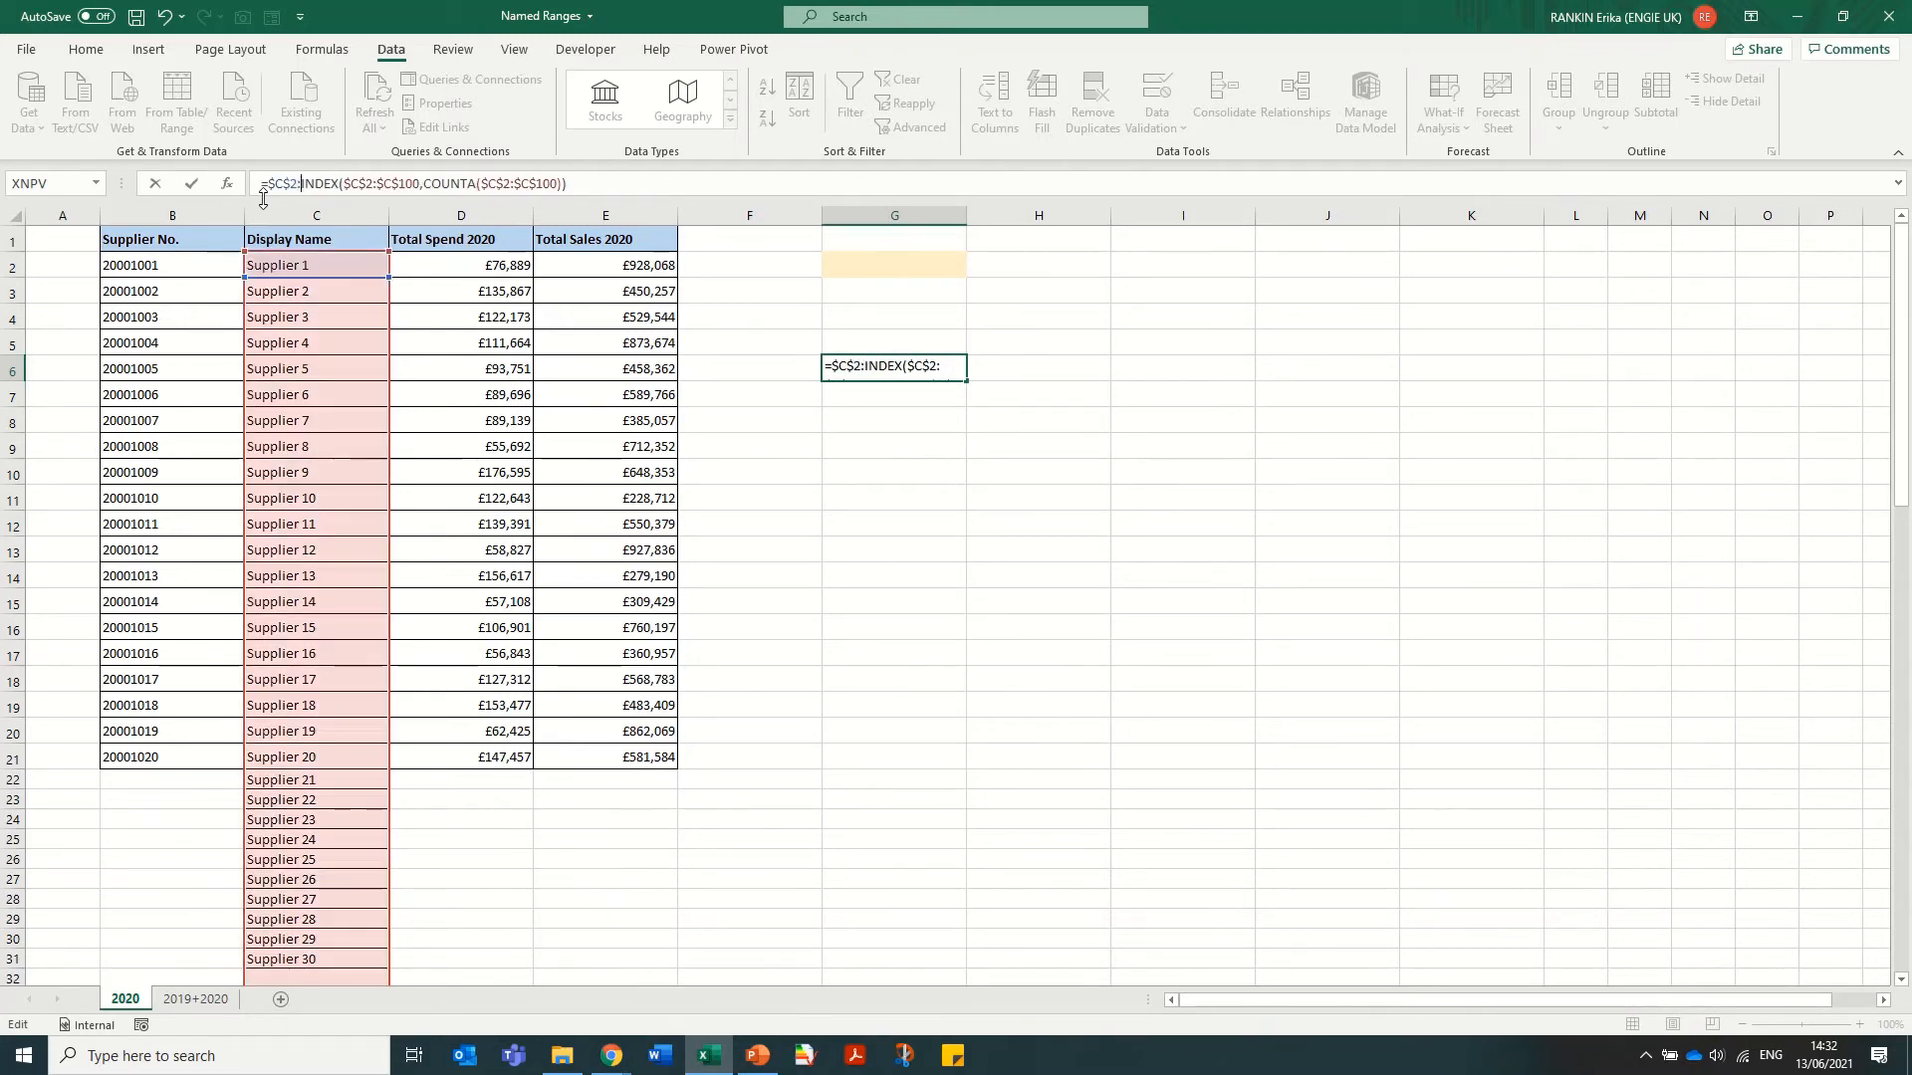
key("Return")
scroll(992, 374, "down", 2)
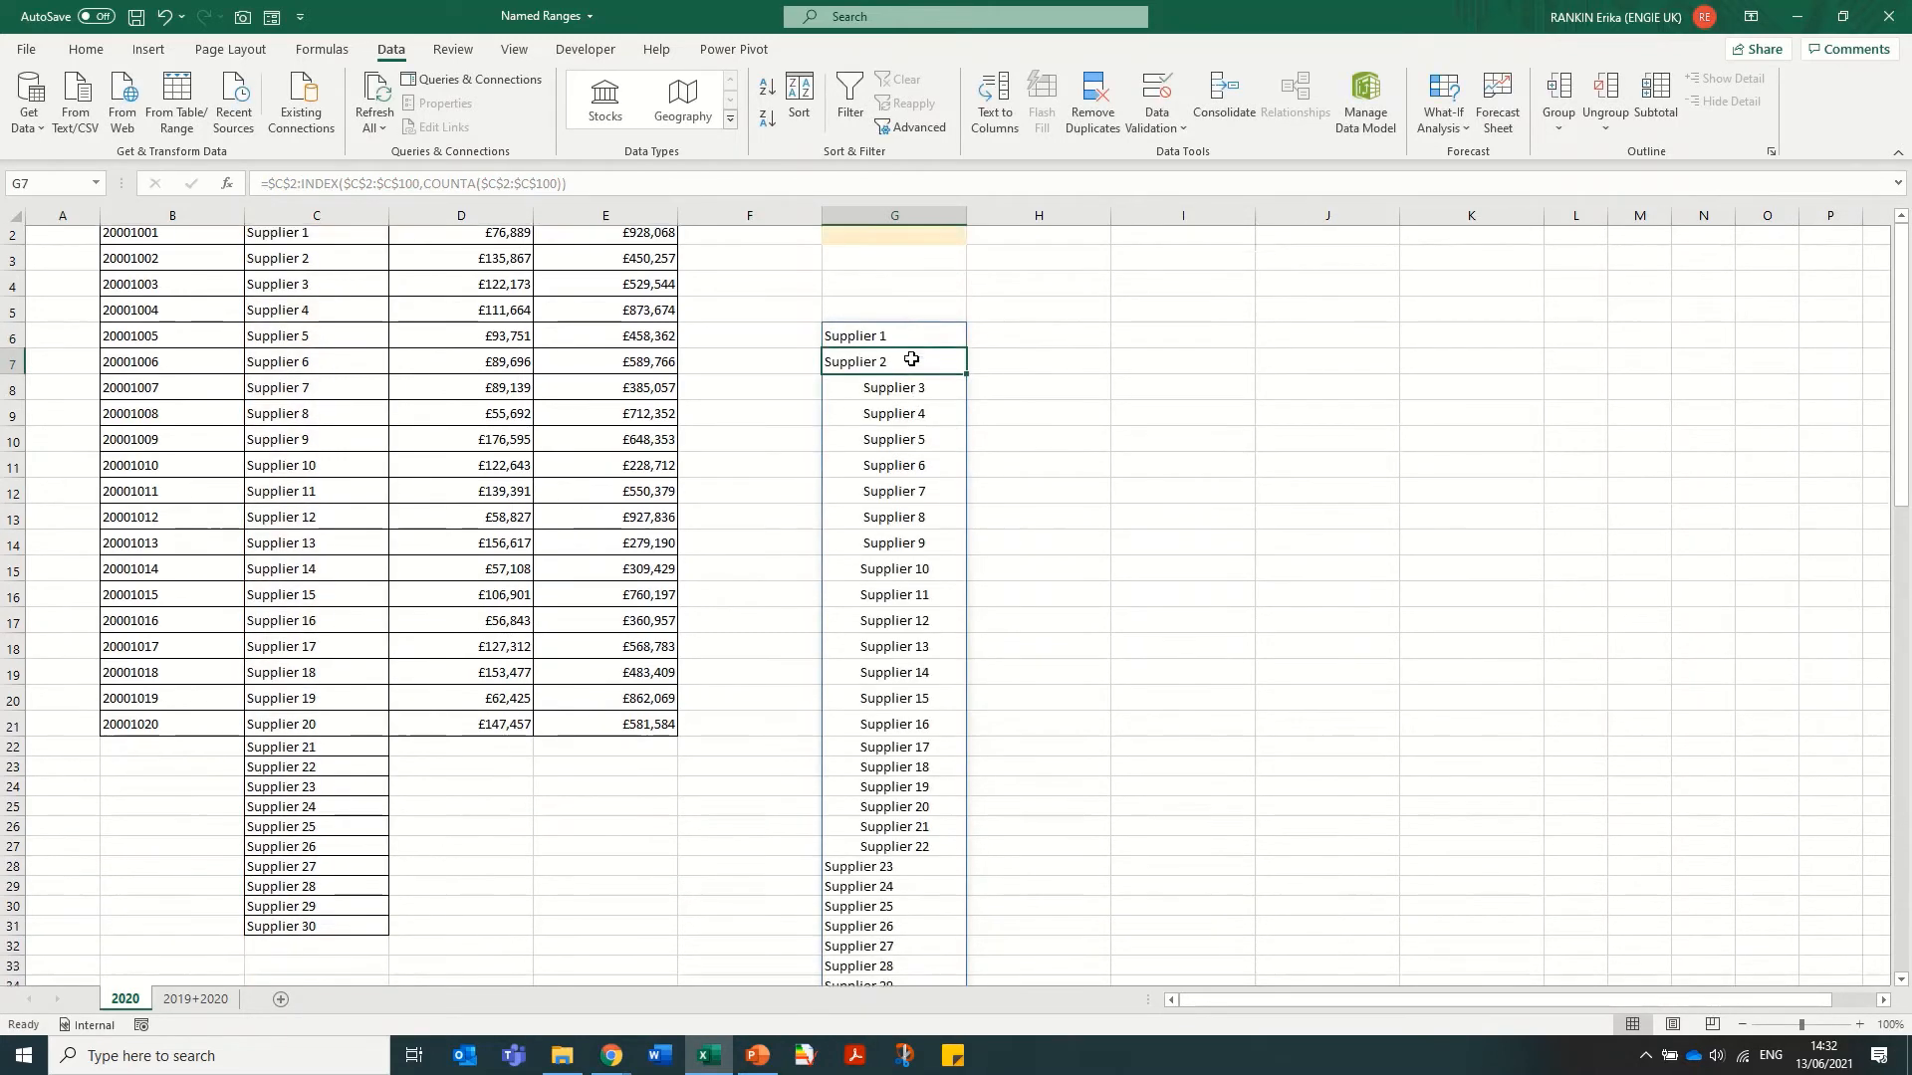
Centre the spilled supplier list in column G, starting from cell G6
left_click_drag(879, 265, 946, 951)
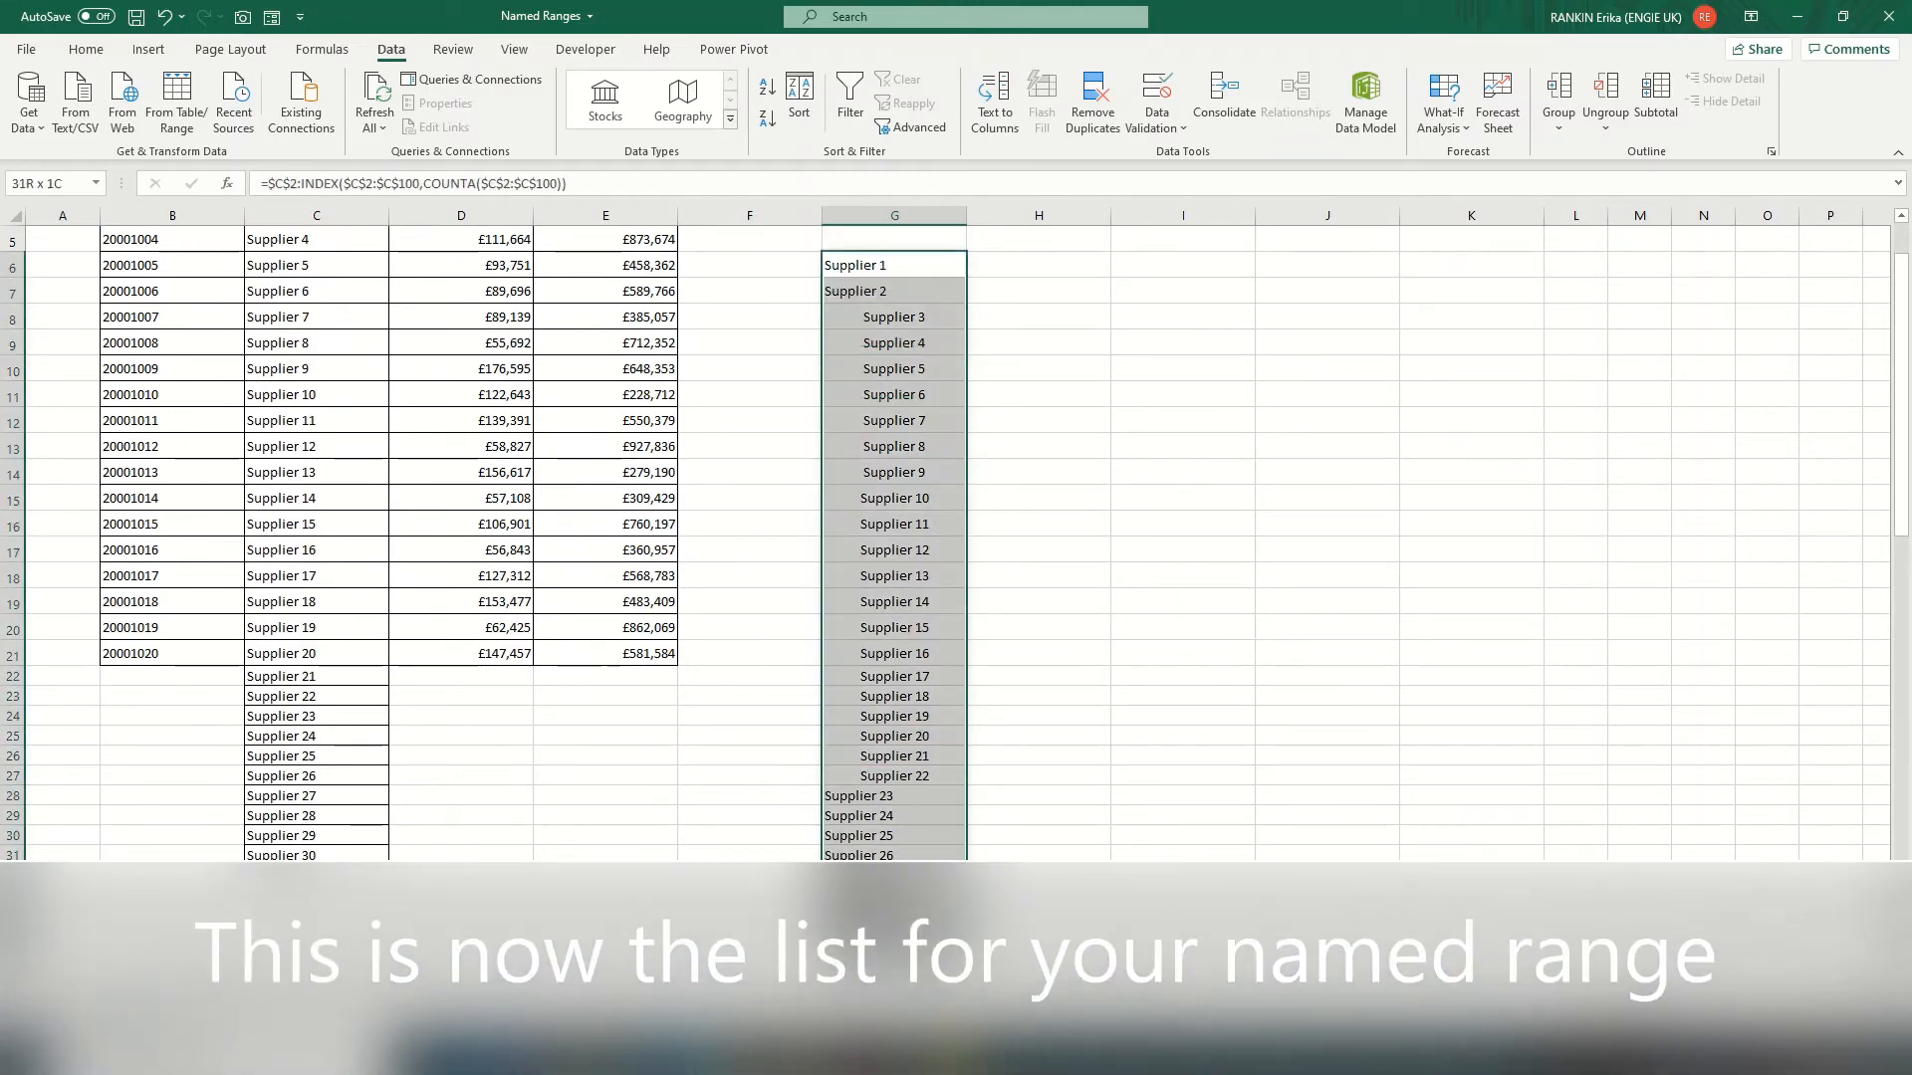
left_click(86, 50)
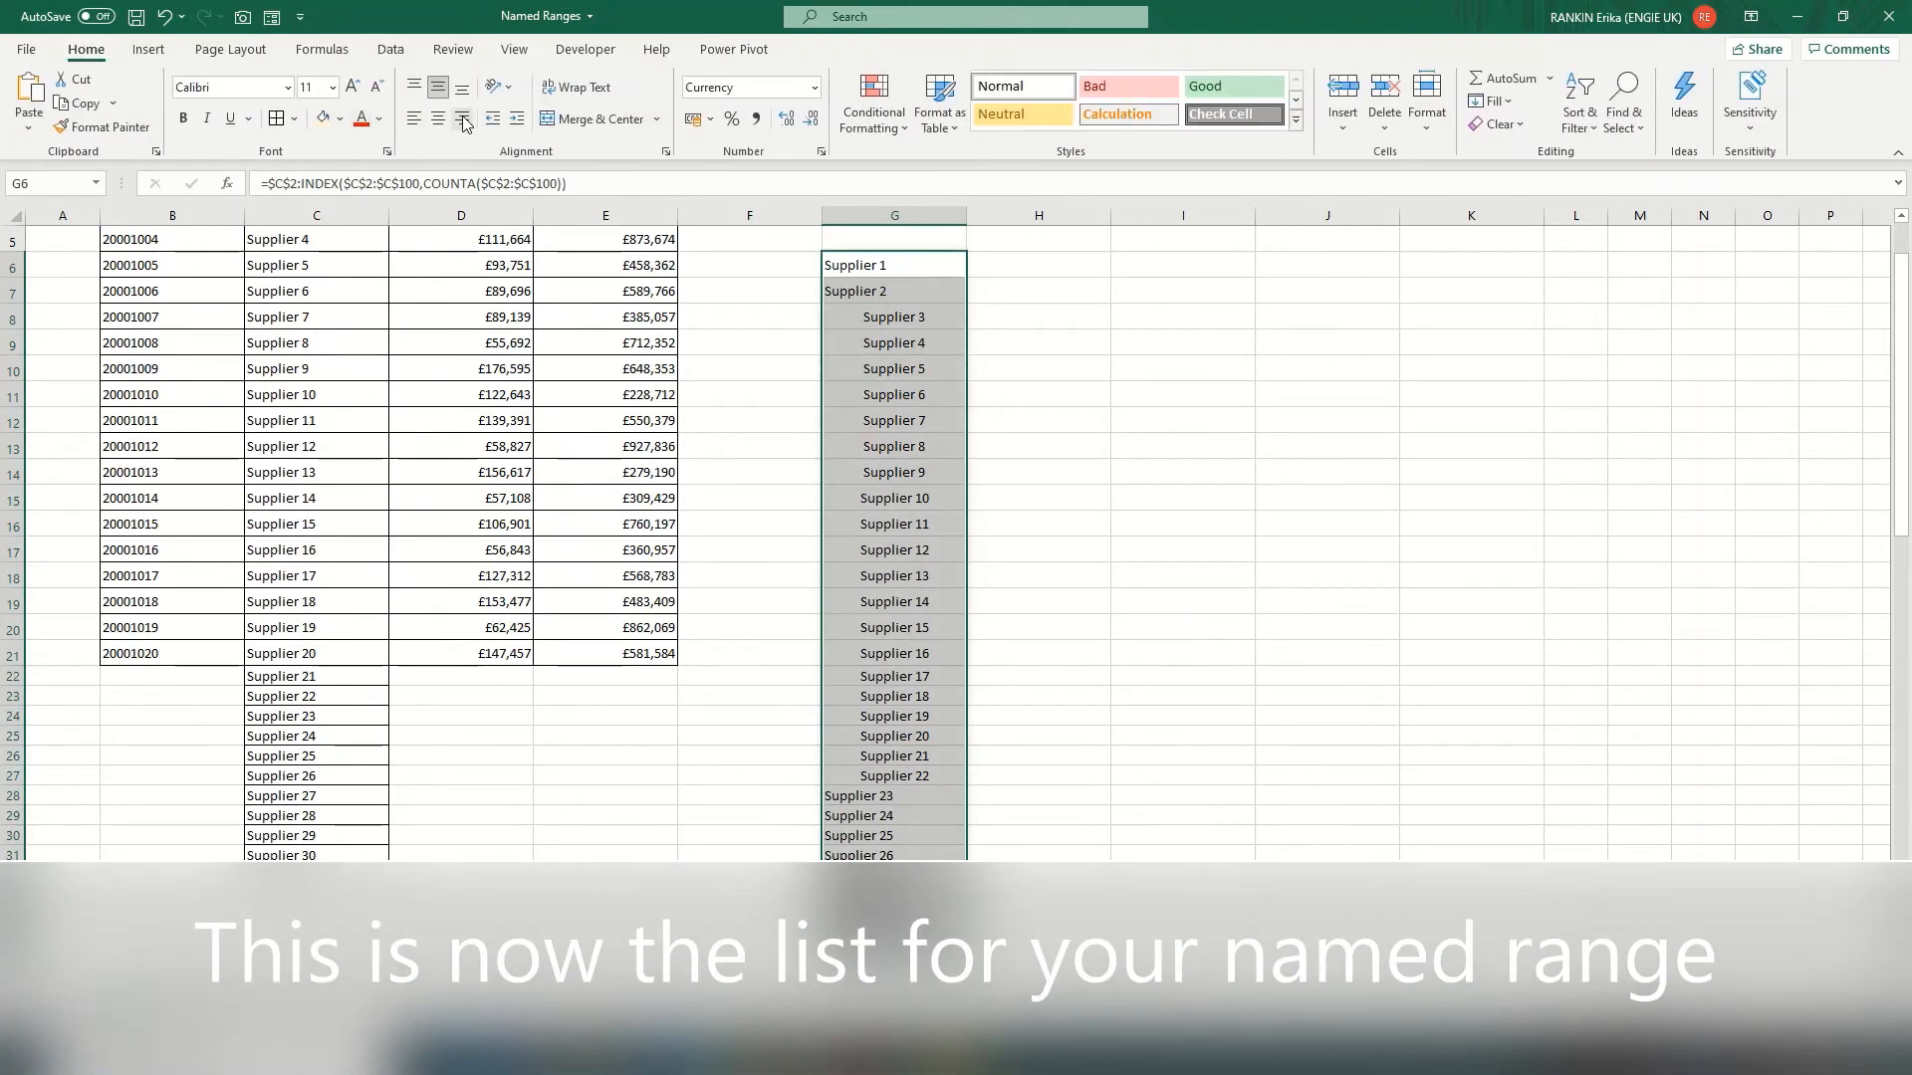
Clear Supplier 28 to Supplier 30 by pasting the blank cells D29:D31 over C29:C31, and check the end of the list in column G
left_click(335, 817)
left_click_drag(471, 815, 458, 852)
key("ctrl+c")
key("Left")
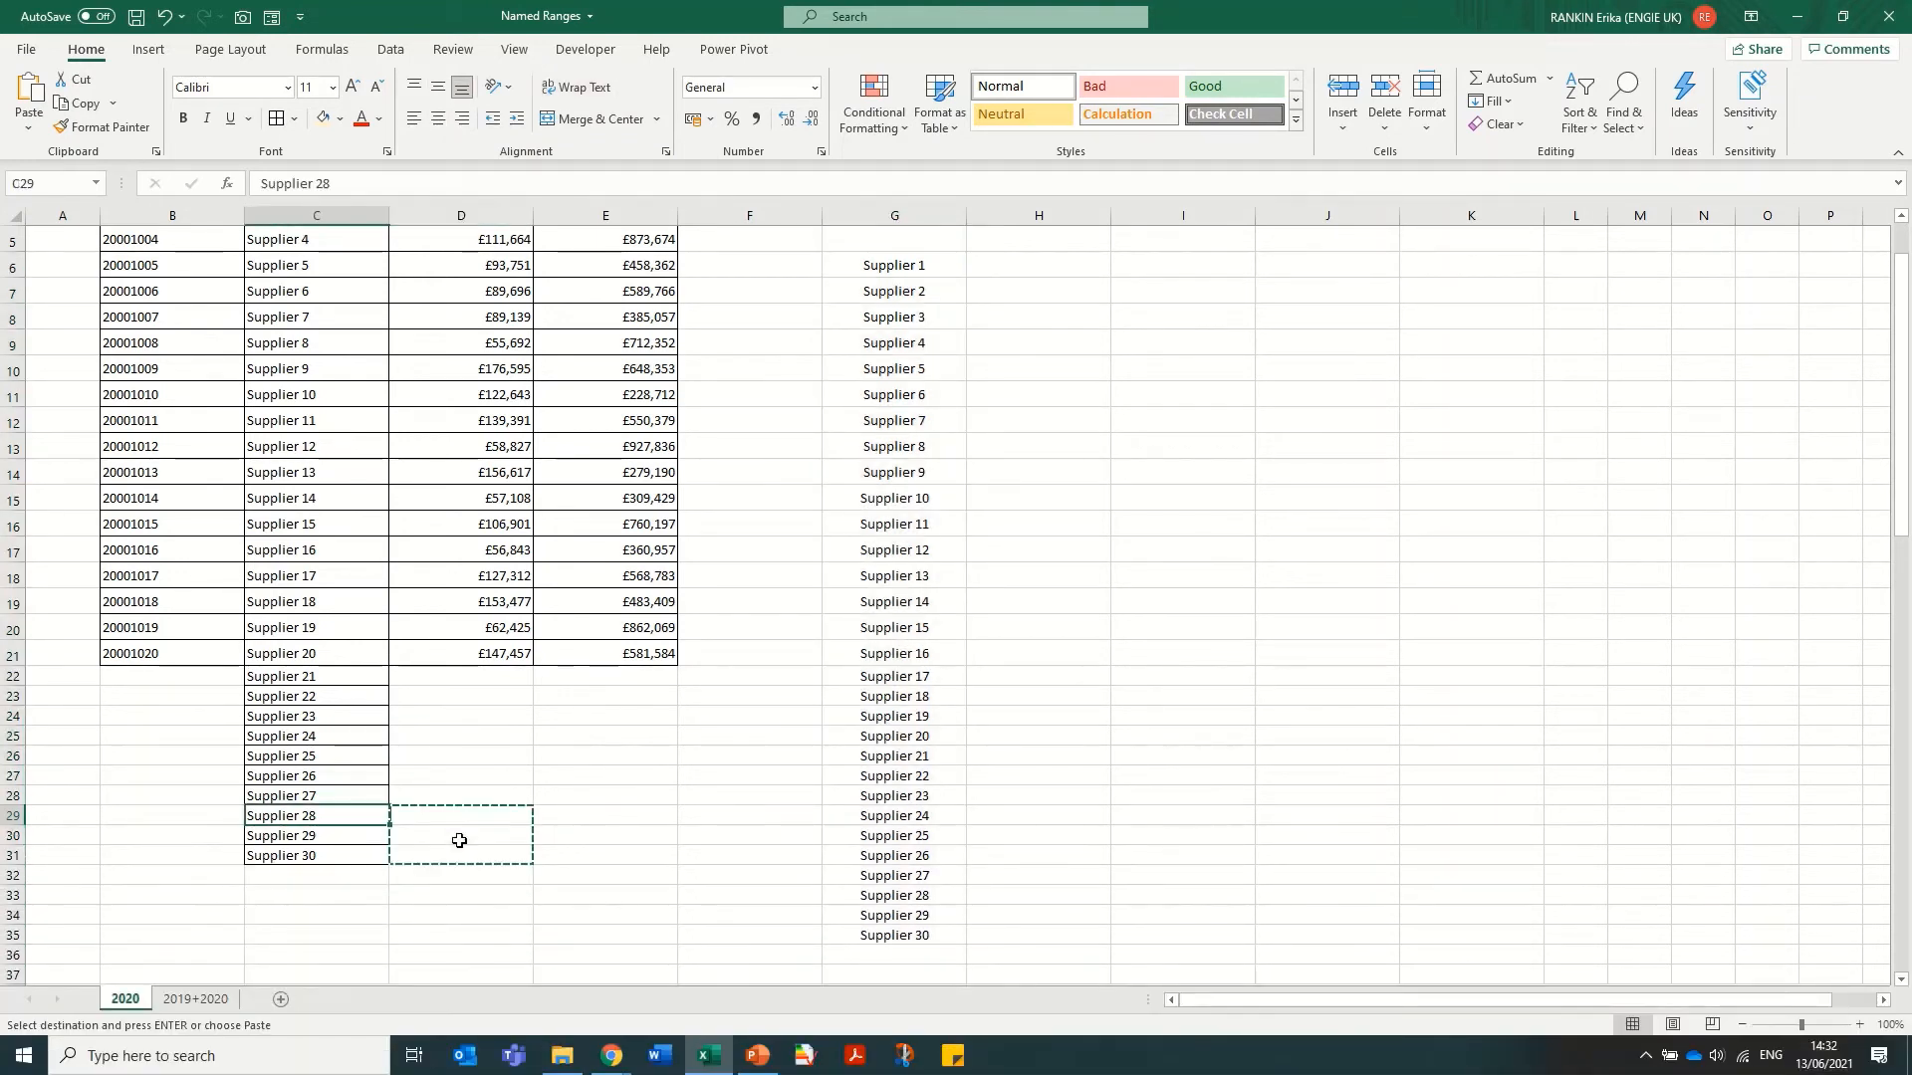
key("ctrl+v")
key("Escape")
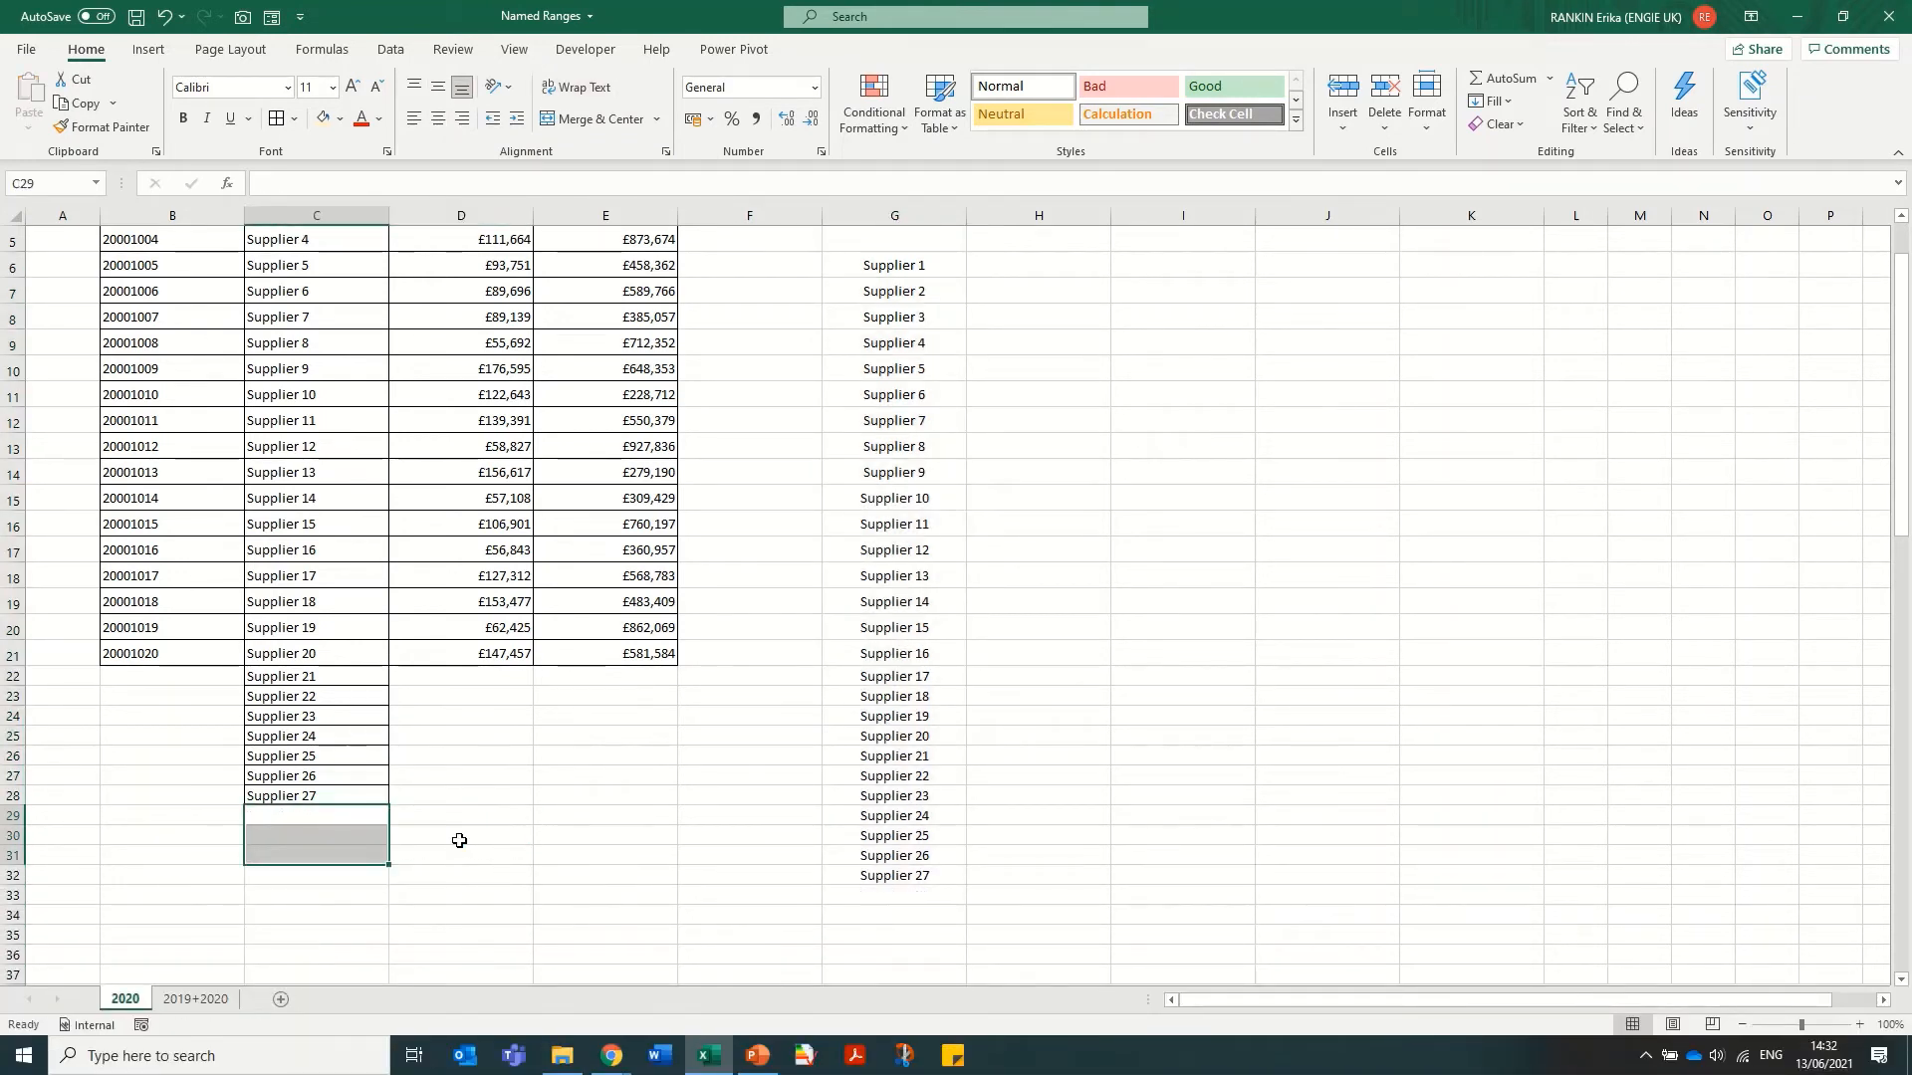
left_click(931, 872)
scroll(1050, 753, "up", 2)
Copy the dynamic range formula from G6 into cell H6
left_click(930, 367)
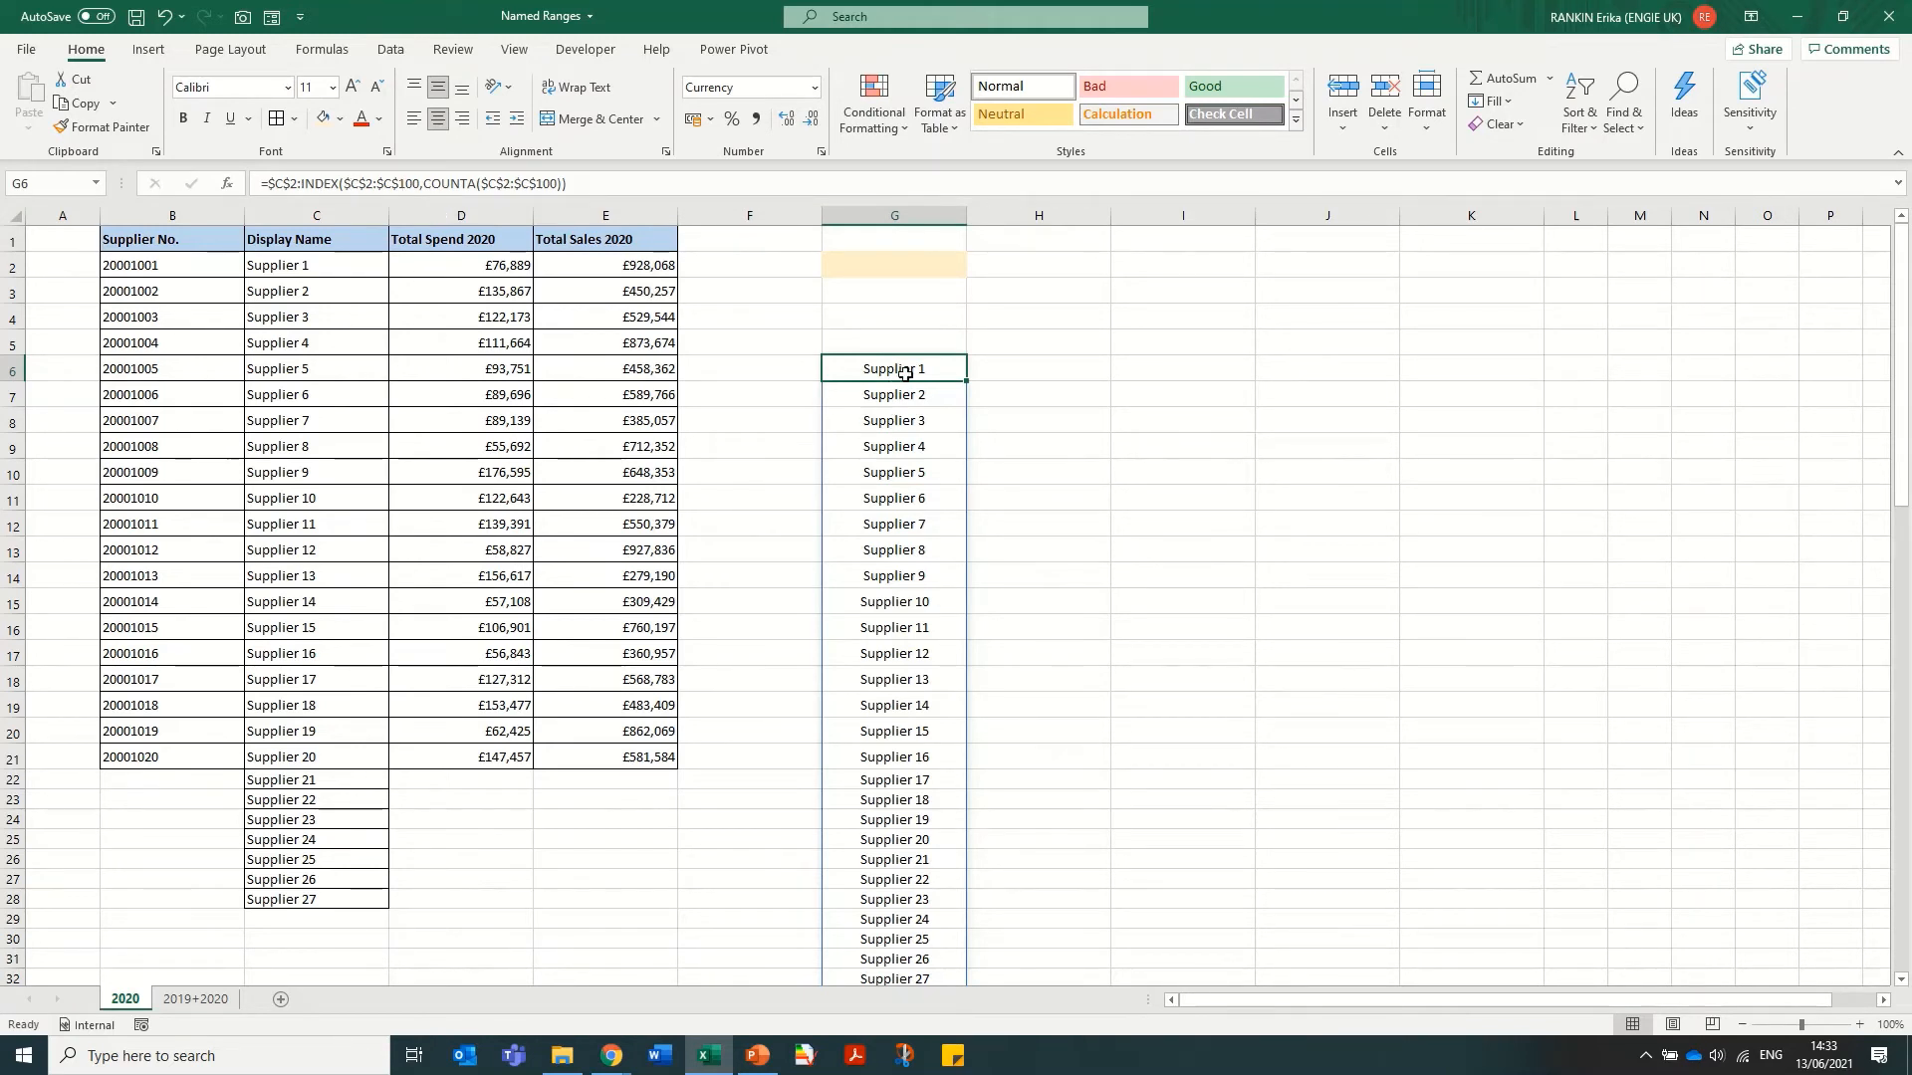
key("ctrl+c")
key("Right")
key("ctrl+v")
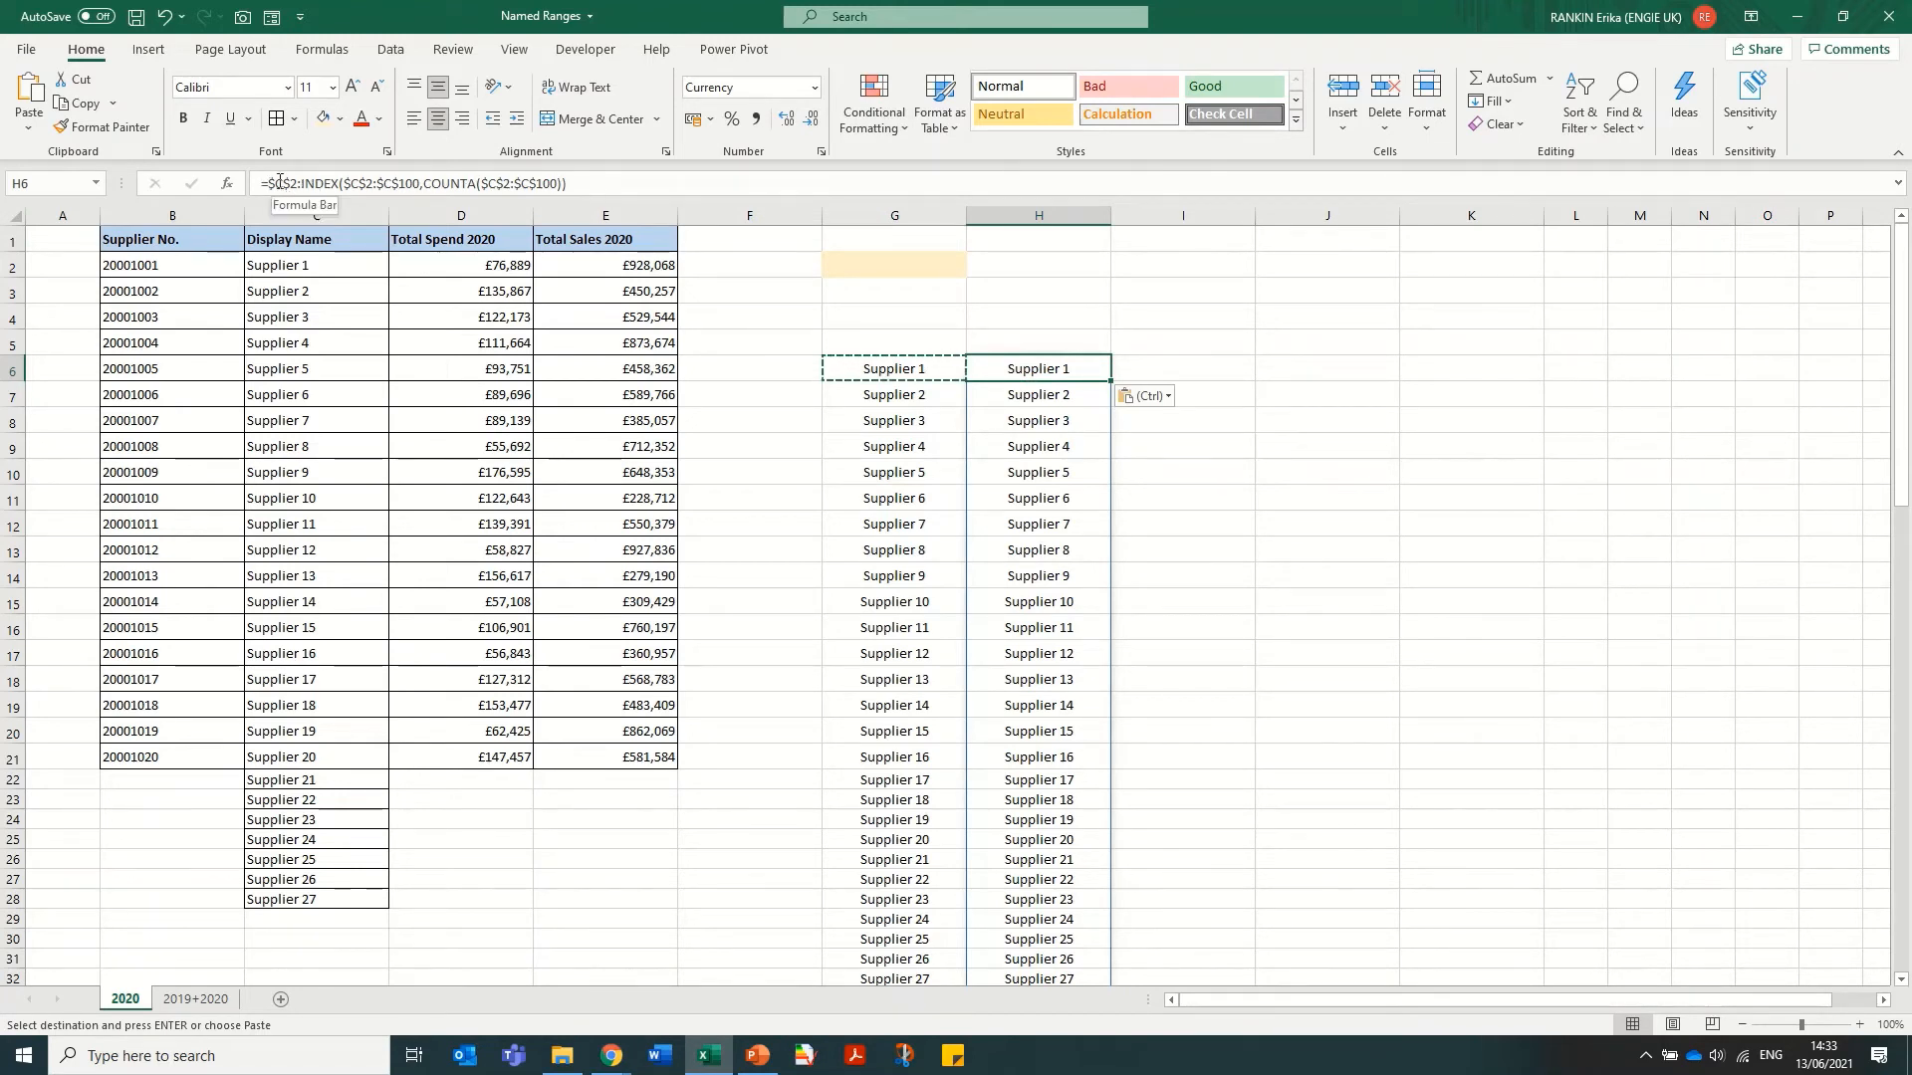
Change the INDEX array in the H6 formula to the whole column $C:$C
left_click(369, 184)
key("BackSpace")
key("BackSpace")
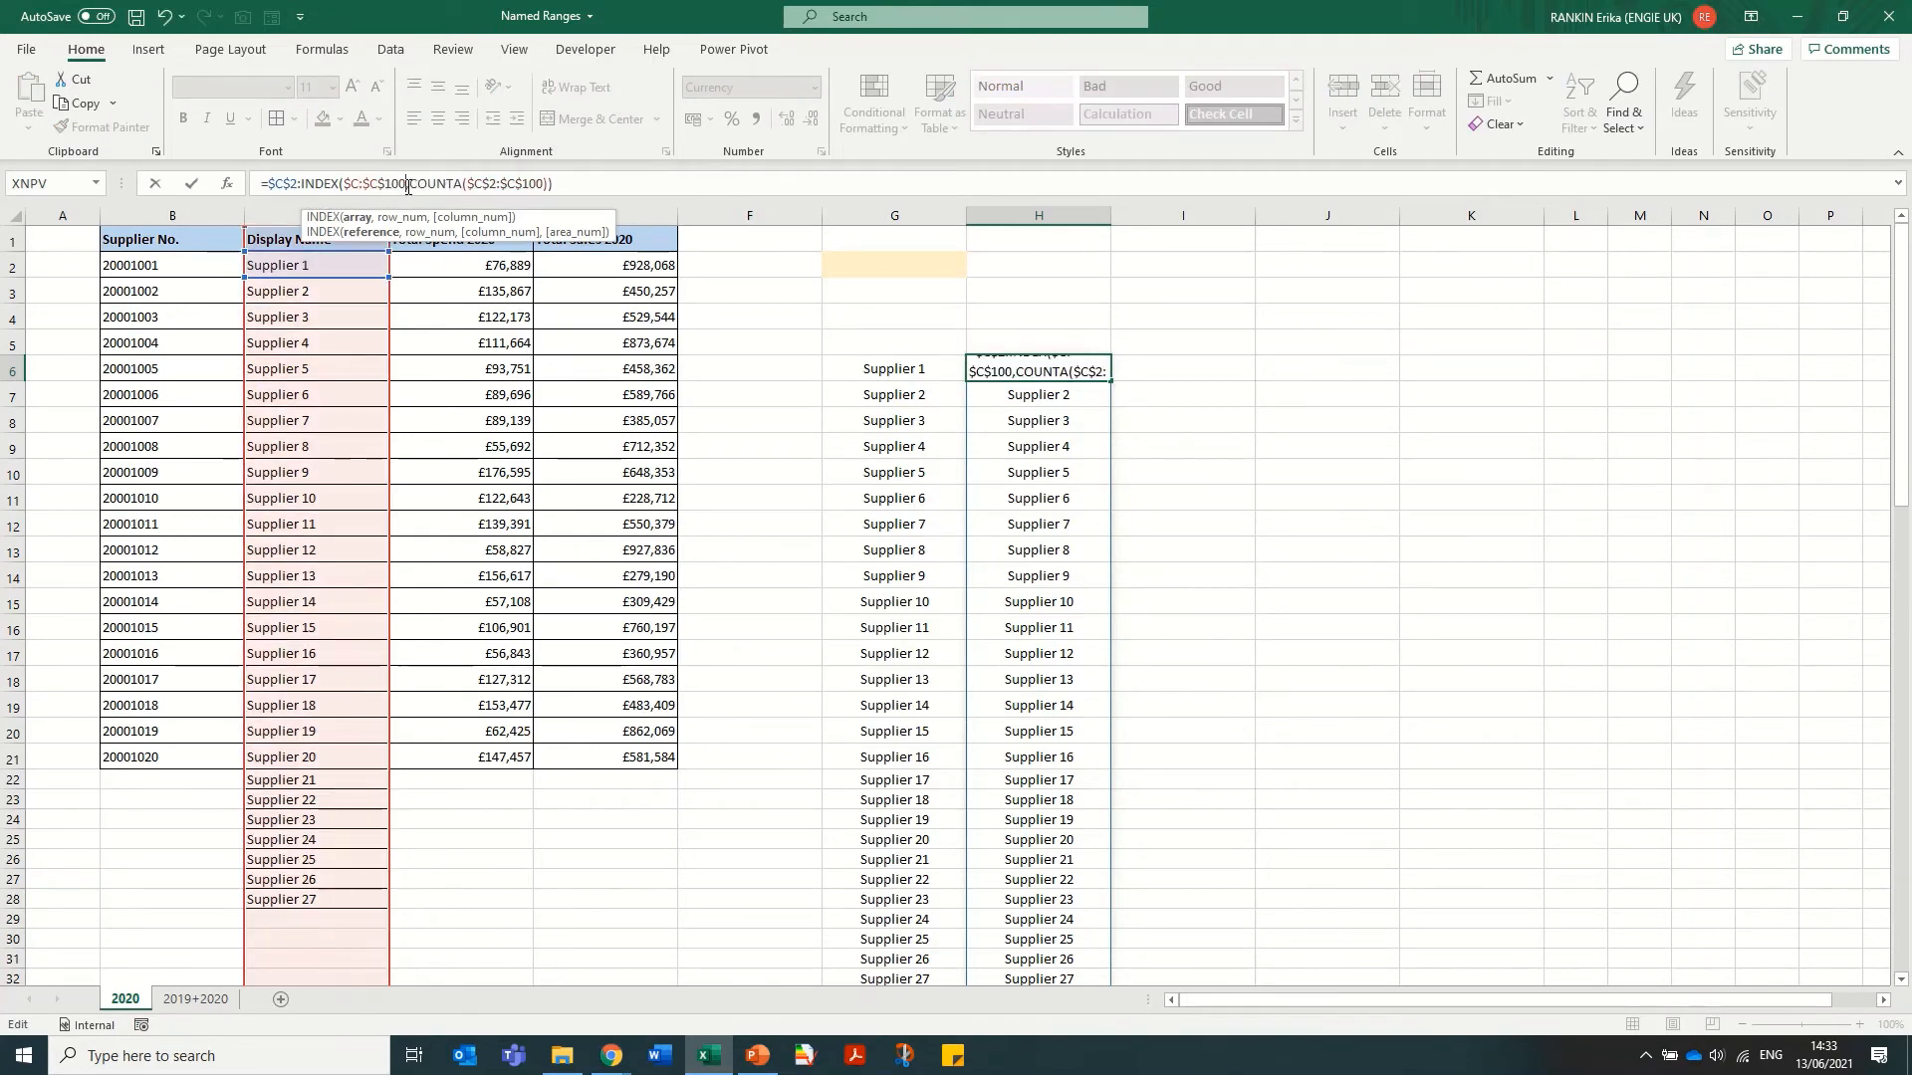
key("BackSpace")
key("BackSpace")
key("BackSpace")
key("BackSpace")
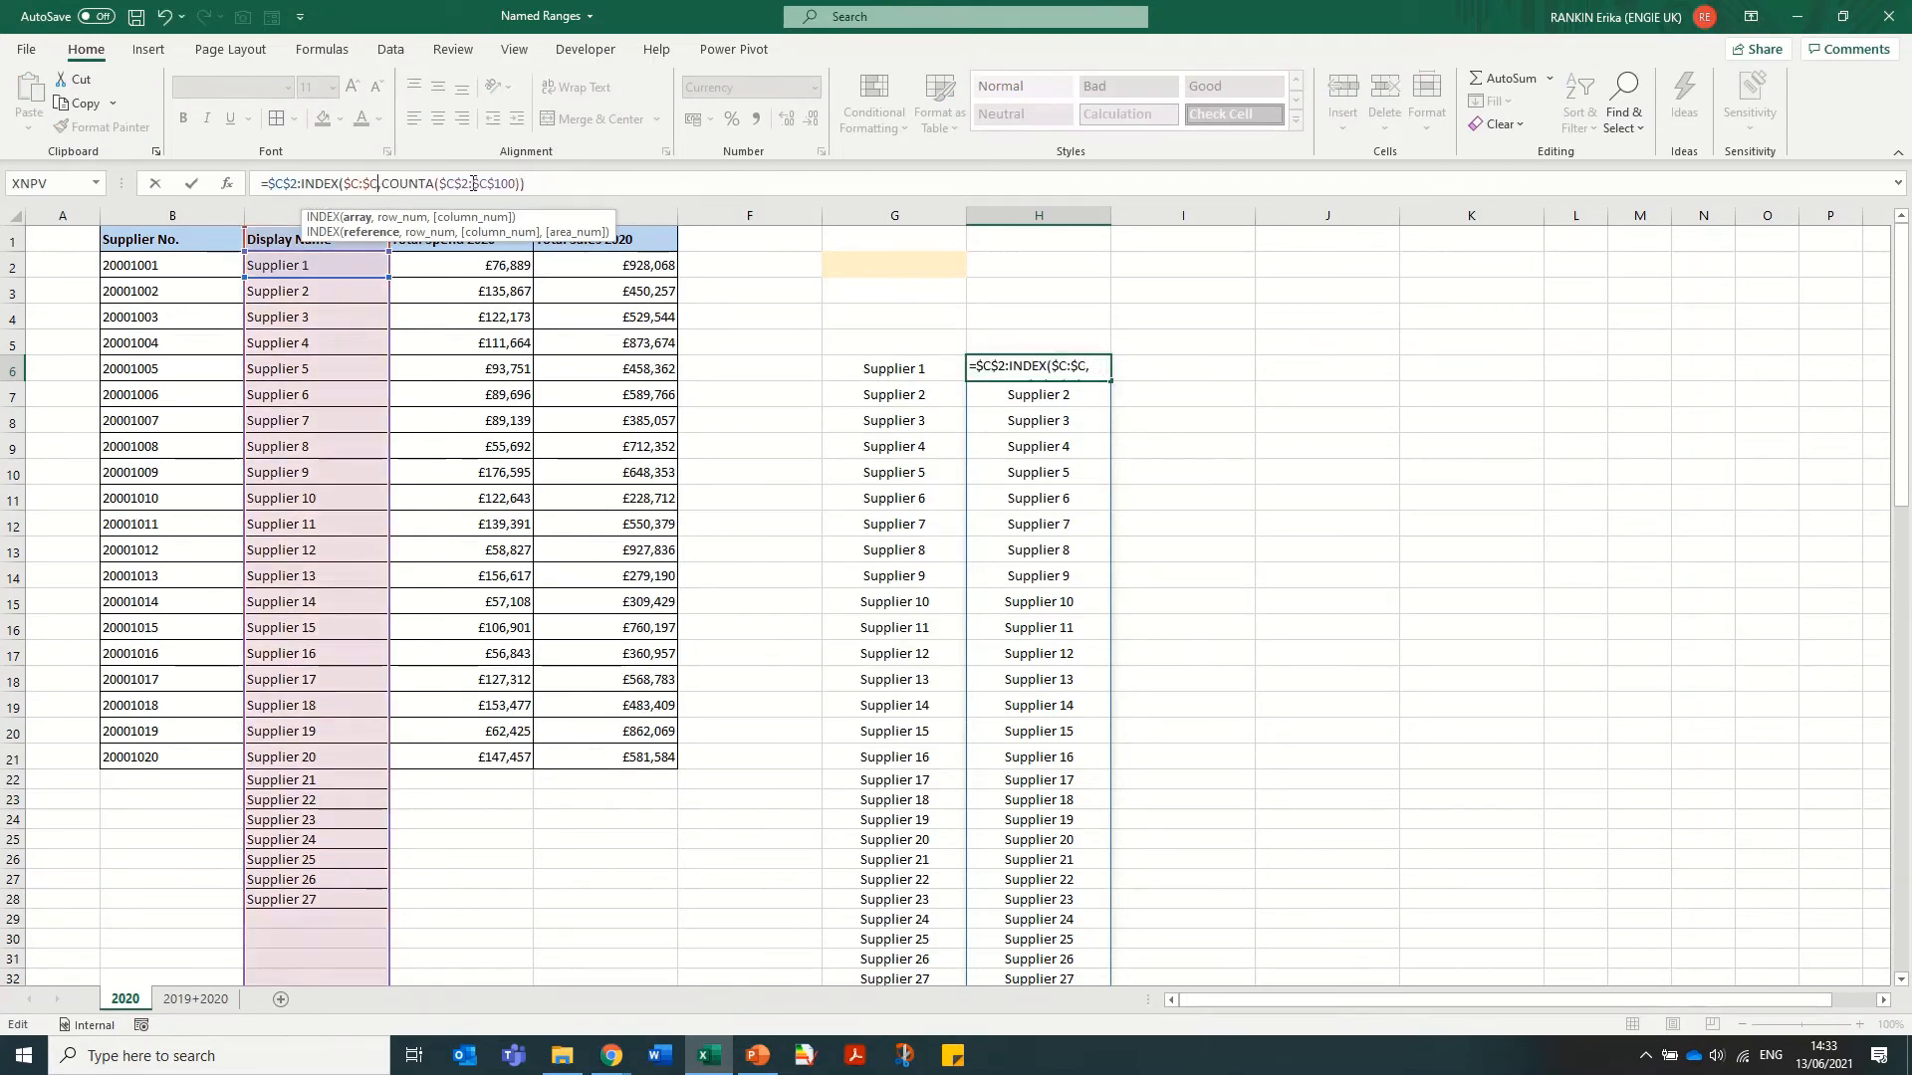
Change the COUNTA range in the H6 formula to $C:$C and commit the formula
left_click(468, 184)
key("BackSpace")
key("BackSpace")
key("BackSpace")
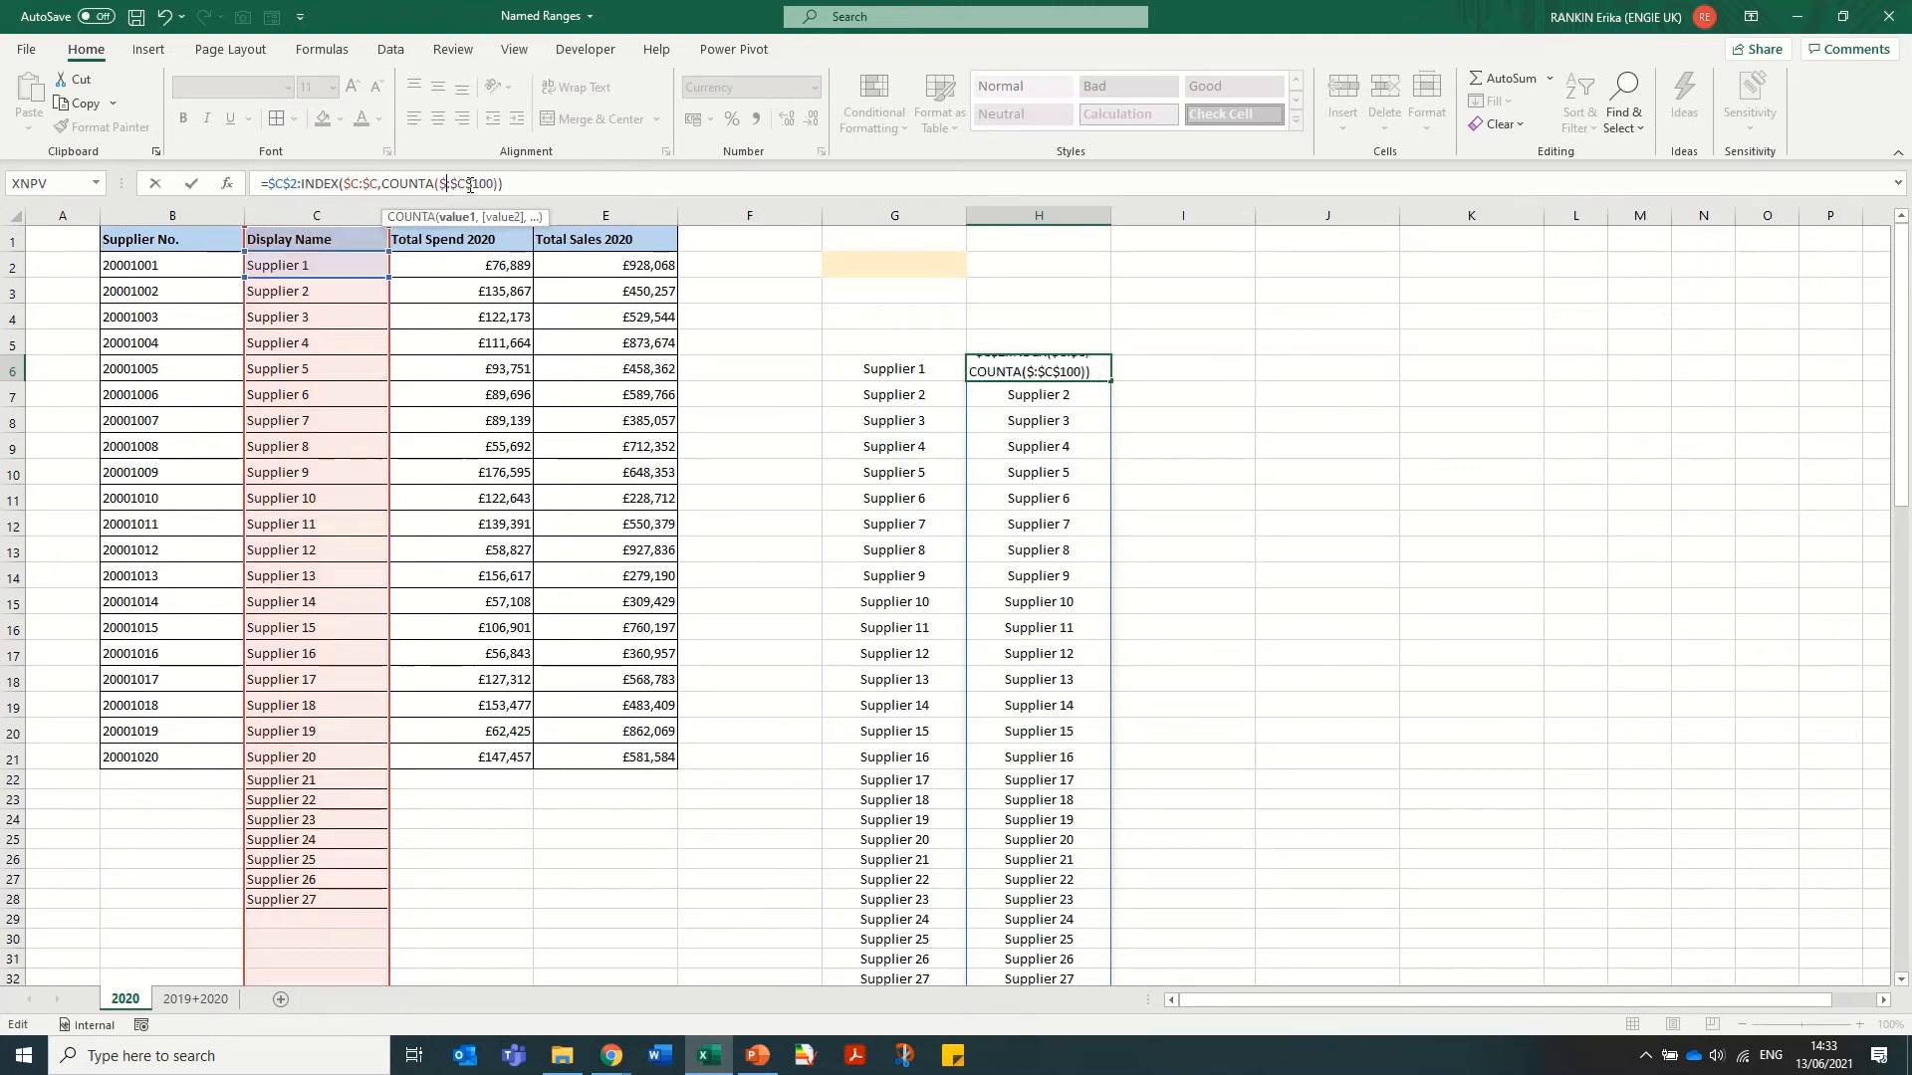
type("c")
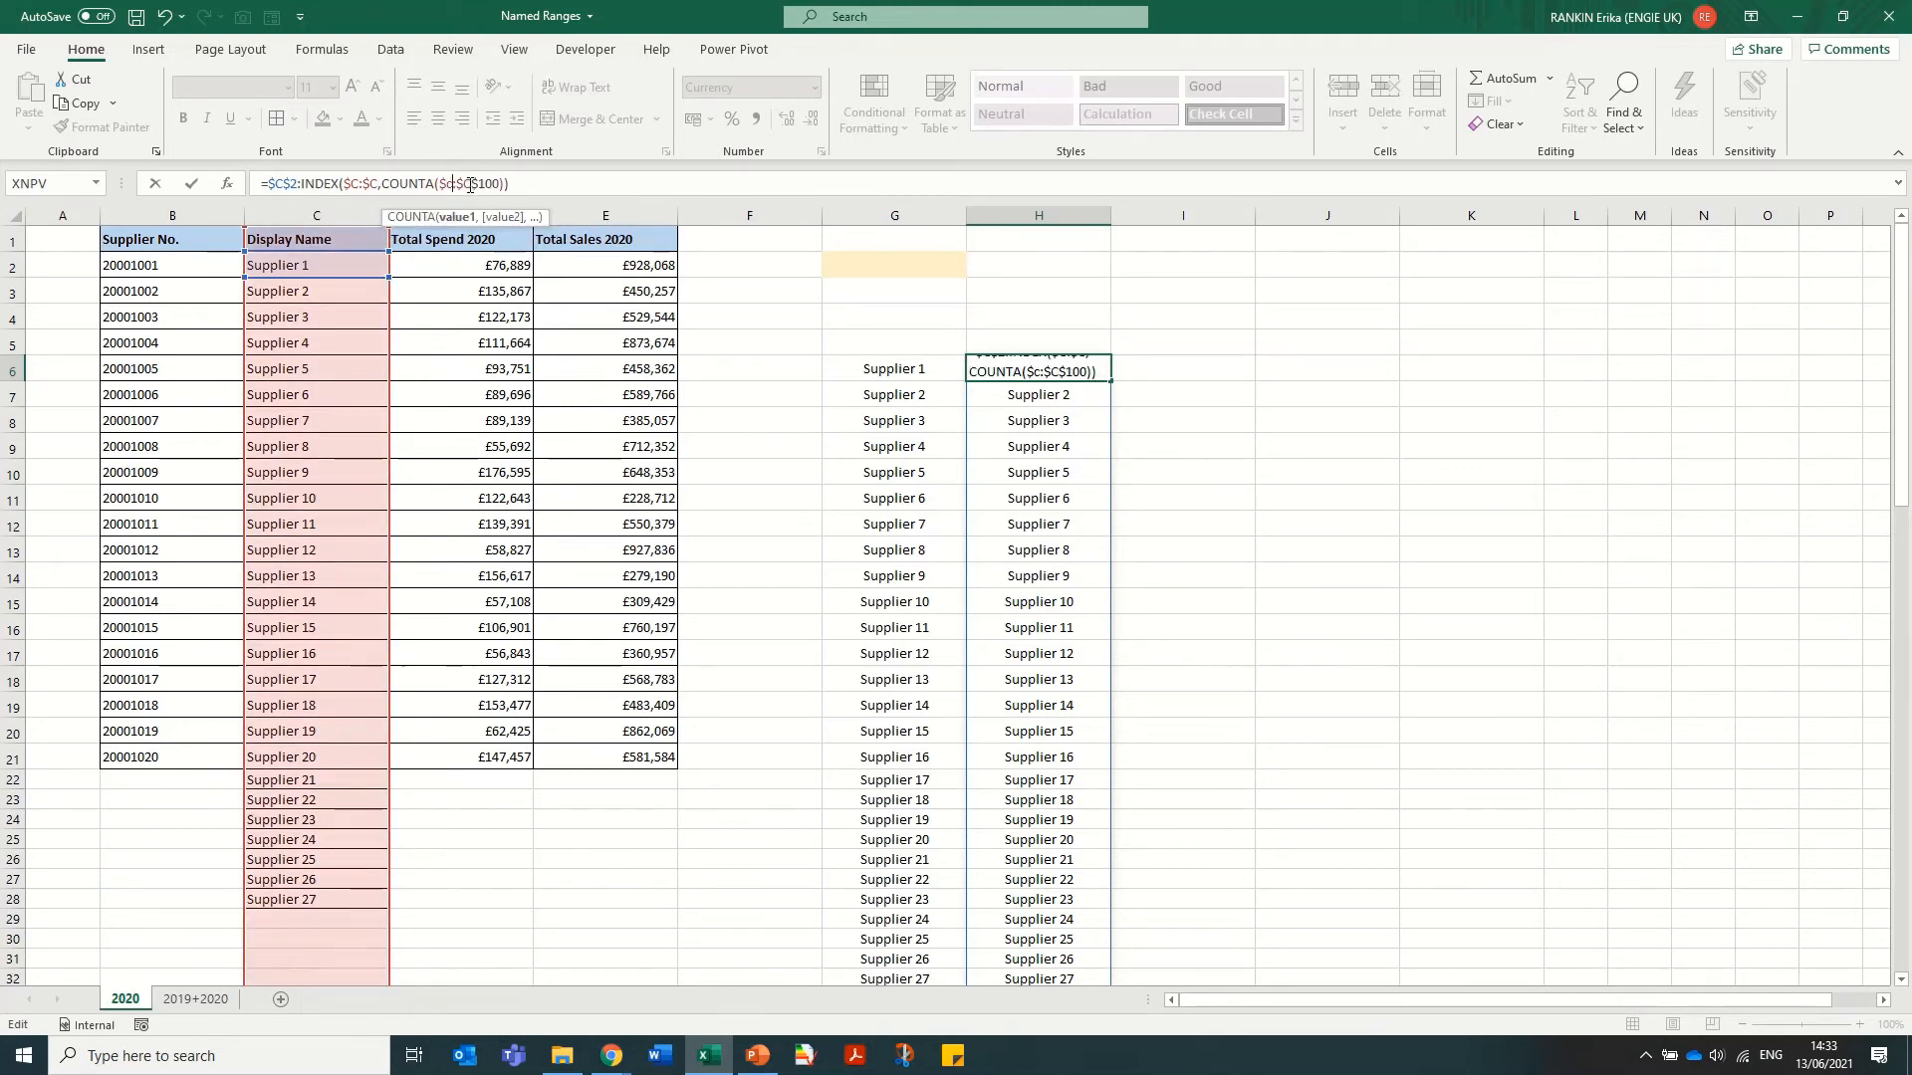
key("BackSpace")
type("C")
left_click_drag(474, 184, 492, 184)
key("BackSpace")
key("Return")
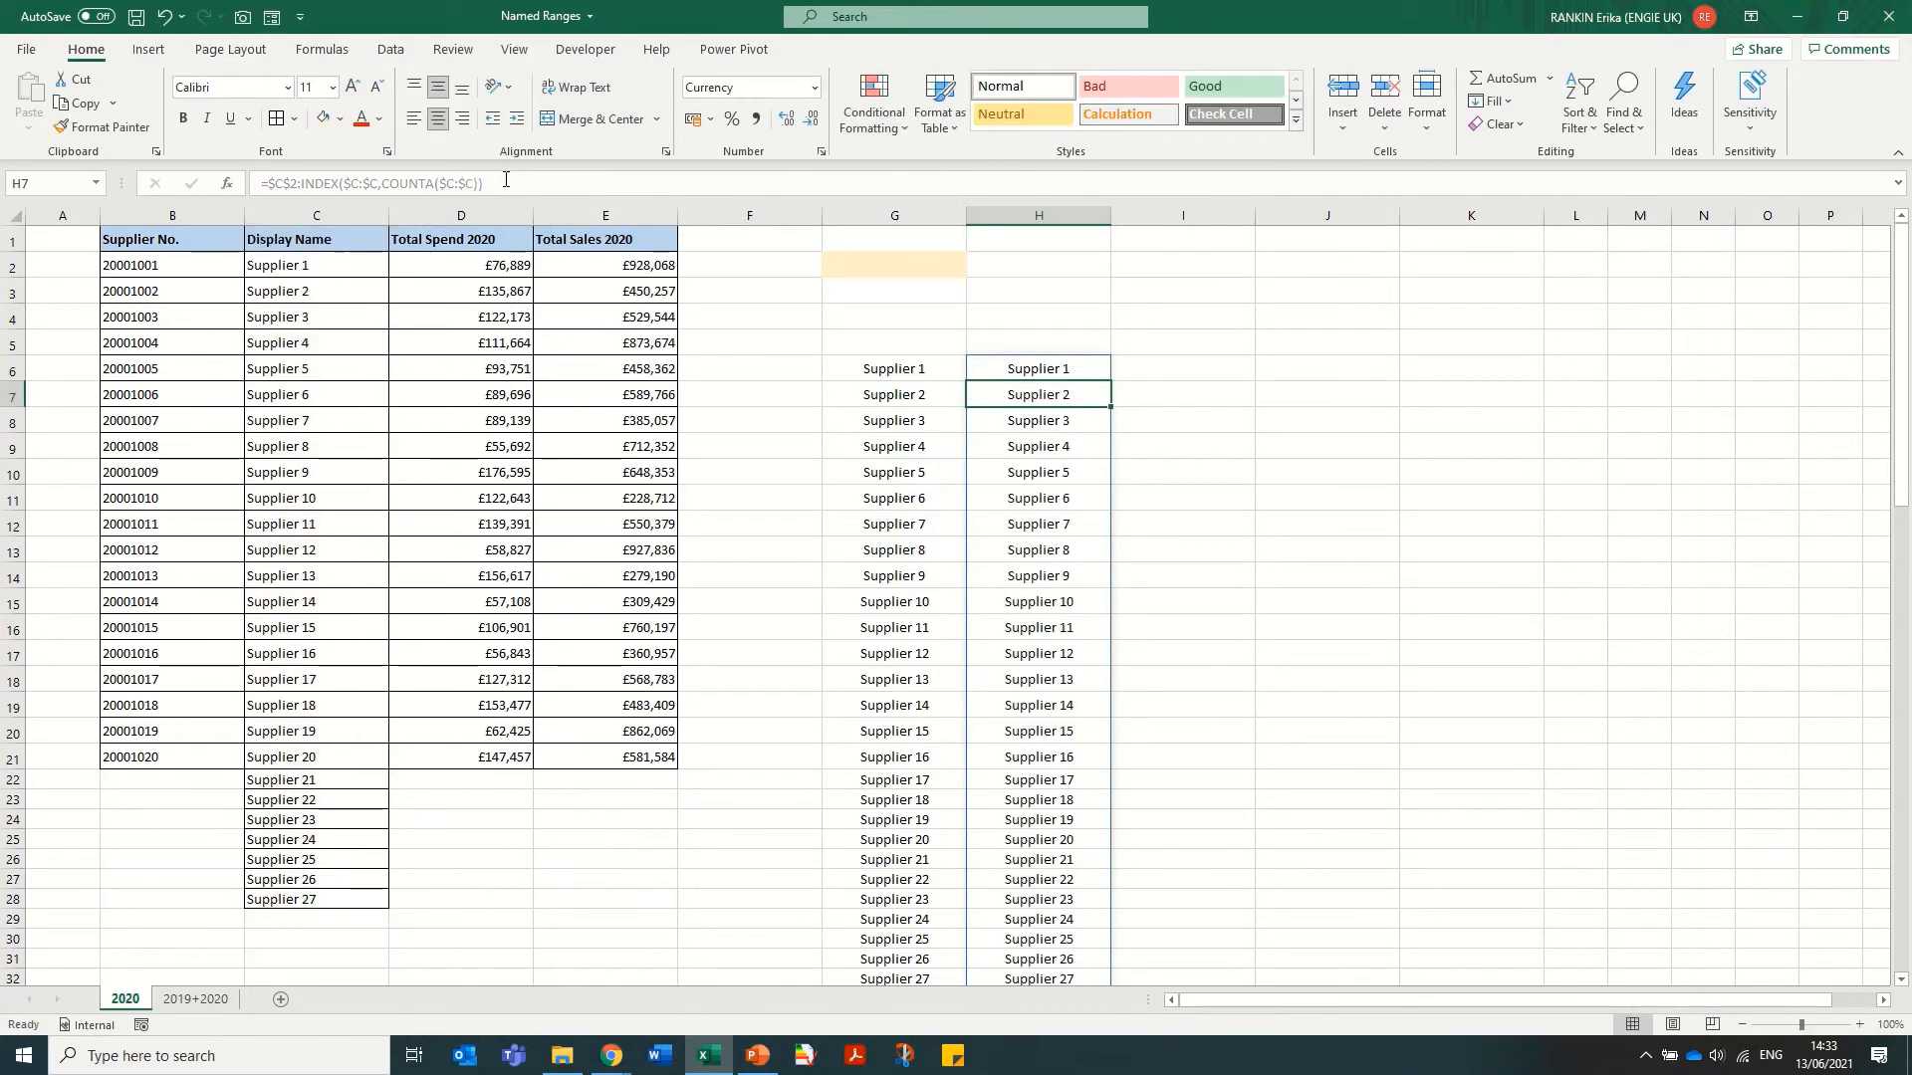
Extend the Display Name series down to Supplier 30 in cell C31 and compare the spilled lists in columns G and H
scroll(1012, 501, "down", 3)
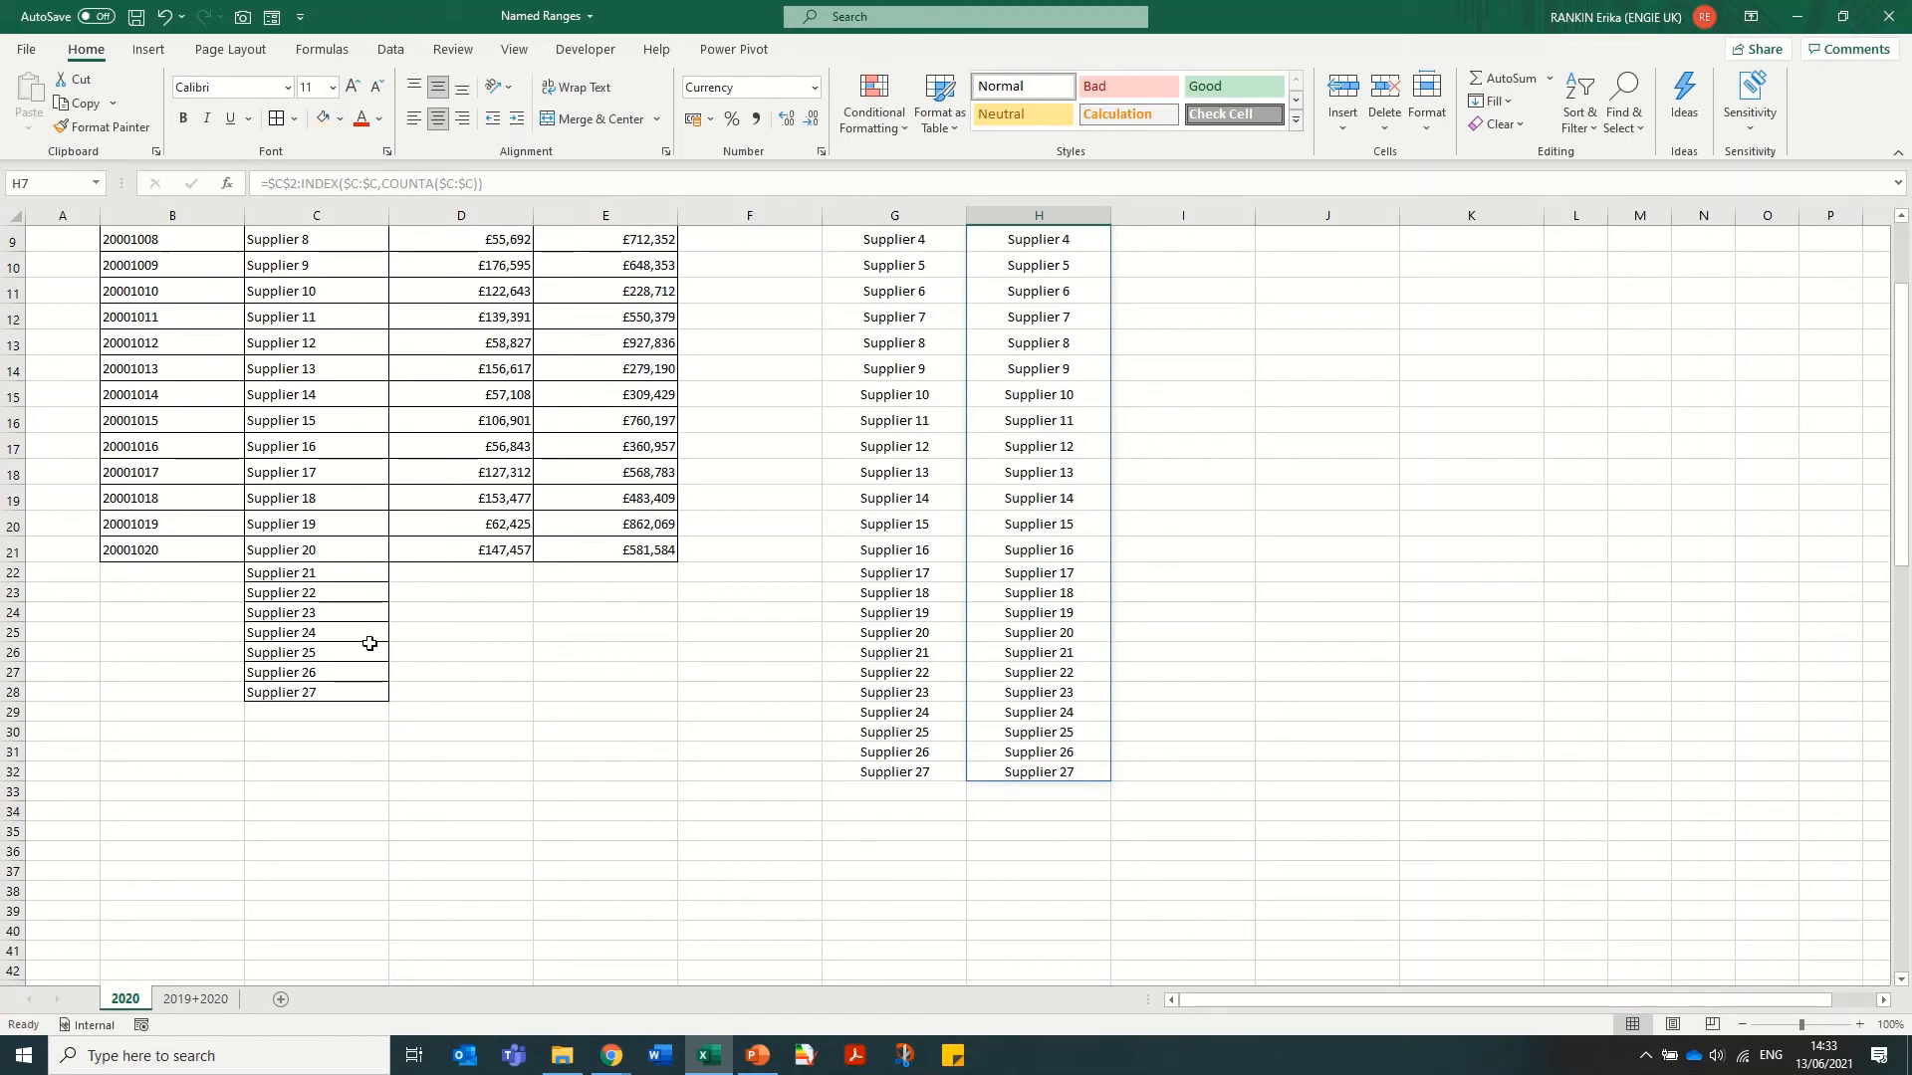
left_click_drag(339, 654, 390, 761)
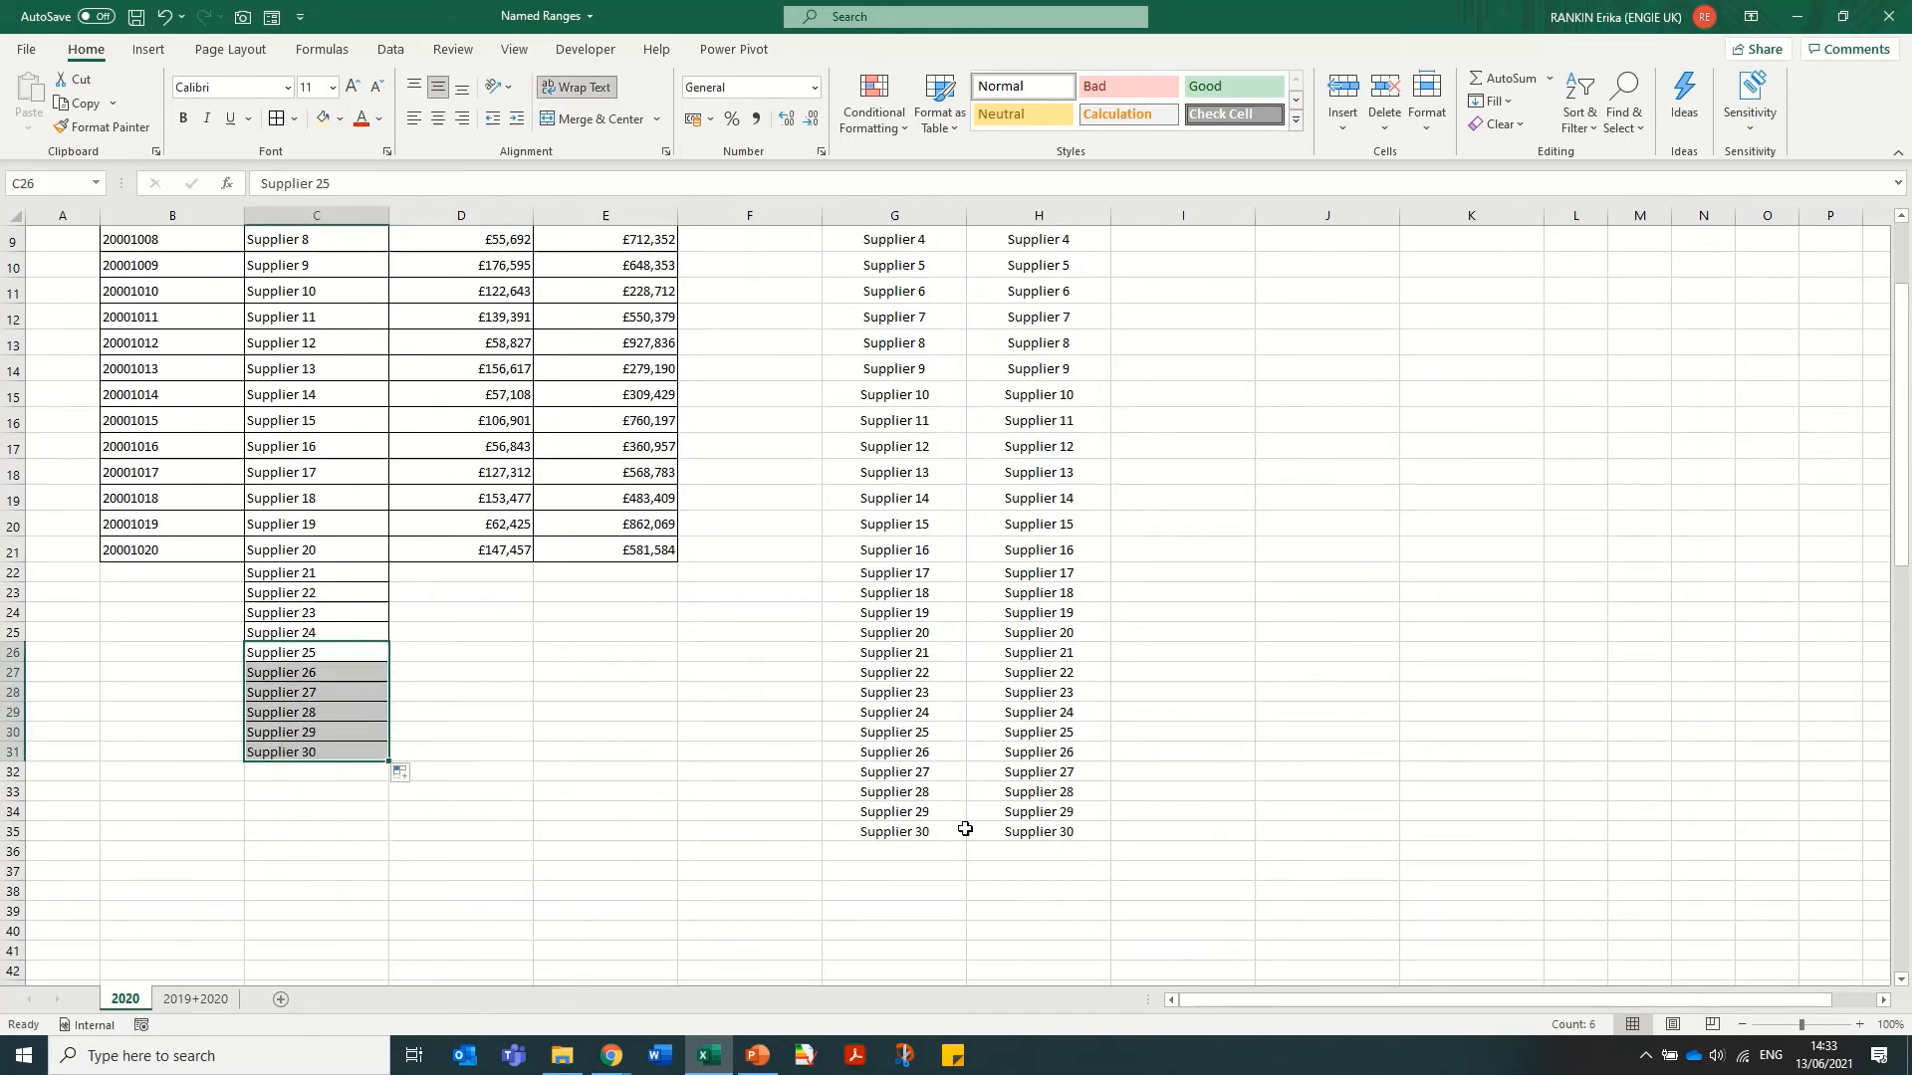
scroll(1010, 826, "up", 3)
Extend the Display Name series down to Supplier 133 in cell C134 and compare where the lists in columns G and H end
scroll(483, 662, "down", 5)
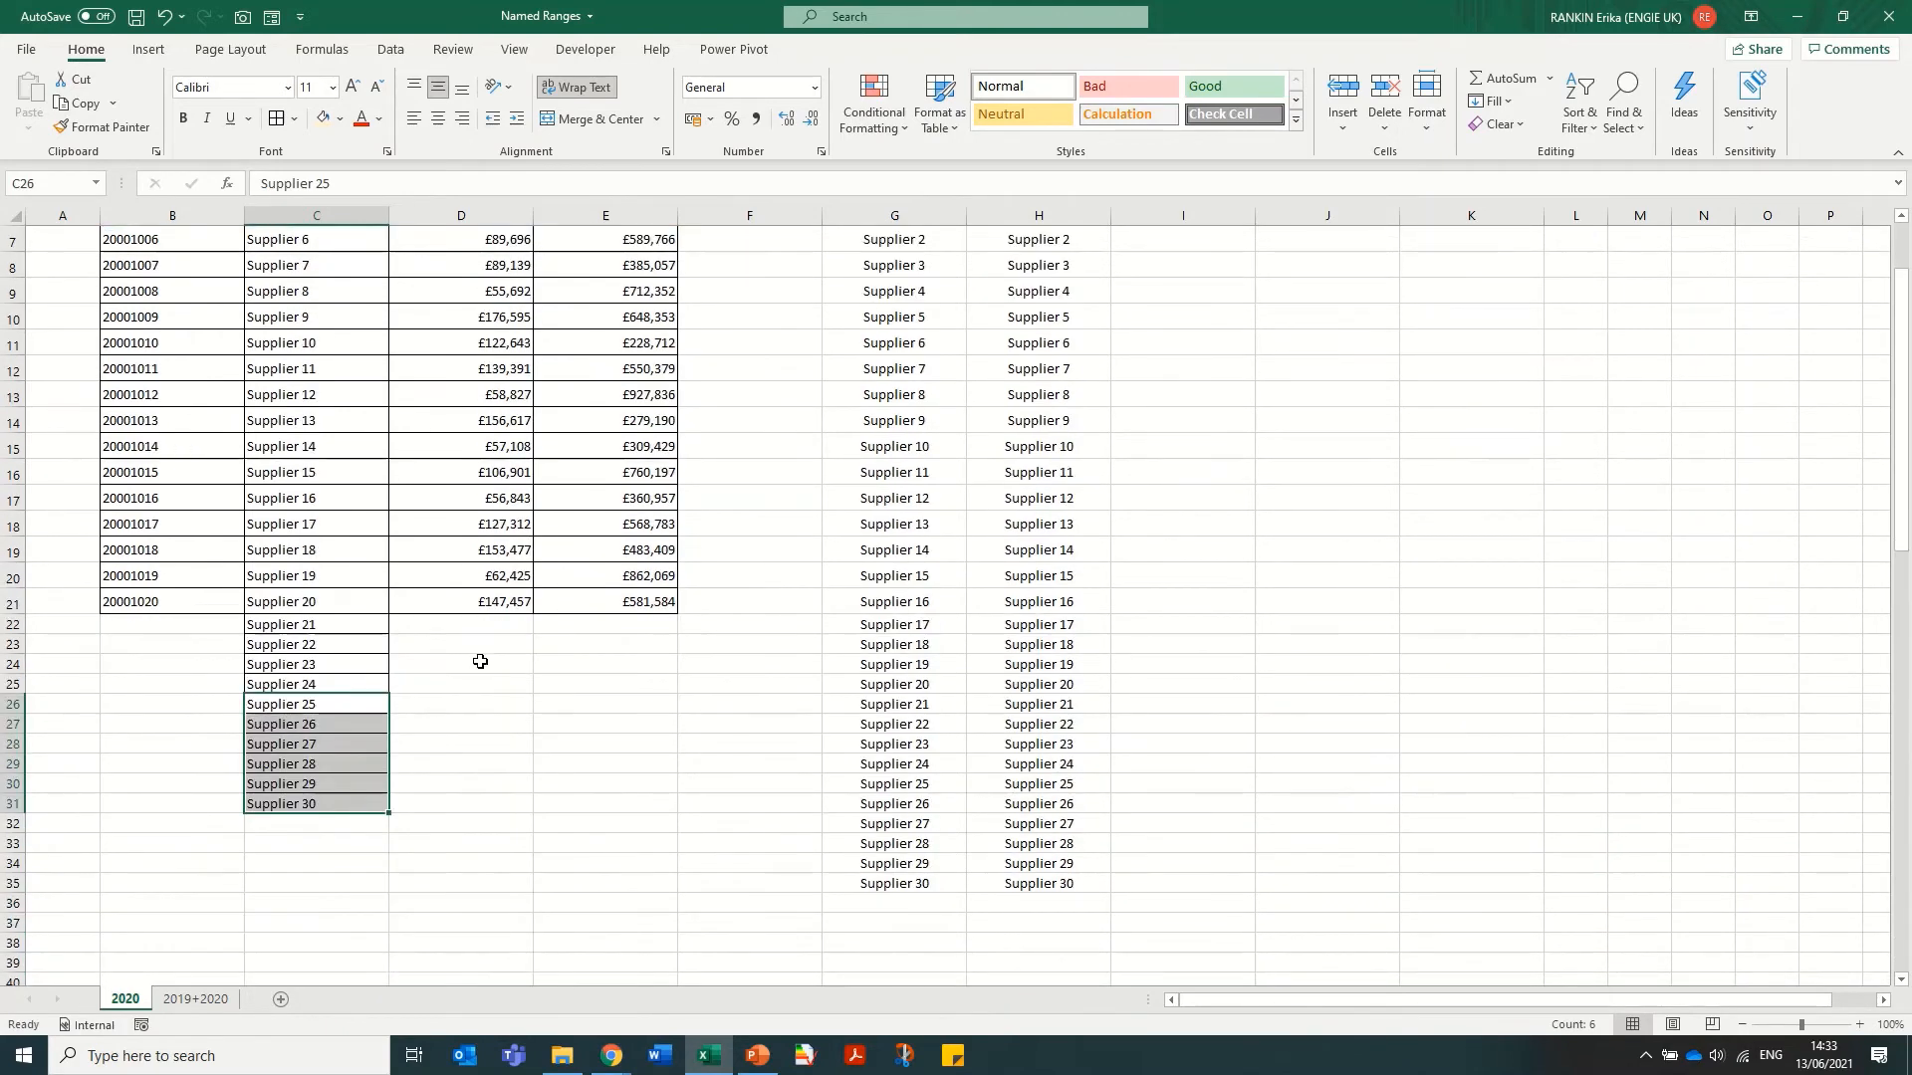
left_click_drag(388, 610, 457, 1029)
left_click(854, 356)
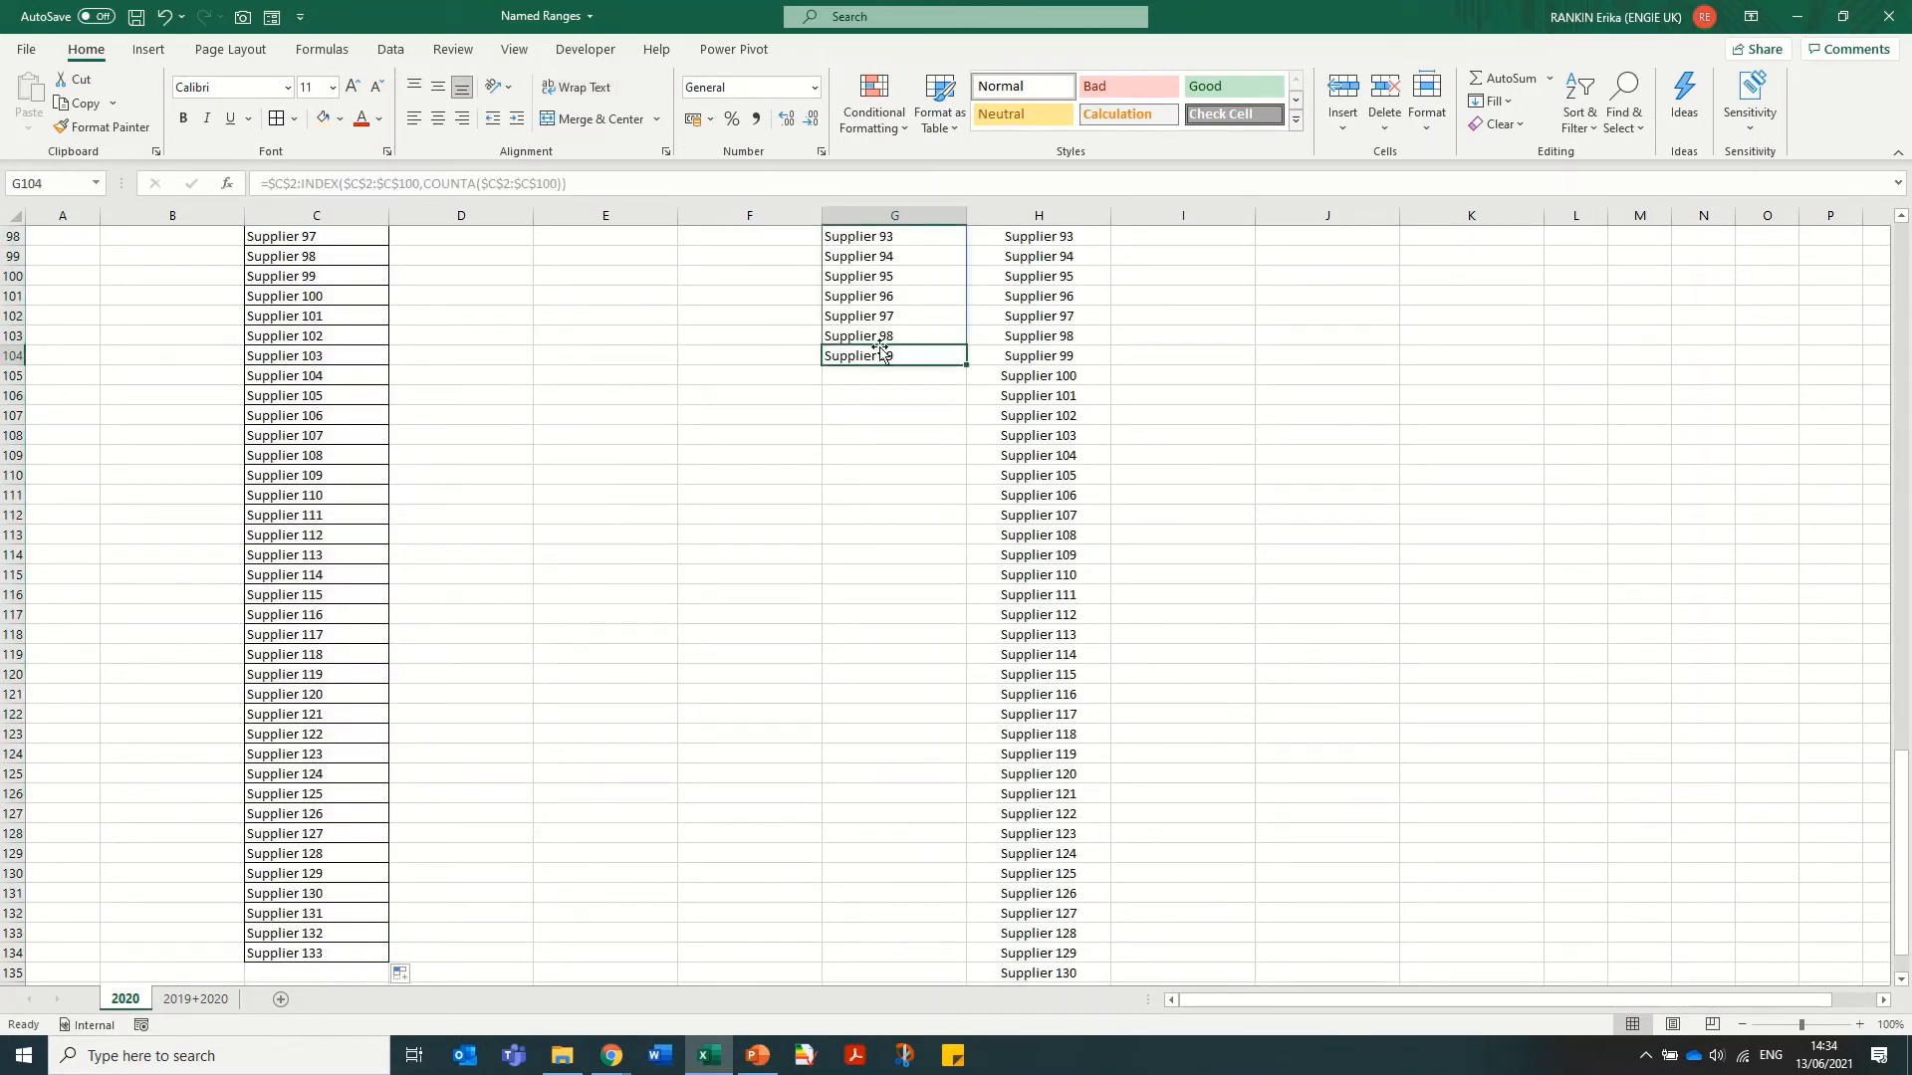
scroll(1062, 746, "down", 3)
scroll(763, 670, "up", 10)
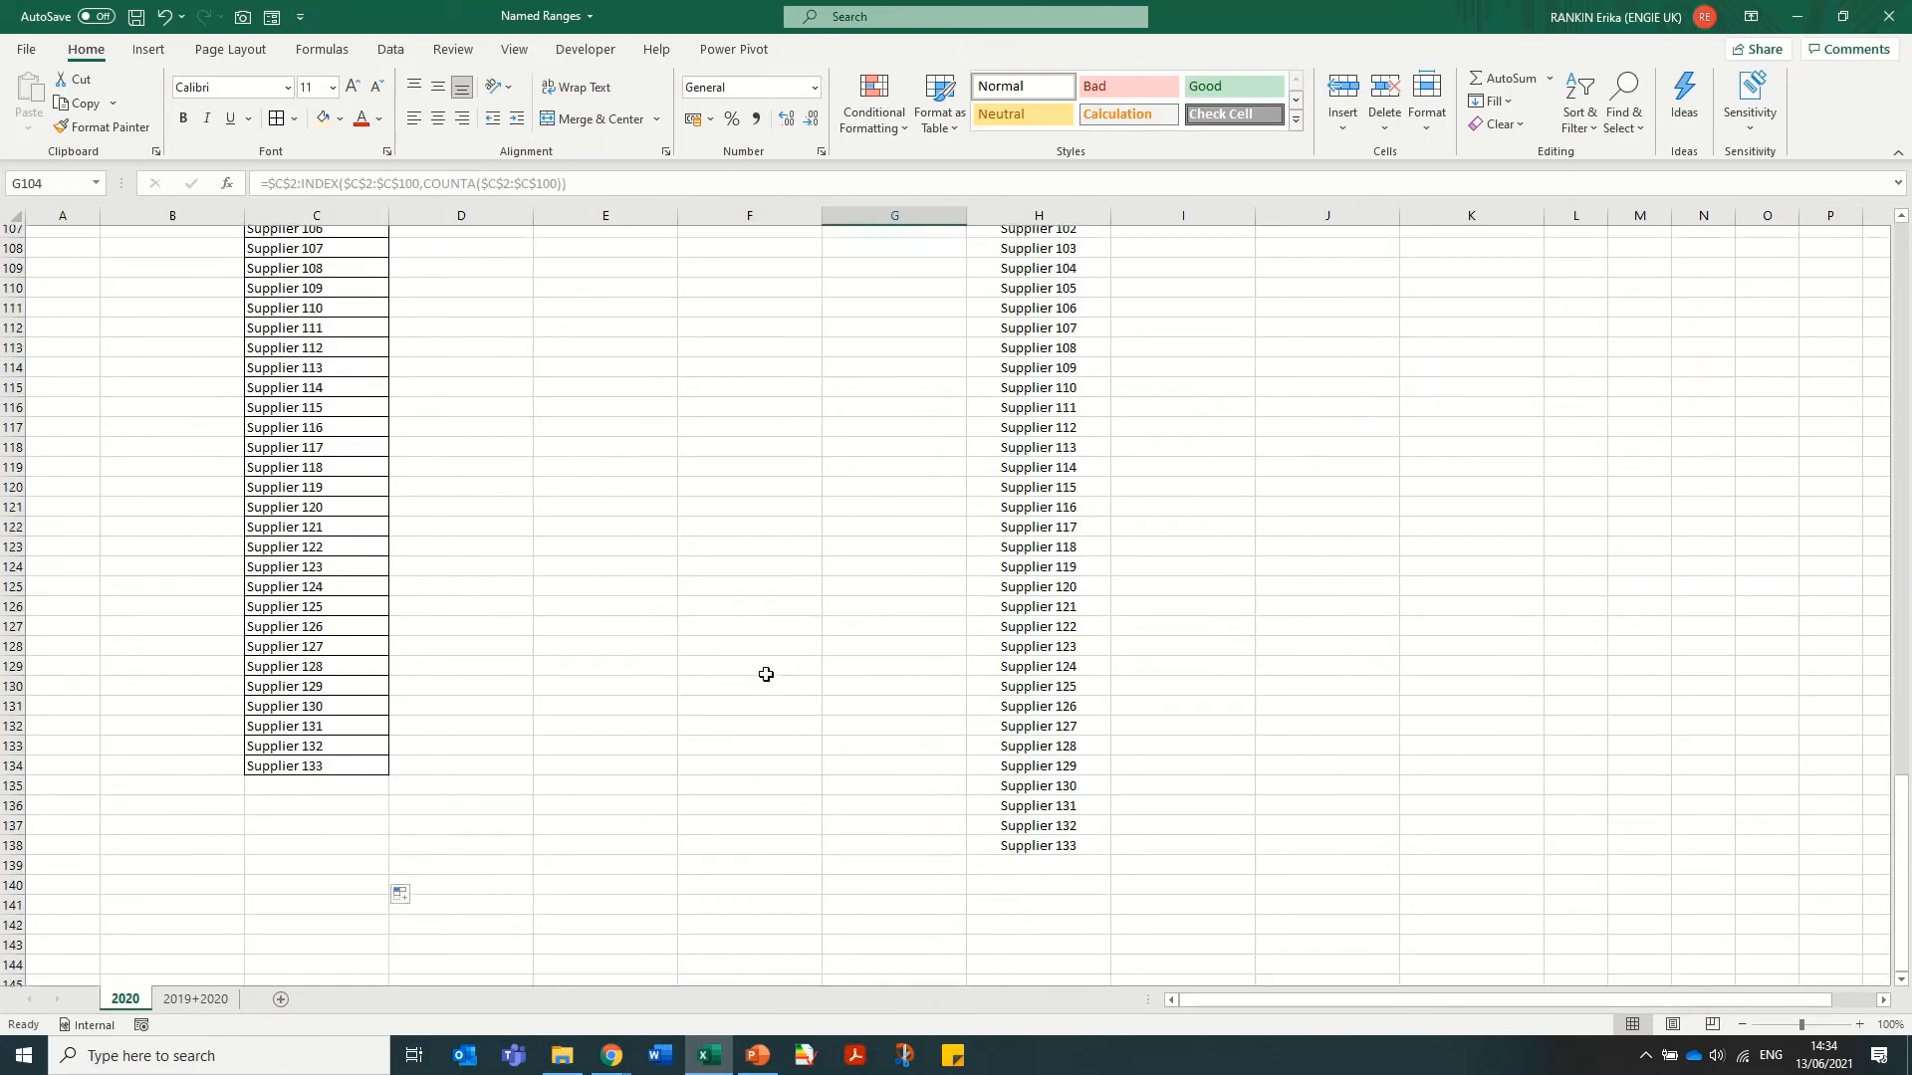
Undo the last extension of the Display Name series
left_click(165, 16)
scroll(986, 474, "up", 3)
scroll(1043, 663, "up", 3)
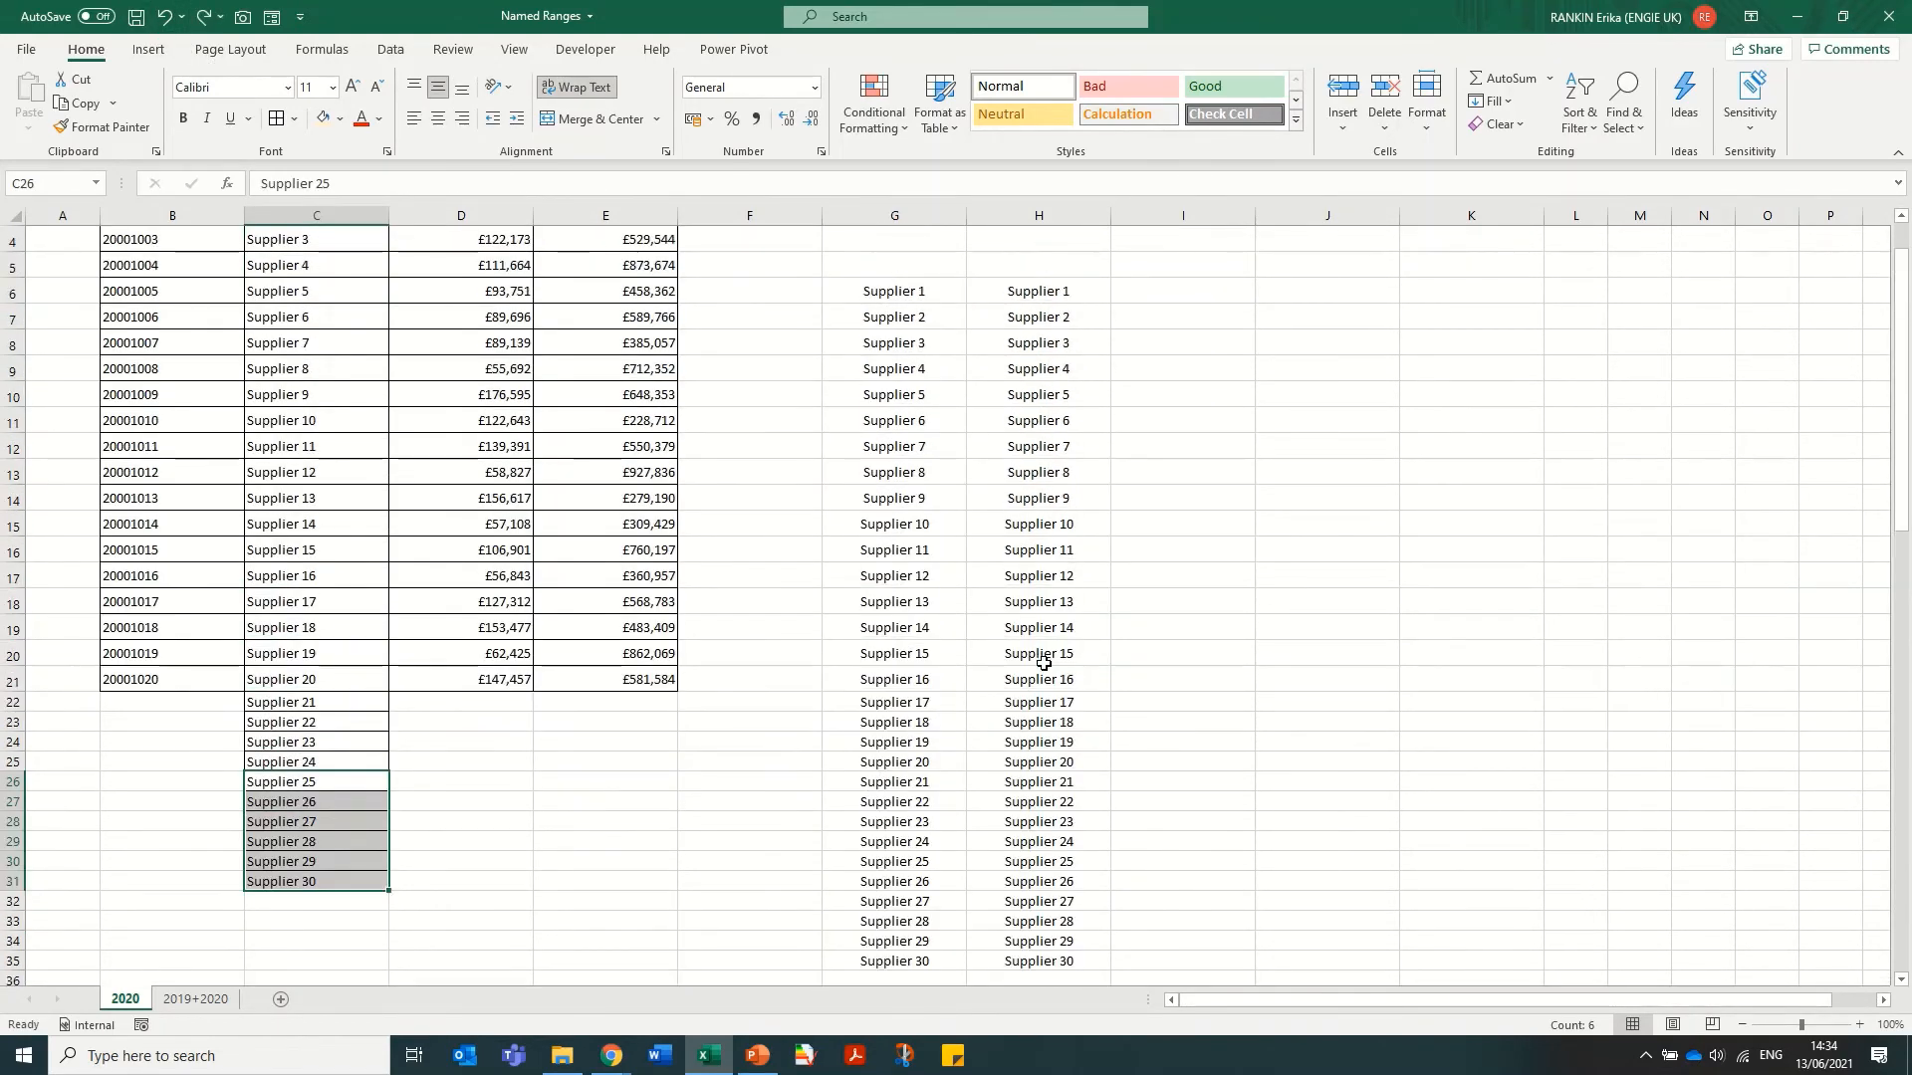
Copy the formula text =$C$2:INDEX($C:$C,COUNTA($C:$C)) from cell H6, leaving the cell unedited
left_click(988, 292)
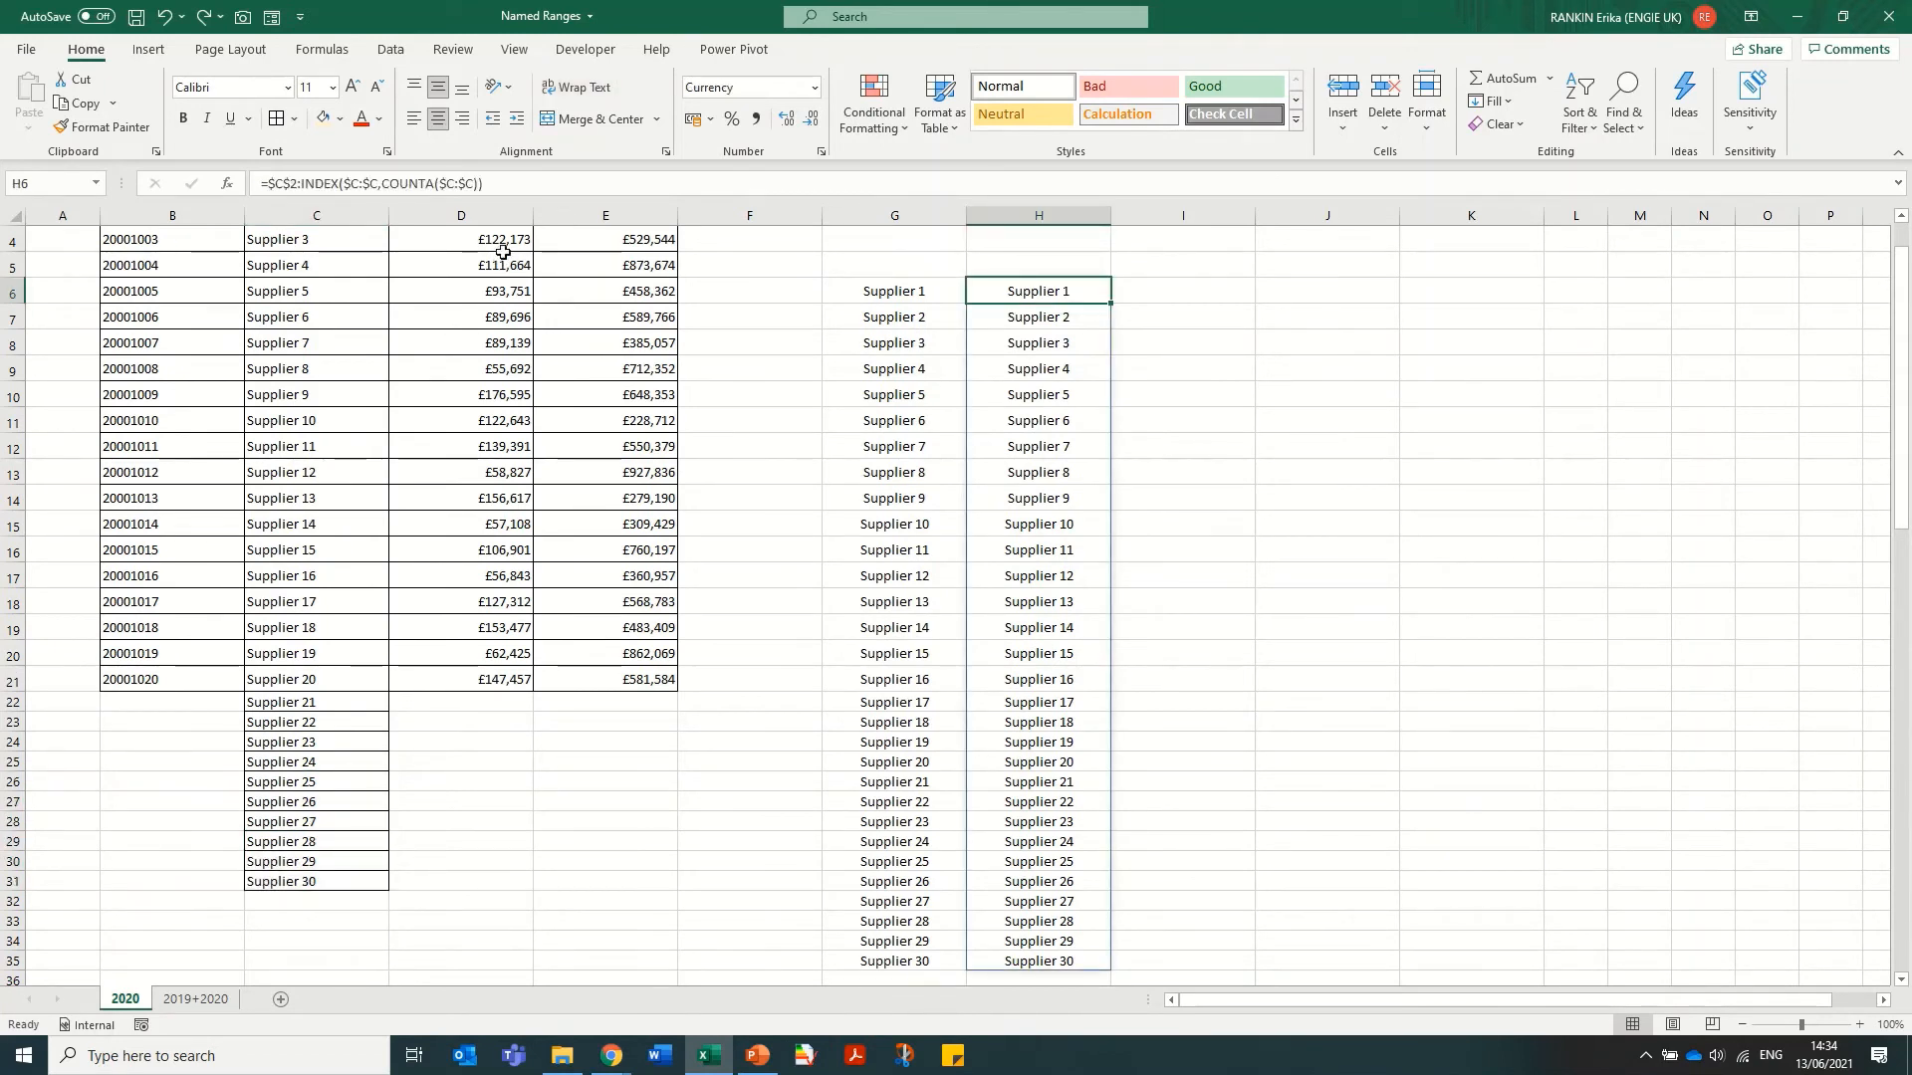
left_click(490, 184)
left_click_drag(489, 183, 258, 183)
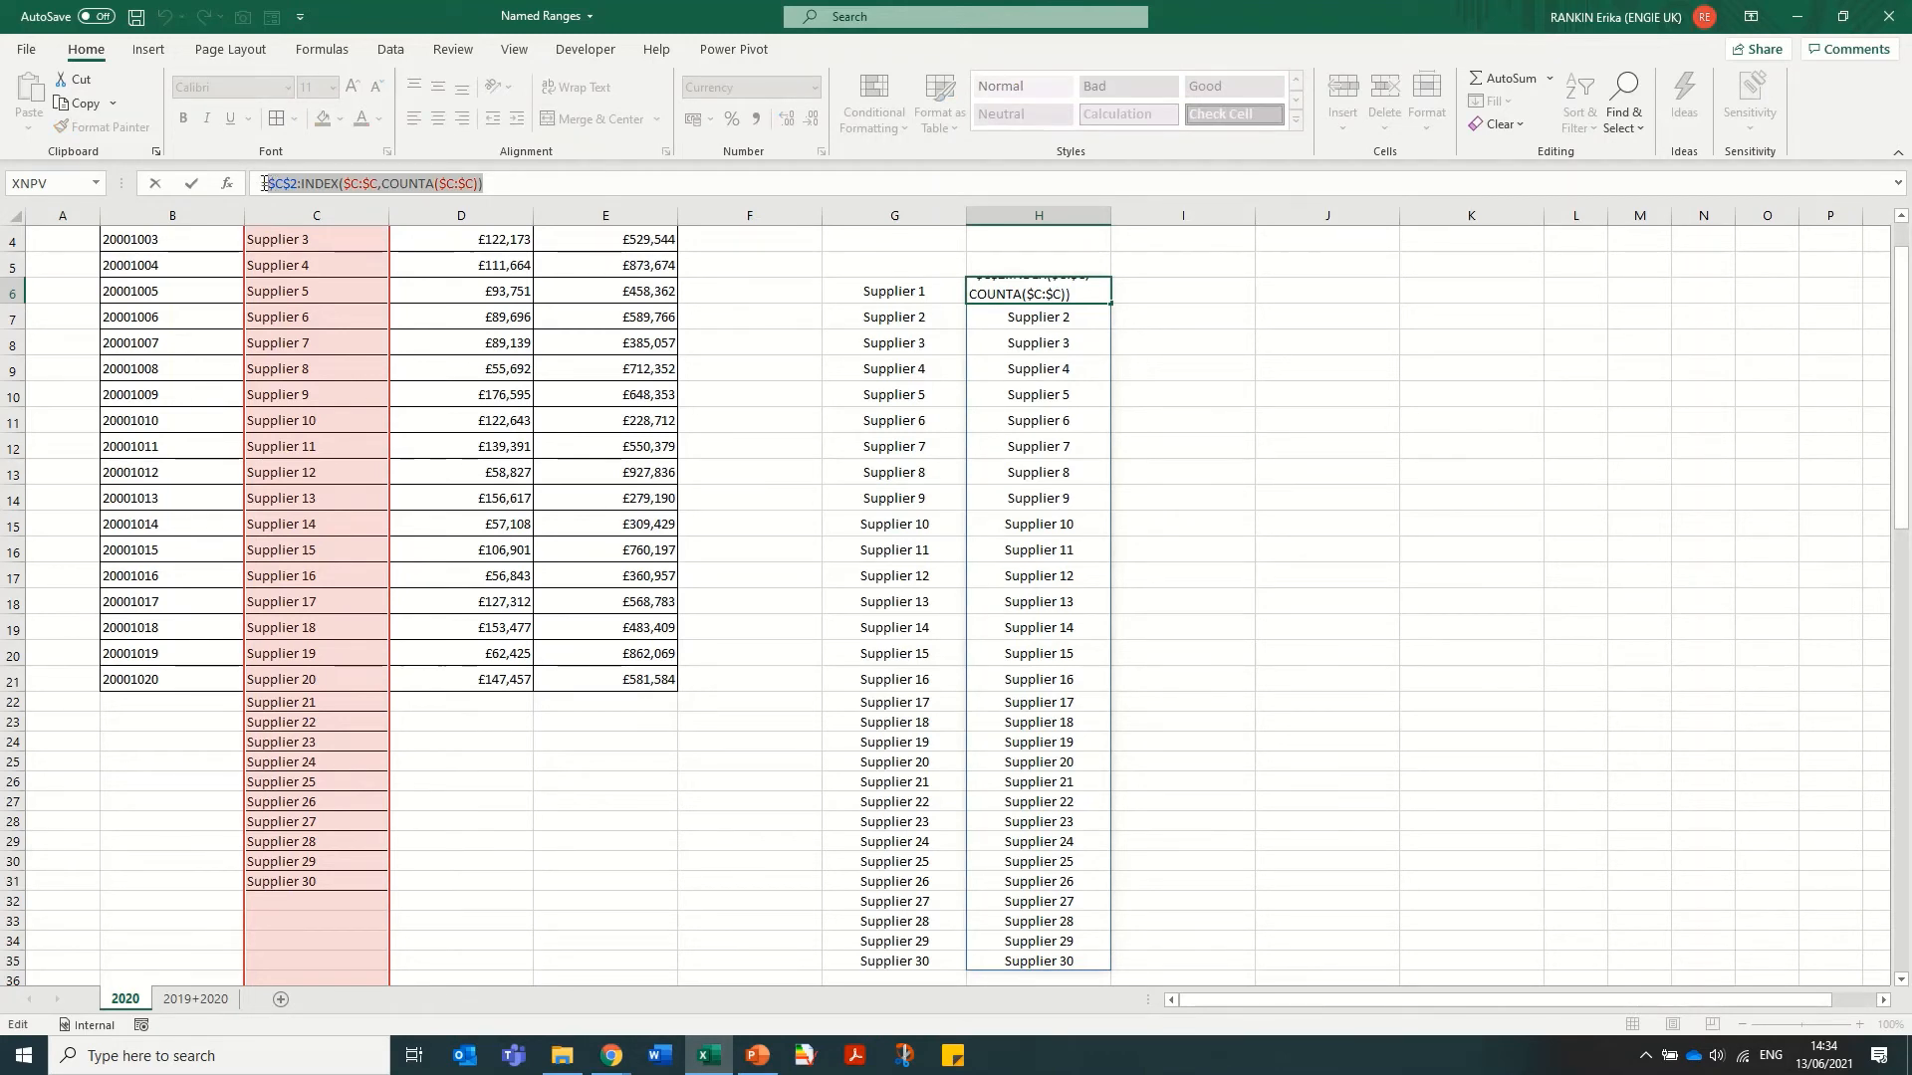
key("ctrl+c")
key("Escape")
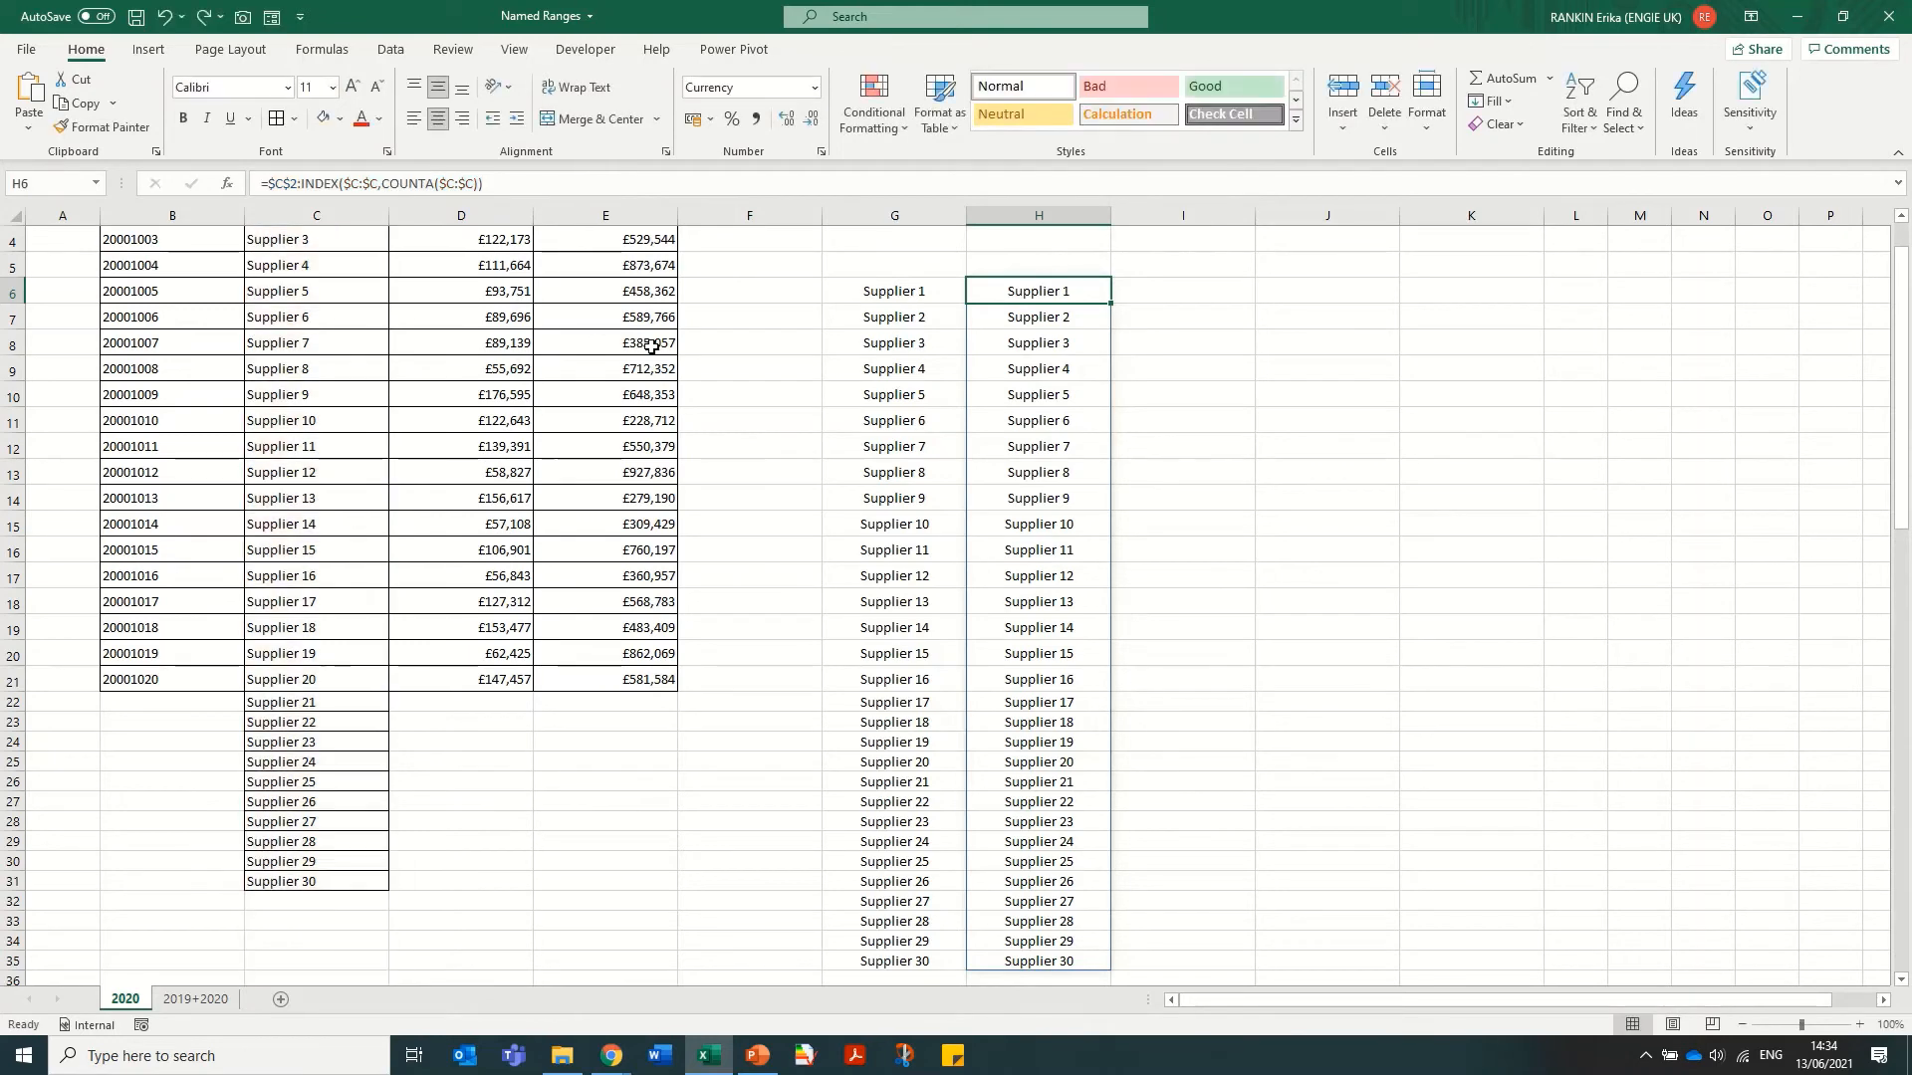
In the Name Manager, set the Display_Name reference to =$C$2:INDEX($C:$C,COUNTA($C:$C)) and close the dialog
key("ctrl+F3")
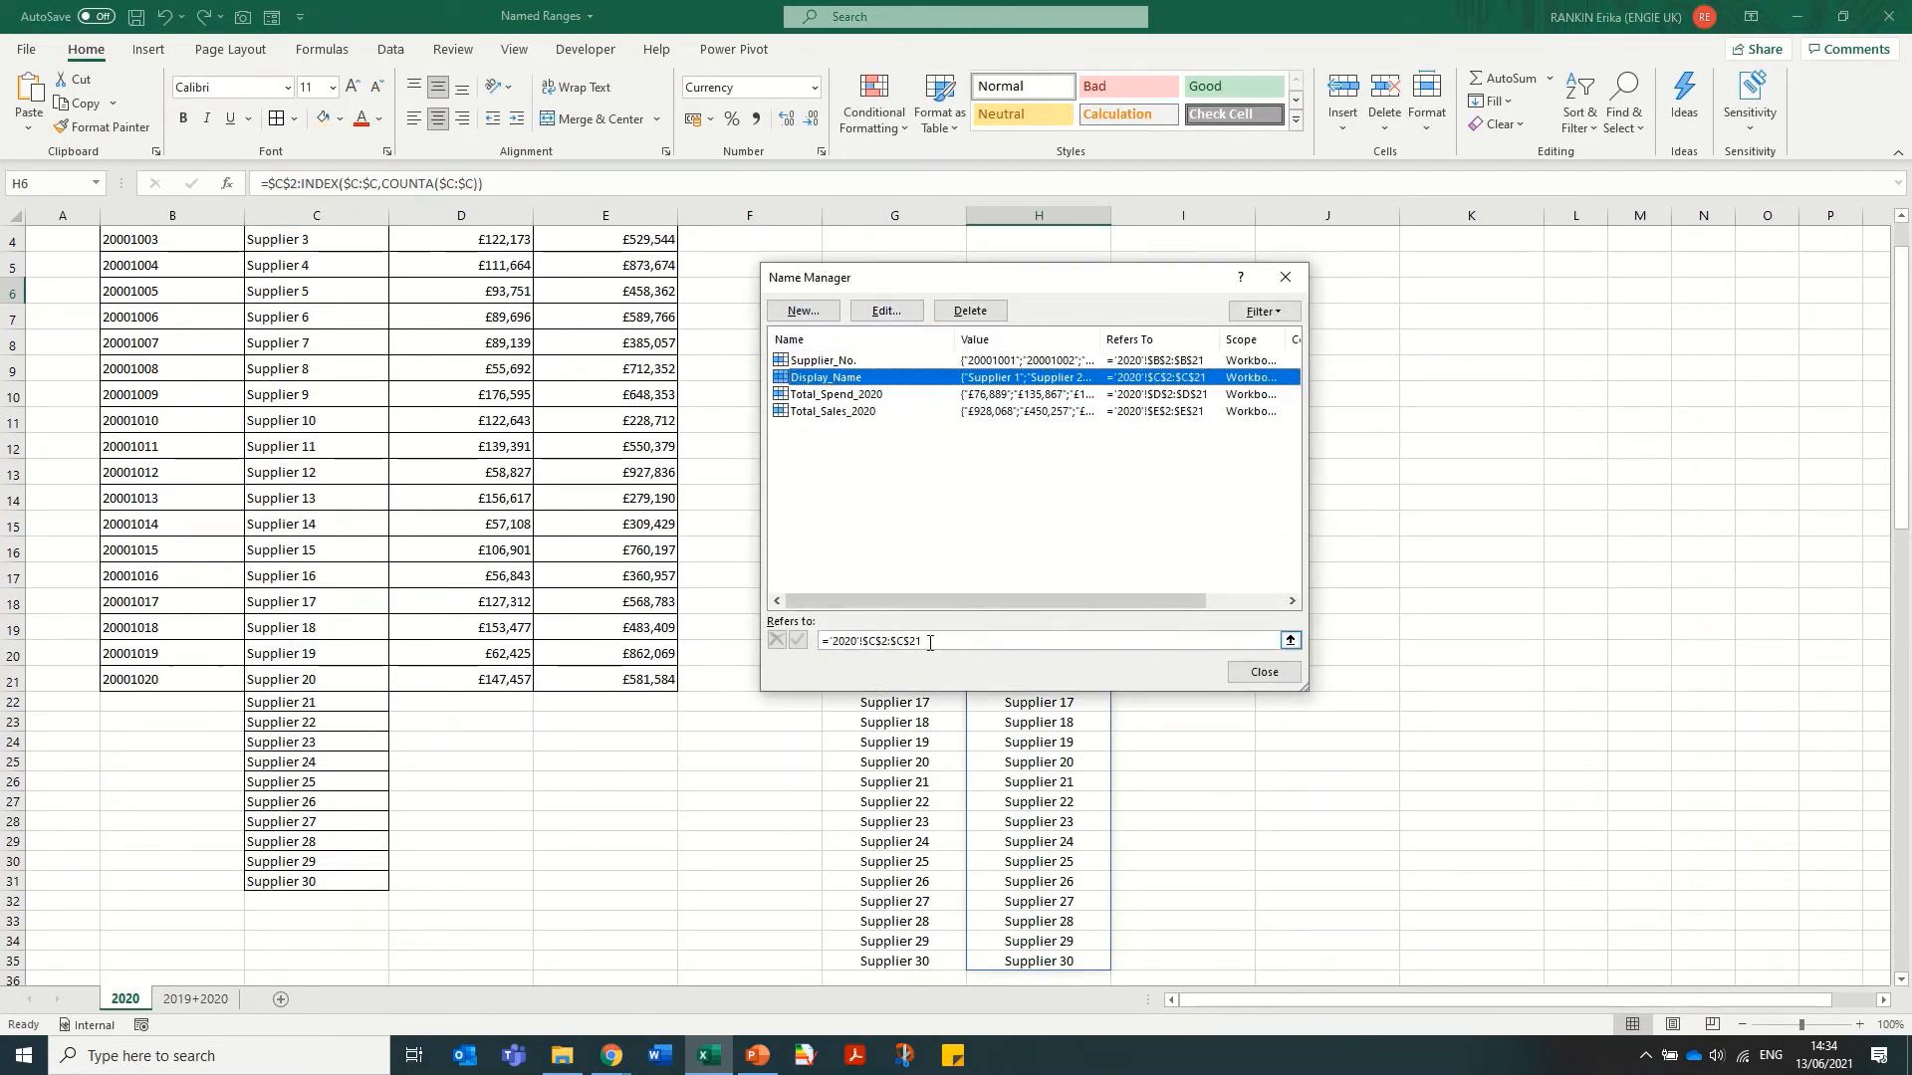
left_click_drag(930, 642, 787, 637)
key("ctrl+v")
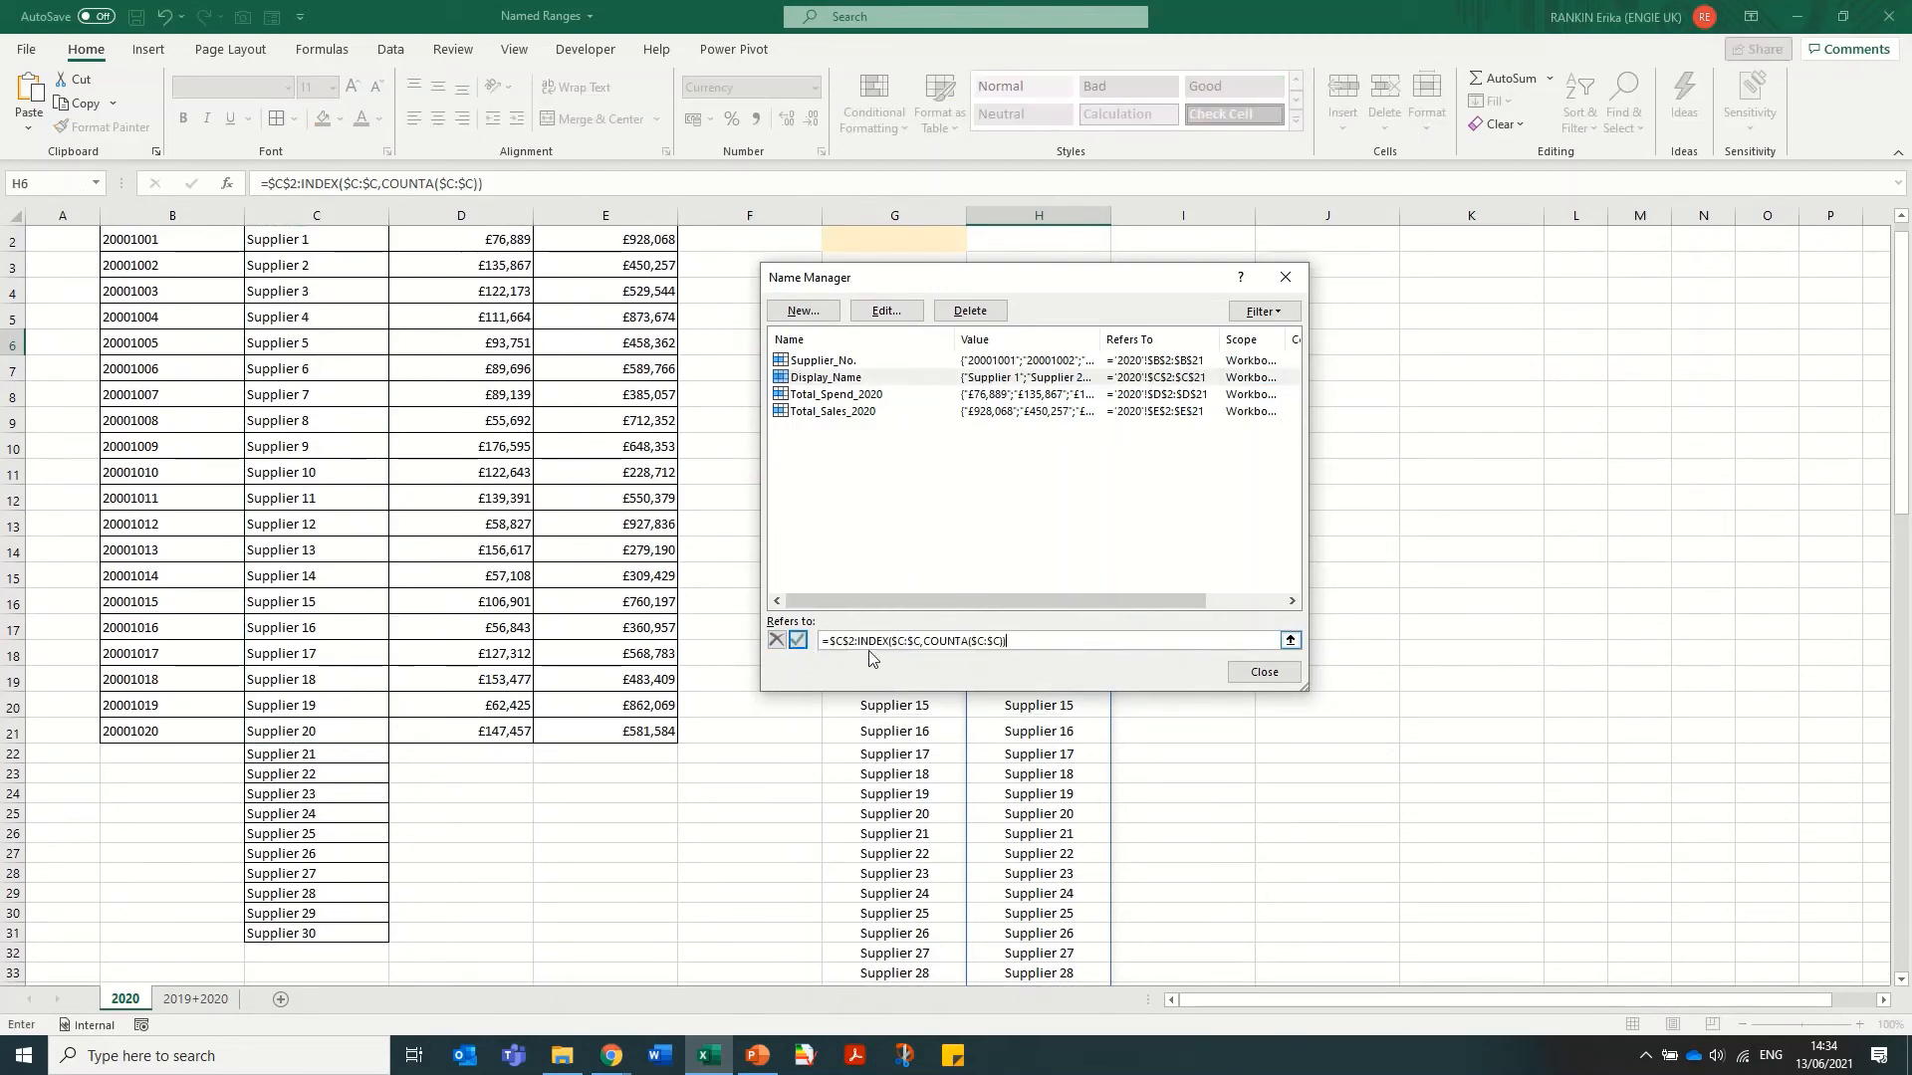
left_click(797, 640)
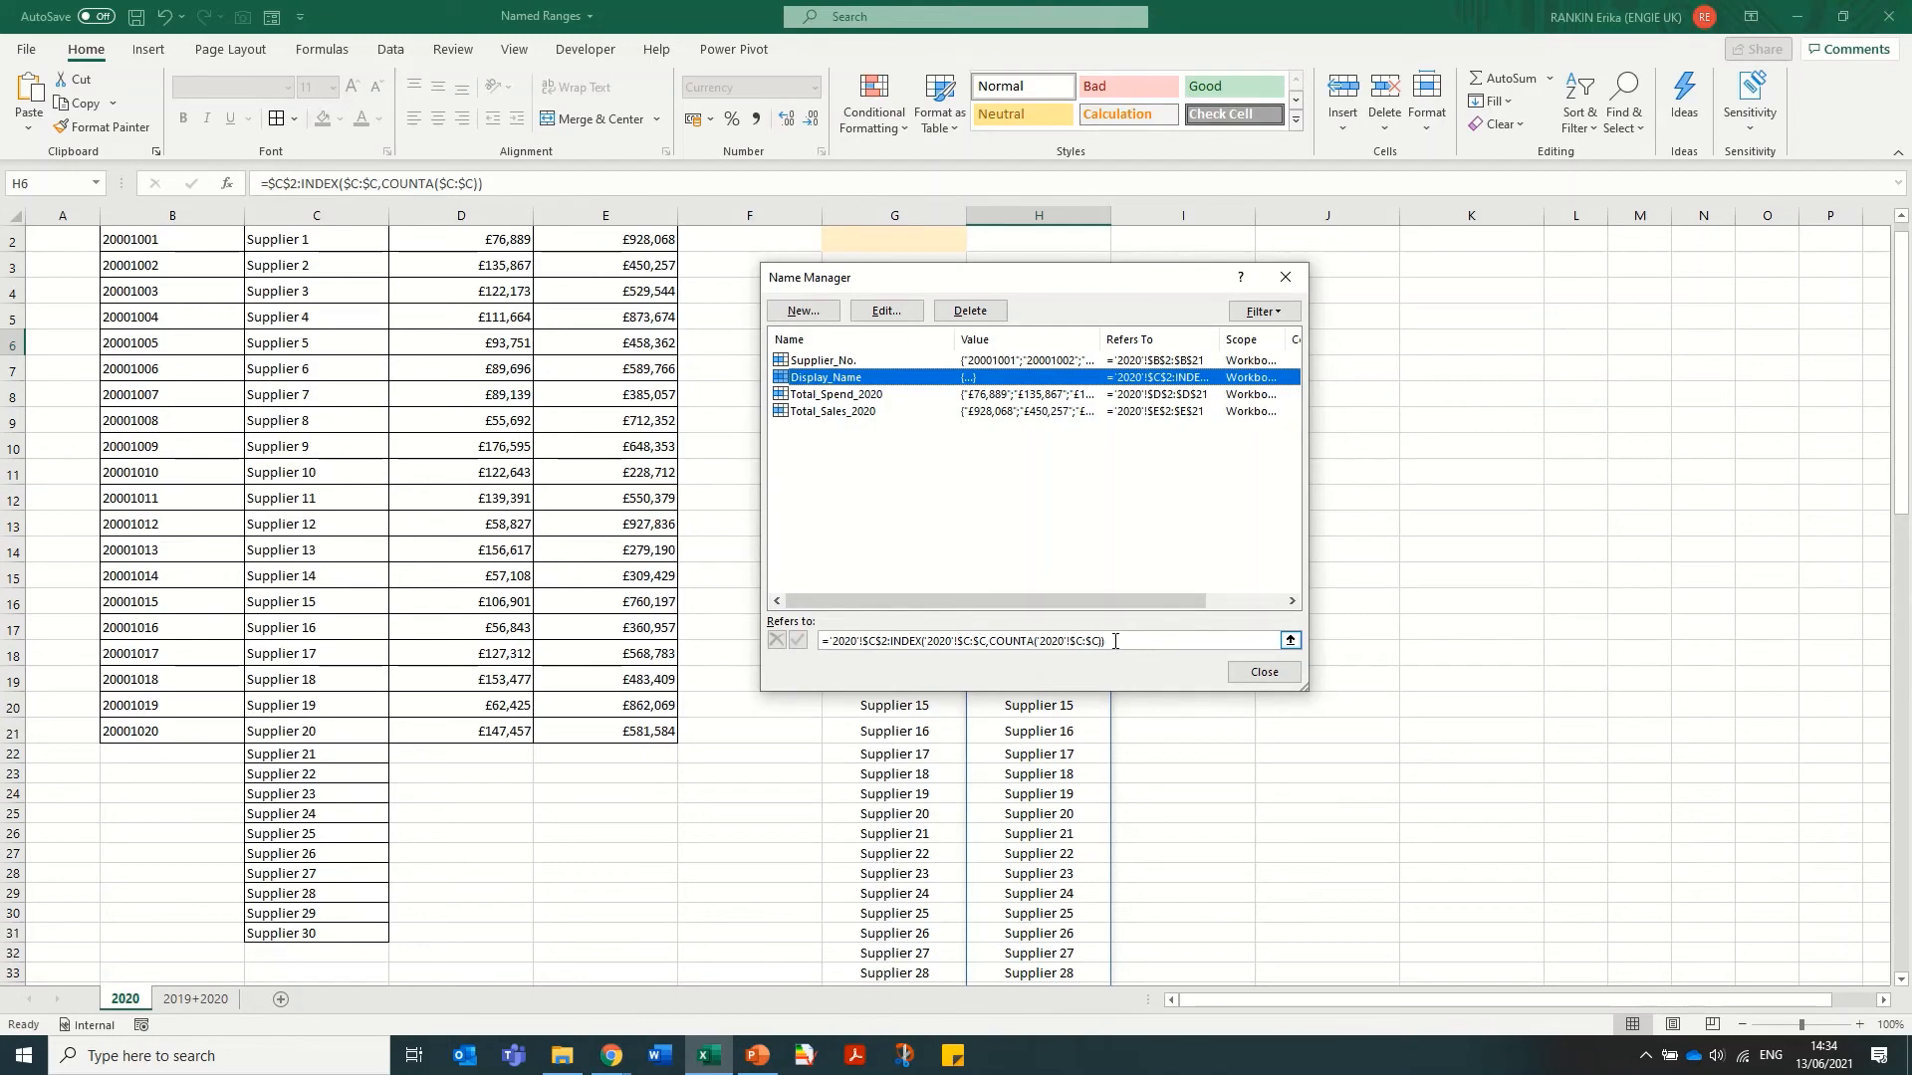
left_click(1264, 672)
Check the end of the supplier validation list in cell G2
scroll(926, 312, "up", 1)
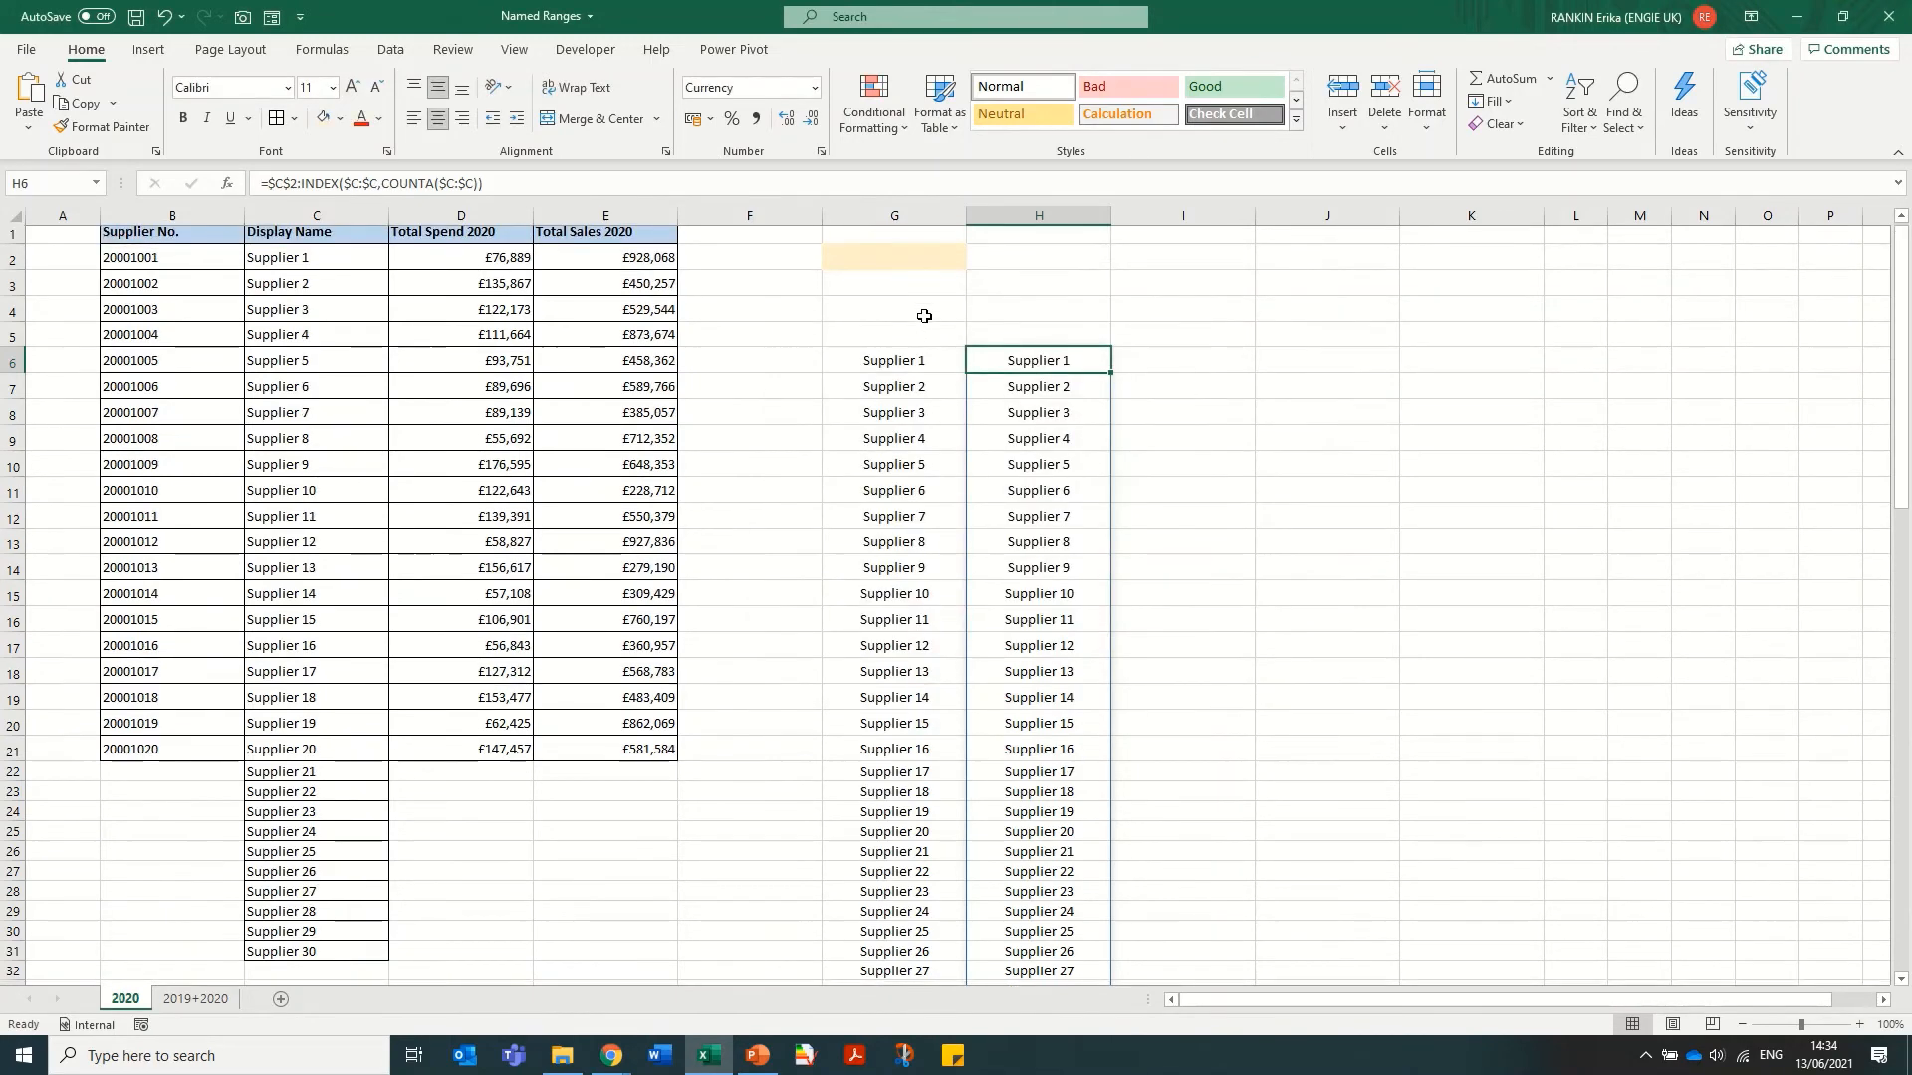
left_click(921, 267)
left_click(974, 268)
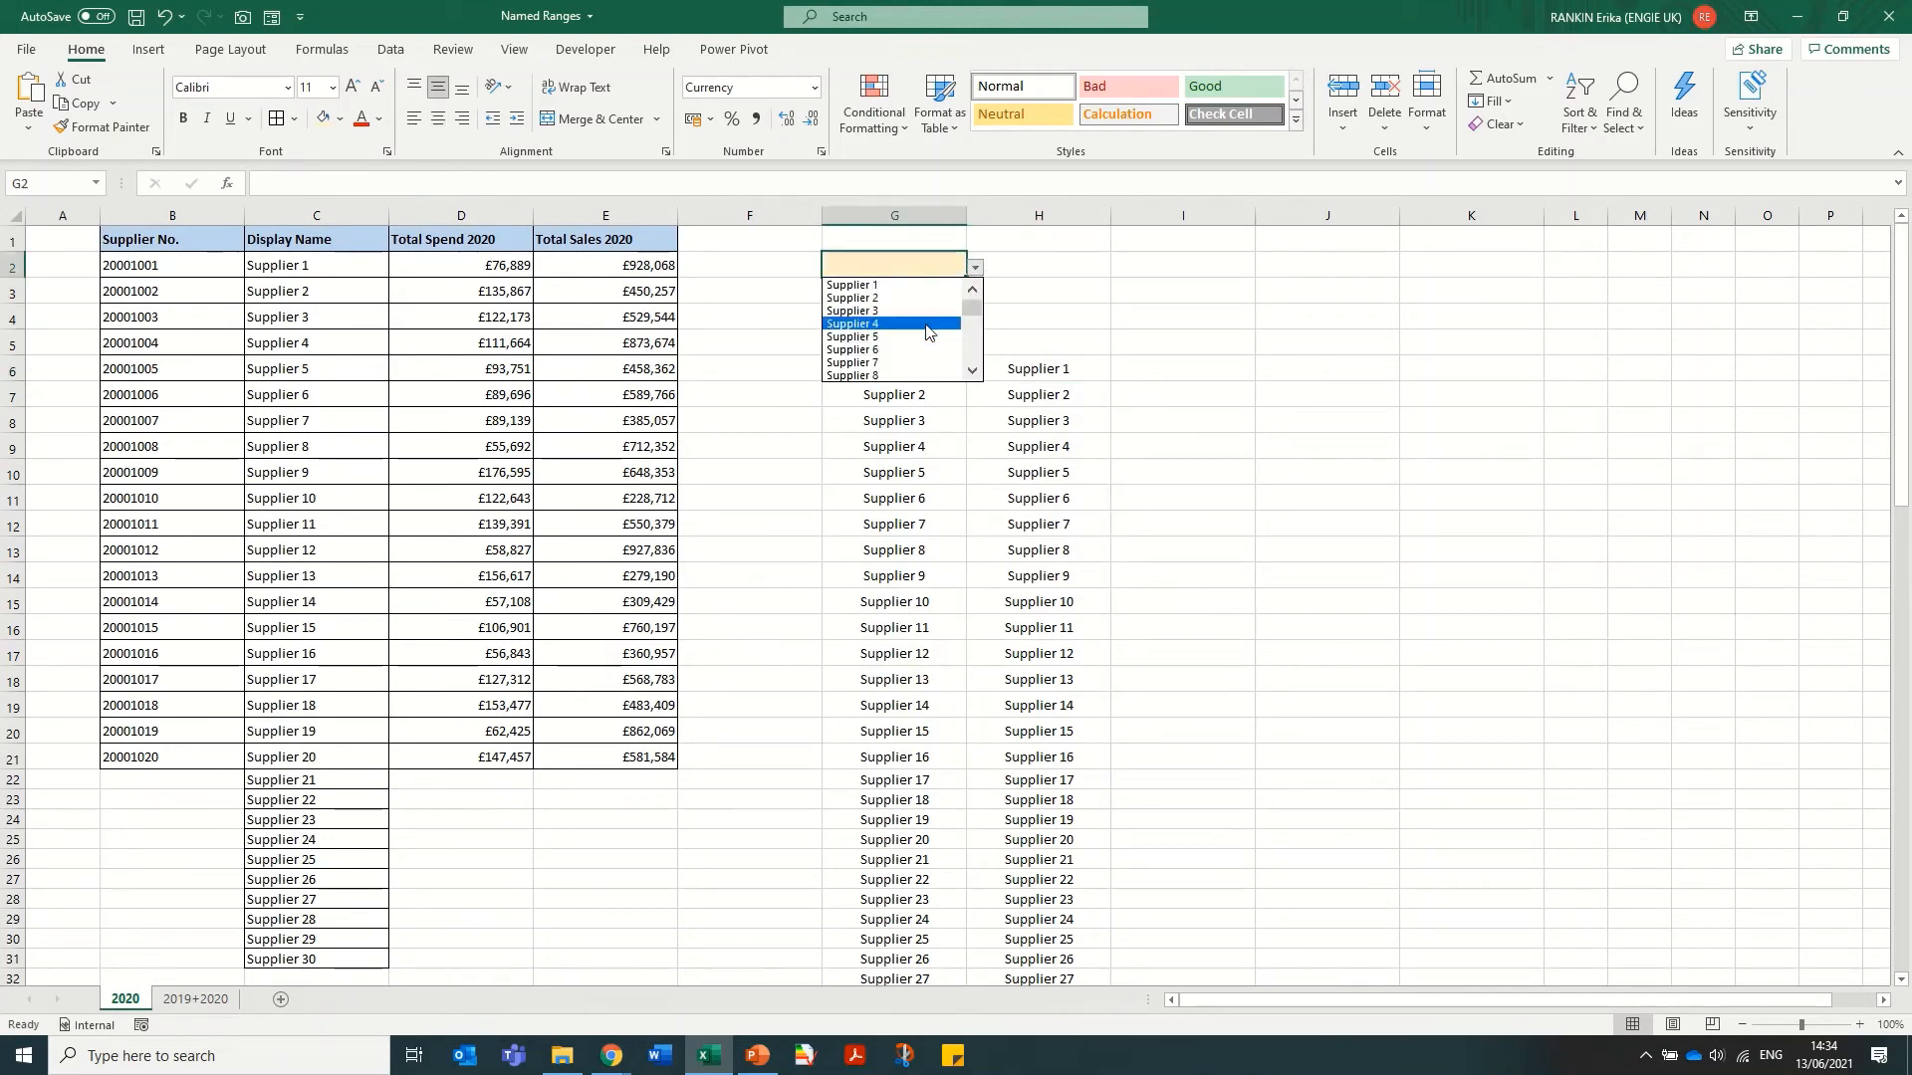
scroll(966, 346, "down", 7)
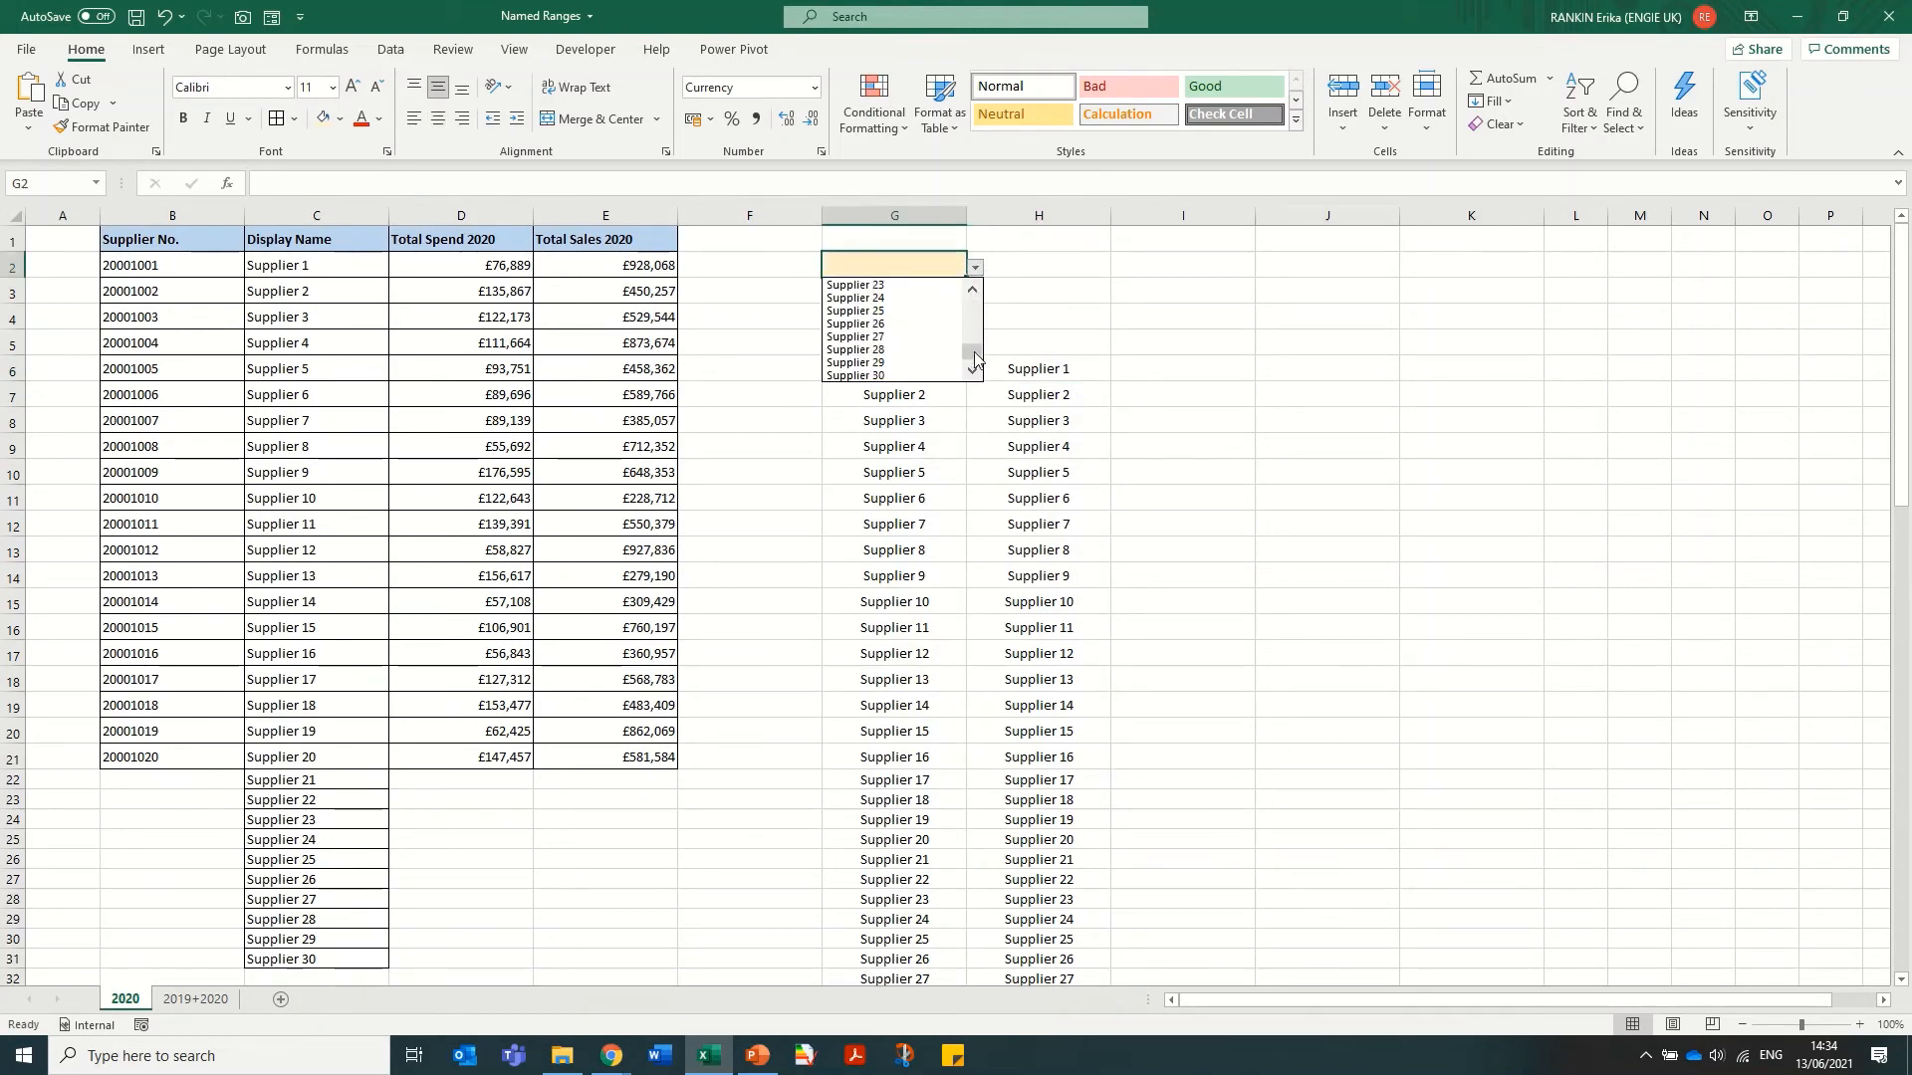
key("Escape")
Extend the Display Name series down to Supplier 40 in cell C41 and return to the start of the sheet
scroll(342, 601, "down", 3)
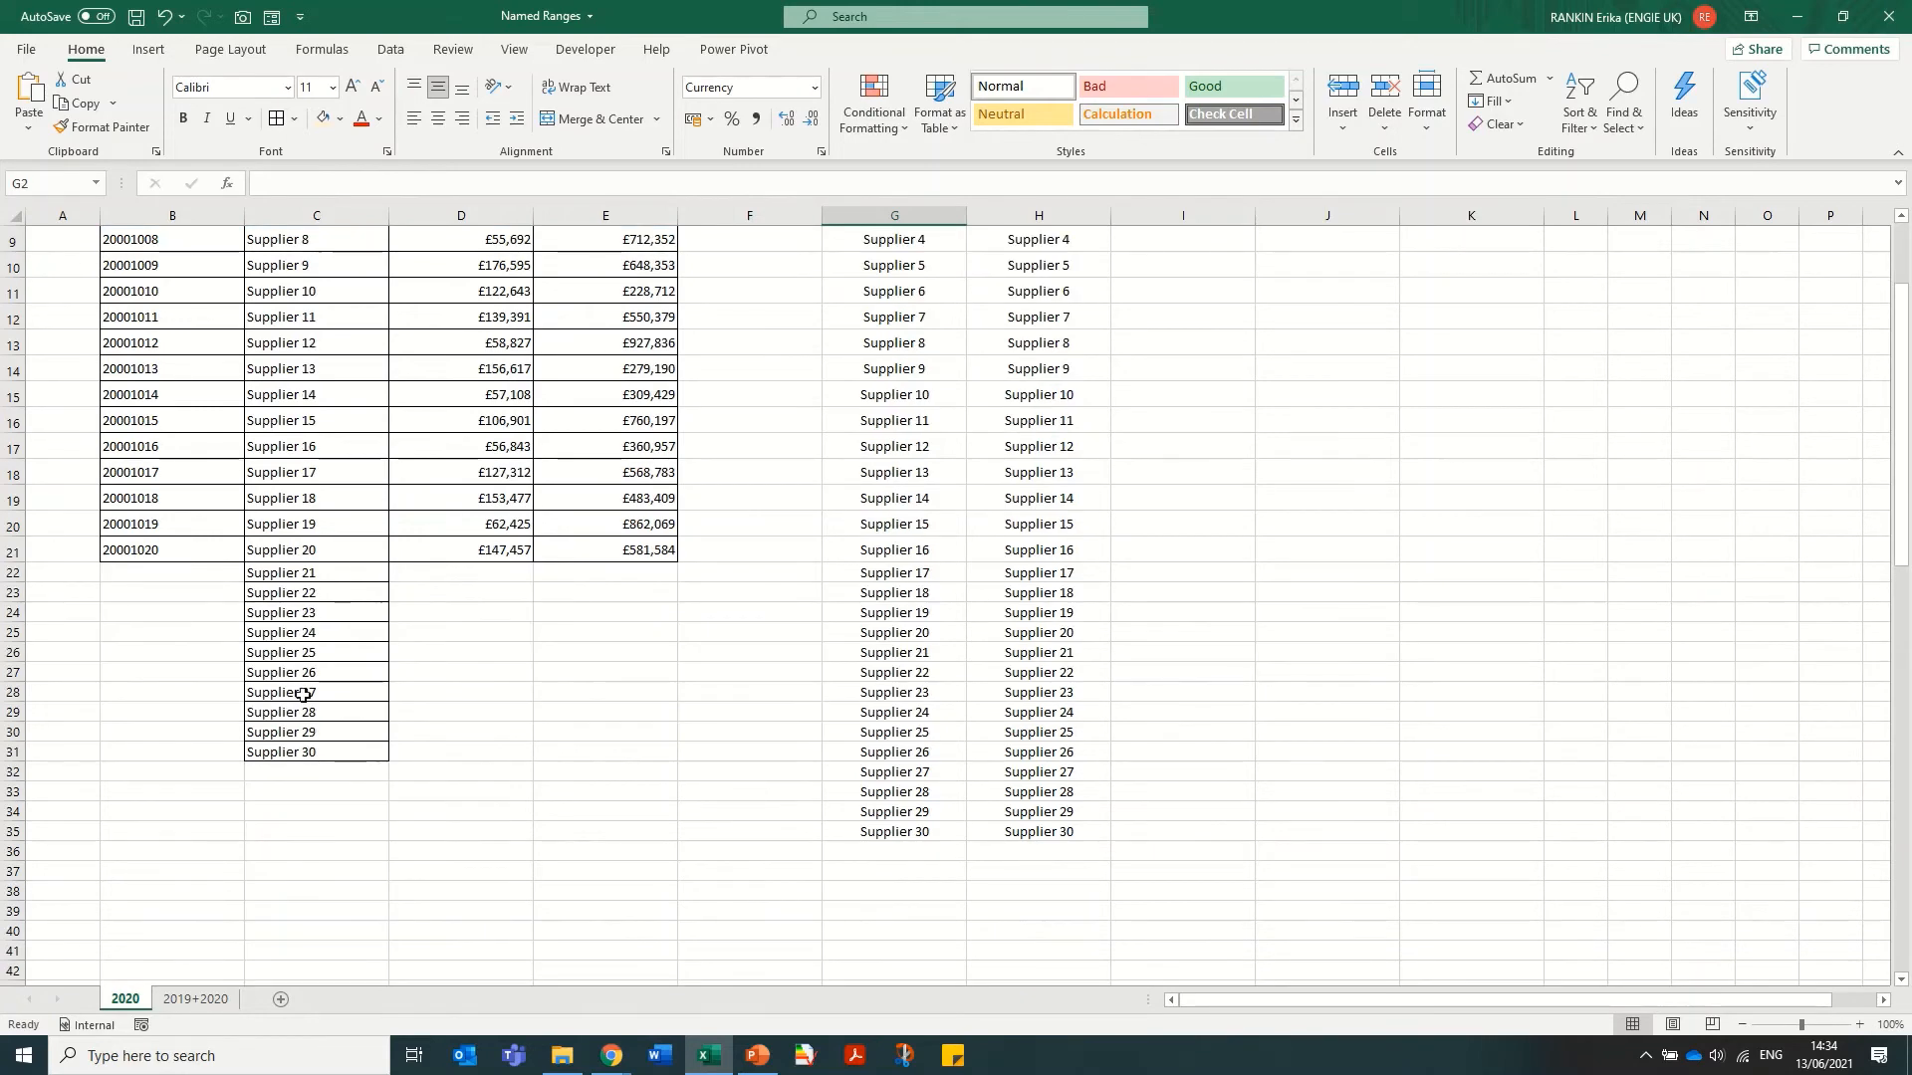
left_click_drag(299, 694, 395, 959)
scroll(1095, 448, "up", 3)
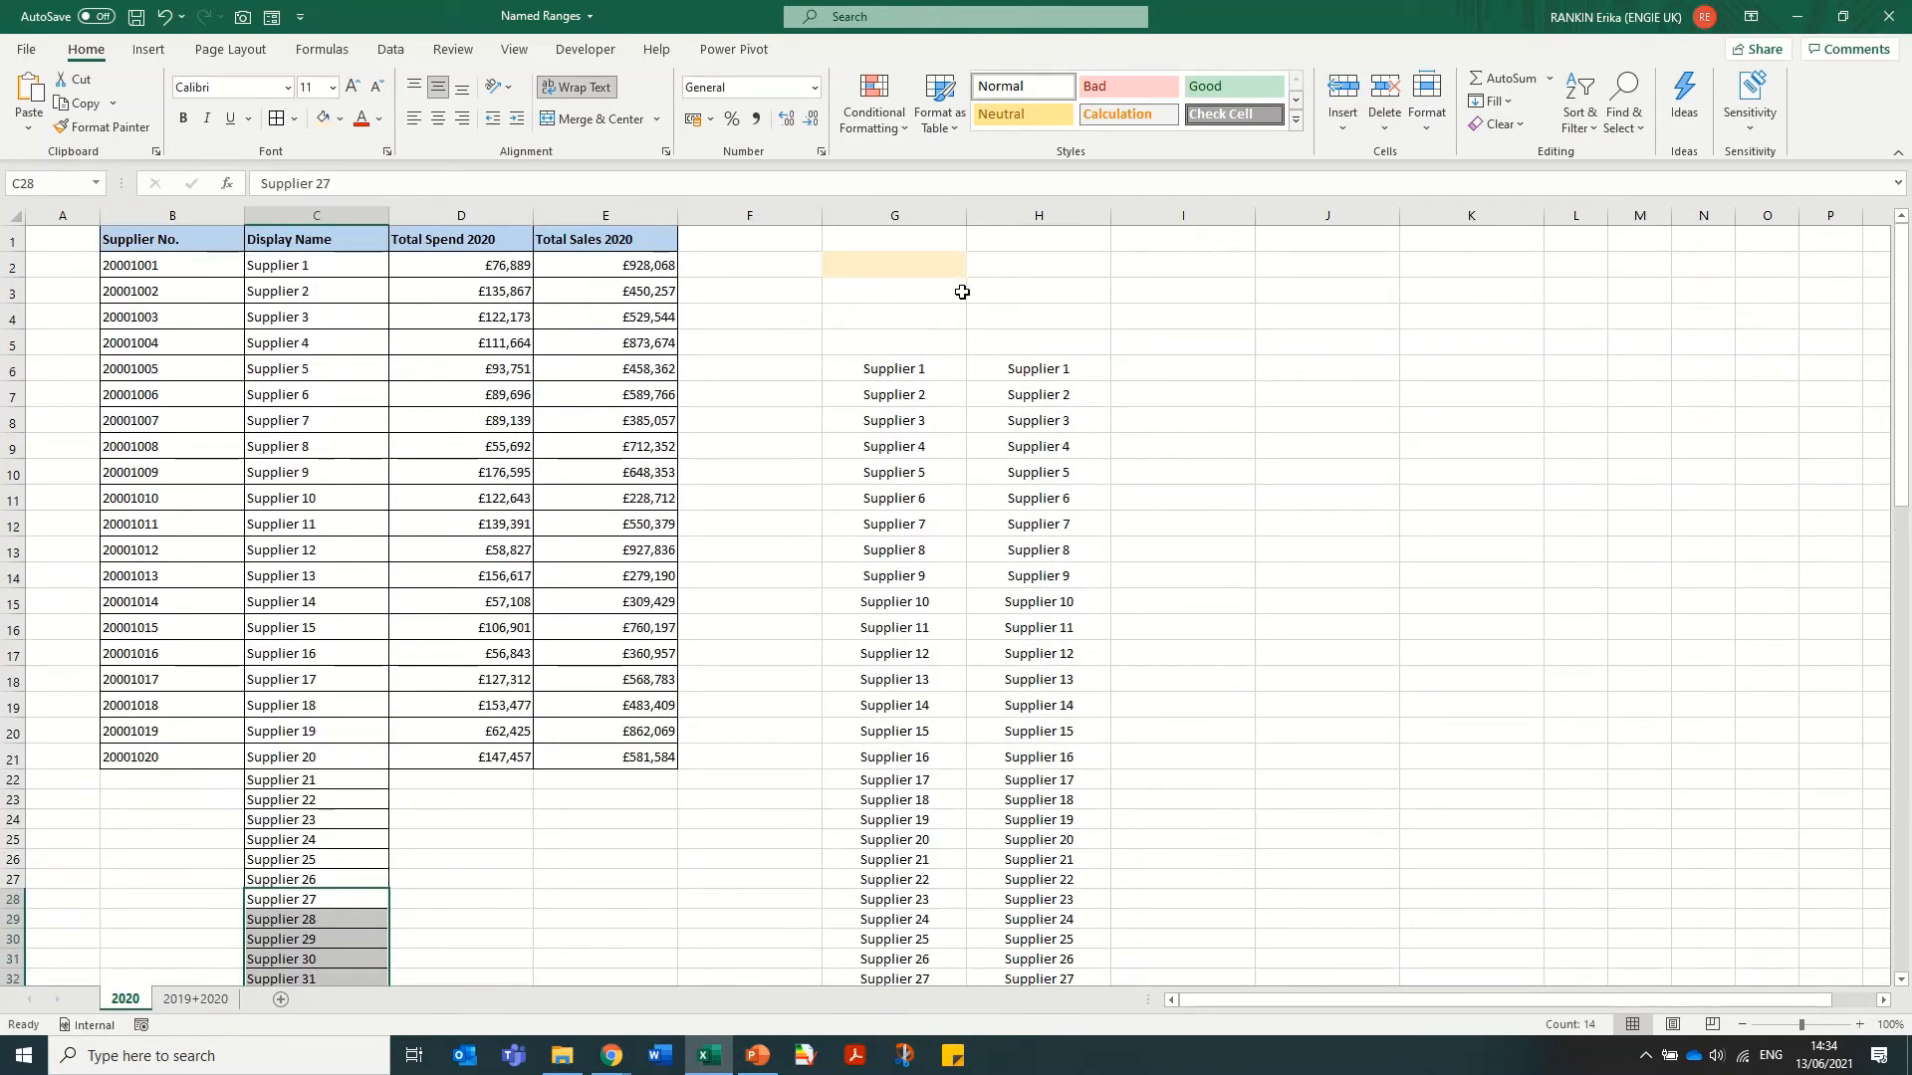
Inspect the supplier validation list in cell G2 down to its last entry without choosing a supplier
left_click(931, 270)
left_click(975, 267)
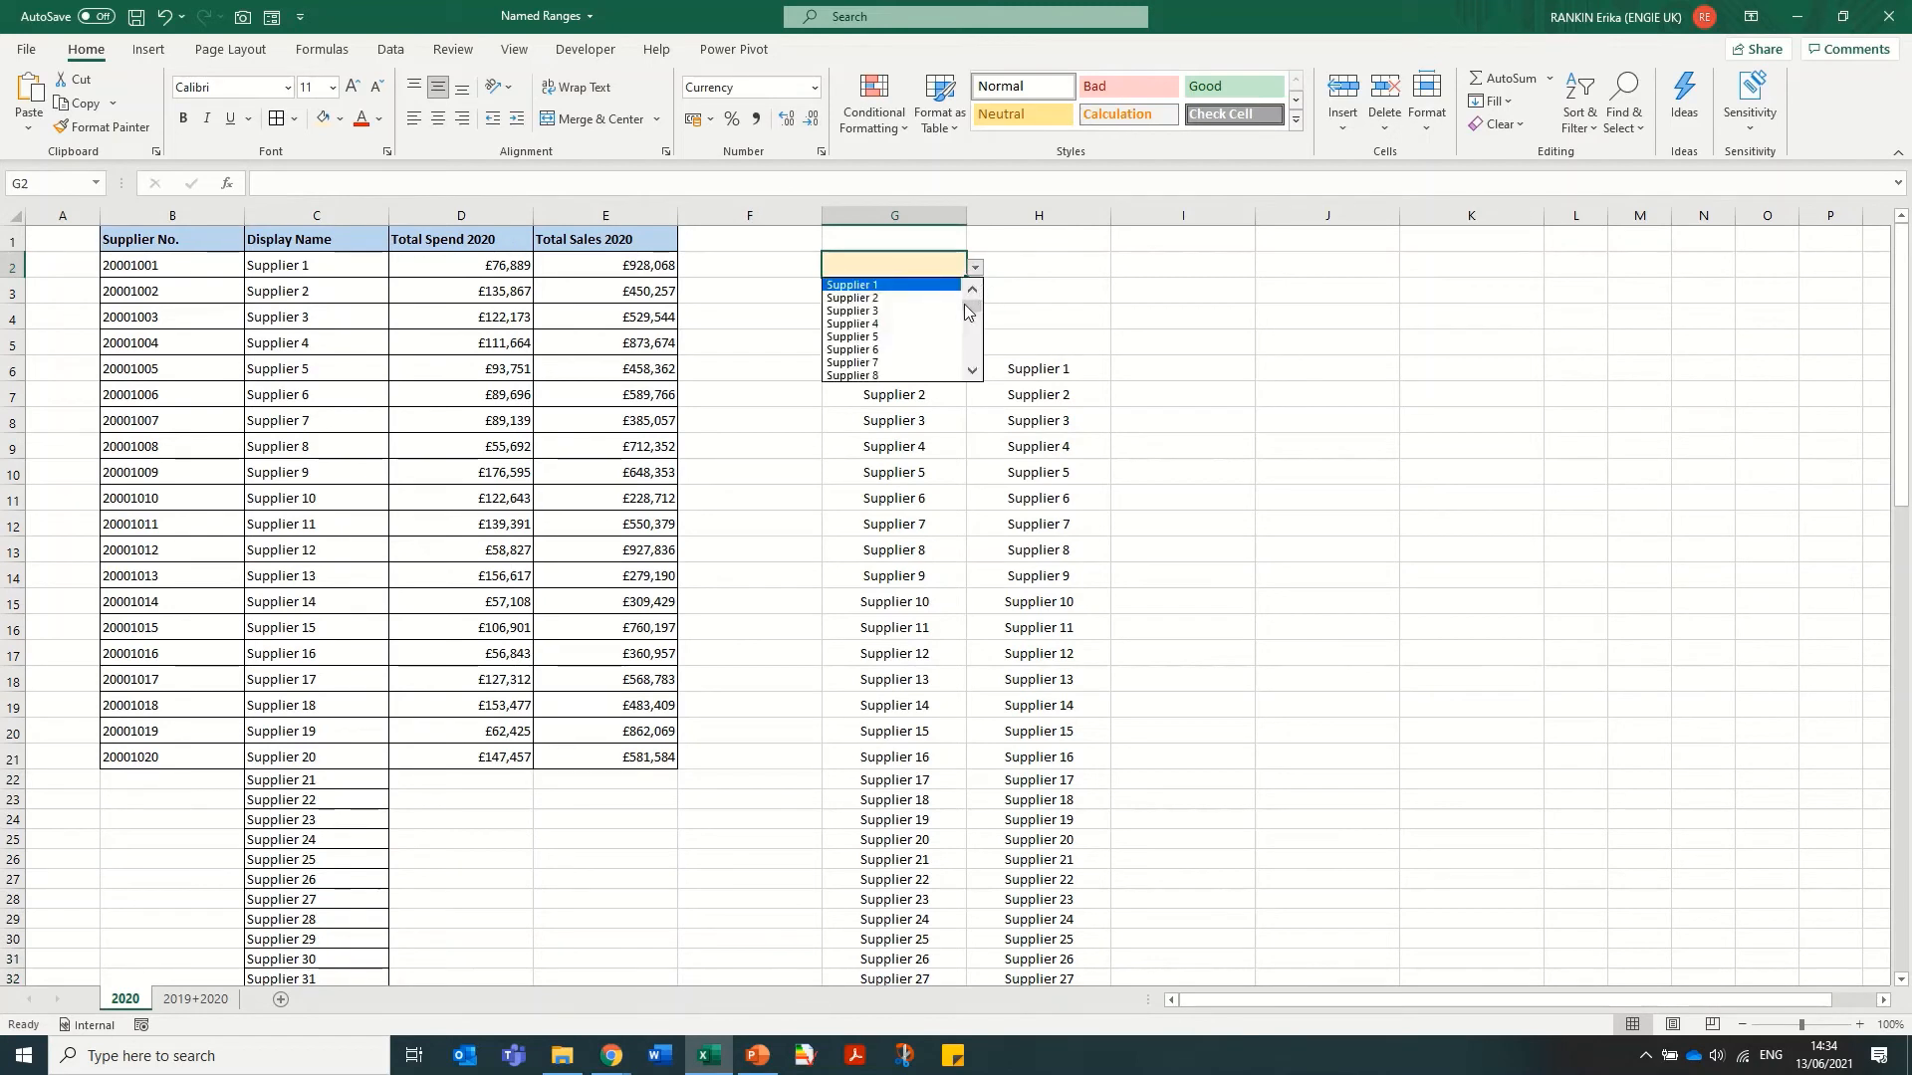
left_click_drag(965, 311, 970, 356)
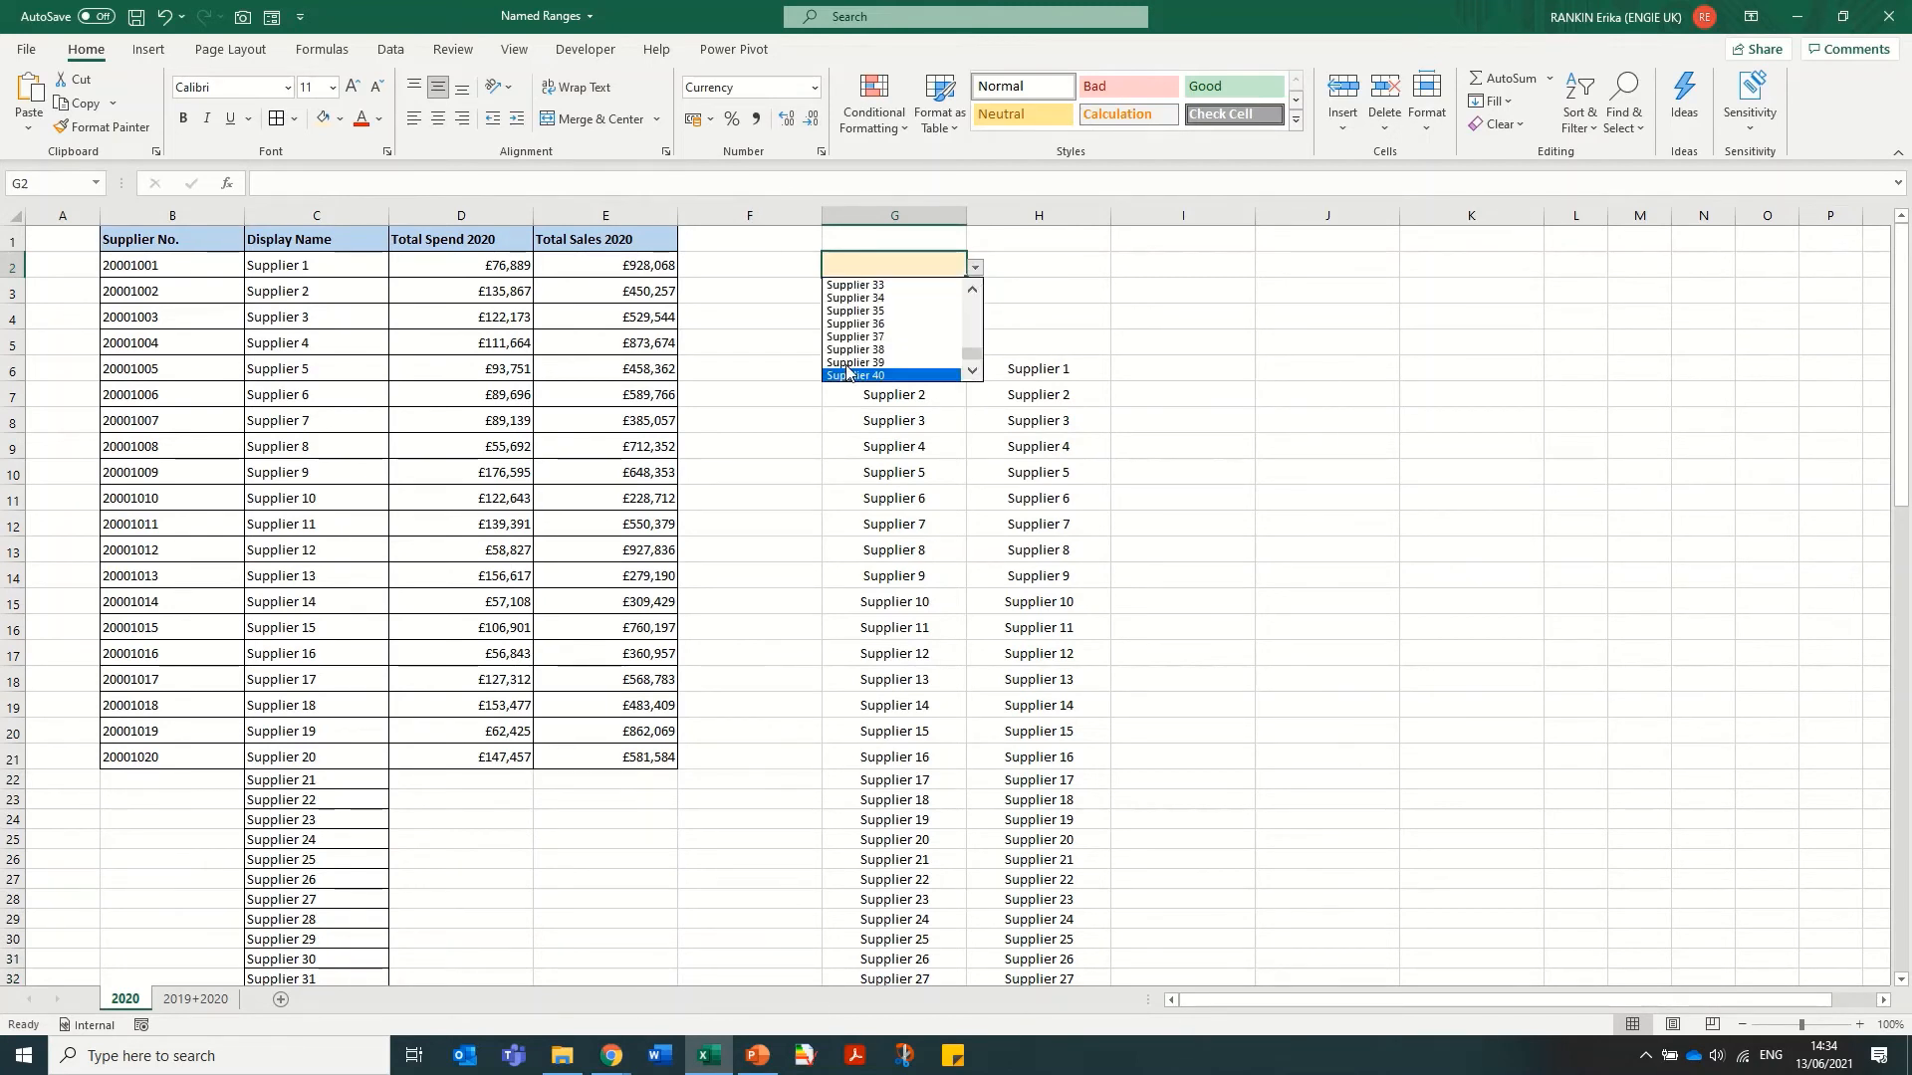
left_click(1051, 325)
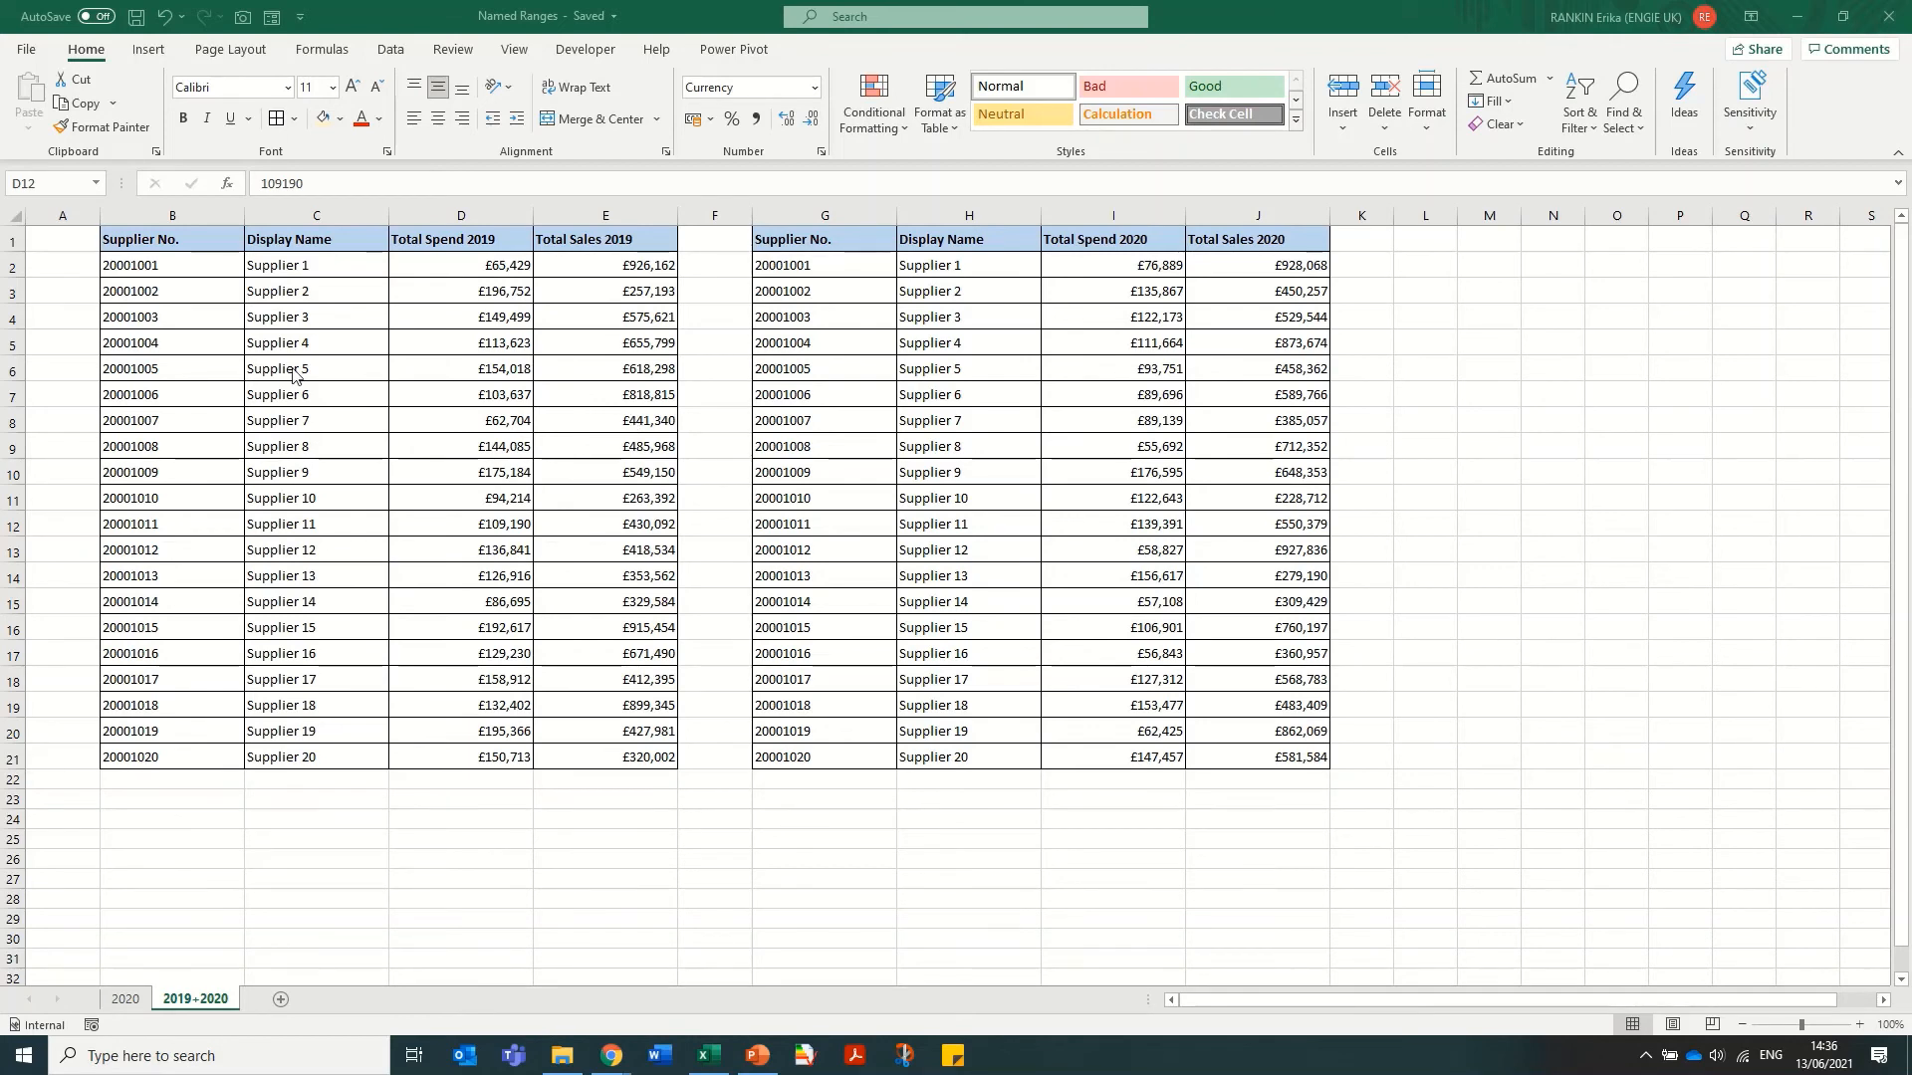
On the 2019-2020 sheet, convert range B1:E21 into a table with headers and name it _2019_data
left_click(130, 237)
left_click_drag(132, 240, 647, 759)
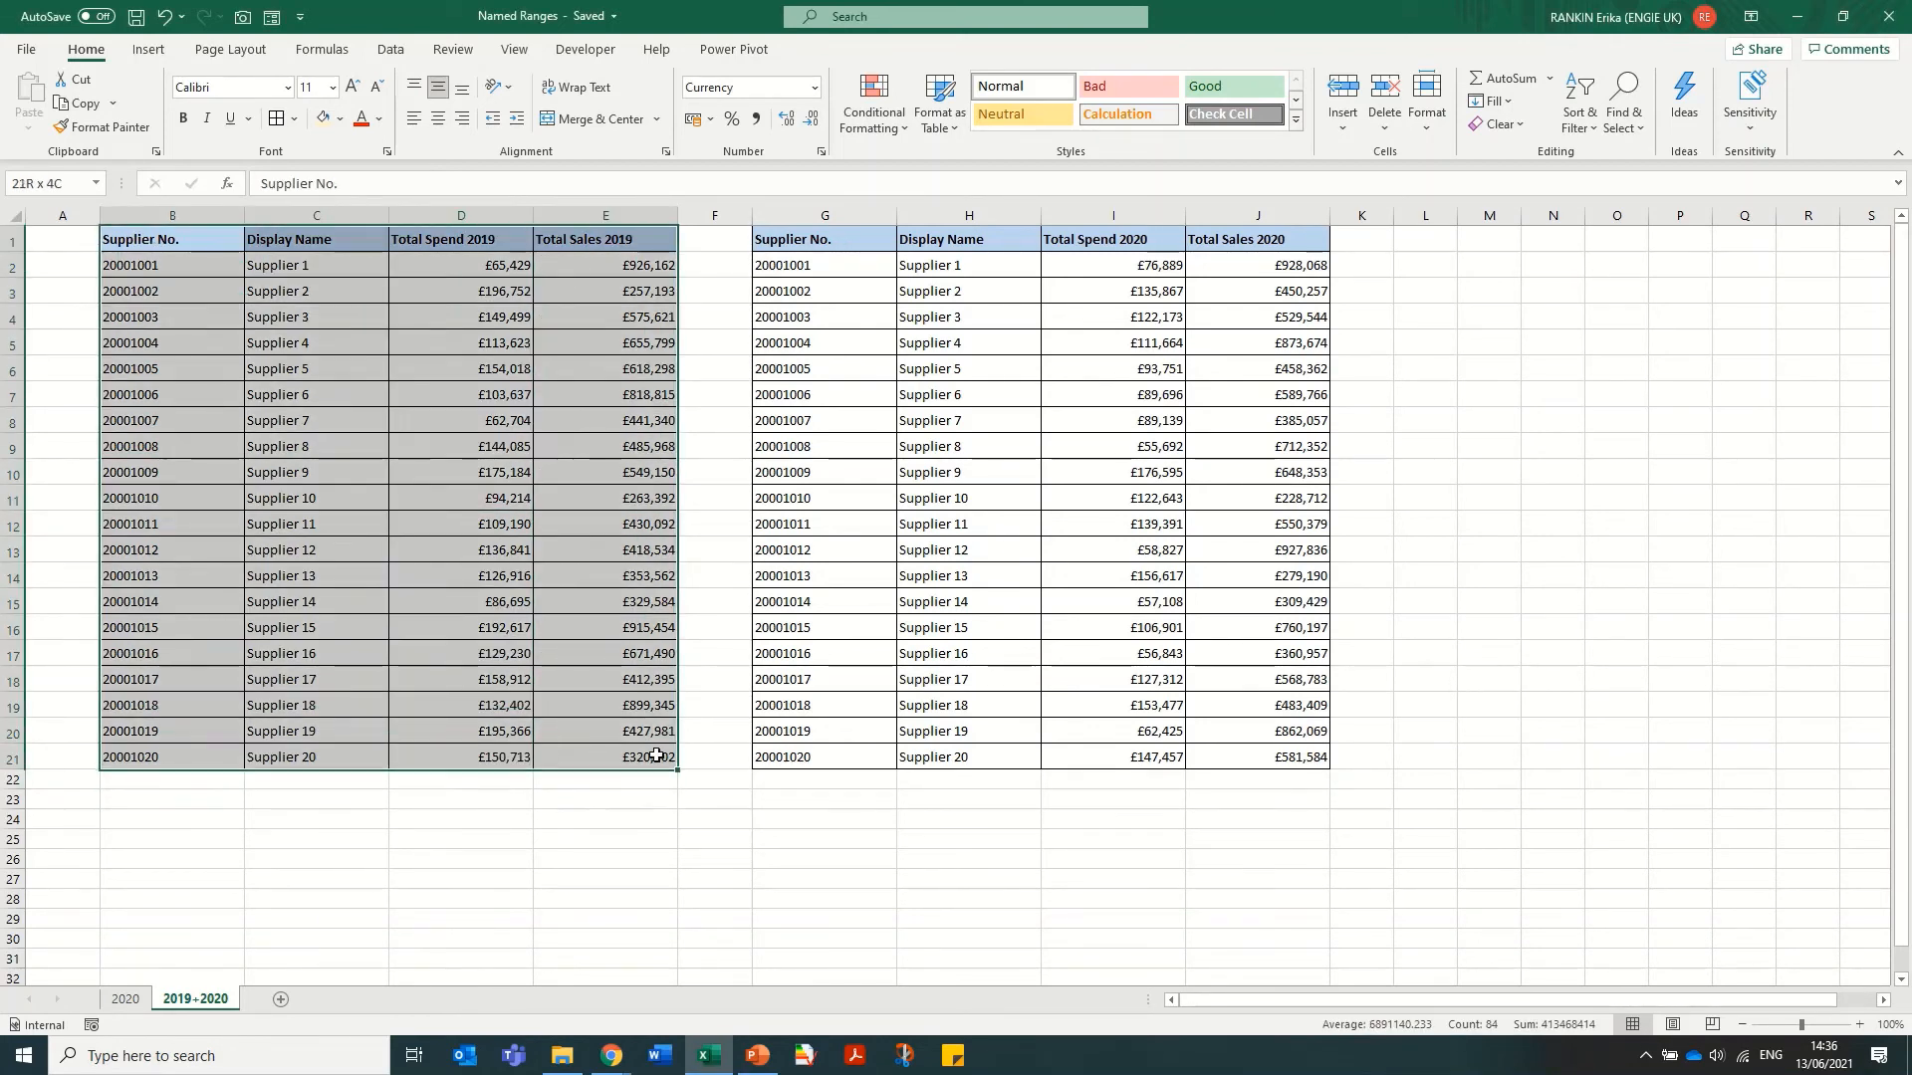
left_click(148, 50)
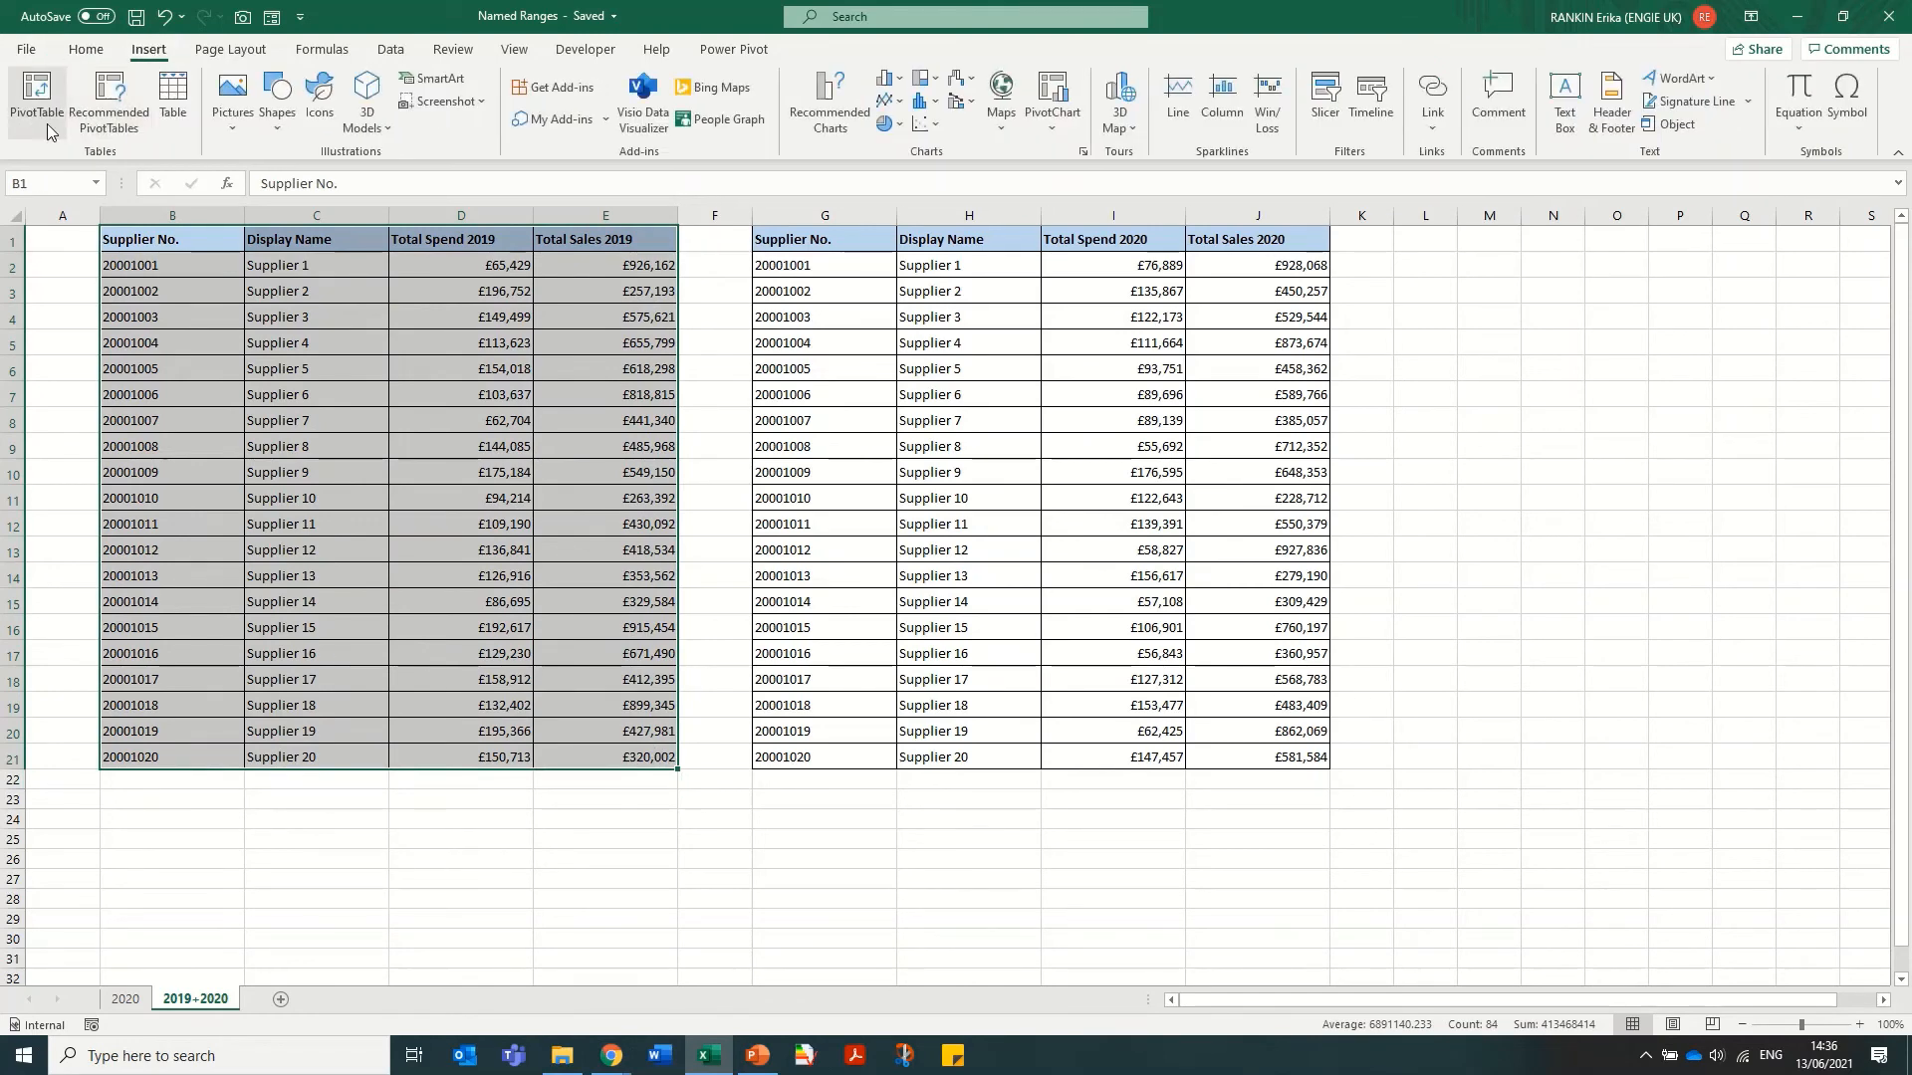
left_click(173, 98)
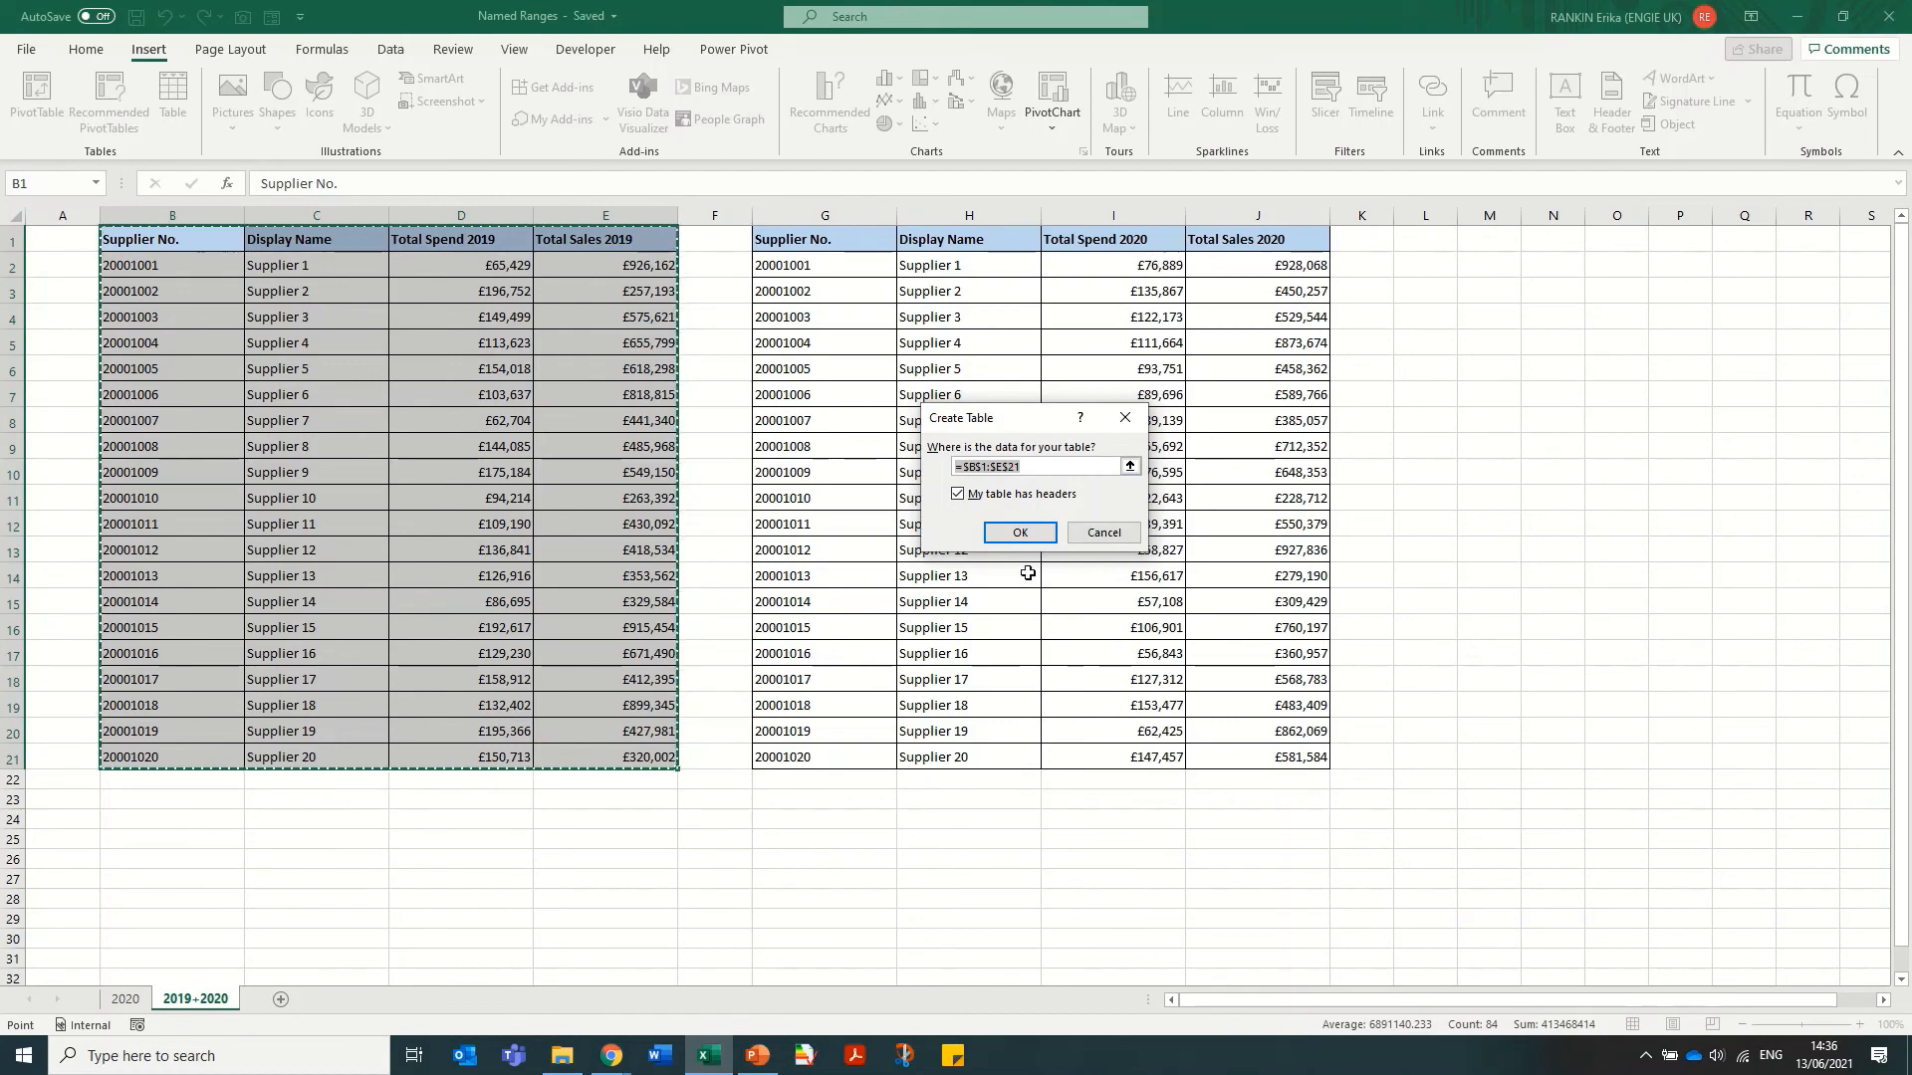
left_click(1001, 532)
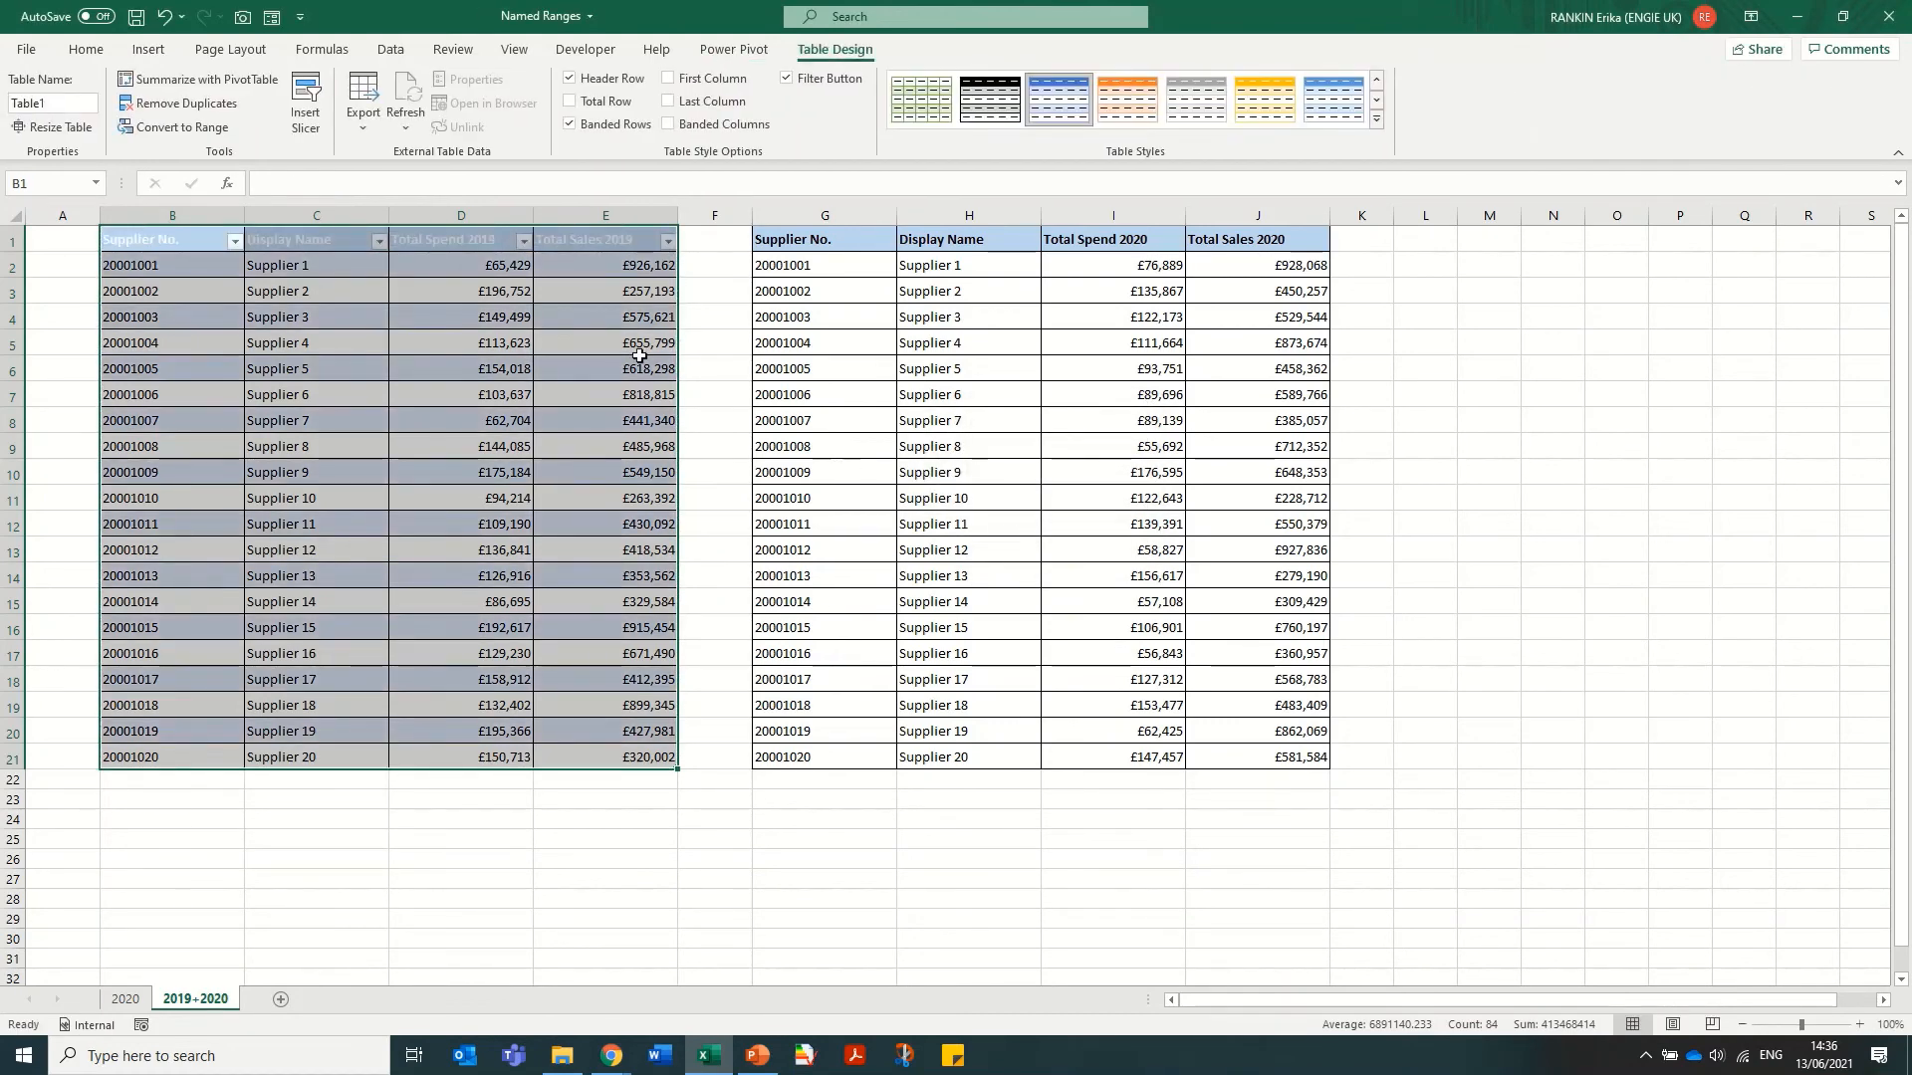
left_click(62, 104)
type("_2019_data")
key("Return")
Convert the 2020 supplier range G1:J21 into a table with headers and name it _2020_data
left_click_drag(940, 345, 936, 327)
left_click_drag(834, 243, 1295, 760)
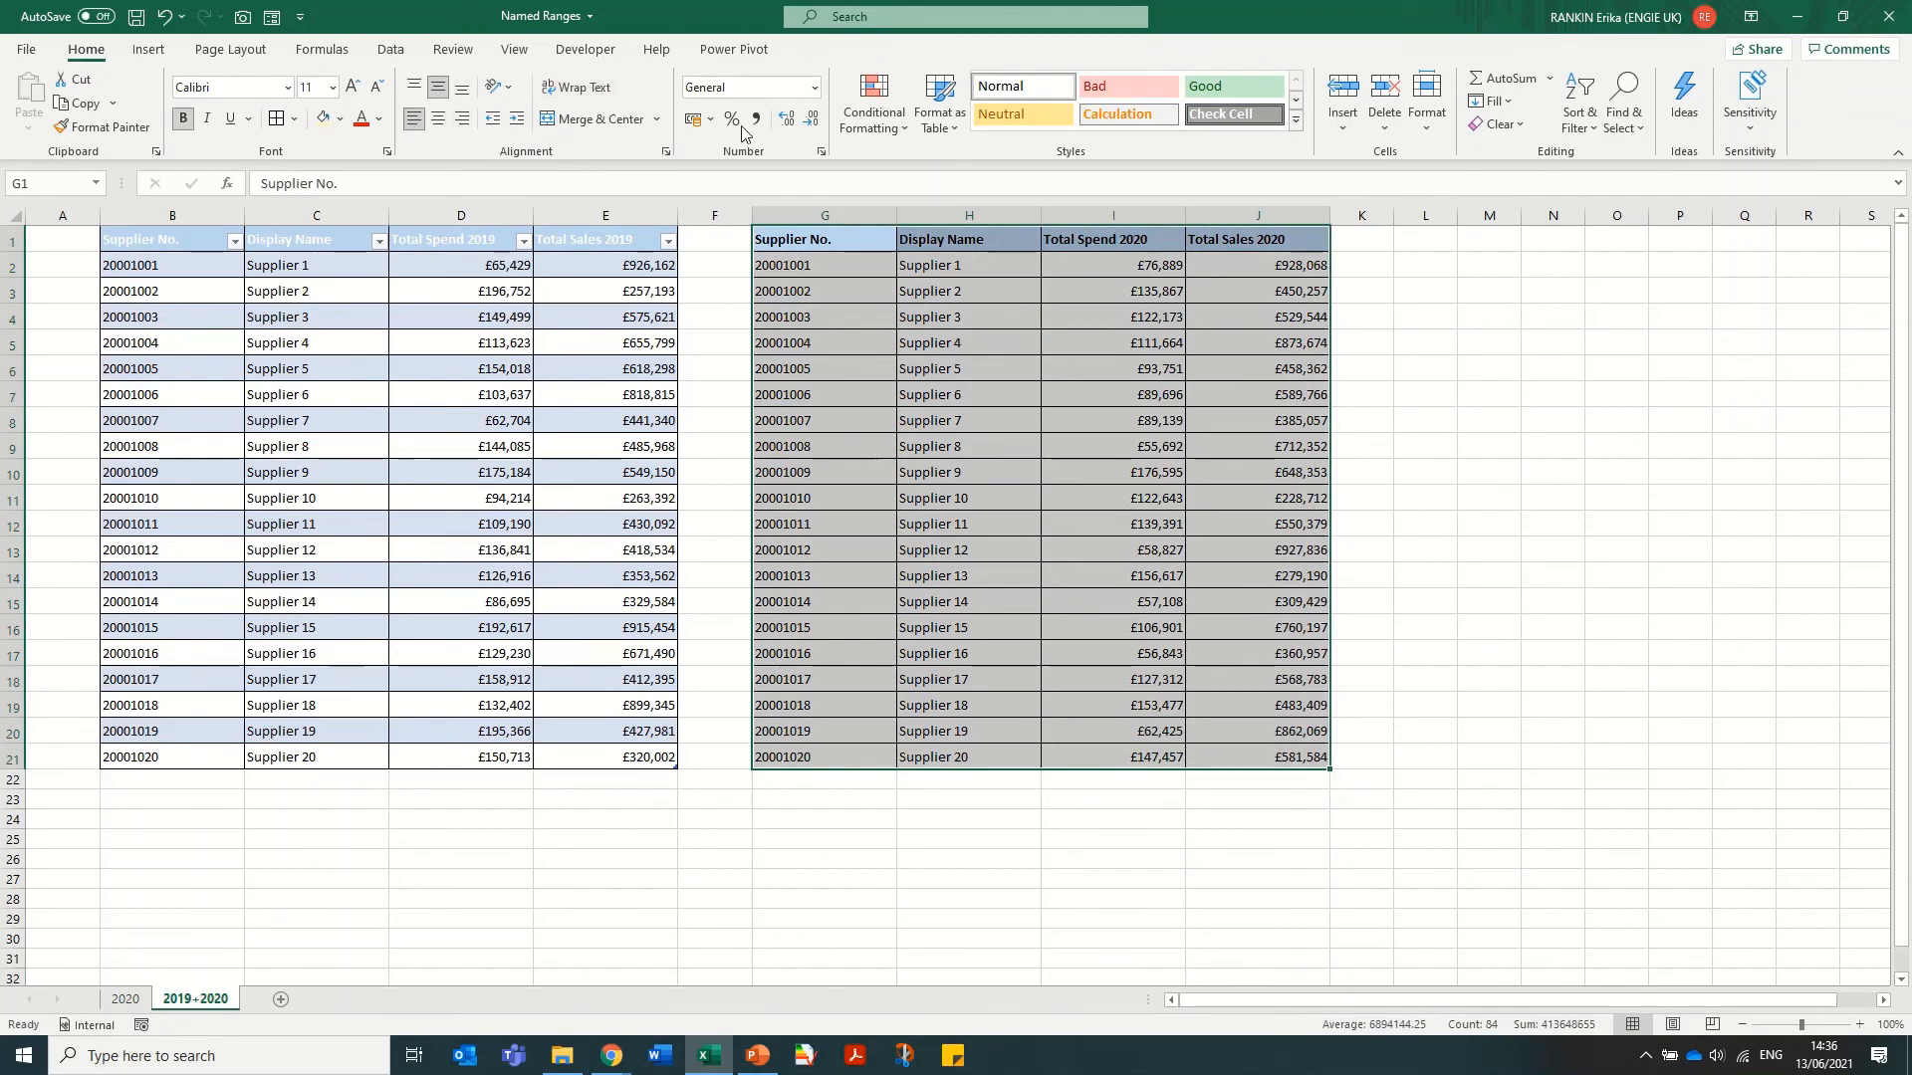
left_click(149, 49)
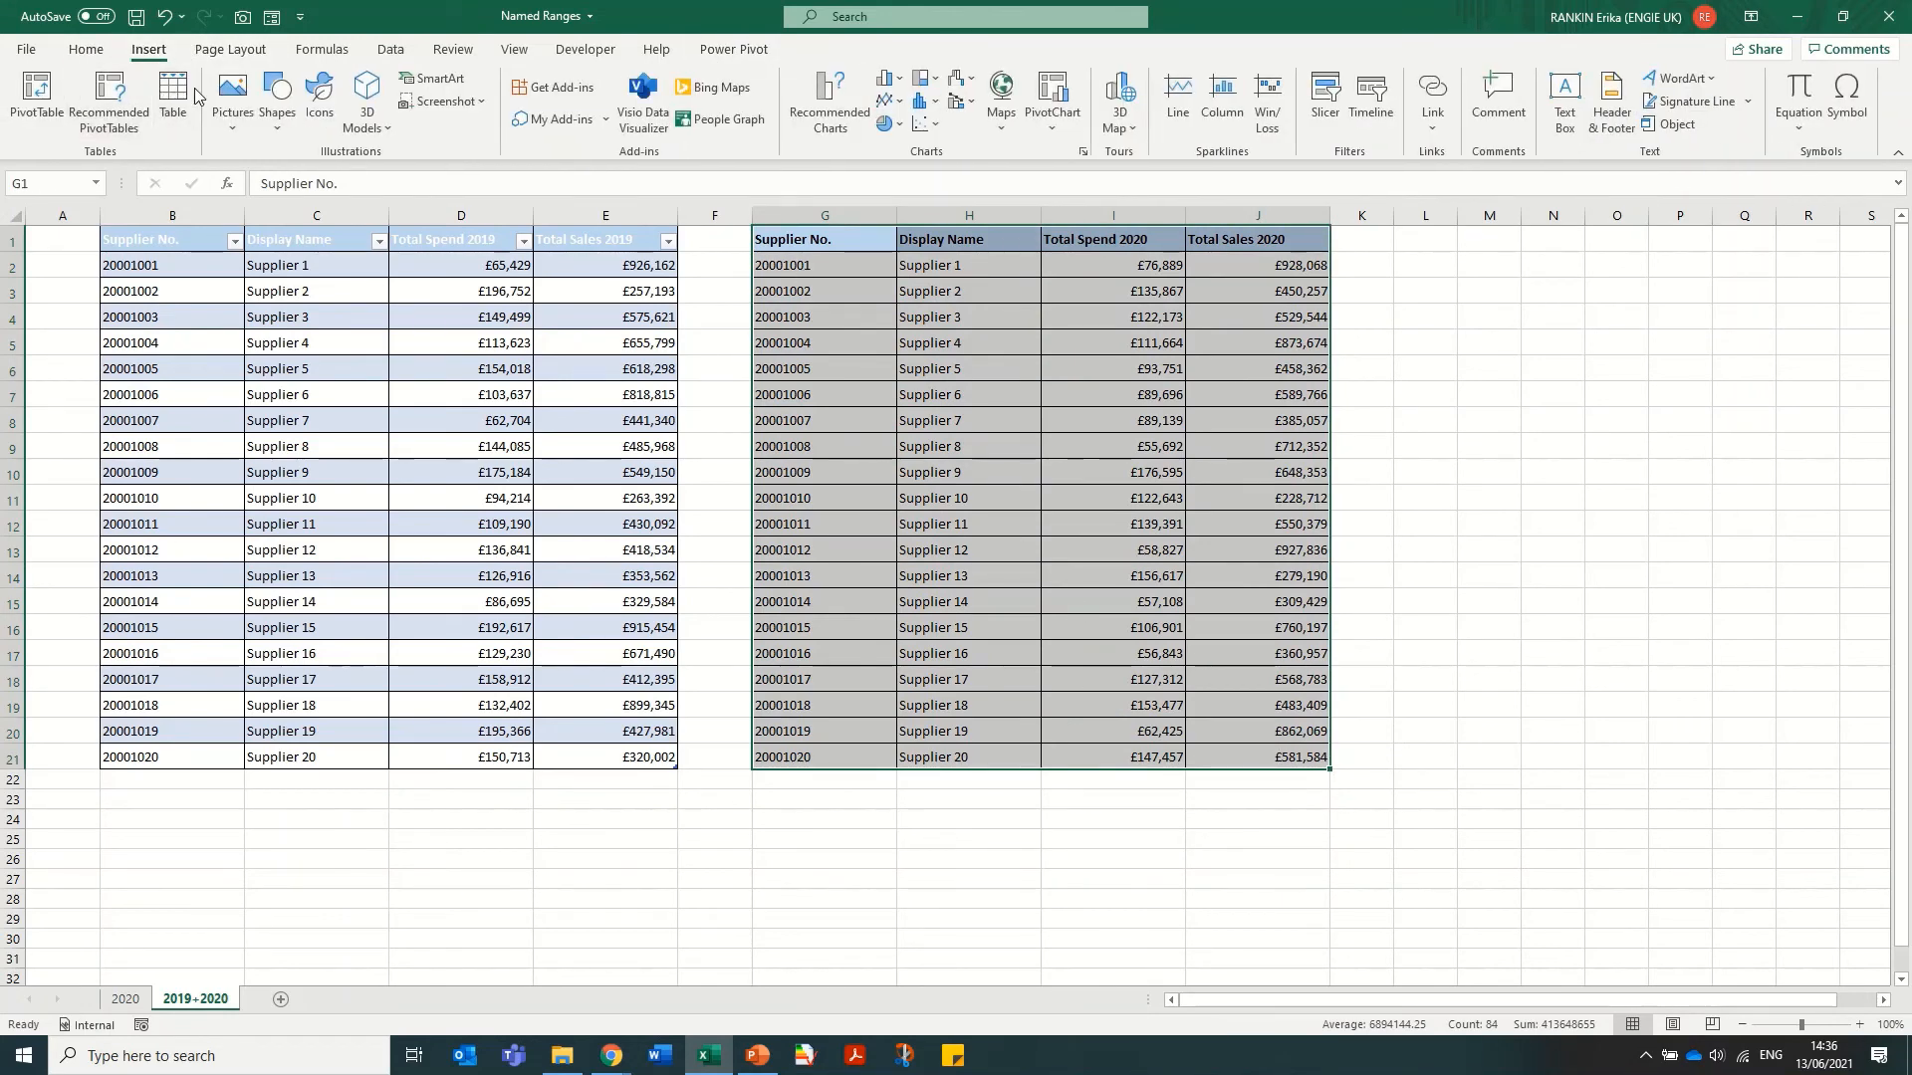
left_click(176, 97)
left_click(1021, 536)
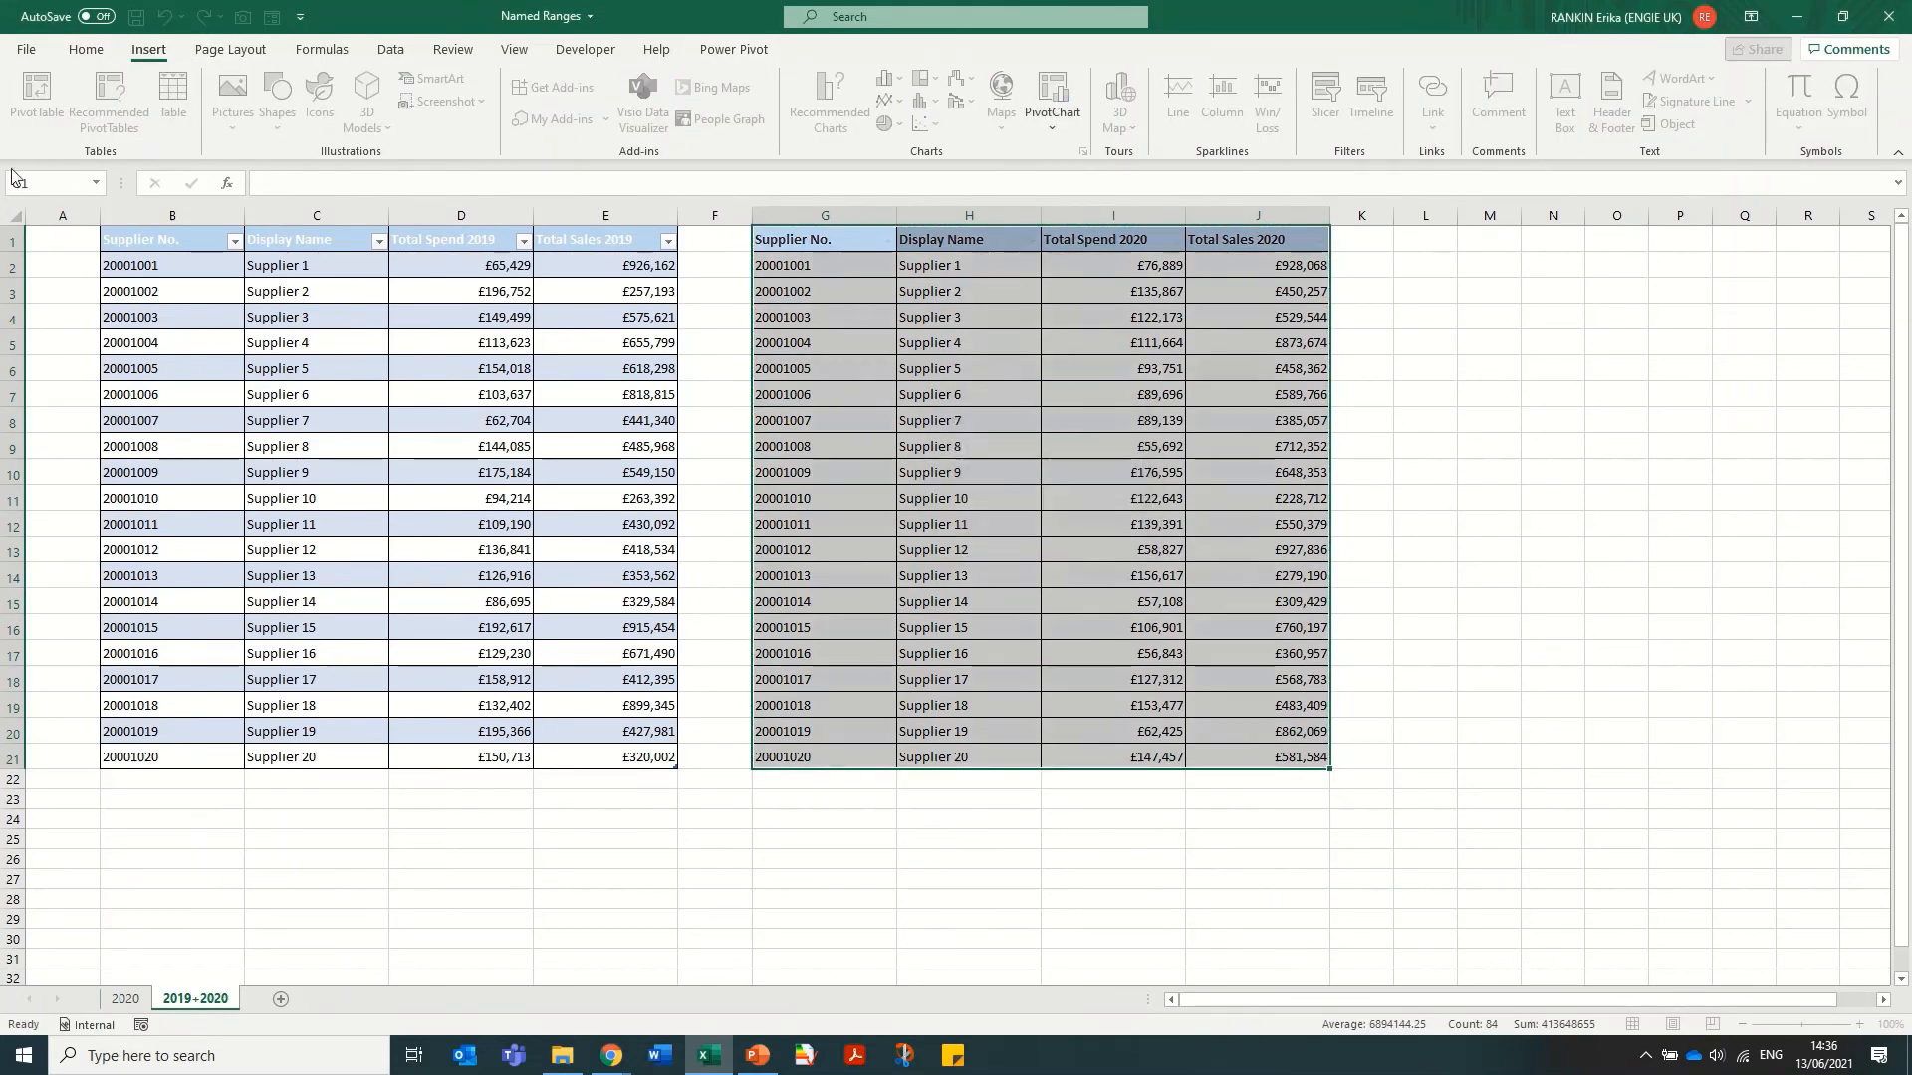
left_click(53, 102)
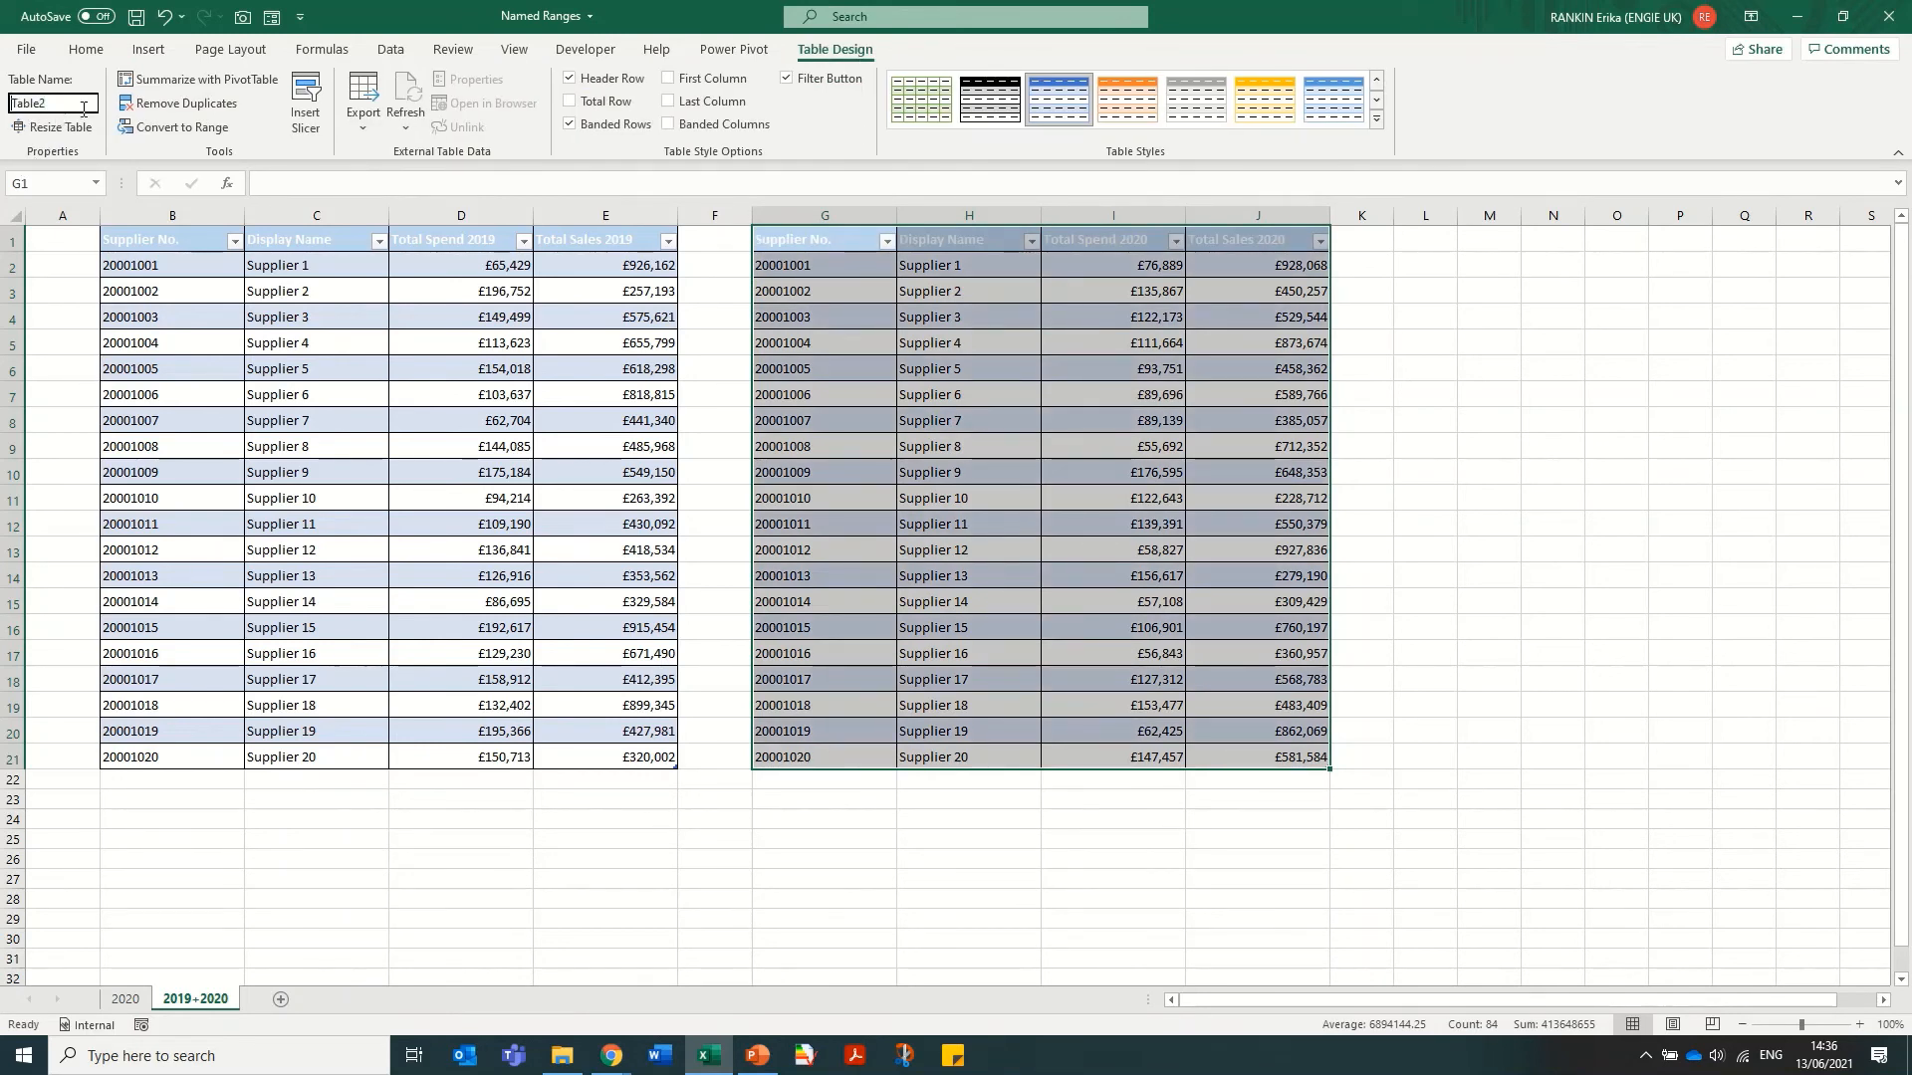
type("2020_data")
key("Return")
Enter =SUM(_2019_data[Total Spend 2019]) in cell L2 and review the formula's table reference
left_click(1412, 267)
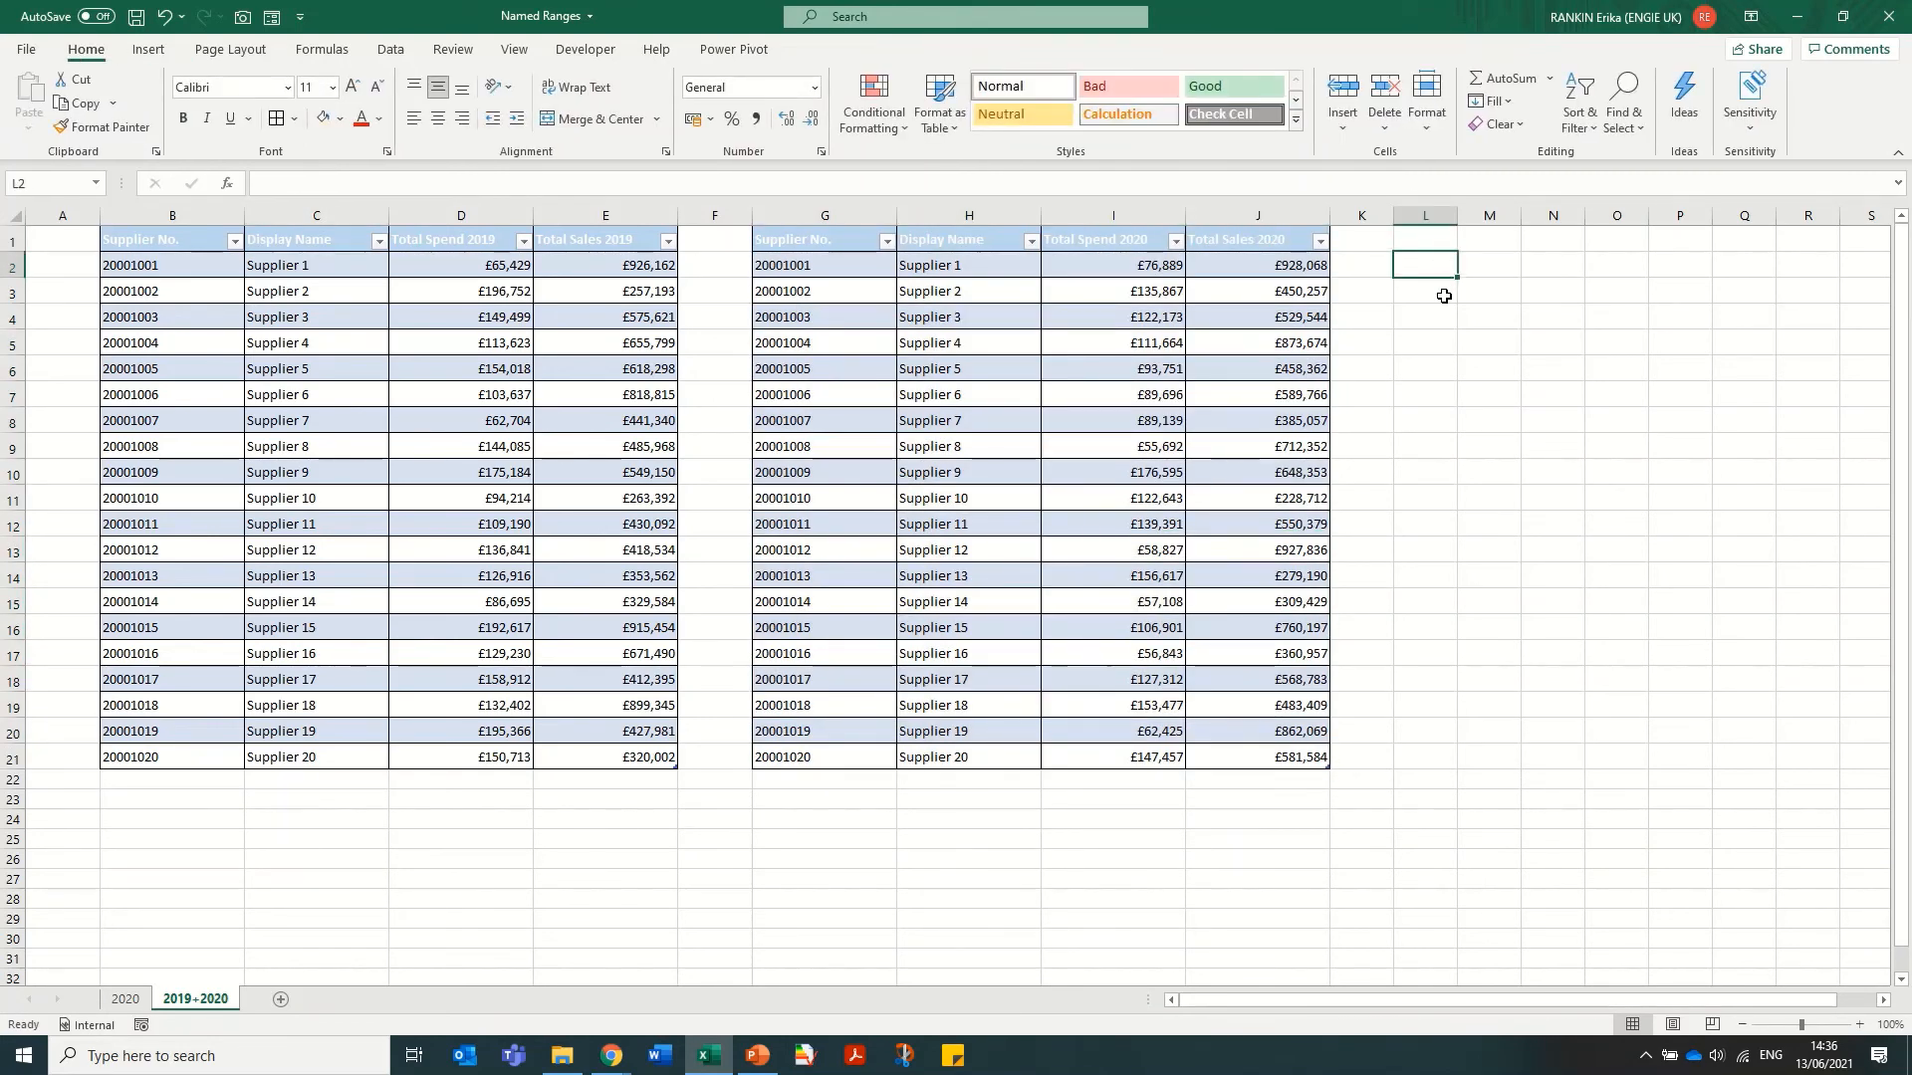
type("=SUM(")
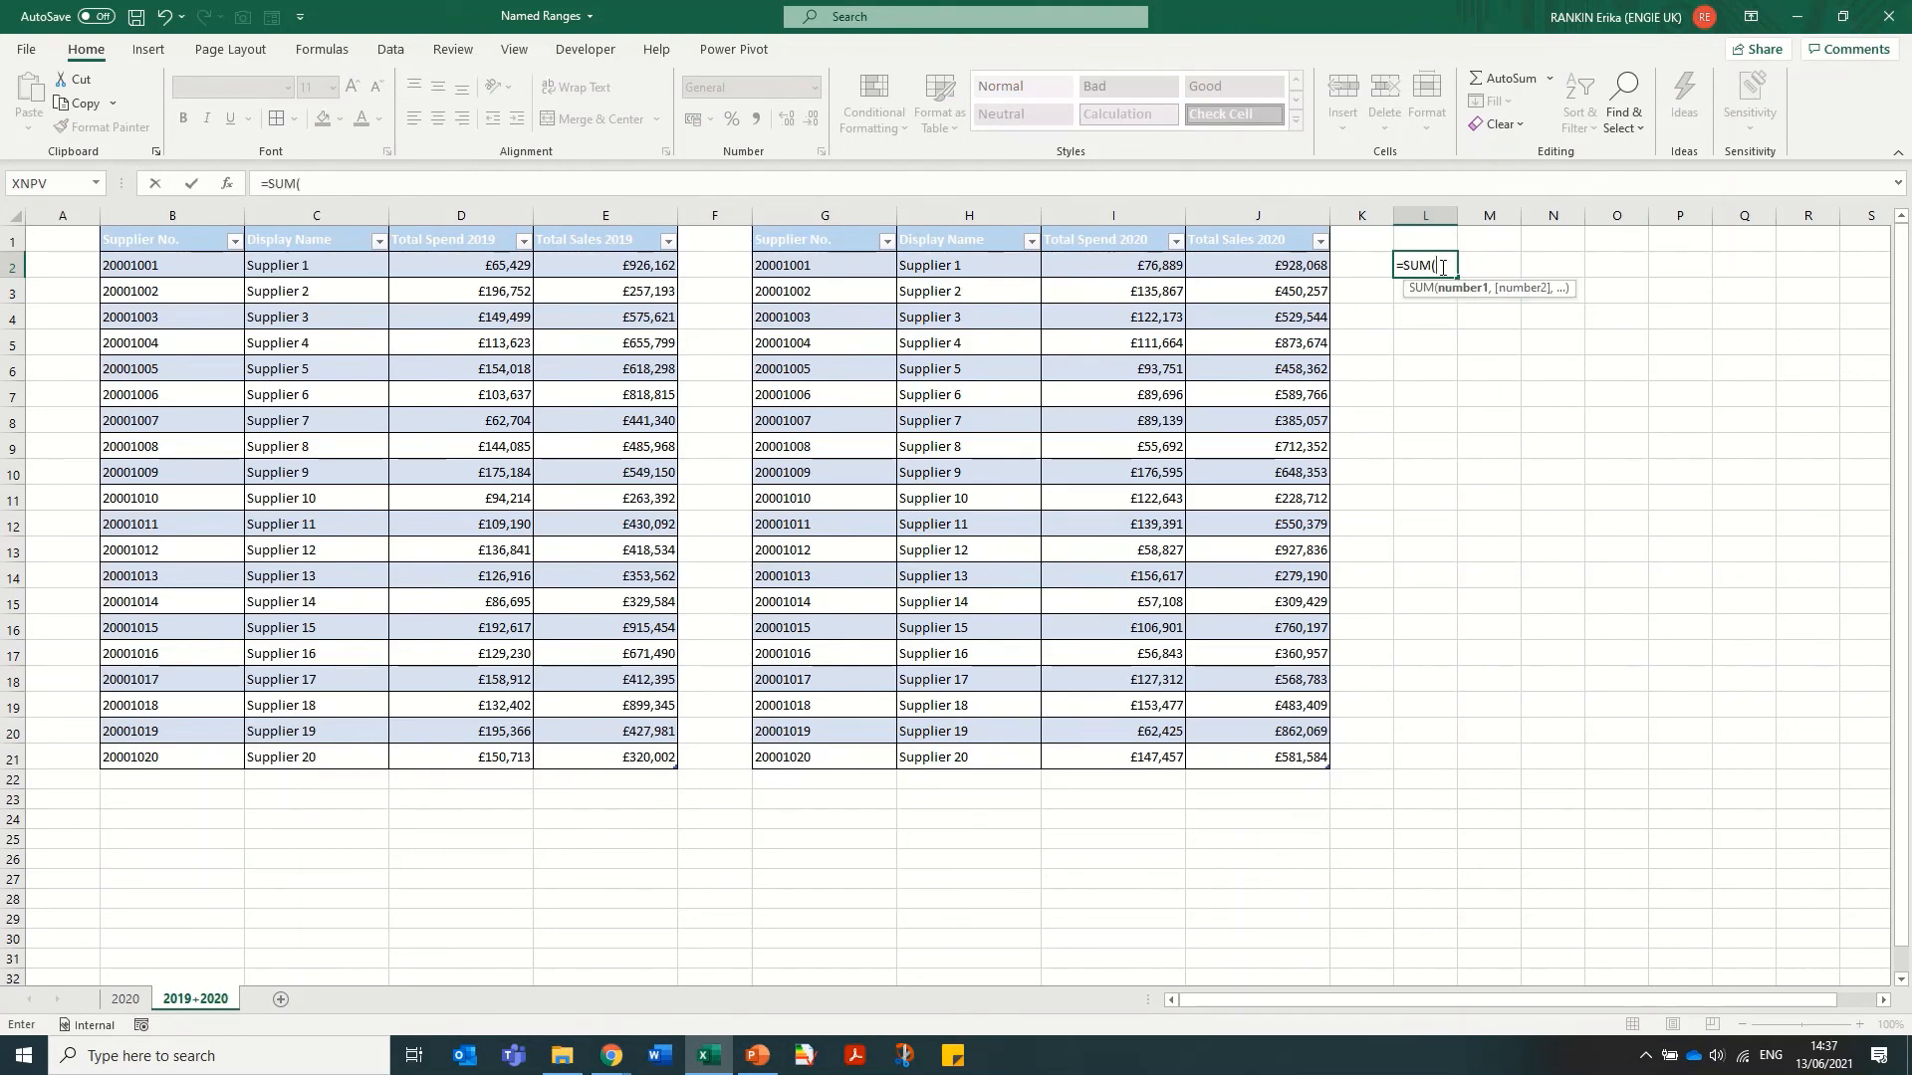
type("_")
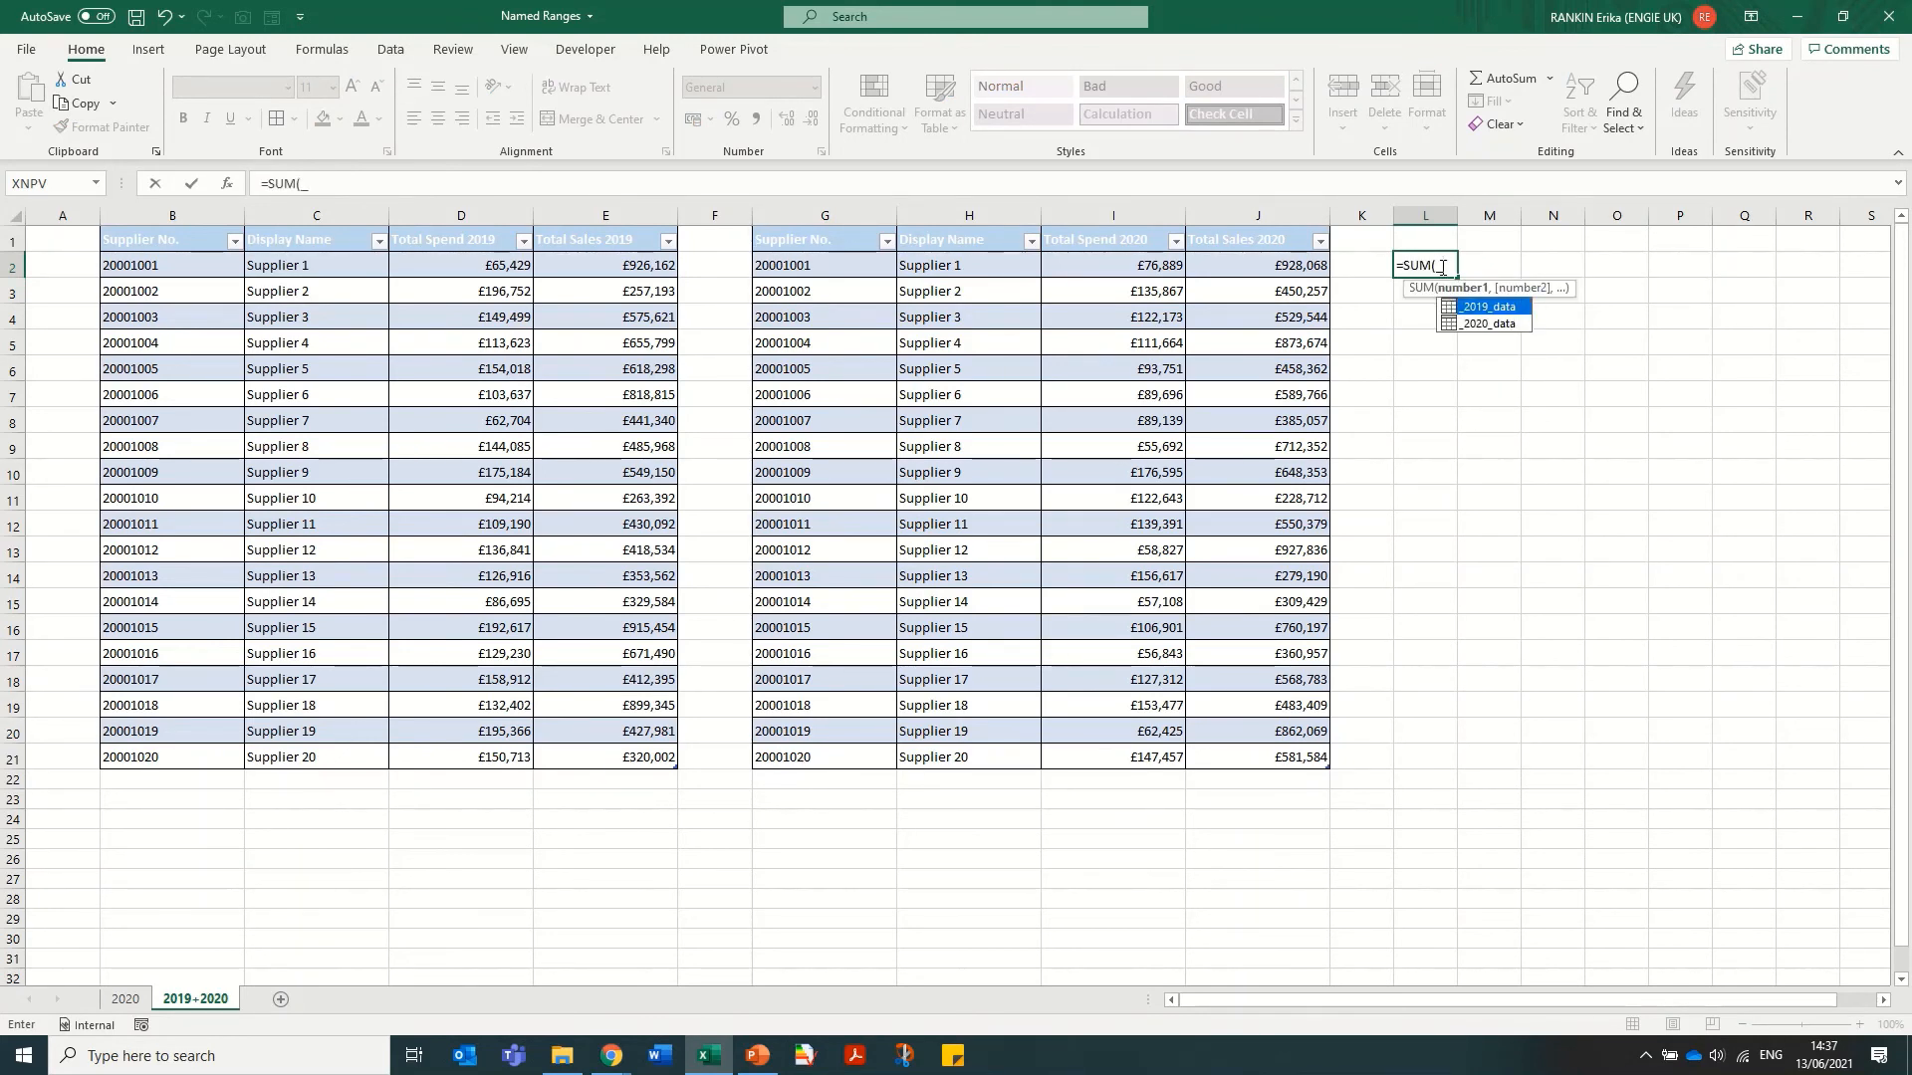
double_click(1496, 309)
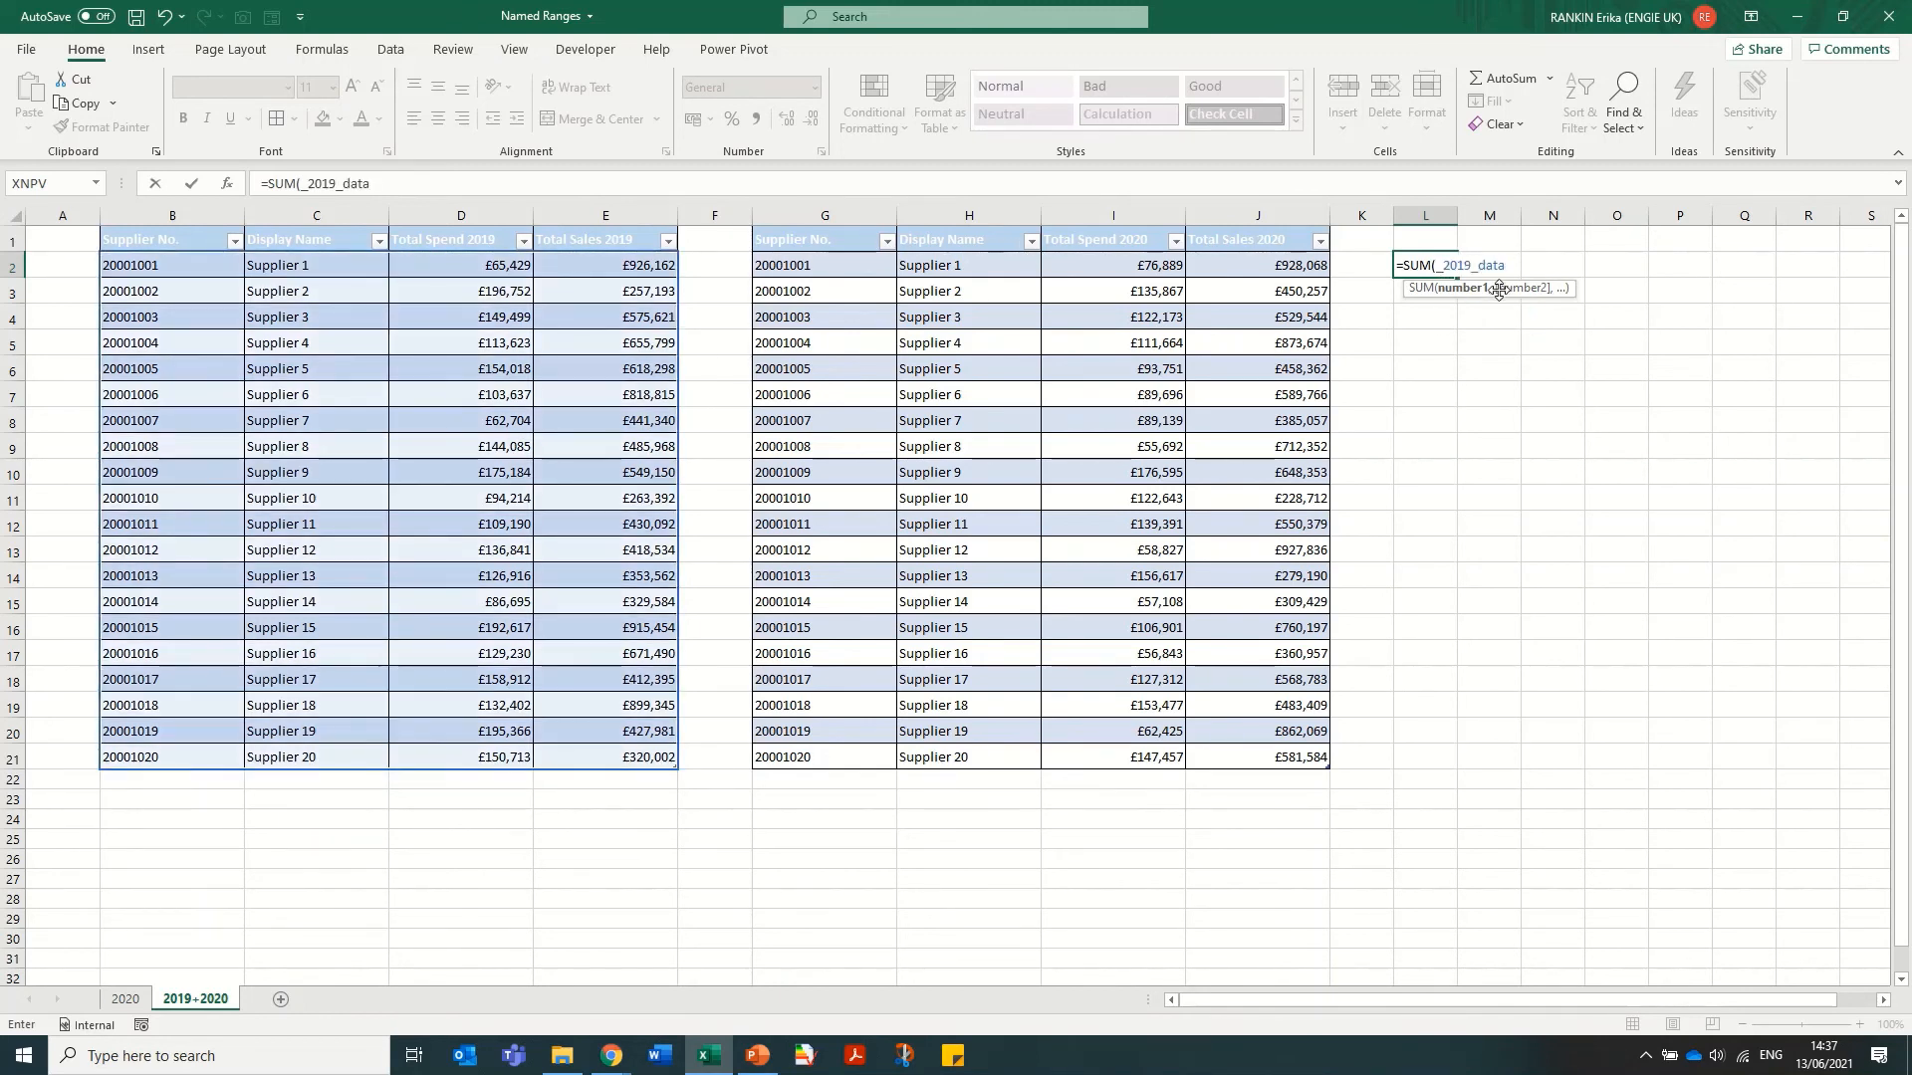
type("[")
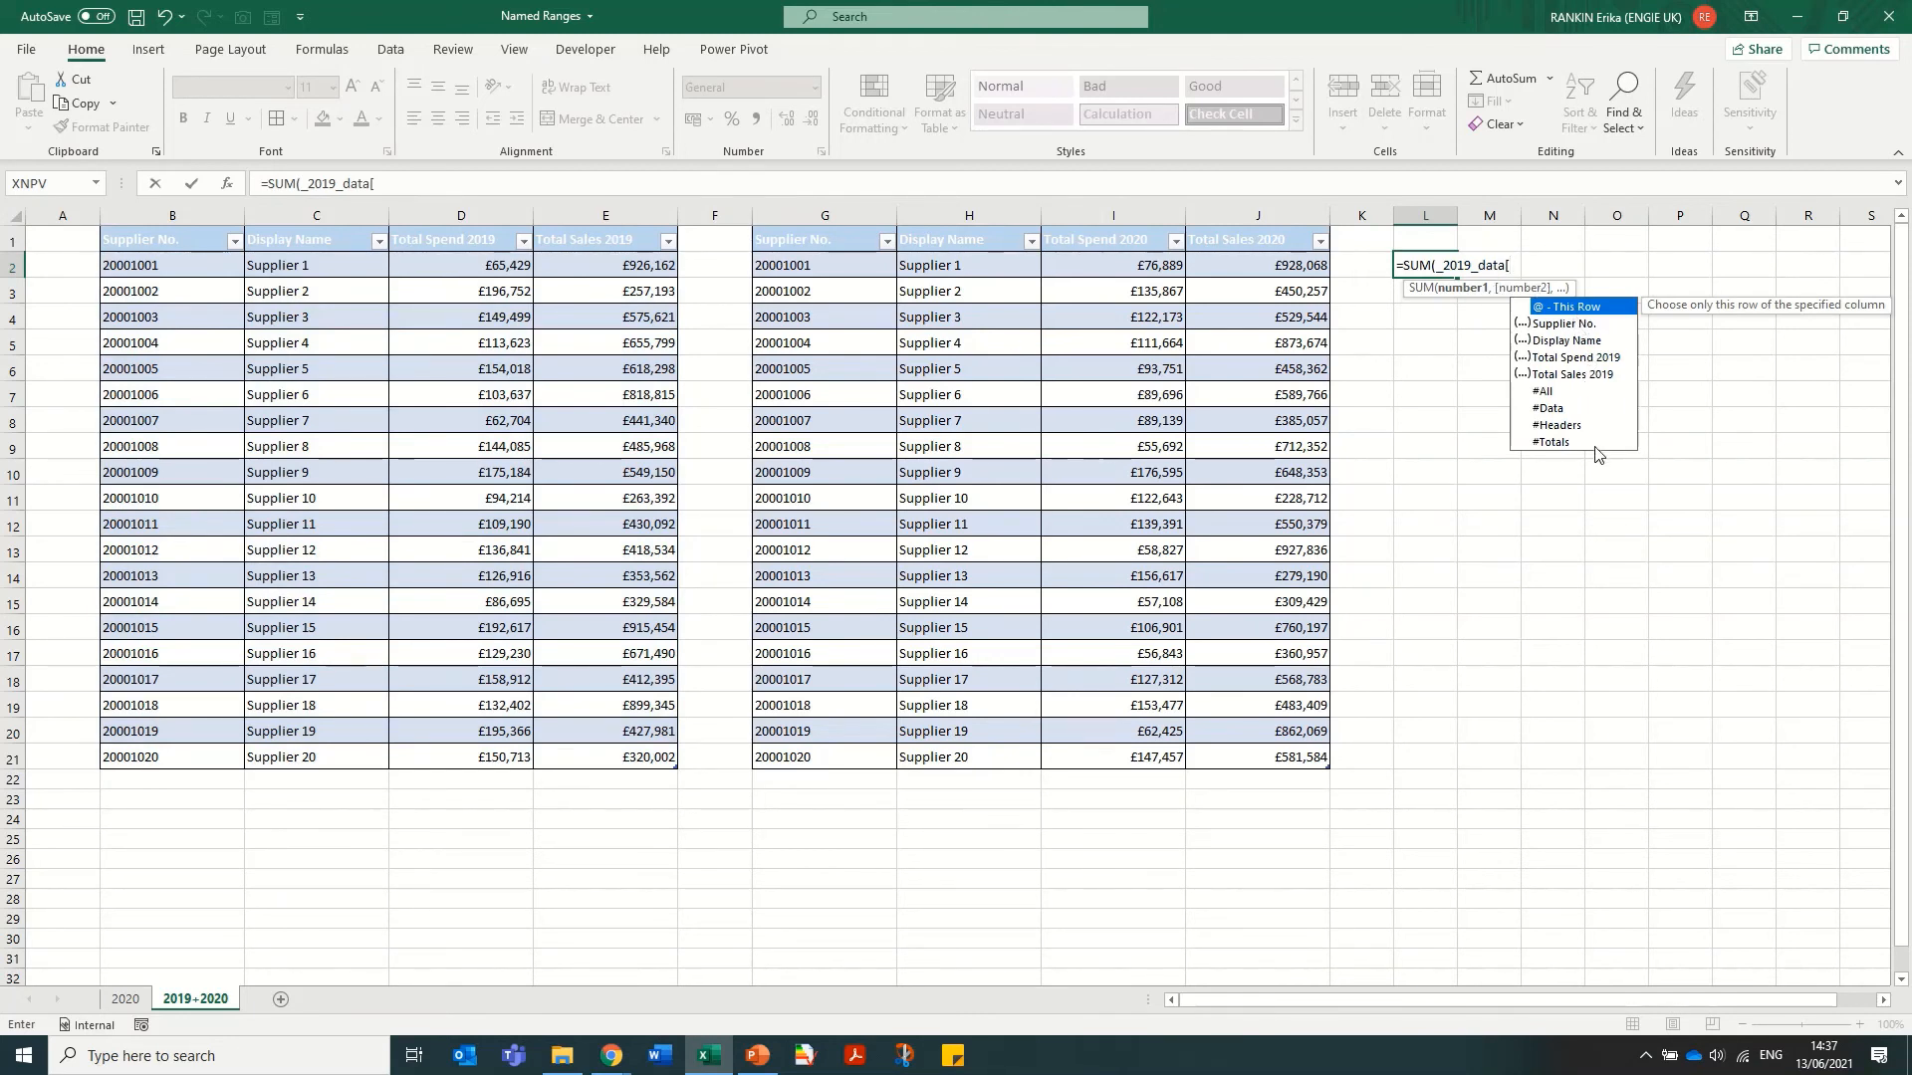
left_click(1555, 360)
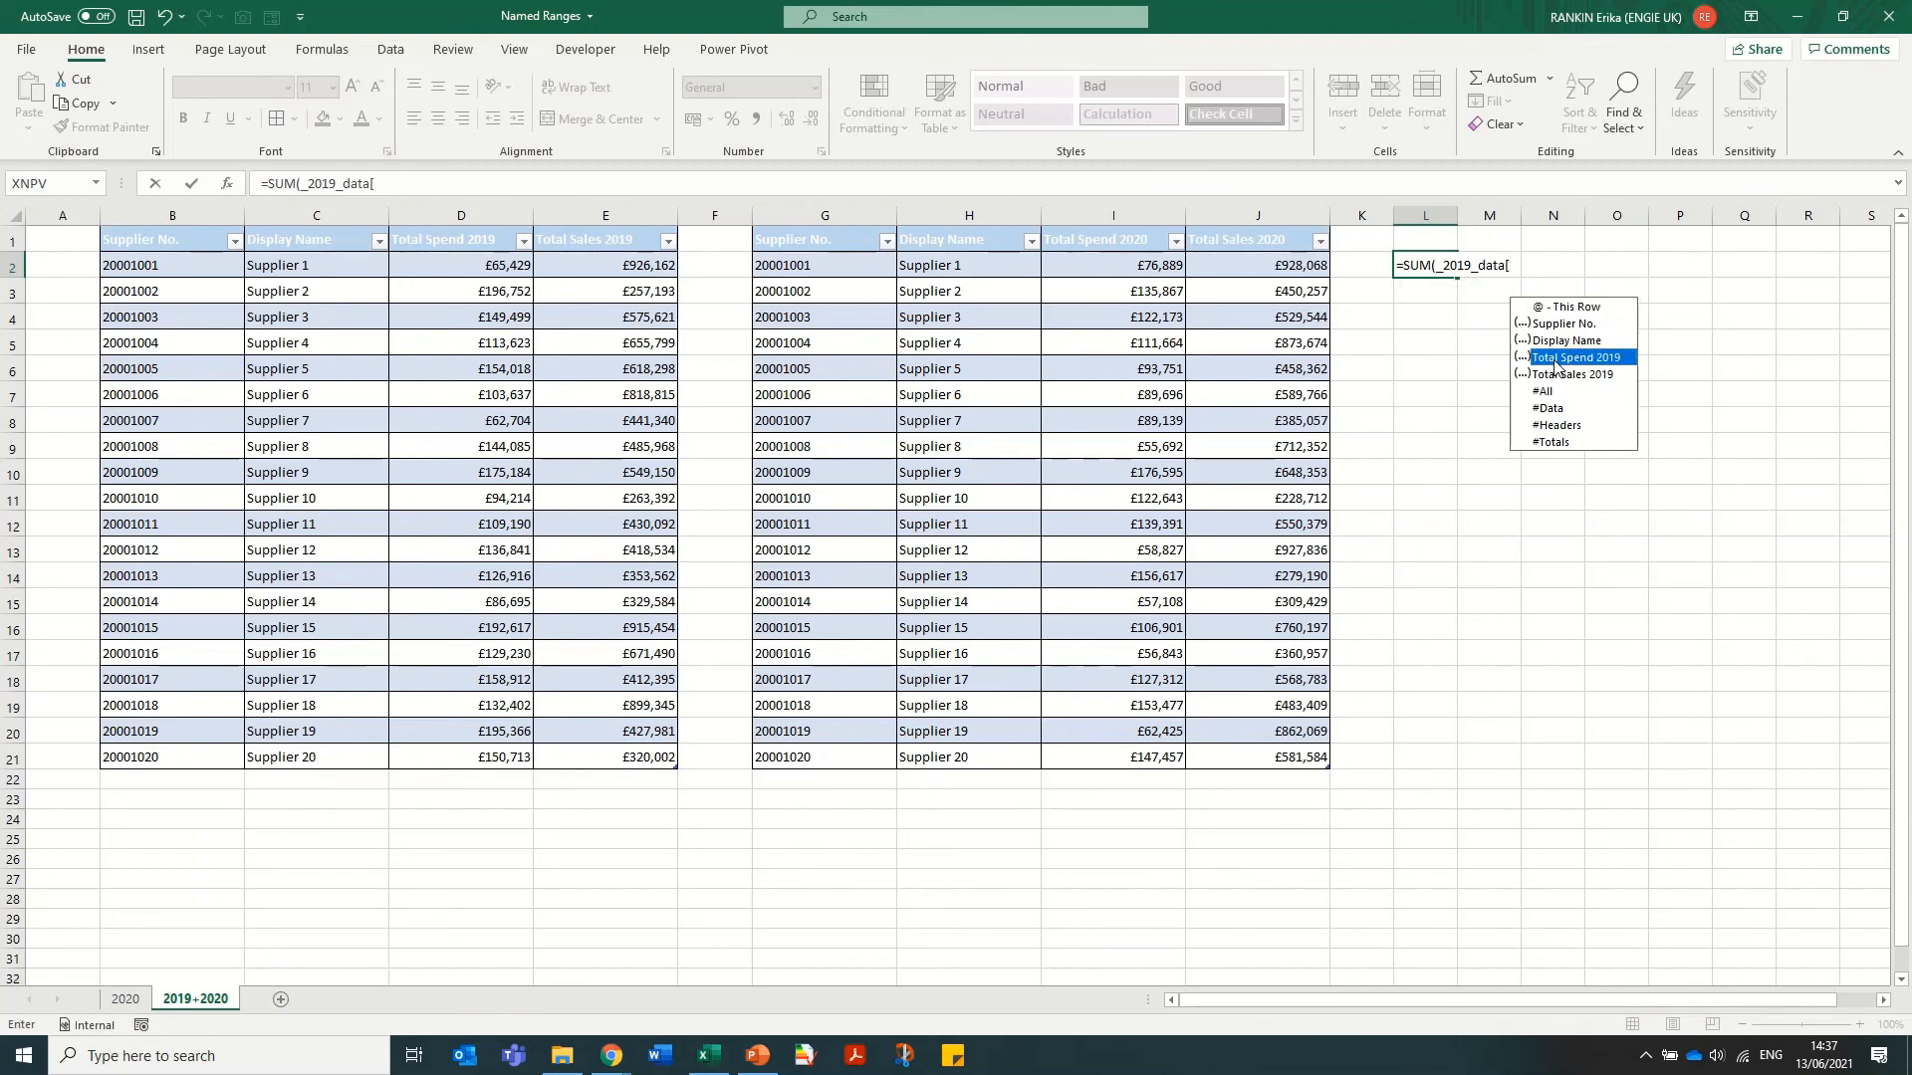
double_click(1554, 360)
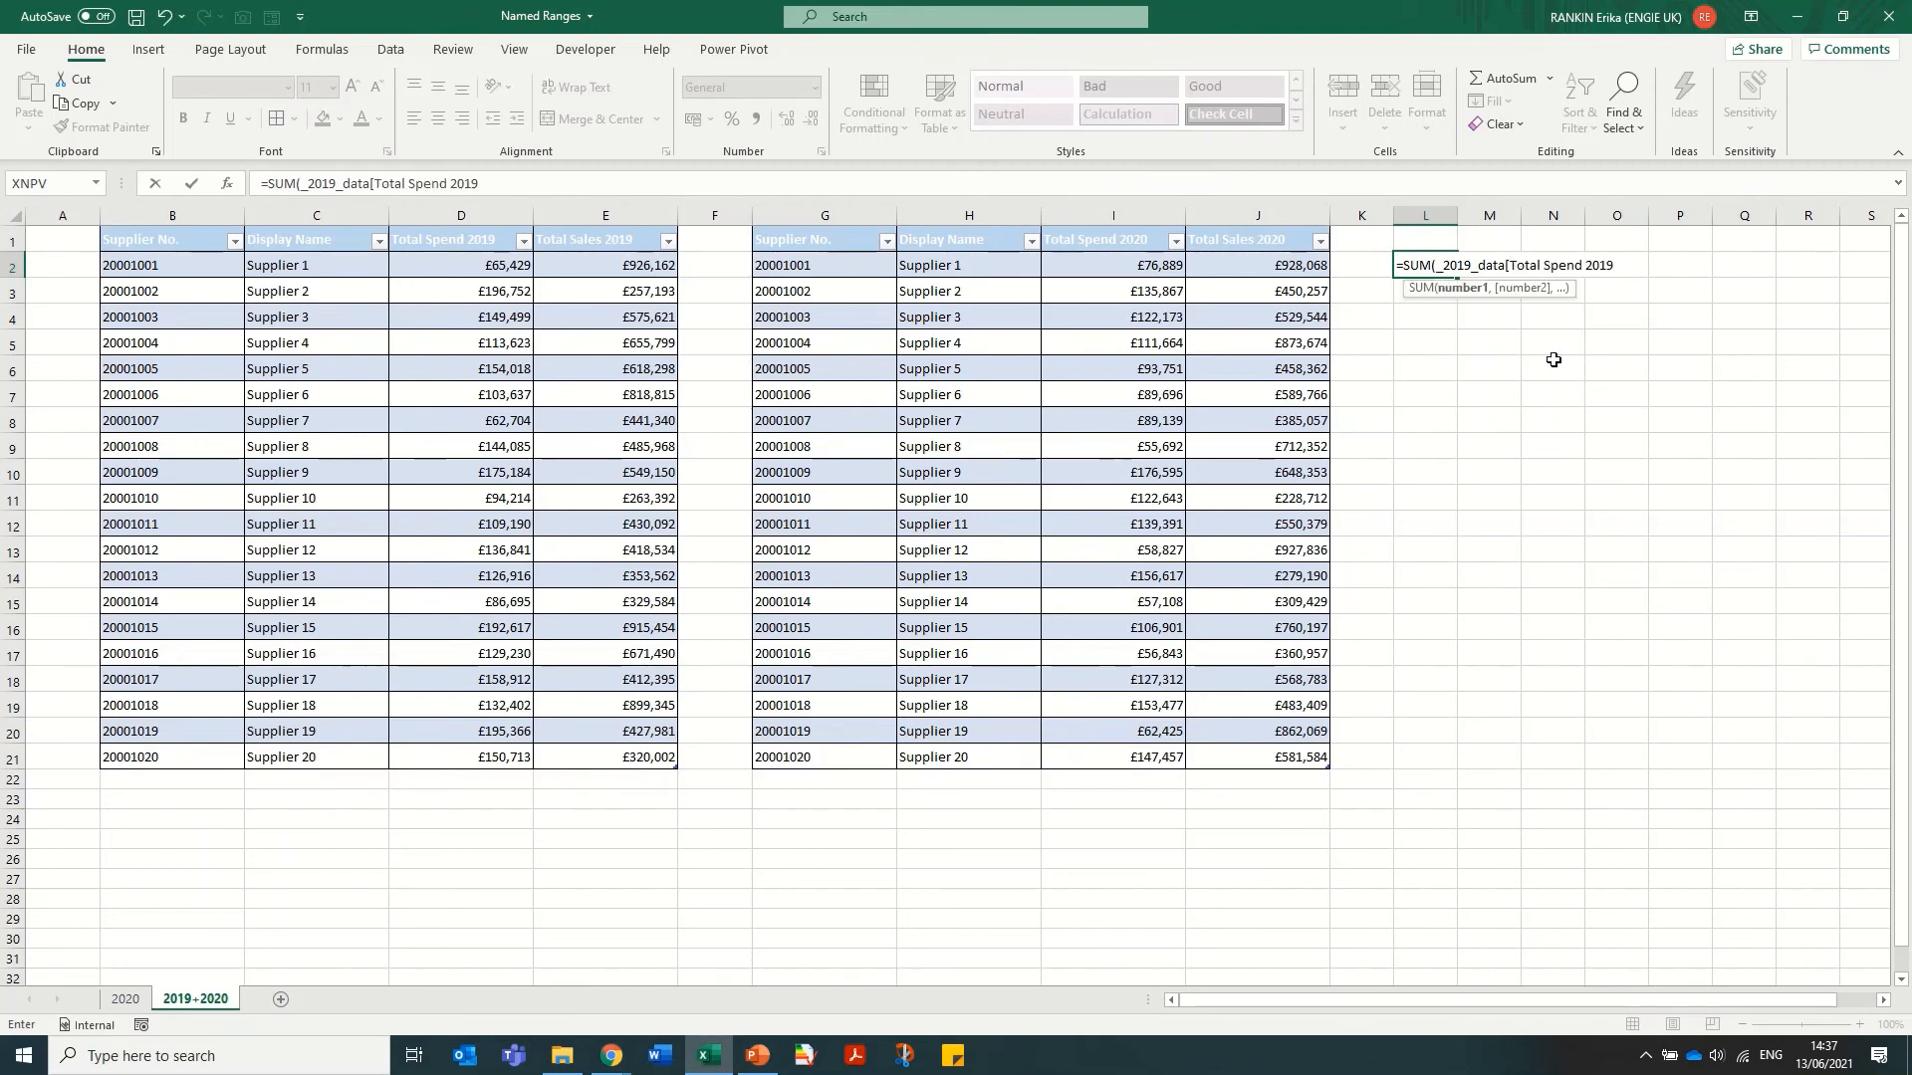
type("]")
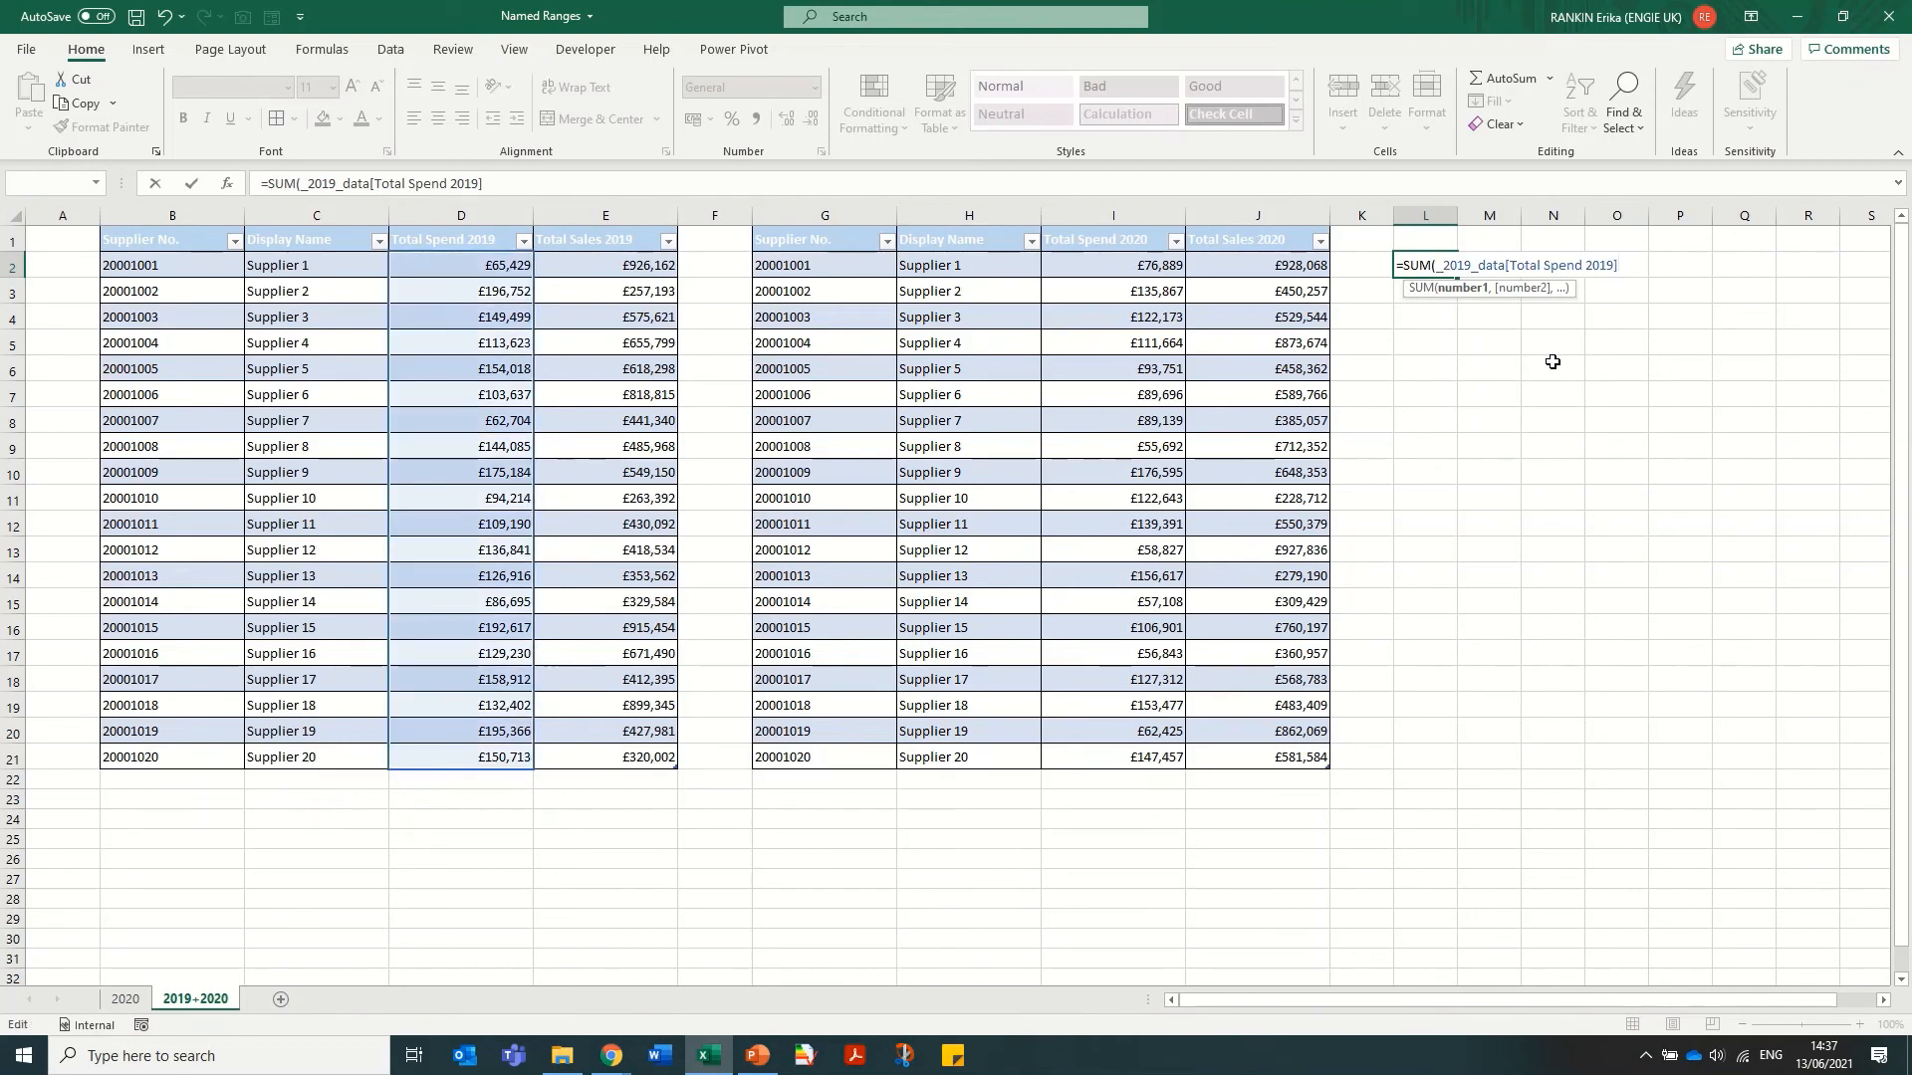
type(")")
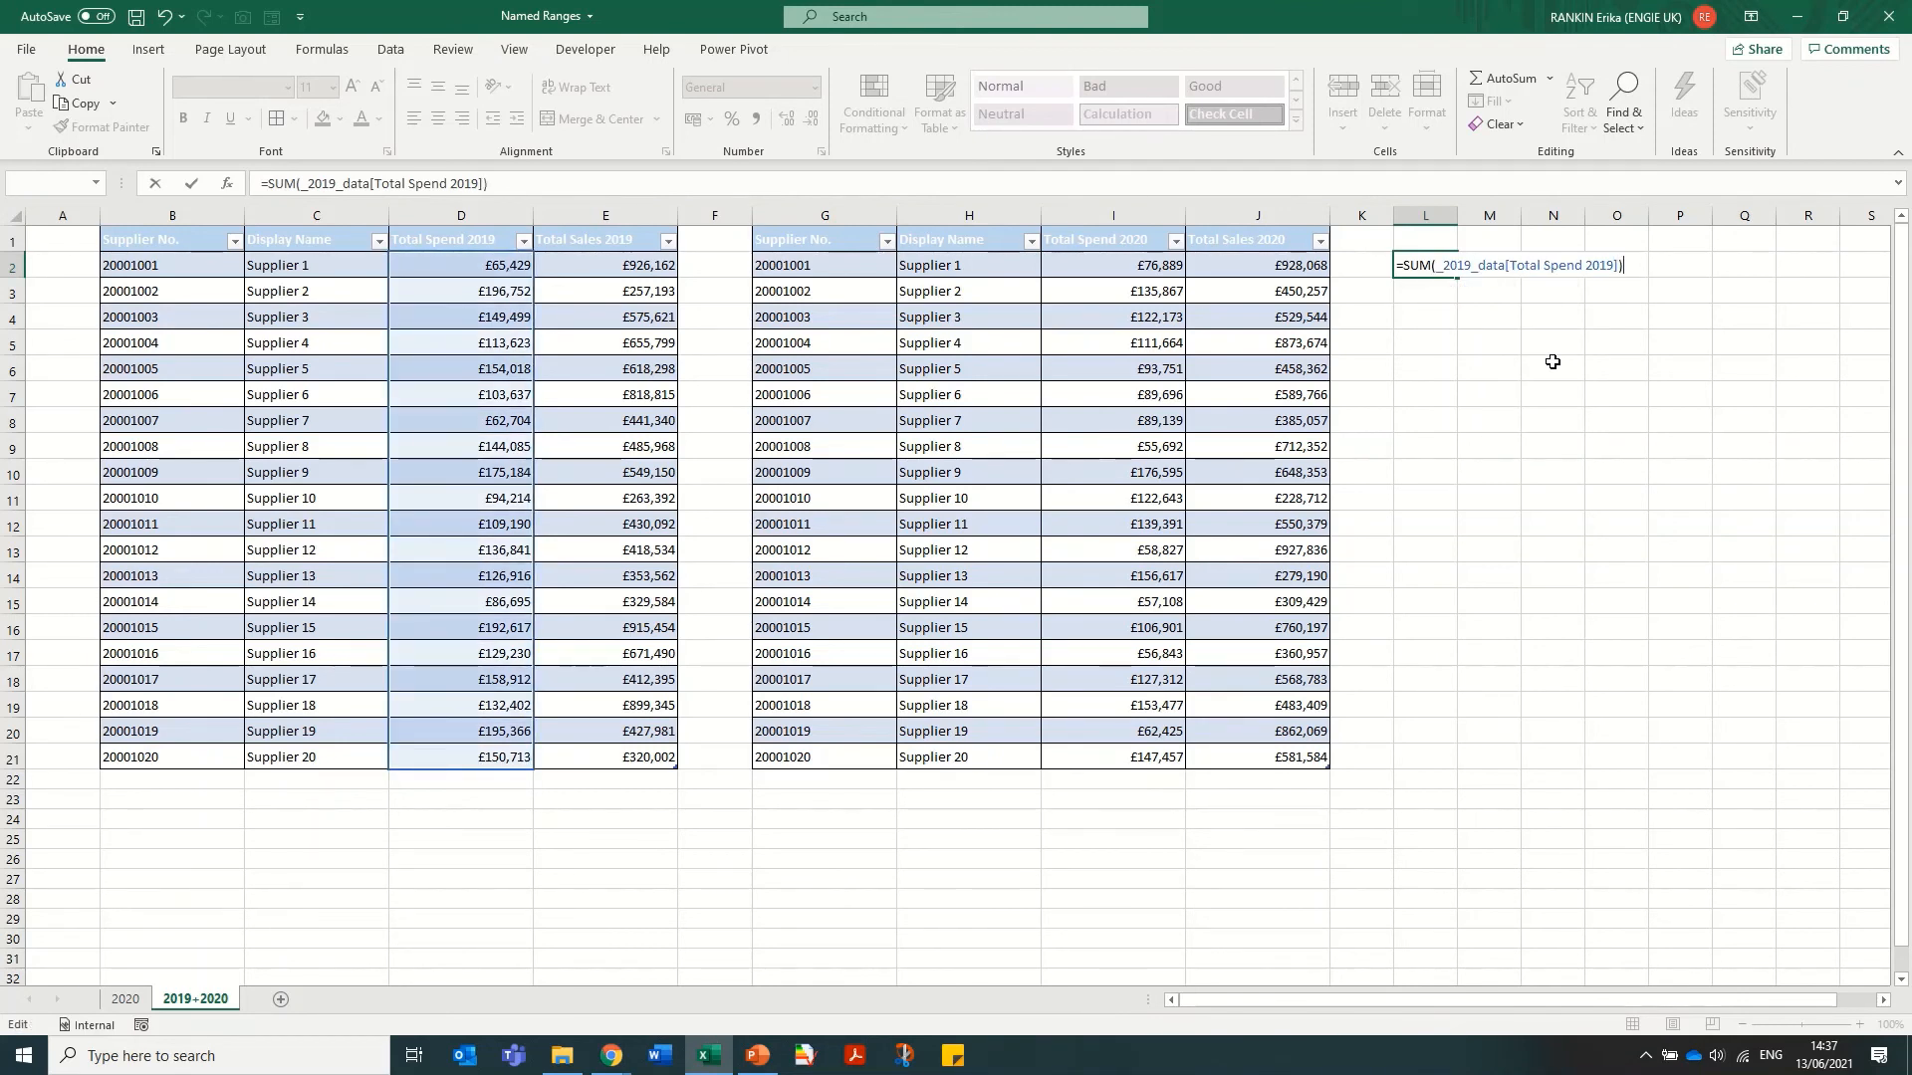
key("Return")
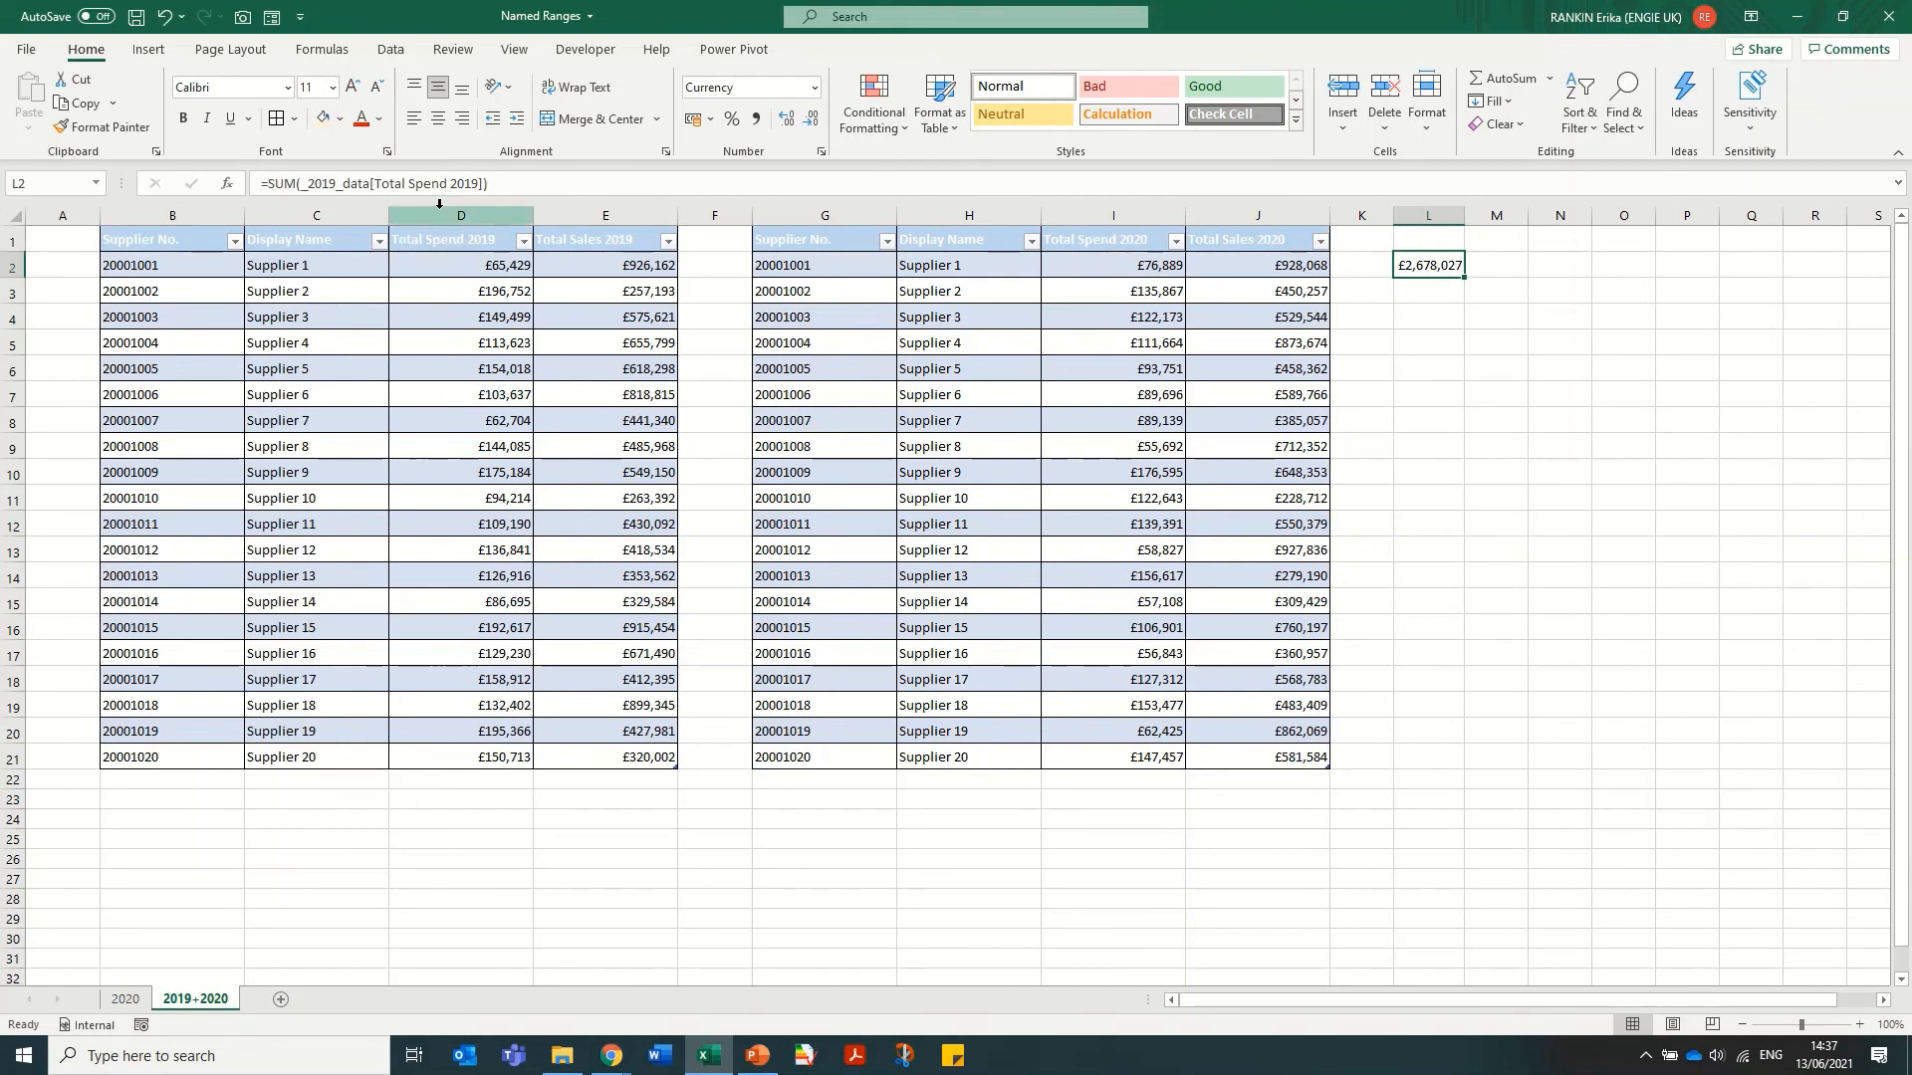
left_click_drag(484, 267, 500, 768)
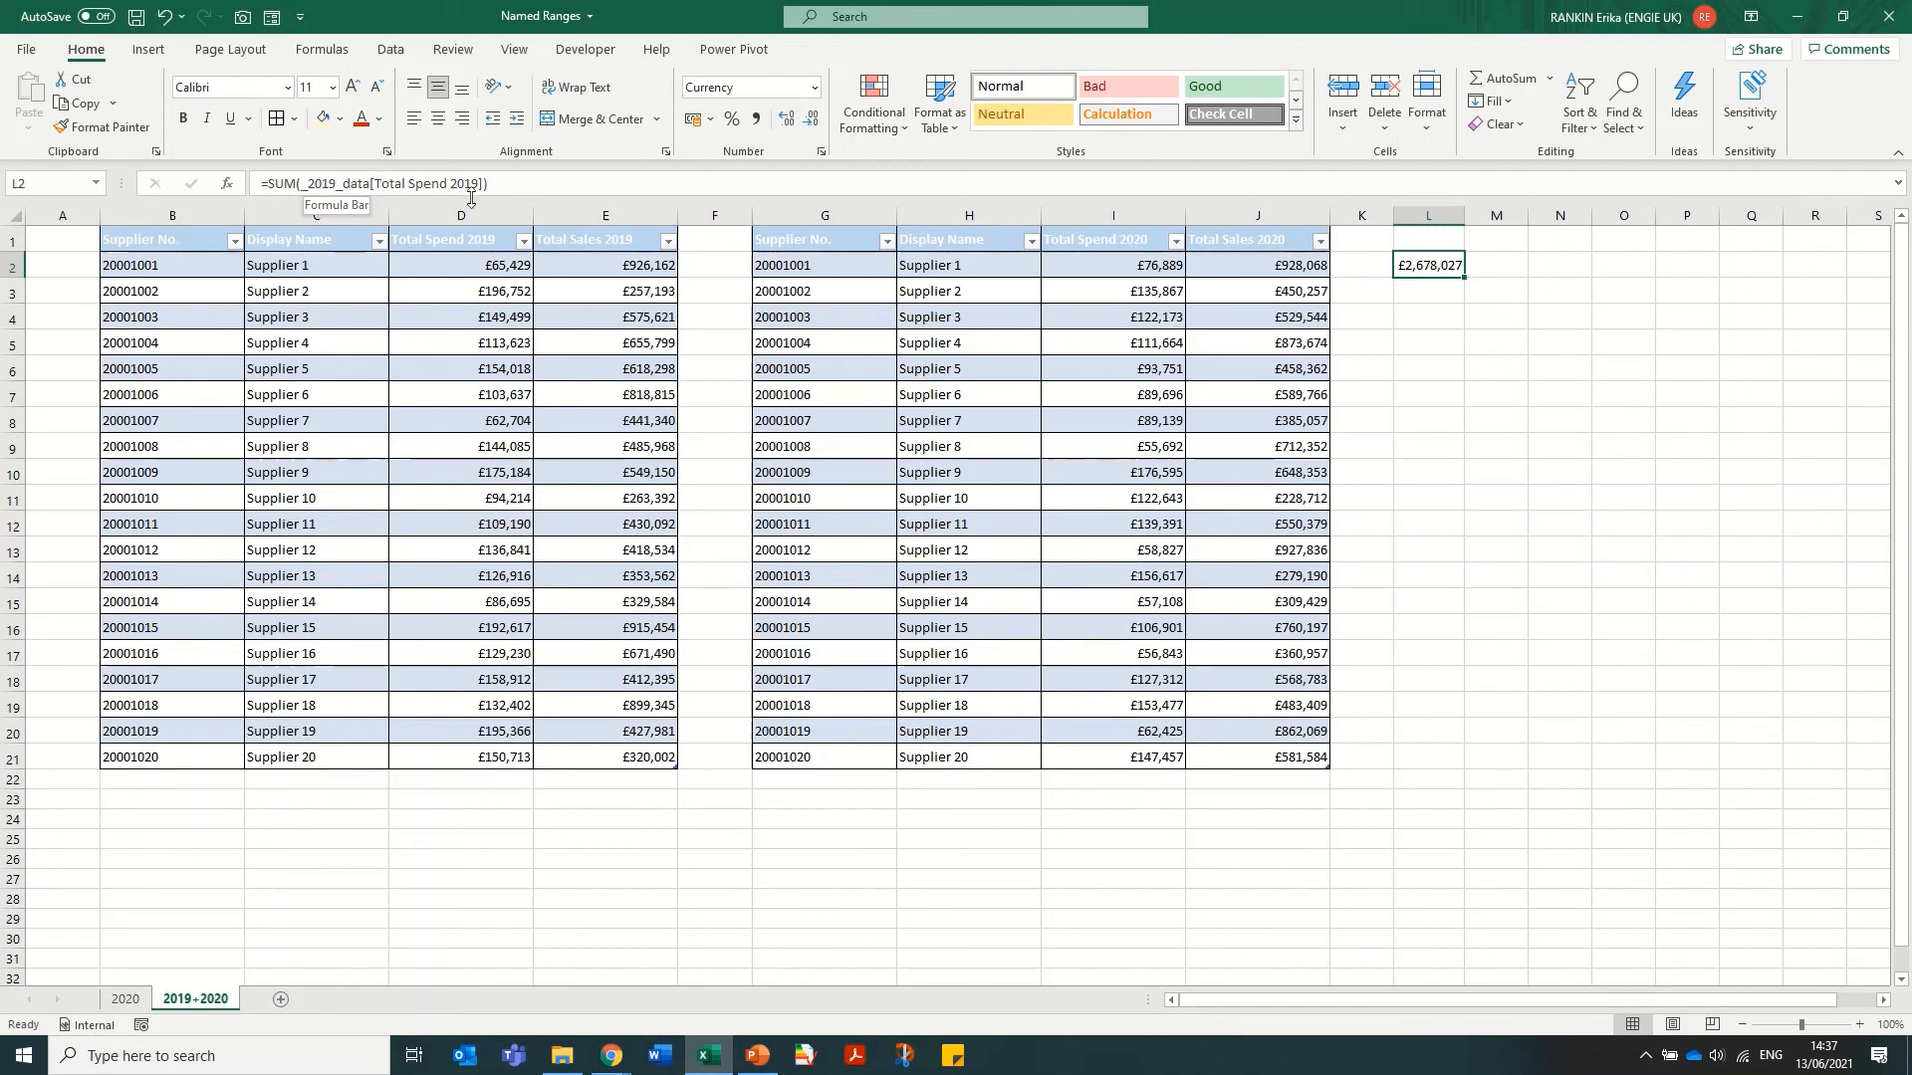
left_click_drag(308, 183, 481, 184)
Rename the 2019 supplier table as Table2019 and check the table reference in cell L2's formula
left_click(546, 316)
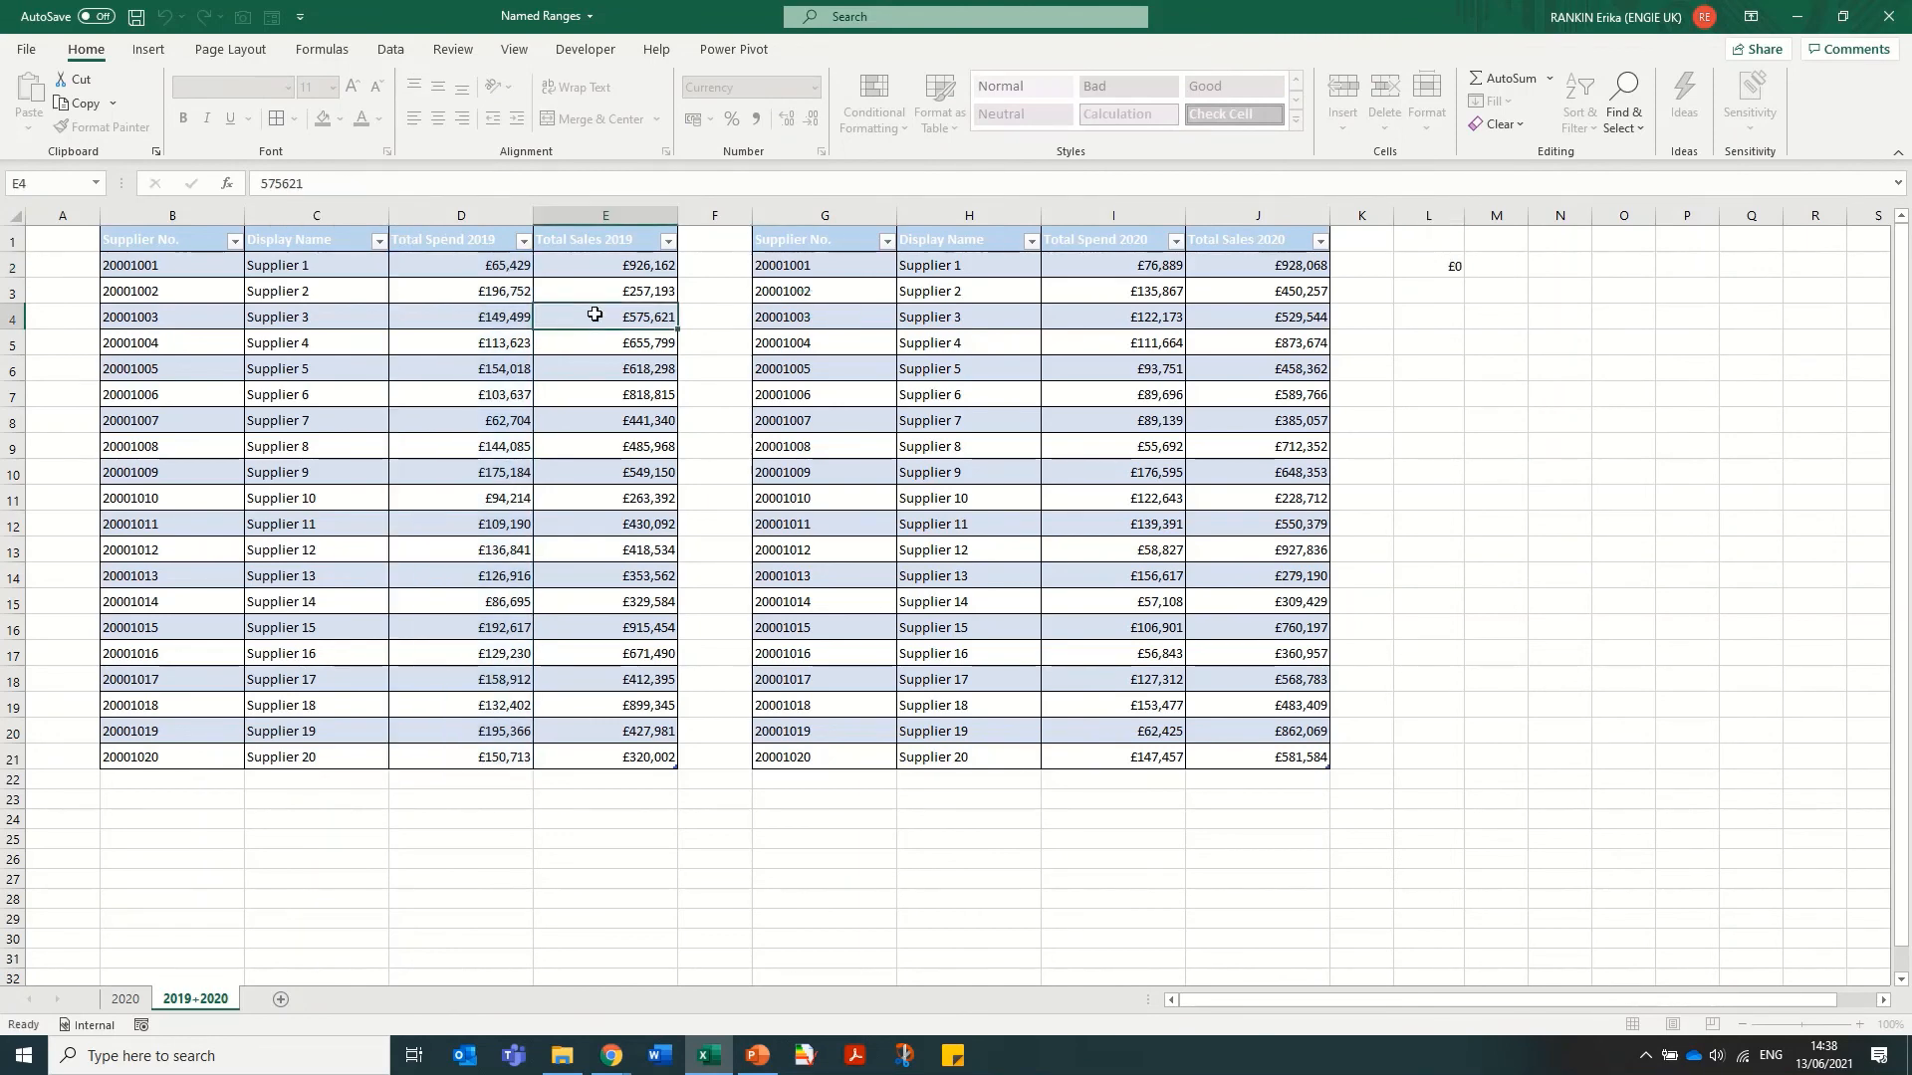
left_click(834, 50)
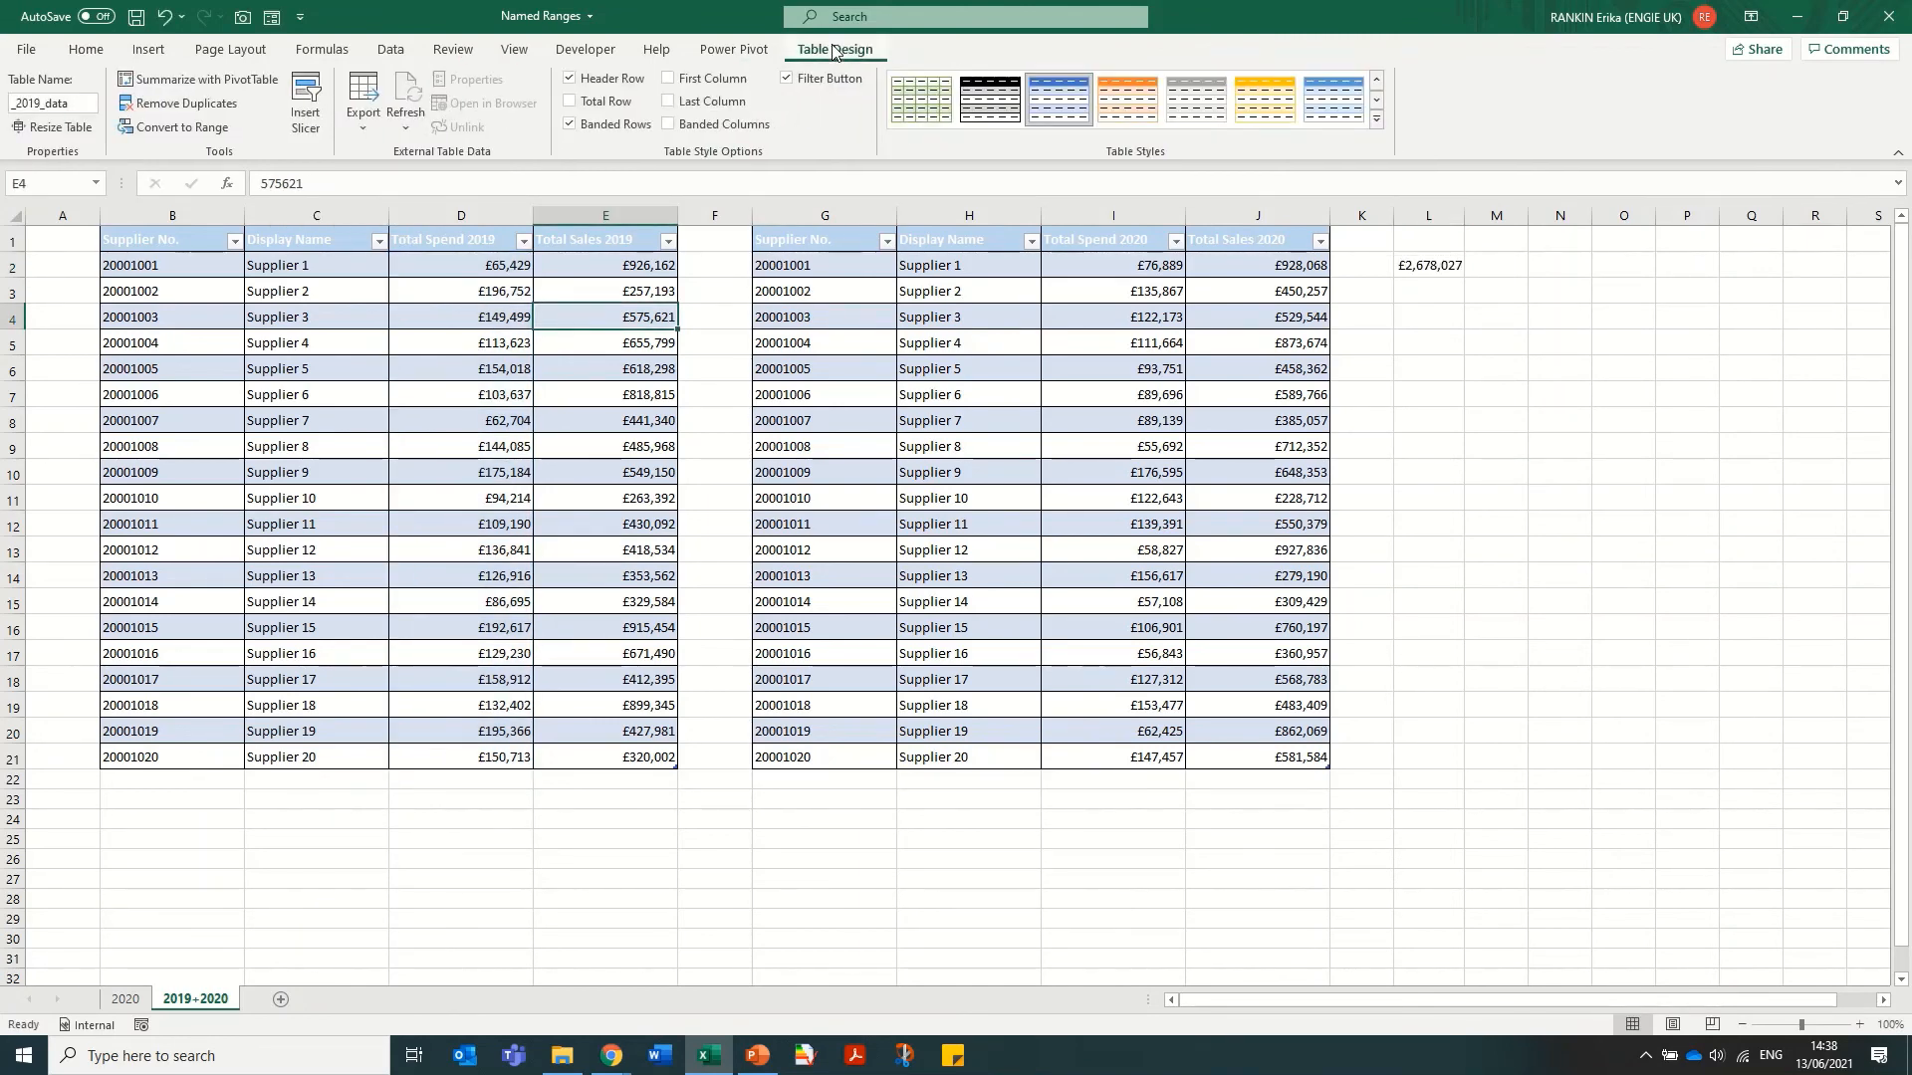
left_click(12, 103)
type("Table2019")
key("shift+End")
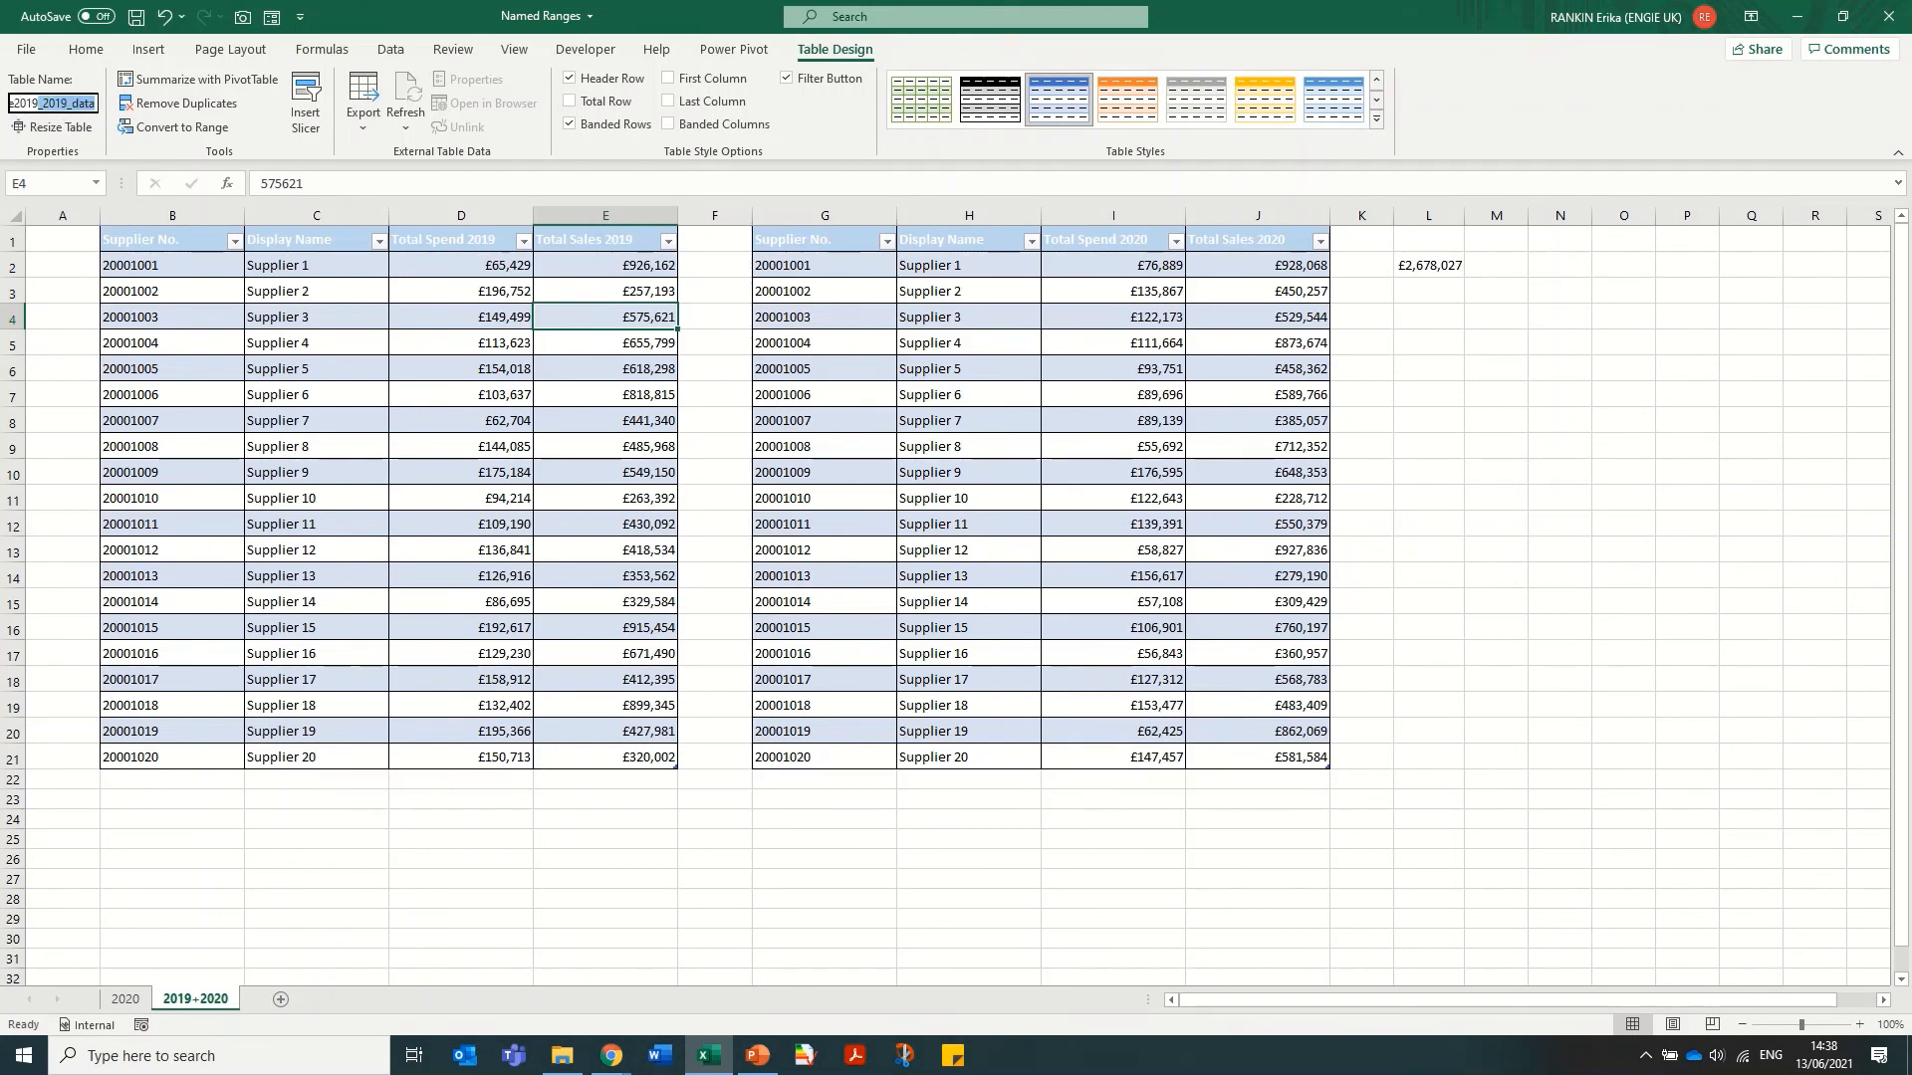
key("Delete")
key("Return")
left_click(1430, 267)
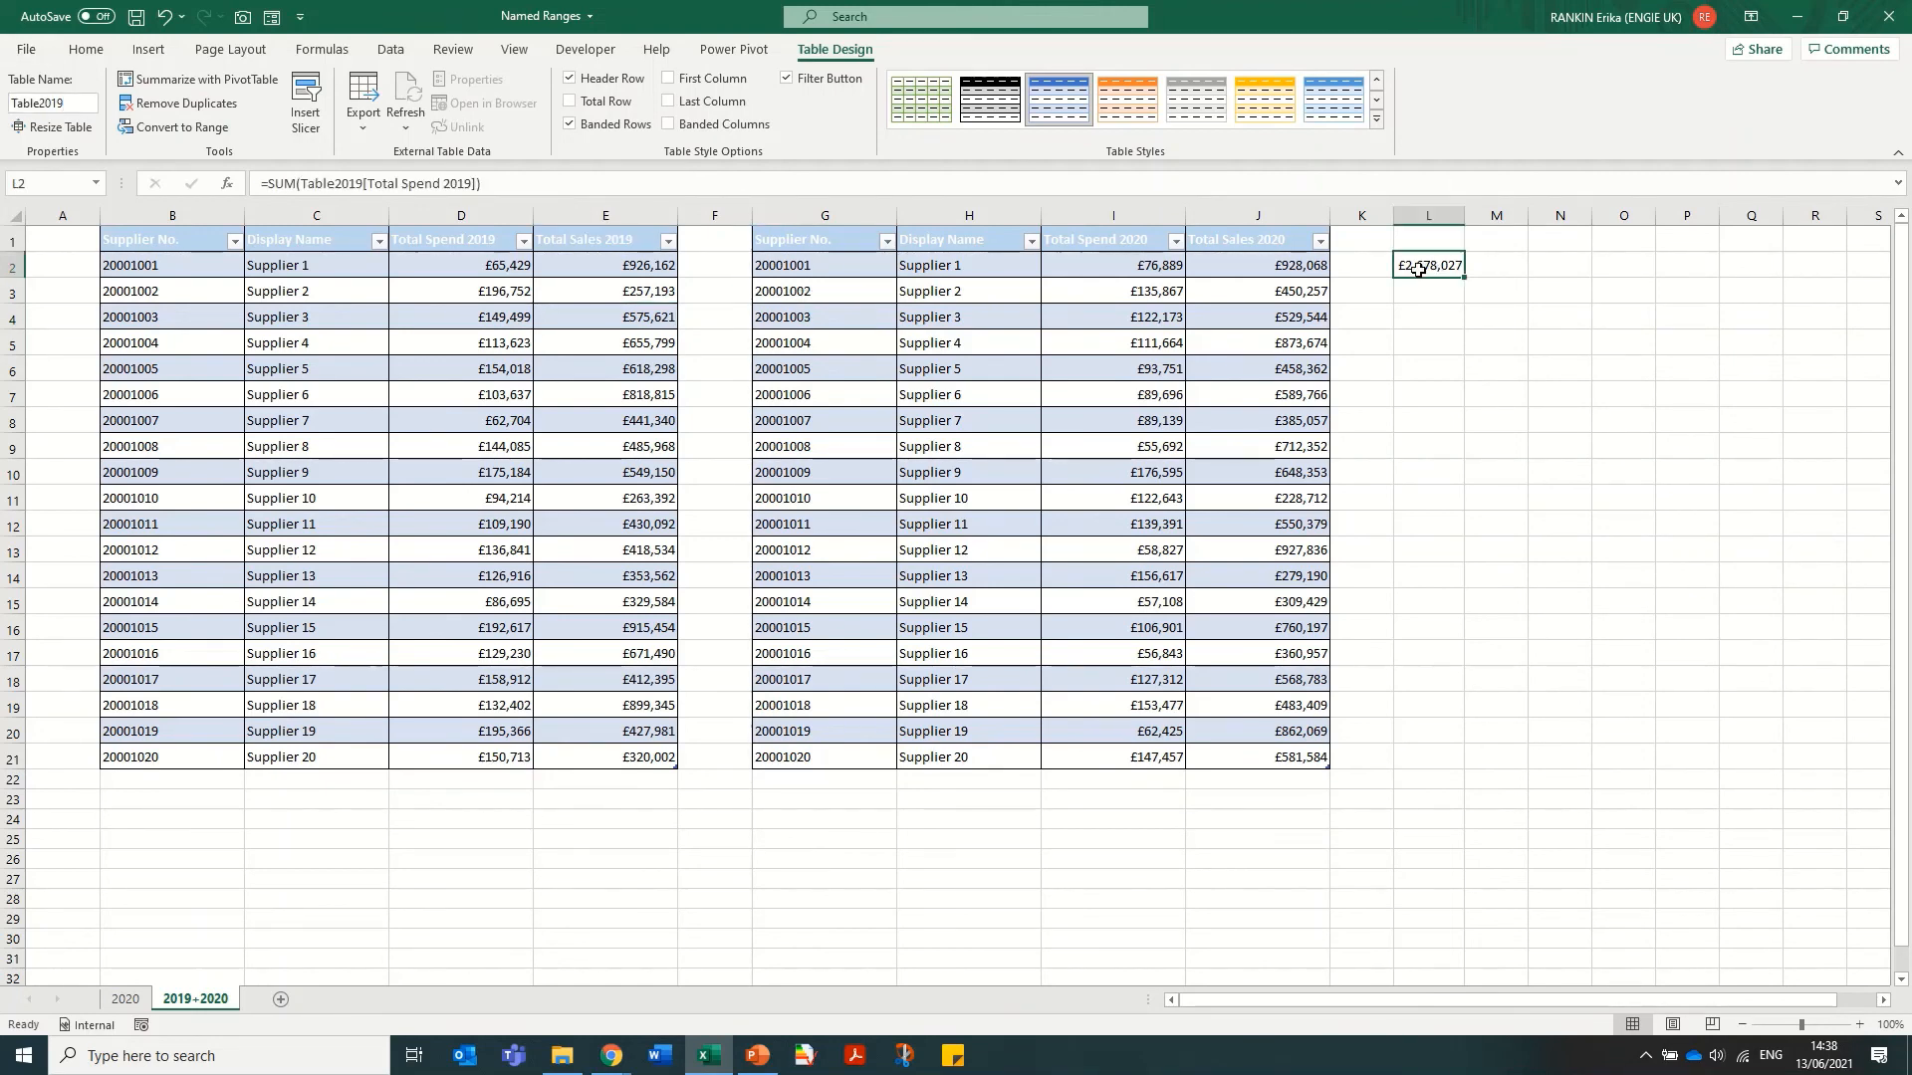